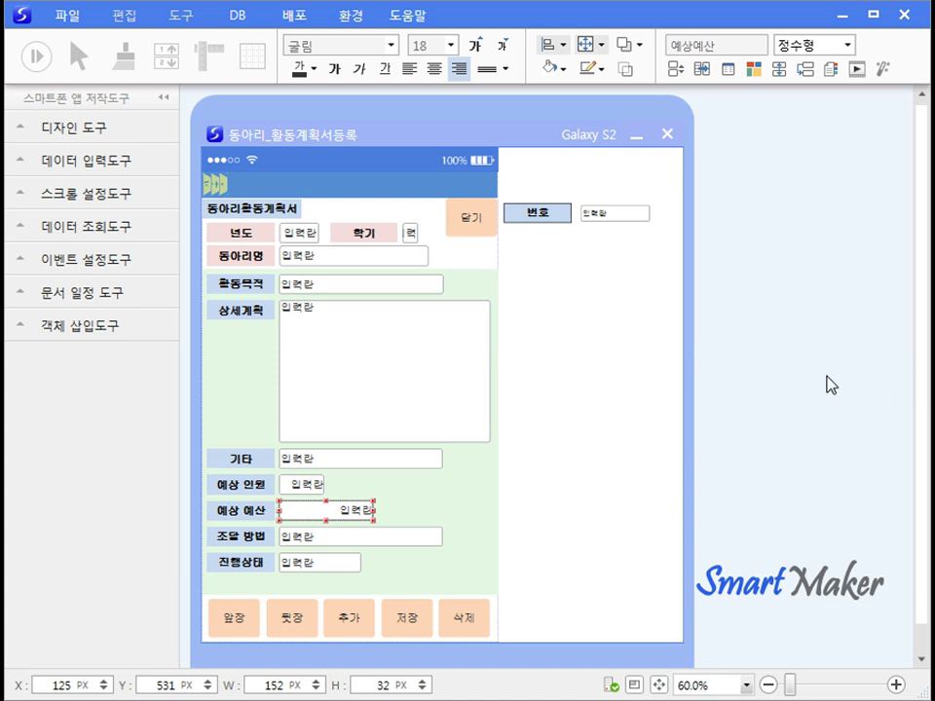
# Check the data properties (데이터 속성) of the 번호 input field, including its database mapping and search options
pyautogui.rightClick(619, 216)
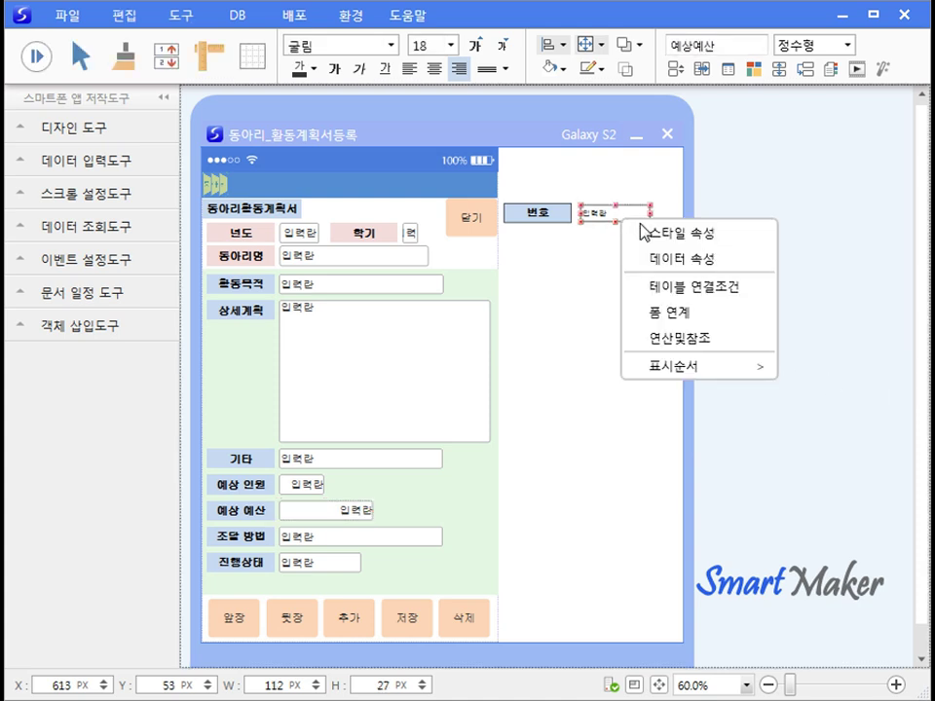
pyautogui.click(654, 259)
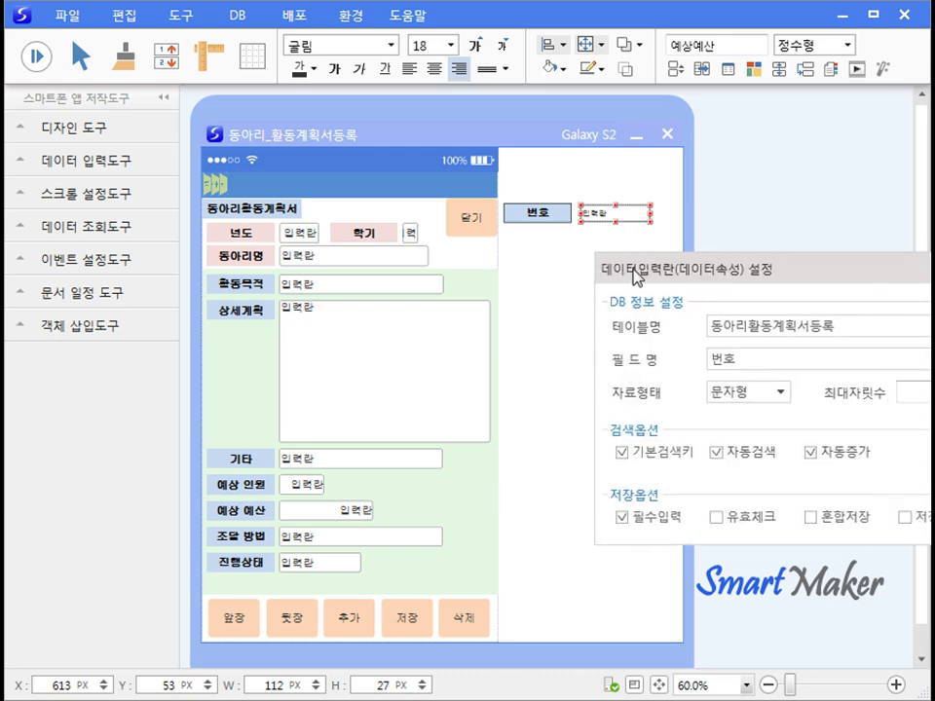
pyautogui.click(852, 446)
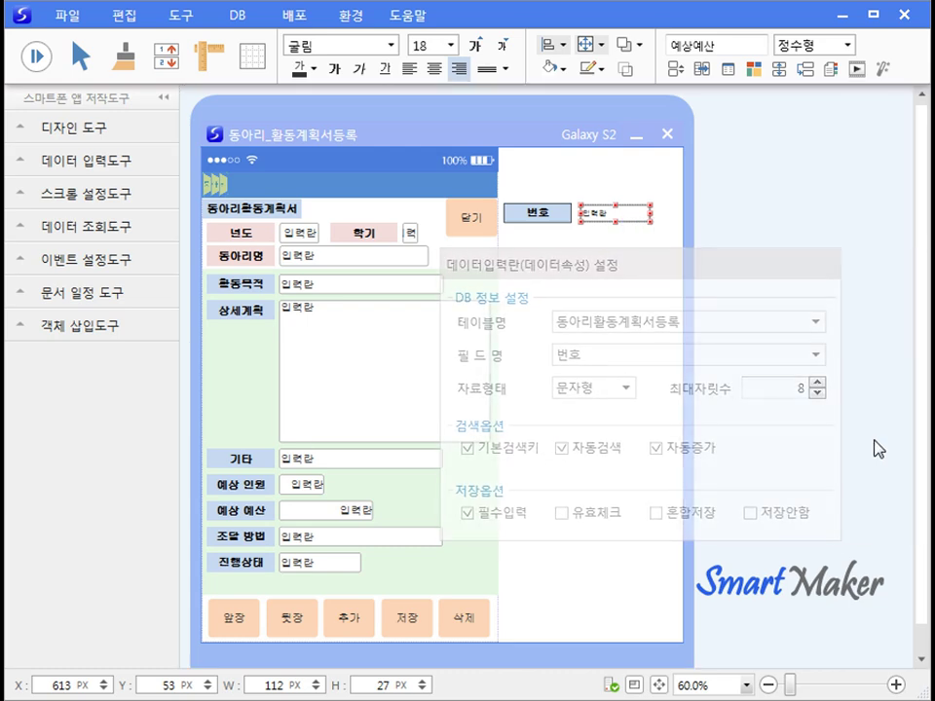
# Check the style properties (스타일 속성) of the 년도 input field, including its default value
pyautogui.click(299, 215)
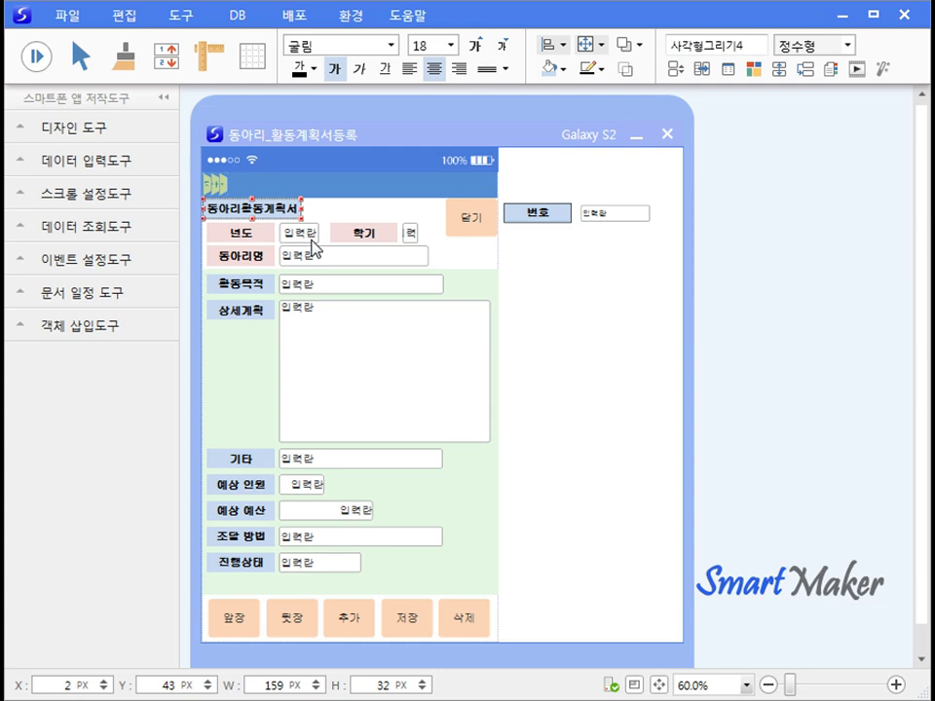
pyautogui.rightClick(314, 243)
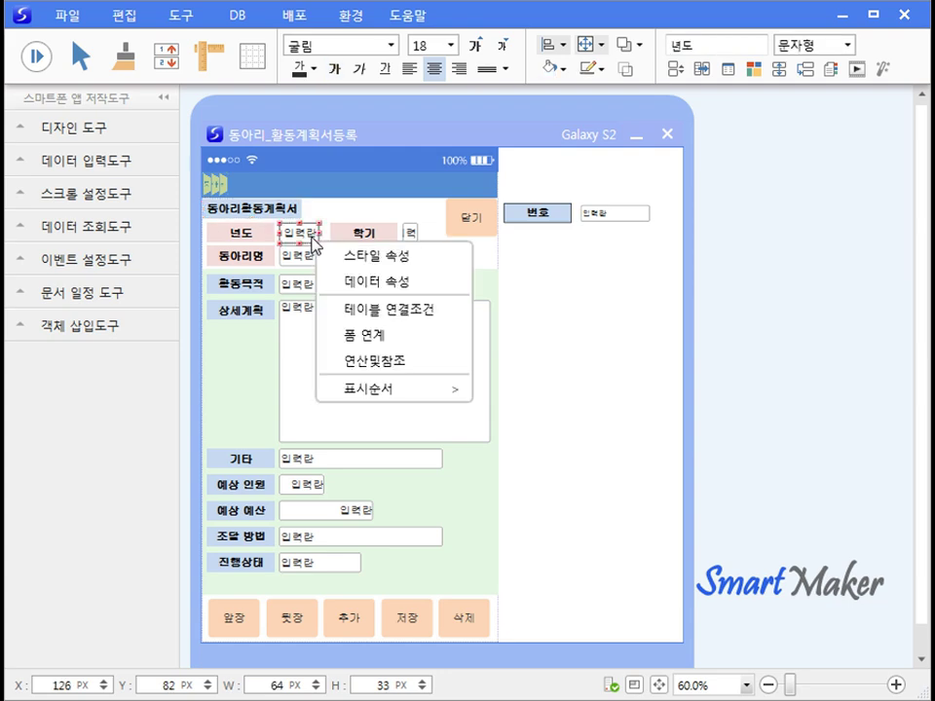
pyautogui.click(366, 254)
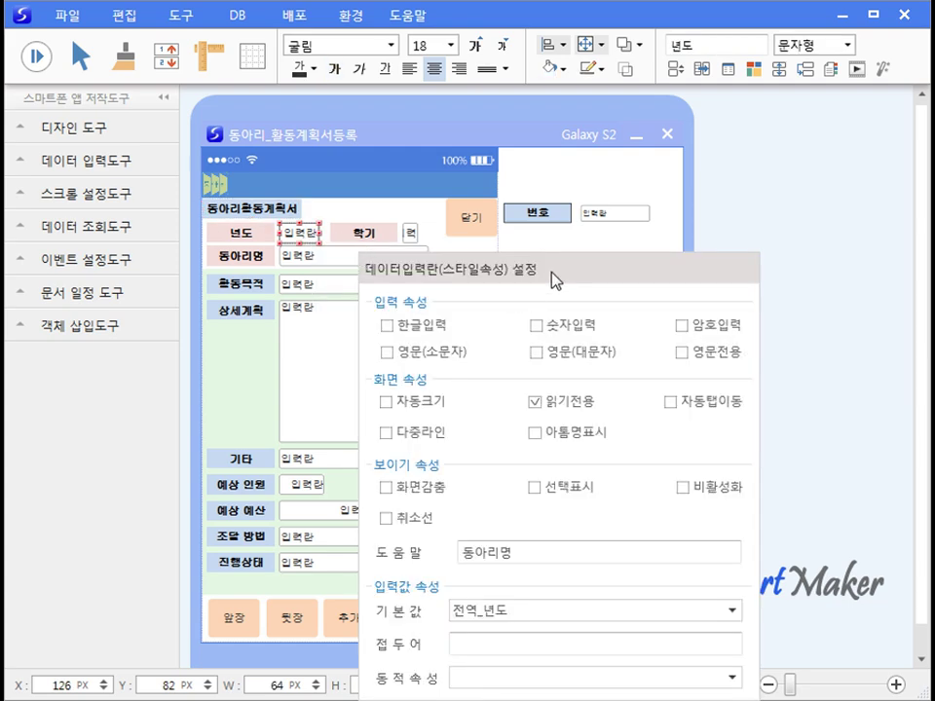
pyautogui.moveTo(552, 281); pyautogui.dragTo(566, 205)
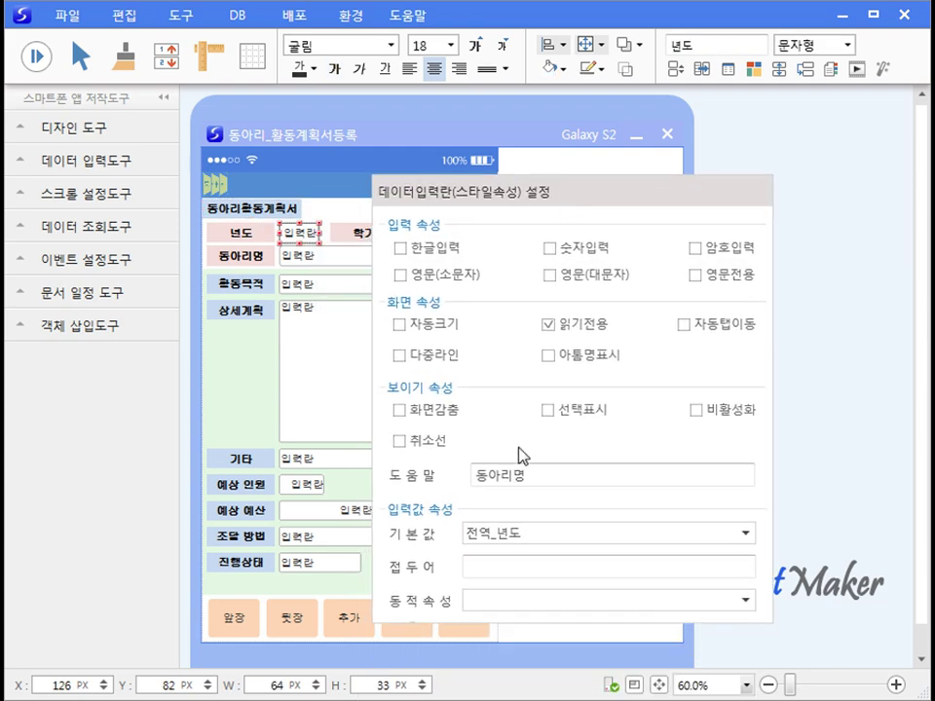
pyautogui.click(862, 448)
# Check the style properties and default value of the 학기 input field
pyautogui.rightClick(413, 236)
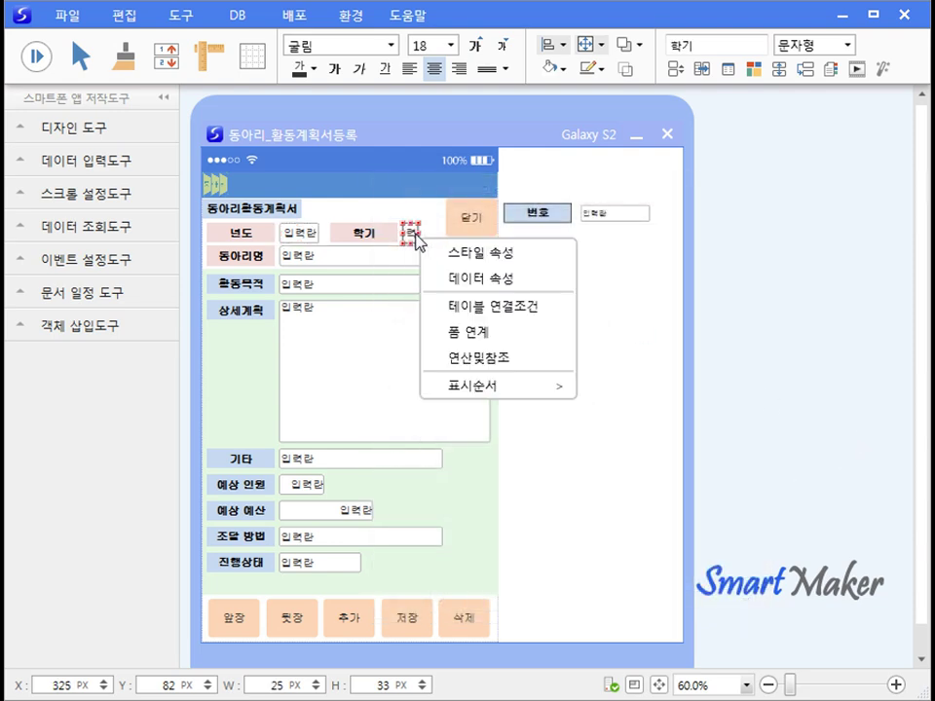
pyautogui.click(454, 257)
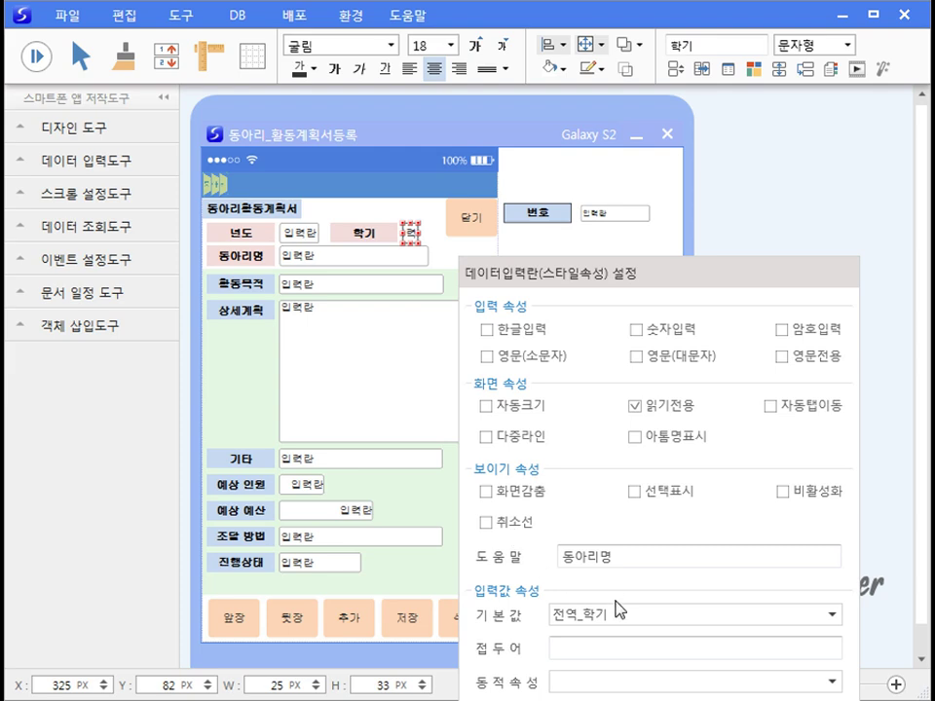
pyautogui.click(739, 230)
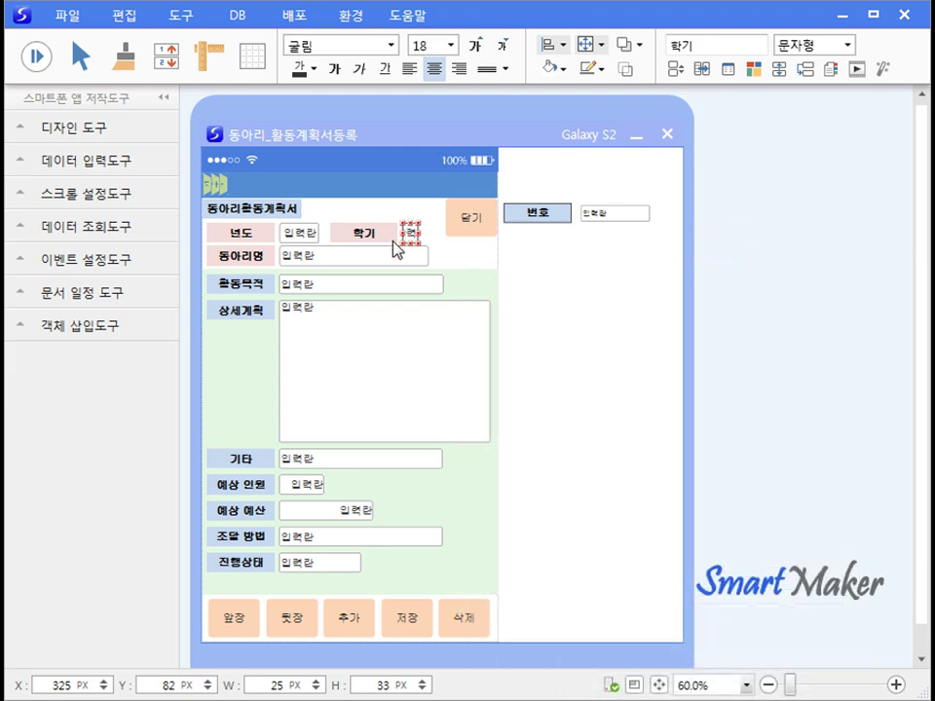
# Check the style properties and default value of the 동아리명 input field
pyautogui.rightClick(321, 265)
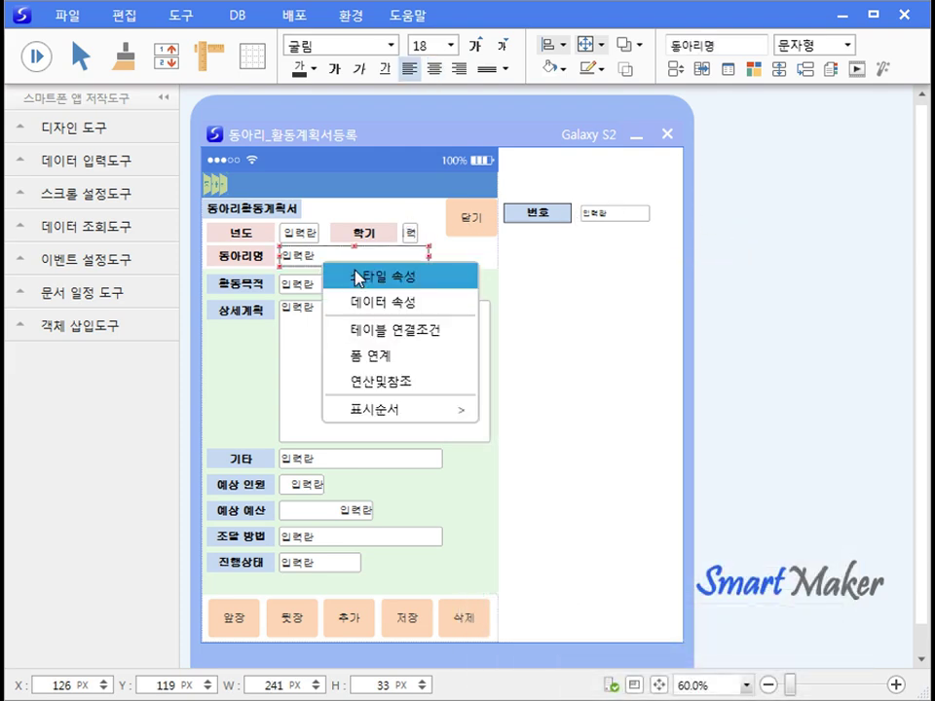
pyautogui.click(359, 280)
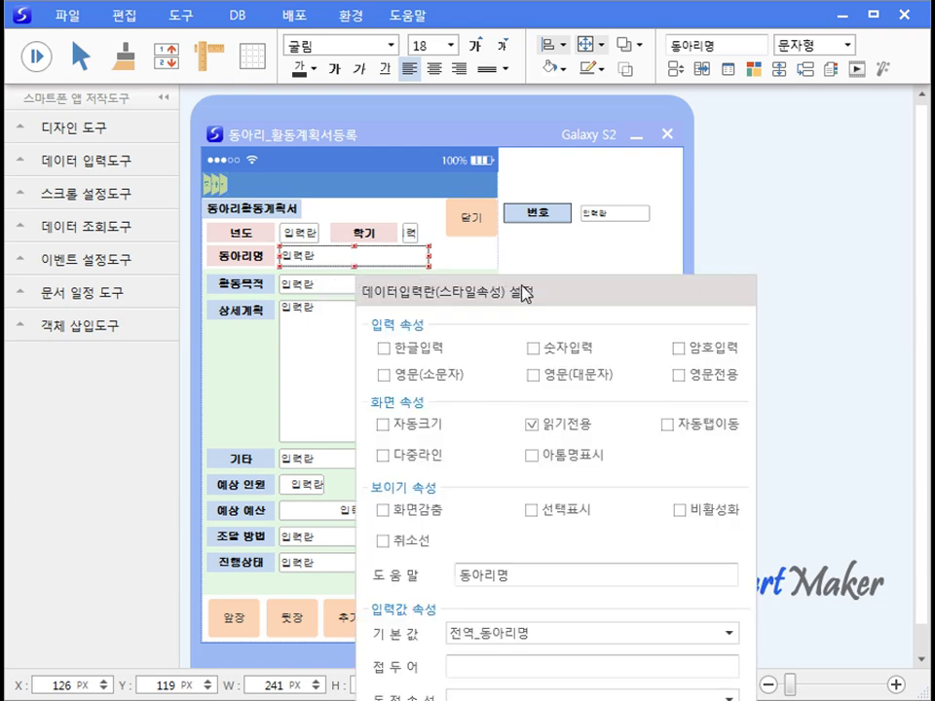
pyautogui.moveTo(526, 294); pyautogui.dragTo(534, 225)
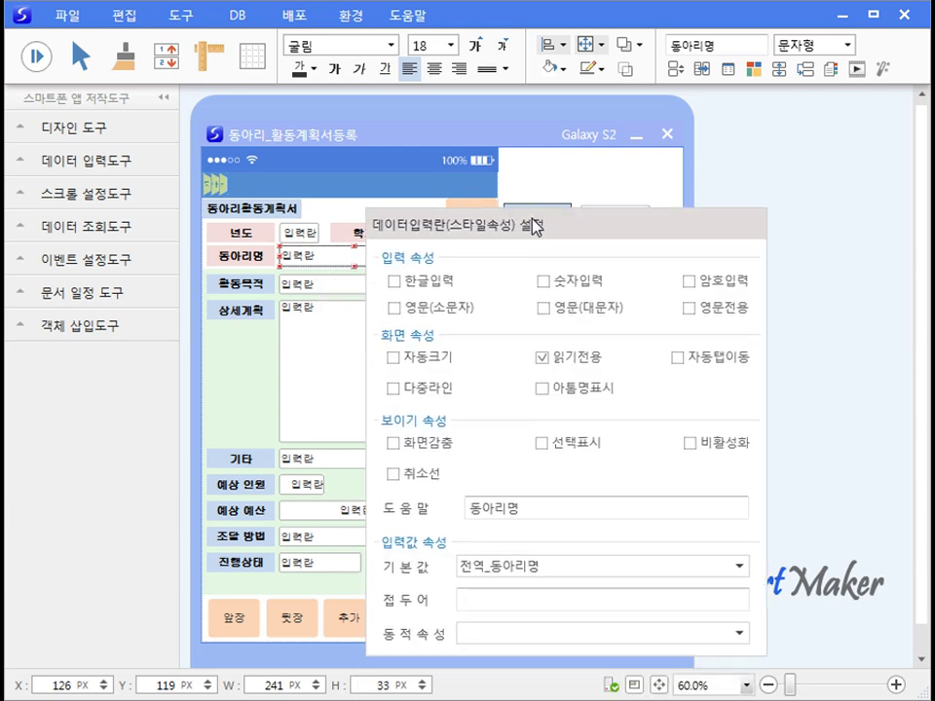
pyautogui.click(872, 326)
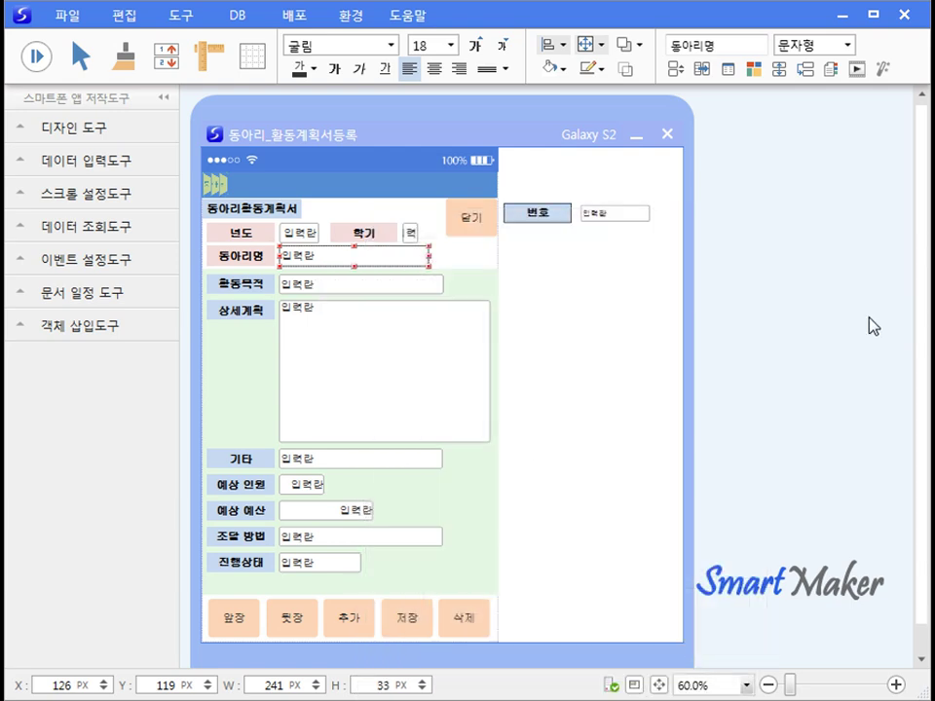
pyautogui.click(372, 284)
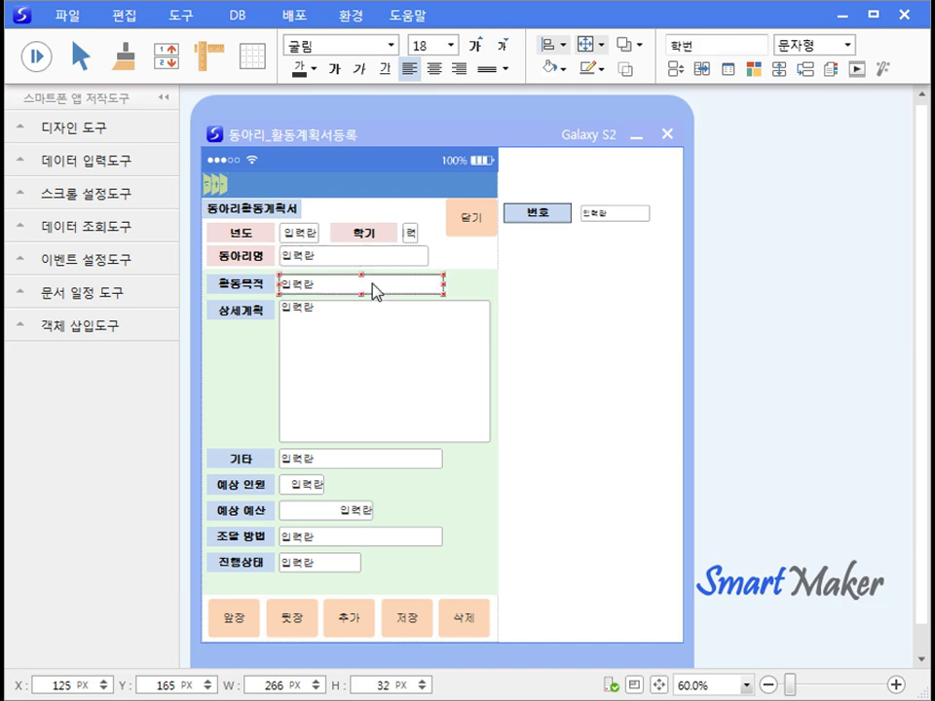
# Check the style properties of the 진행상태 input field, including its read-only option and default value
pyautogui.rightClick(317, 570)
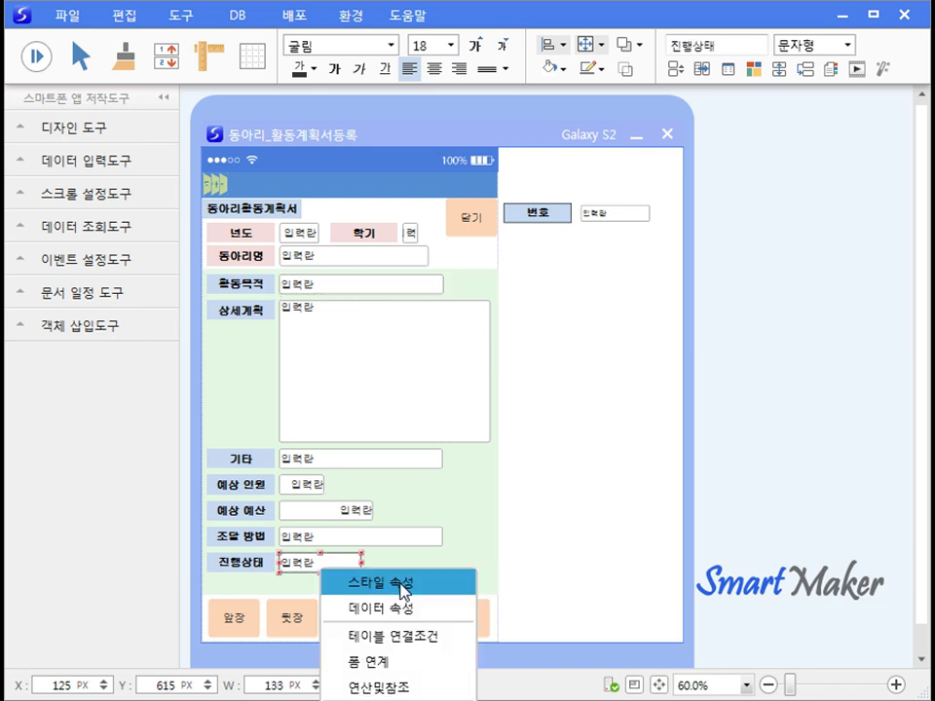
pyautogui.click(401, 584)
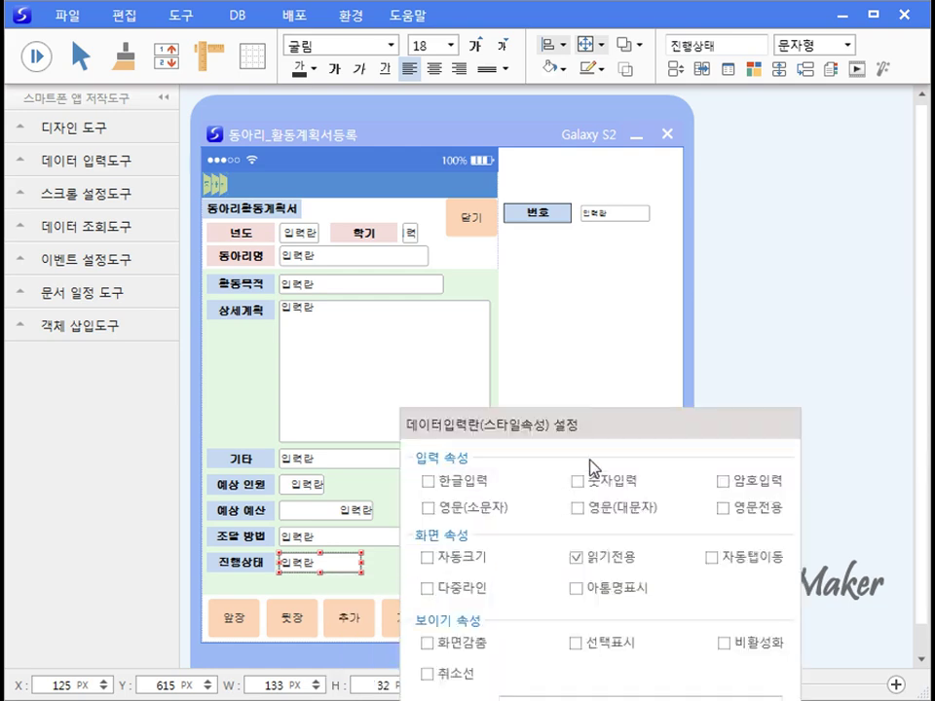
pyautogui.moveTo(595, 440); pyautogui.dragTo(595, 250)
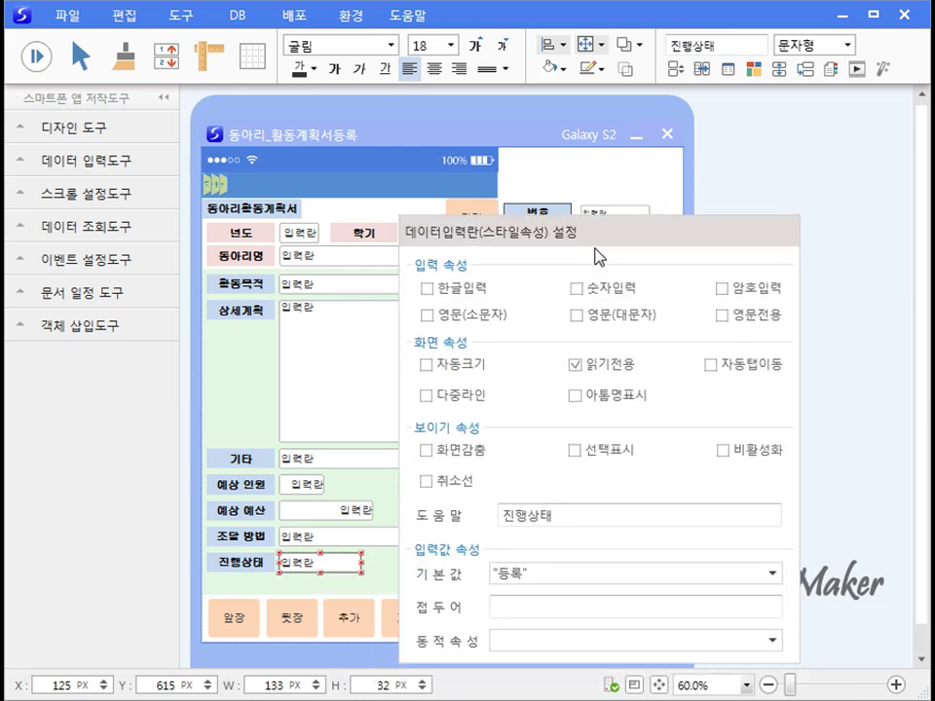
pyautogui.click(835, 396)
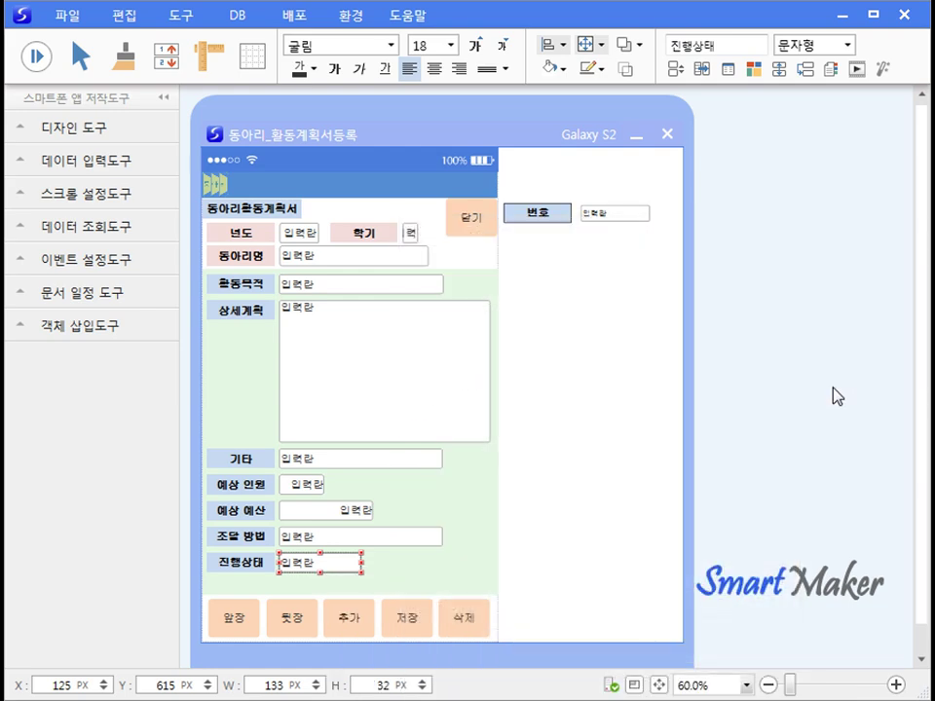
pyautogui.rightClick(351, 570)
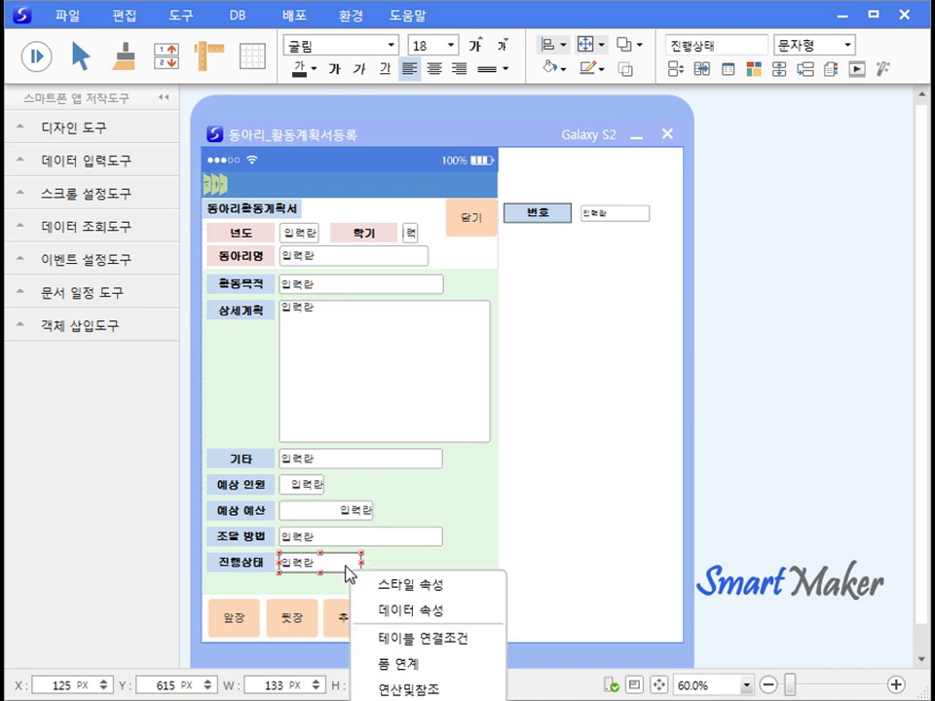
pyautogui.click(428, 588)
pyautogui.moveTo(577, 435); pyautogui.dragTo(547, 260)
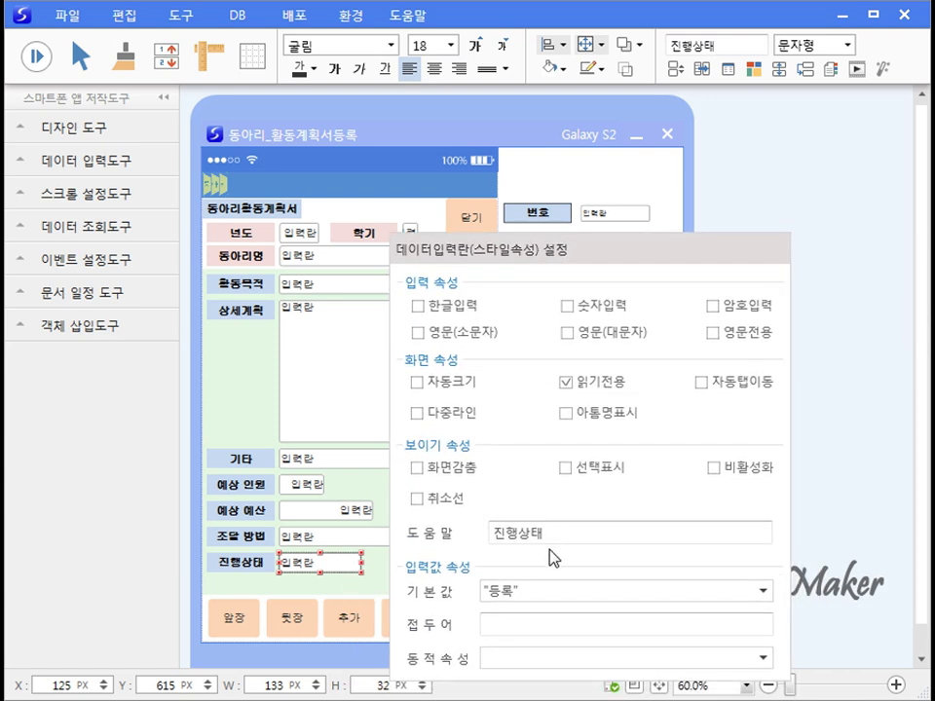
pyautogui.press('Escape')
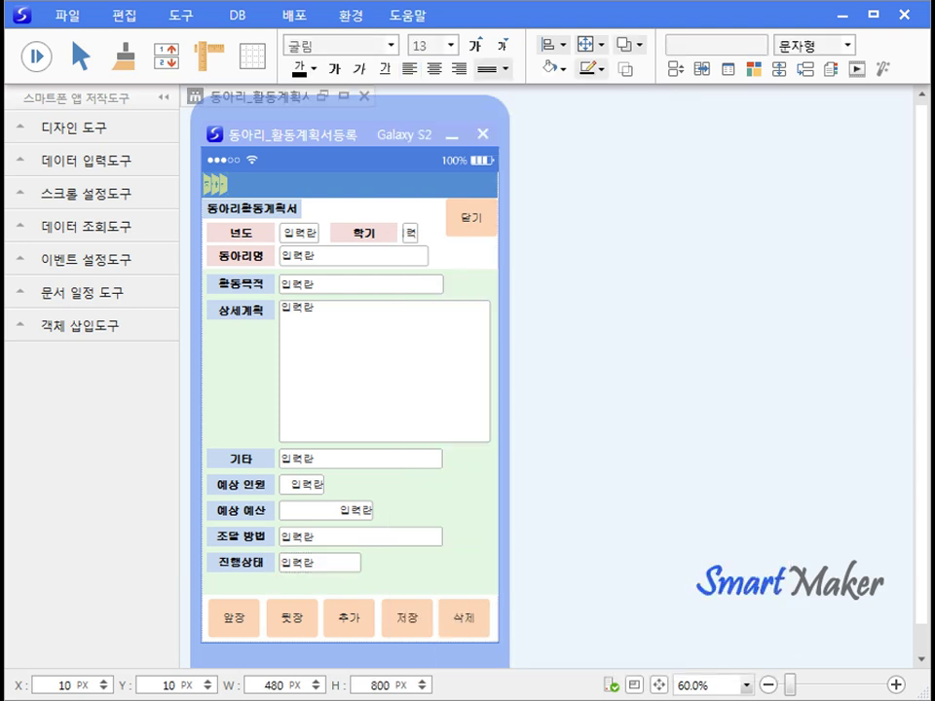
# Open the form's business rules (업무규칙) script to view the 추가버튼_누름 paragraph
pyautogui.click(365, 638)
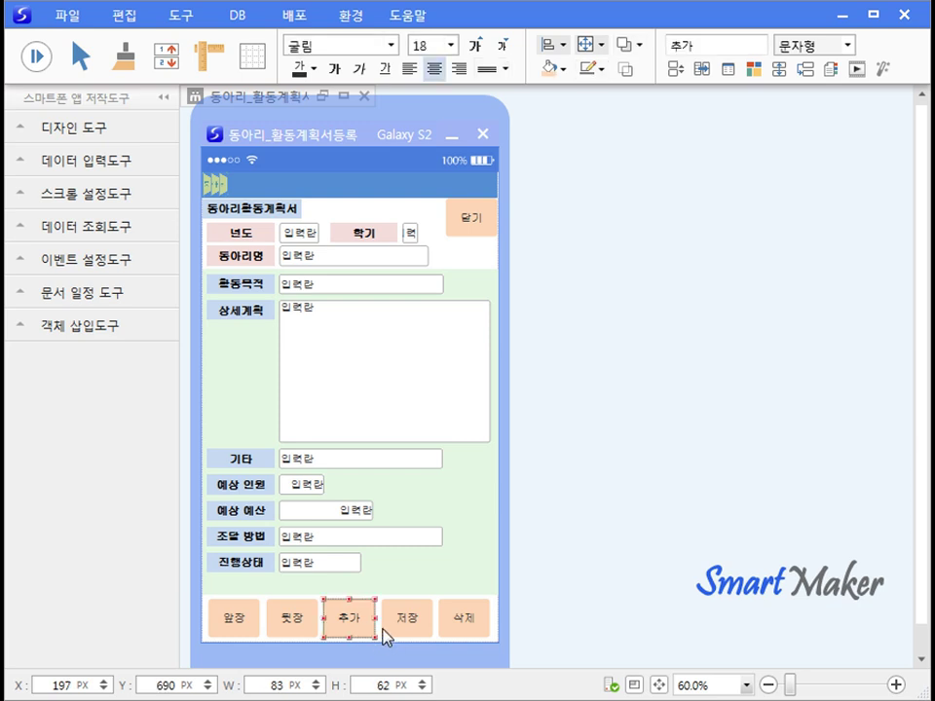
pyautogui.rightClick(386, 630)
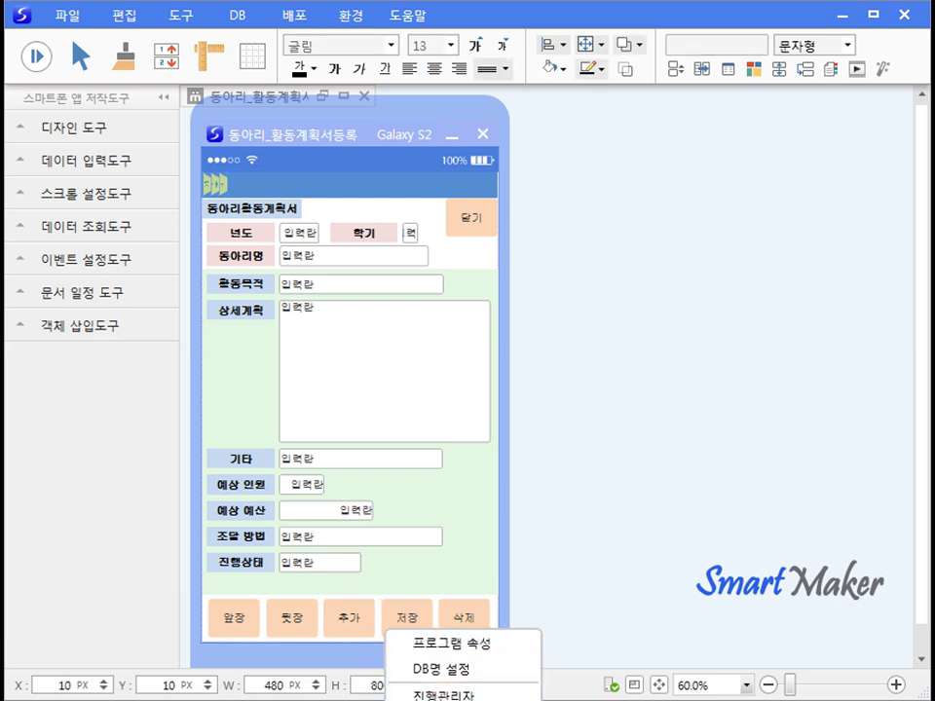
pyautogui.click(462, 695)
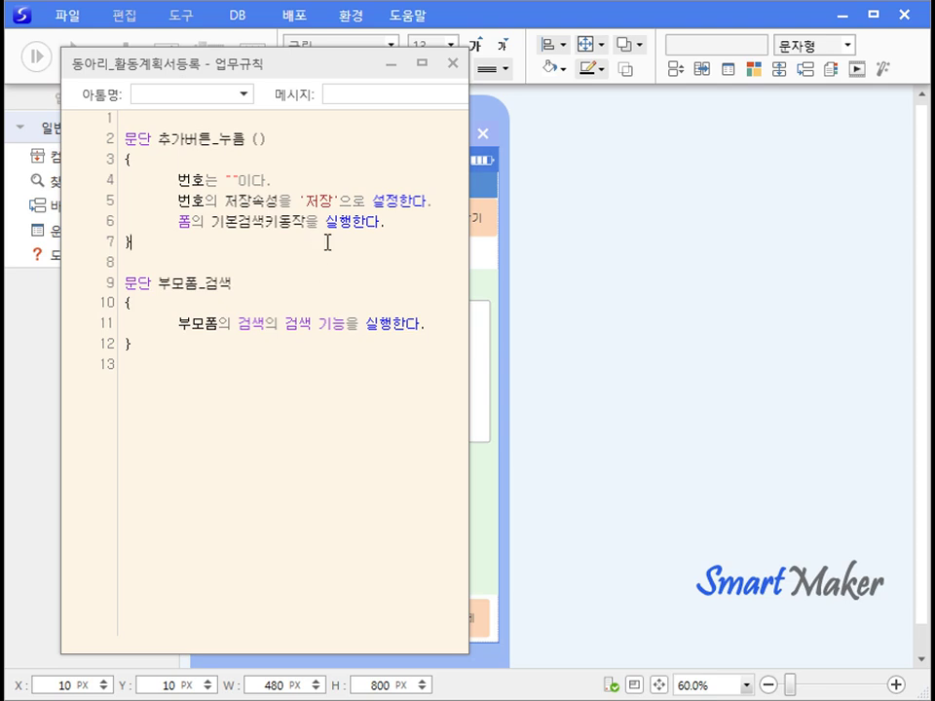
# Open the form's progress manager (진행관리자) and check which paragraph the 추가 button's [전] 누름 event runs
pyautogui.moveTo(500, 536); pyautogui.dragTo(547, 534)
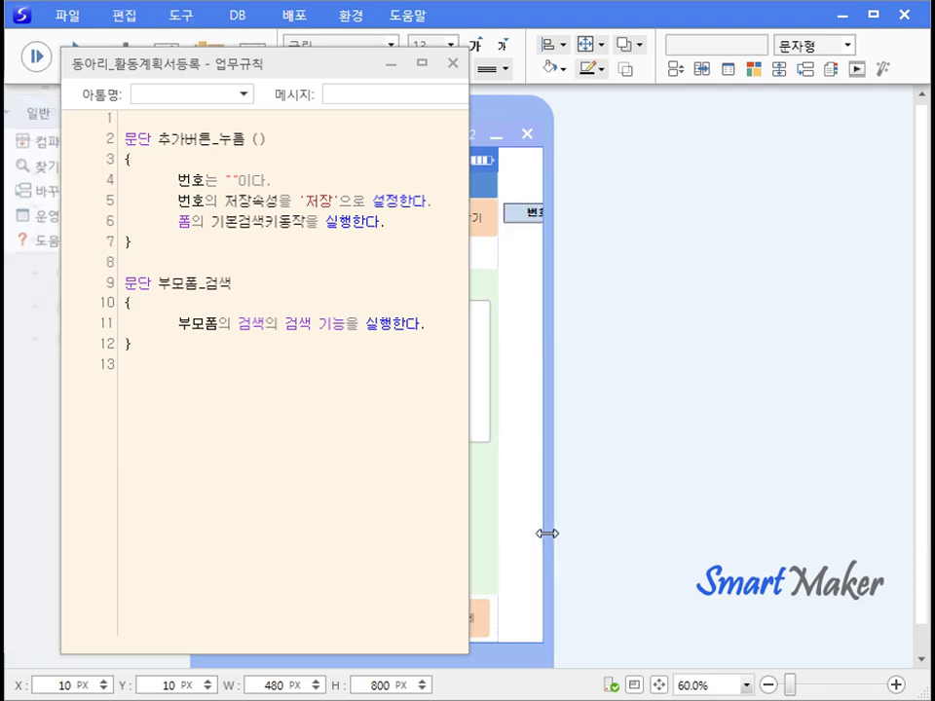
pyautogui.rightClick(523, 592)
pyautogui.click(590, 658)
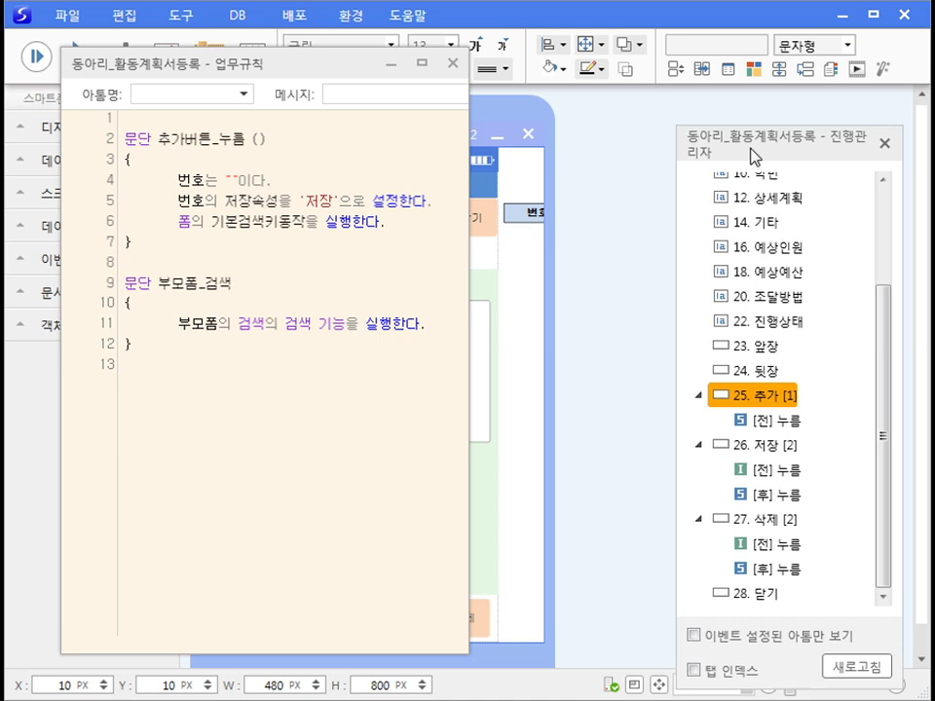
pyautogui.click(768, 422)
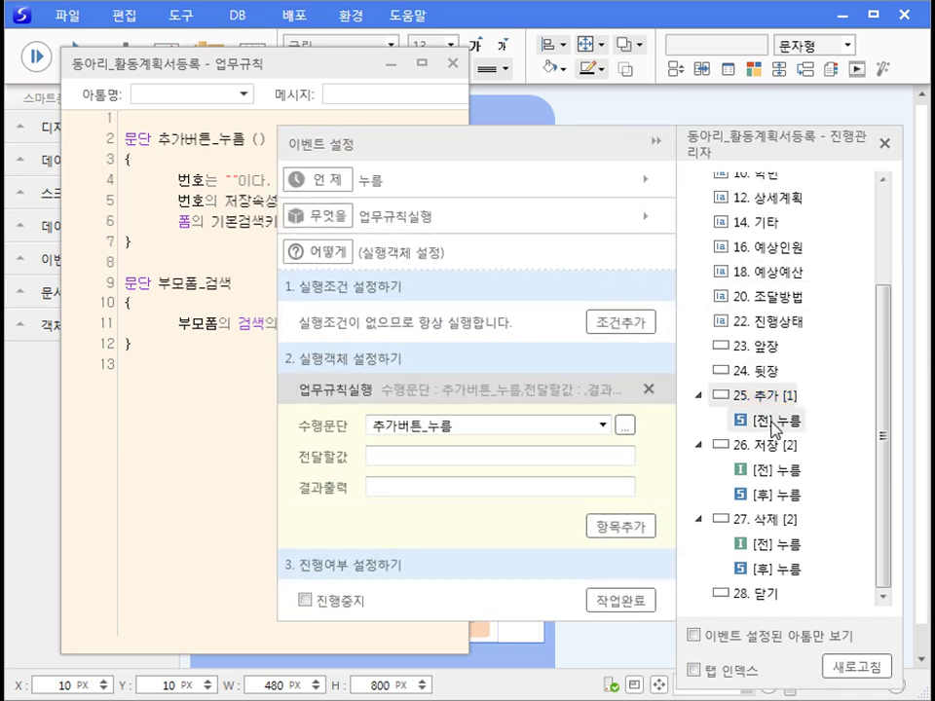
pyautogui.click(656, 143)
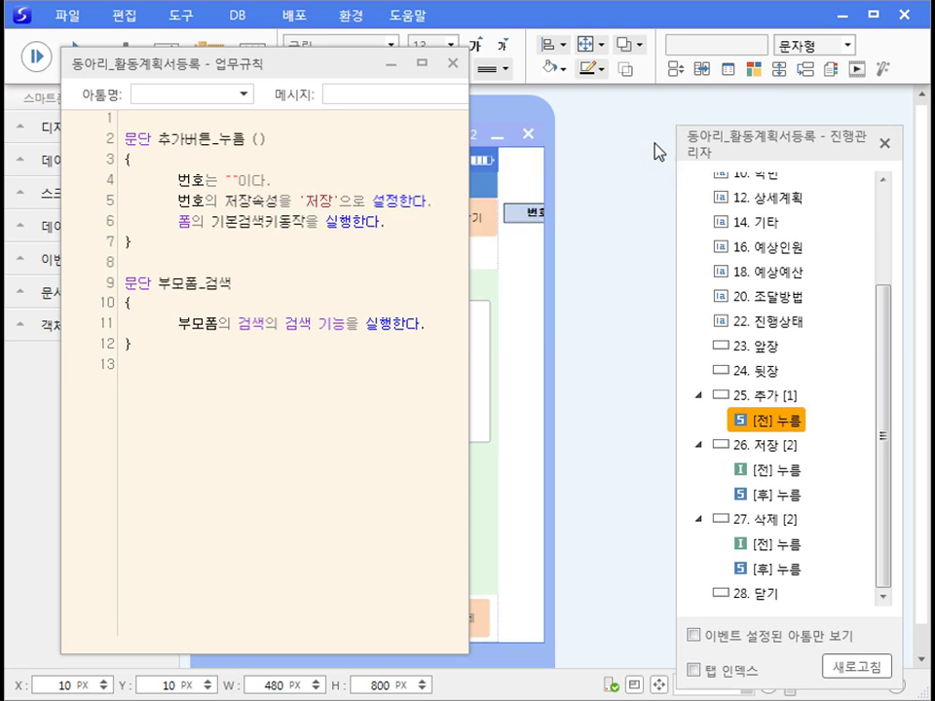
# Examine the 부모폼_검색 paragraph and the [후] 누름 events of the 저장 and 삭제 buttons
pyautogui.click(352, 294)
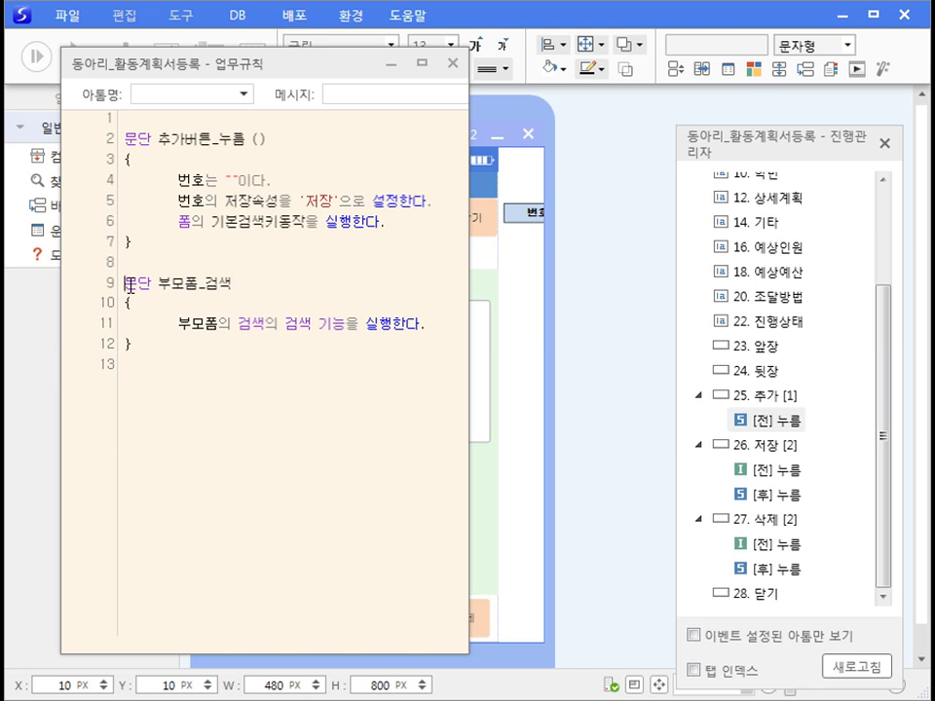
pyautogui.moveTo(123, 283); pyautogui.dragTo(144, 349)
pyautogui.click(251, 368)
pyautogui.click(789, 495)
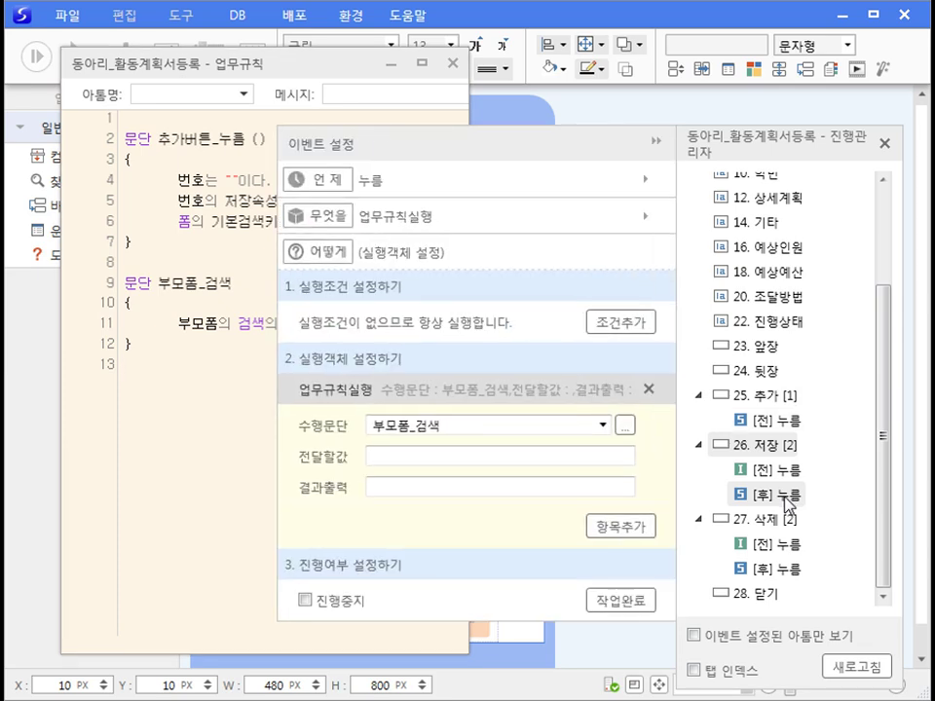
pyautogui.click(510, 425)
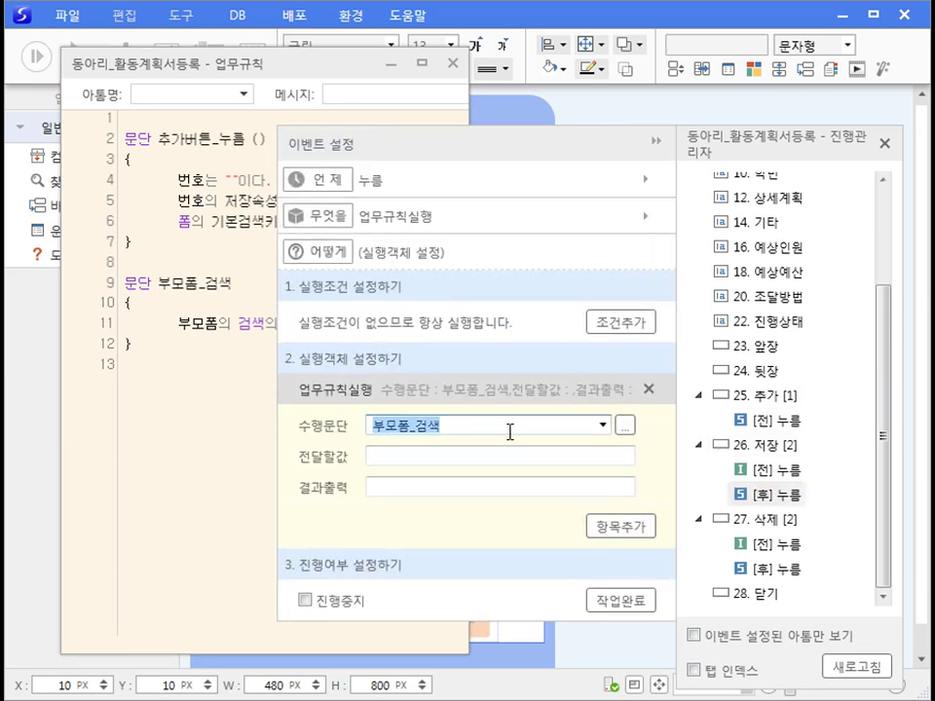
pyautogui.click(775, 569)
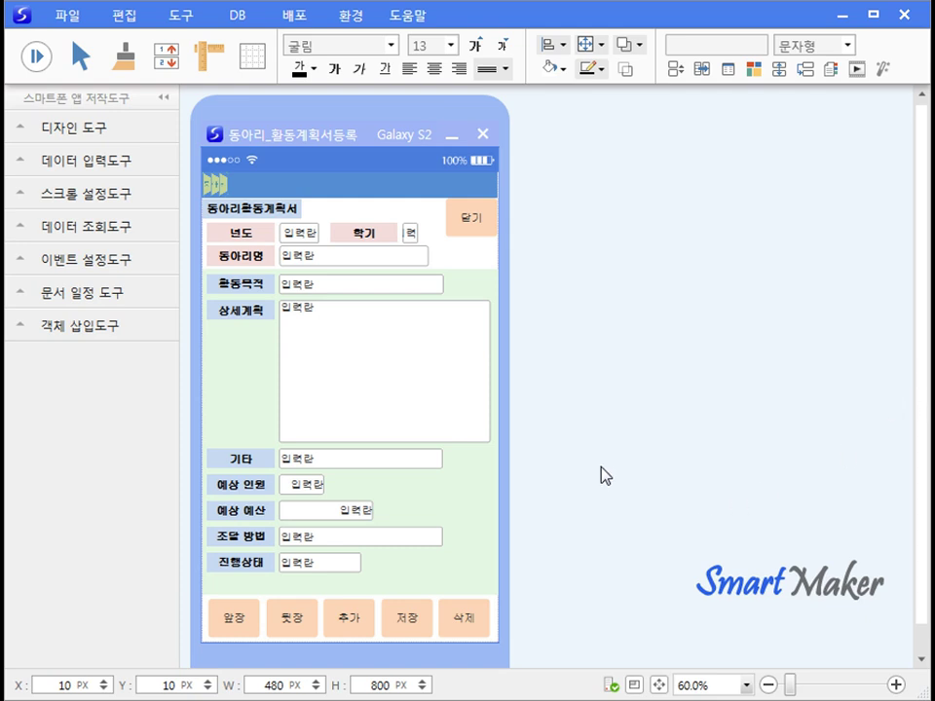
# Widen the form preview to reveal the off-screen 번호 input field and check its data properties (데이터 속성)
pyautogui.moveTo(502, 468); pyautogui.dragTo(711, 468)
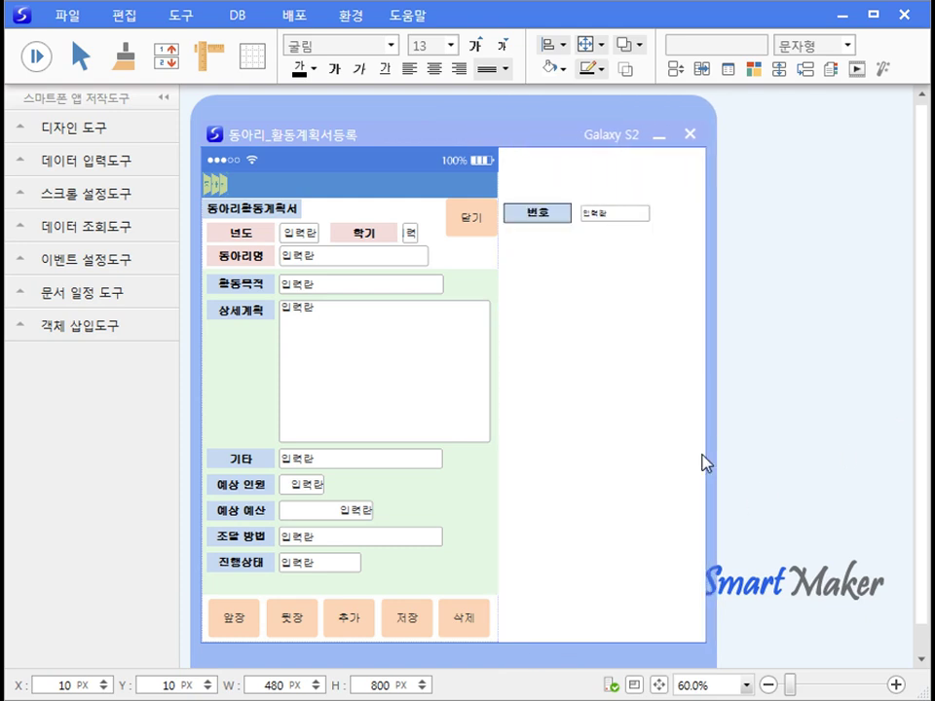
pyautogui.rightClick(592, 216)
pyautogui.click(632, 248)
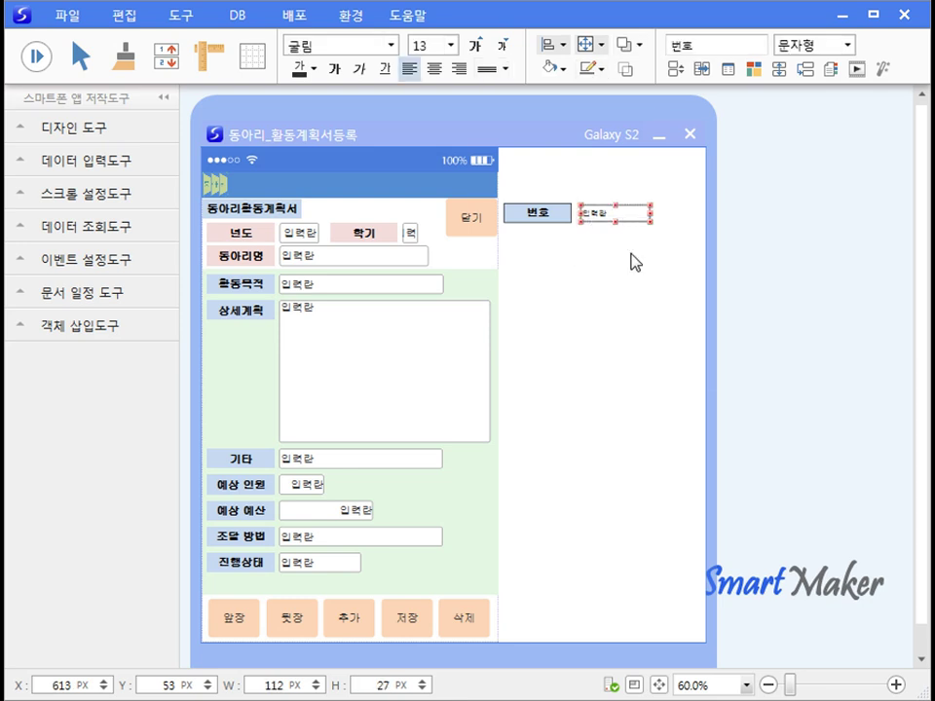
pyautogui.moveTo(700, 276); pyautogui.dragTo(430, 246)
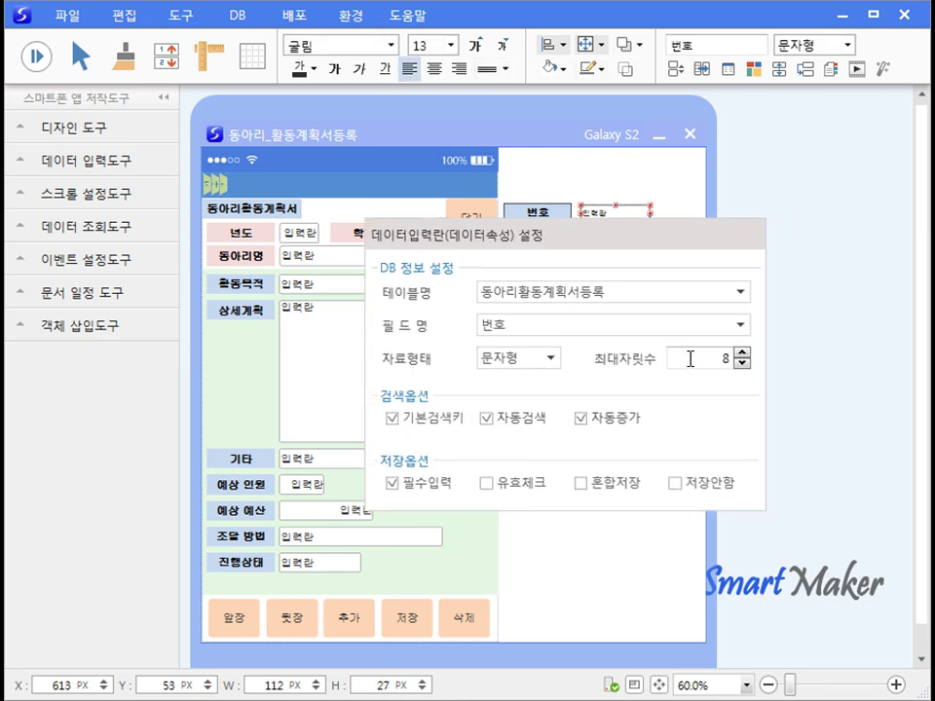
pyautogui.click(801, 357)
pyautogui.click(532, 292)
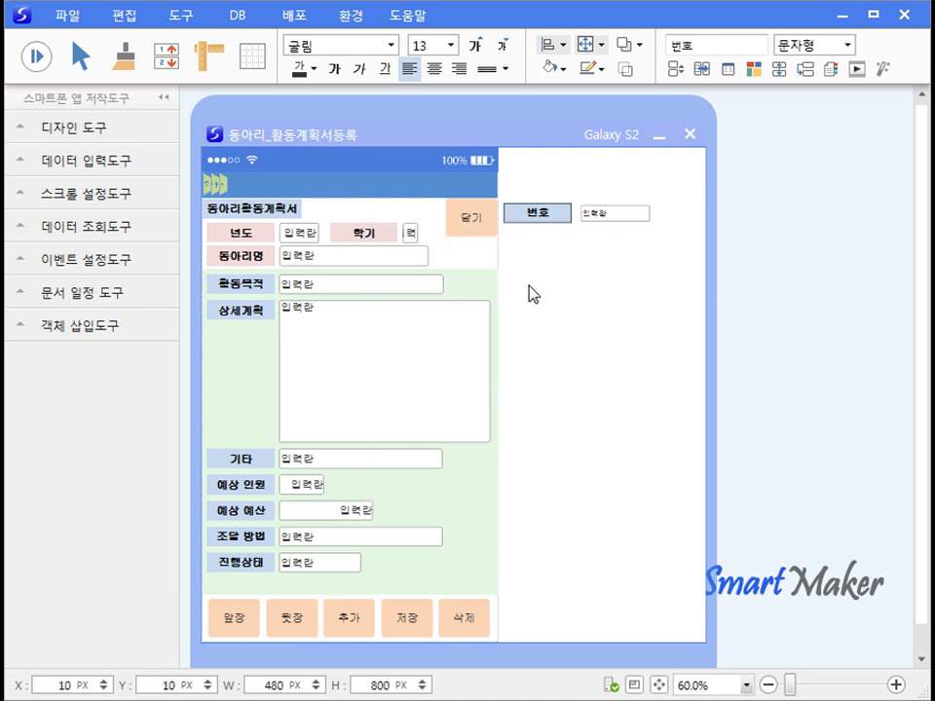
# Check the data properties of the 년도 input field
pyautogui.click(305, 242)
pyautogui.rightClick(310, 239)
pyautogui.click(367, 278)
pyautogui.click(590, 266)
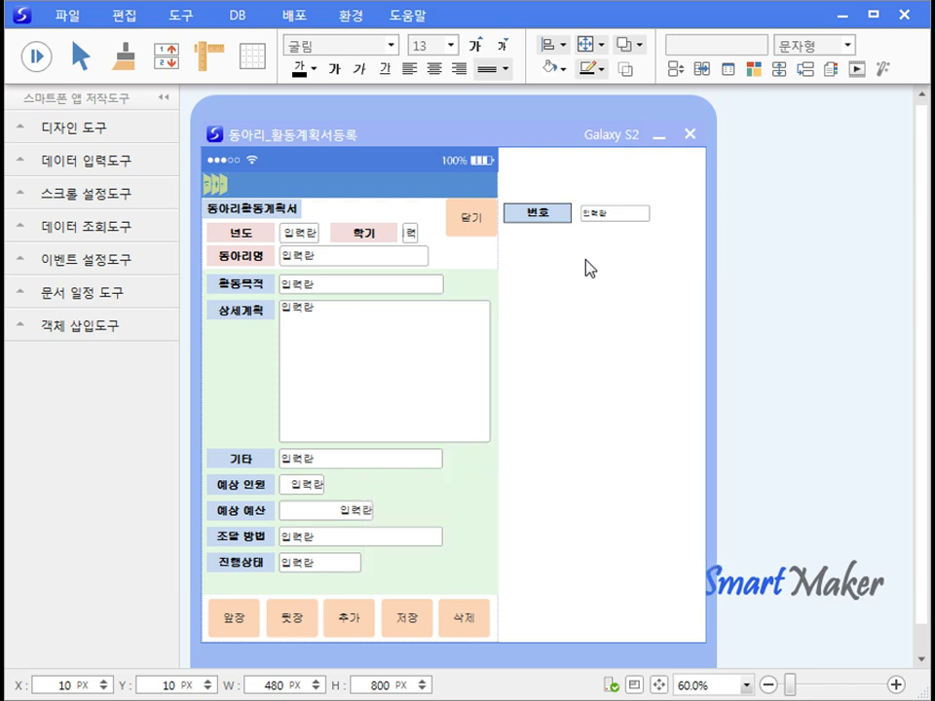
# Check the data properties of the 동아리명 input field, including its table, field name and save options
pyautogui.rightClick(390, 264)
pyautogui.click(477, 305)
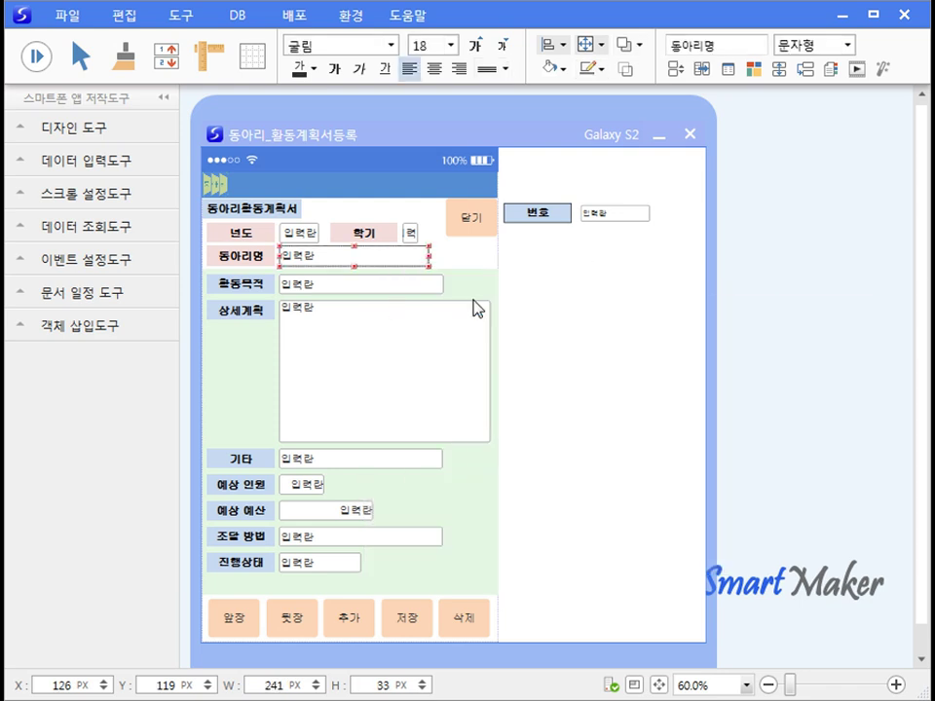
pyautogui.moveTo(636, 324); pyautogui.dragTo(409, 317)
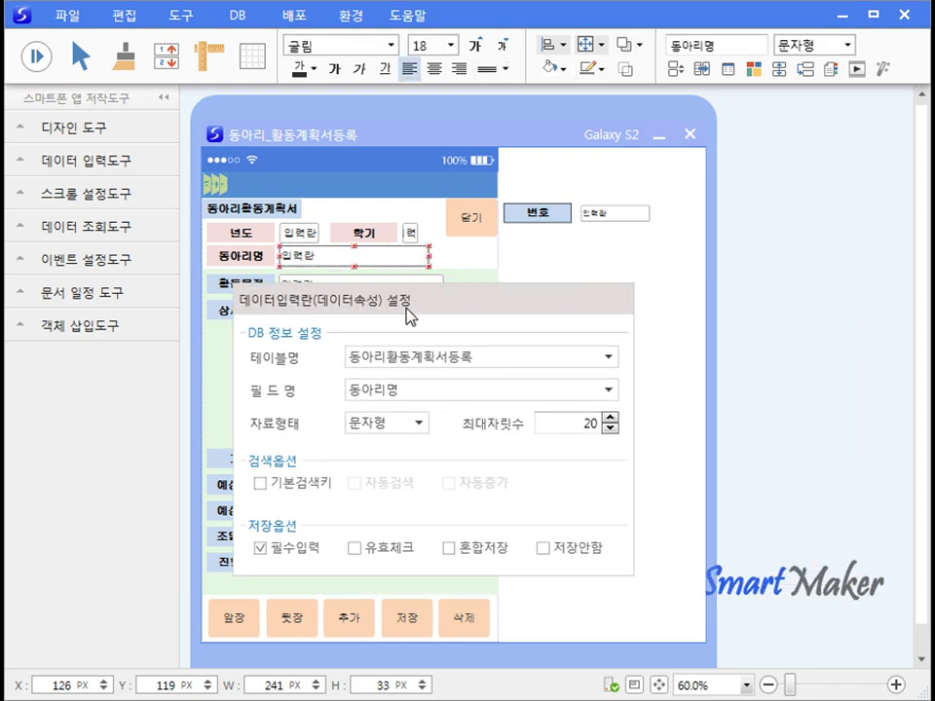
pyautogui.click(684, 329)
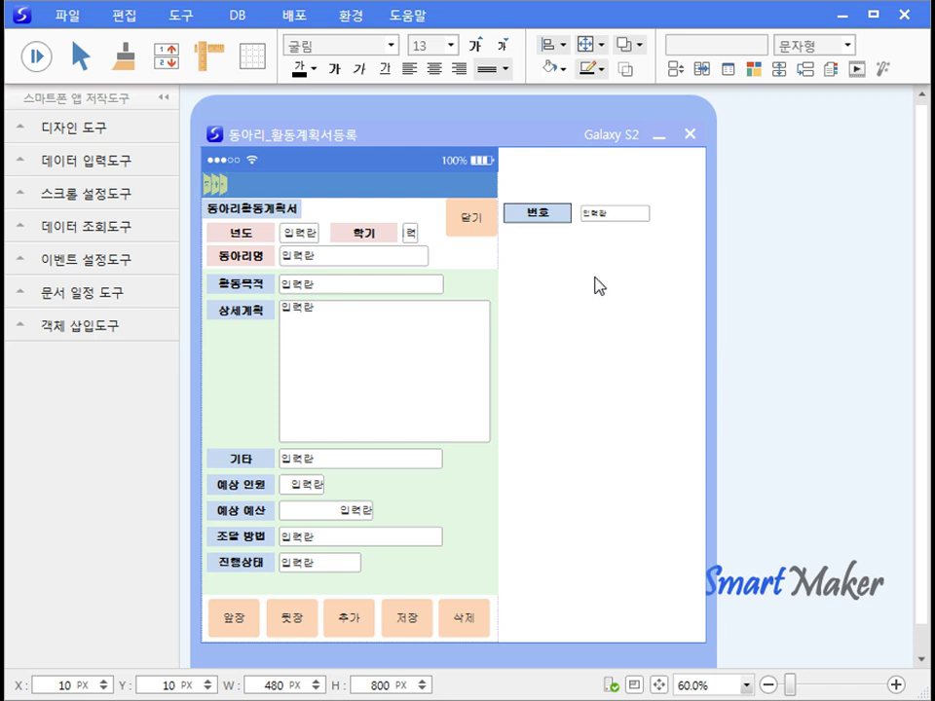
# Go through the 활동목적, 상세계획, 기타, 예상 인원, 예상 예산 and 조달 방법 input fields, checking each one's name and data type
pyautogui.click(443, 285)
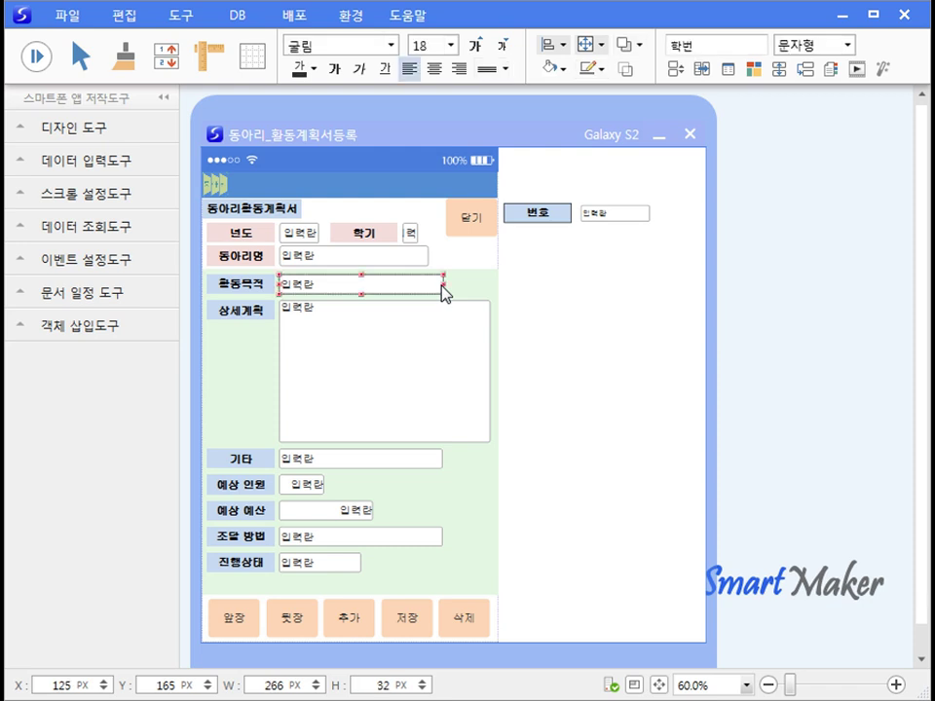
pyautogui.click(446, 379)
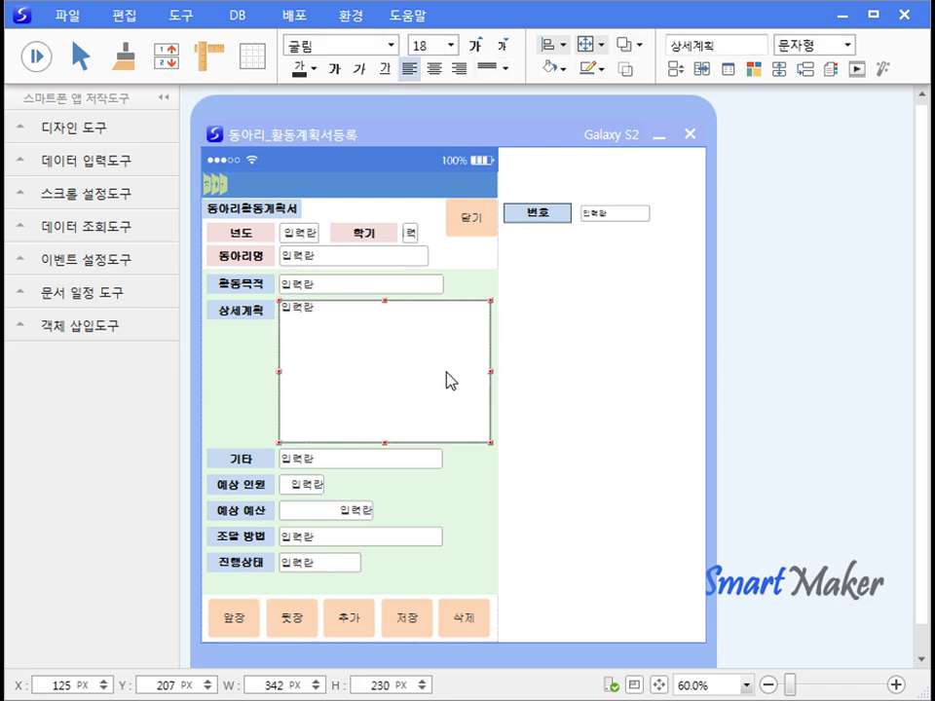
pyautogui.click(425, 462)
pyautogui.click(312, 492)
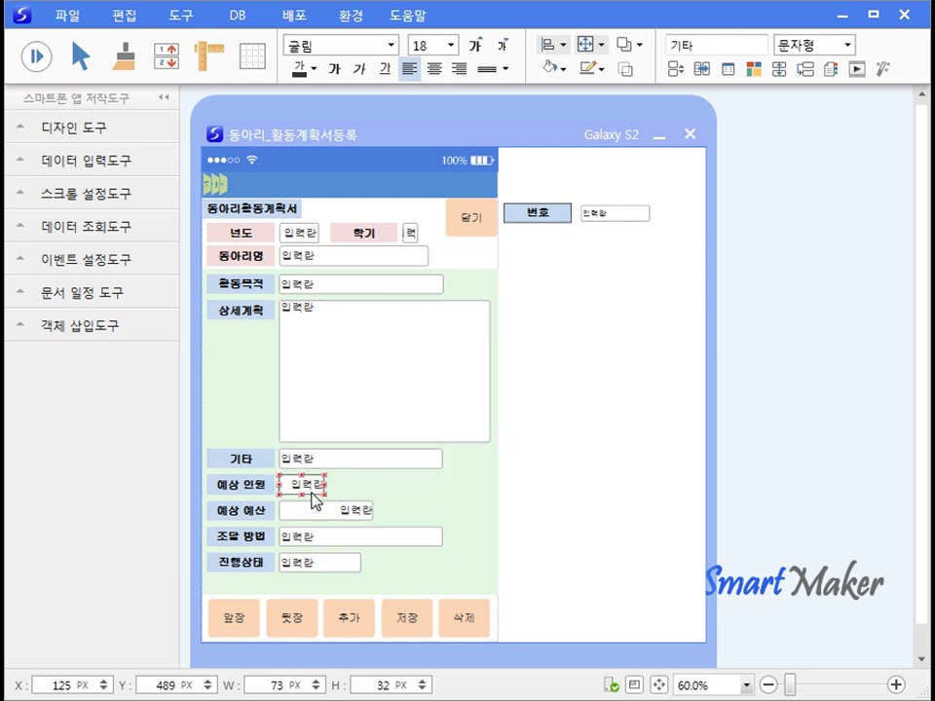
pyautogui.click(373, 516)
pyautogui.click(412, 540)
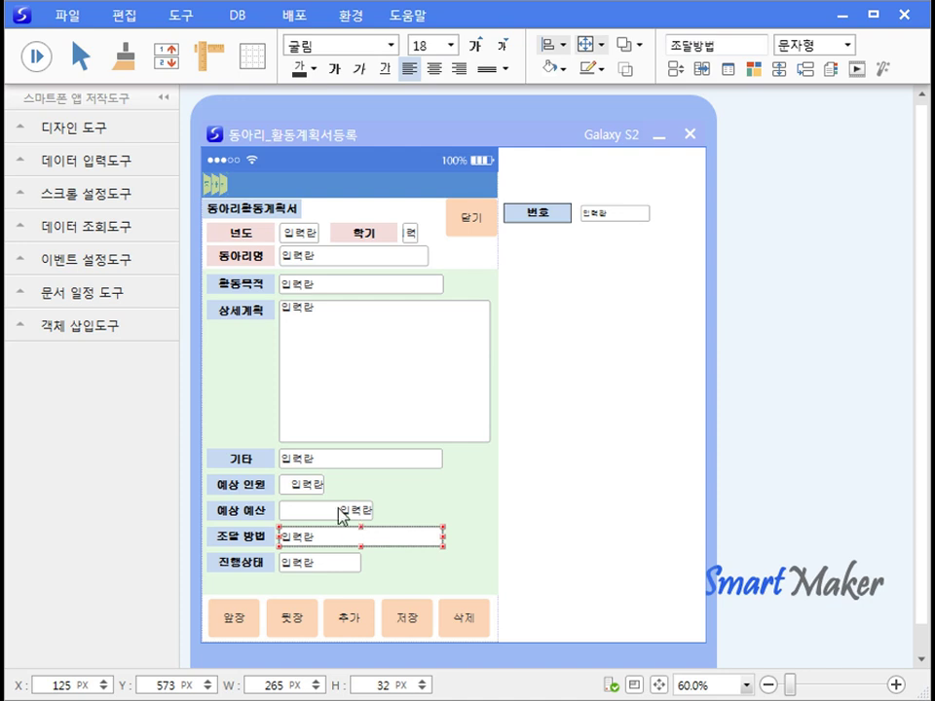
# Check the data properties of the 예상 예산 input field
pyautogui.rightClick(341, 513)
pyautogui.click(382, 552)
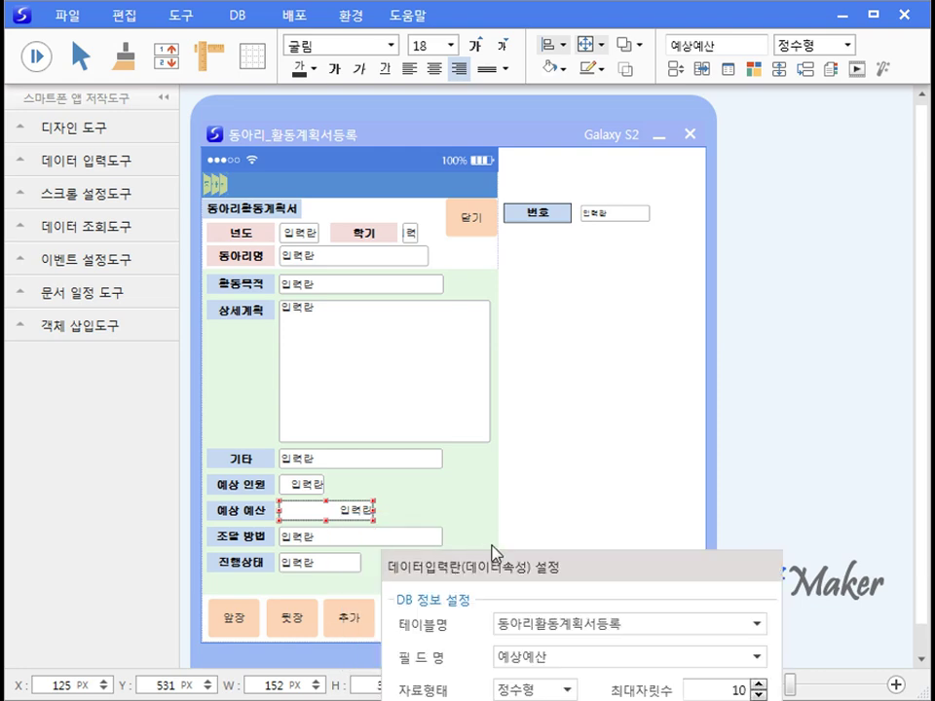
pyautogui.moveTo(503, 564); pyautogui.dragTo(454, 316)
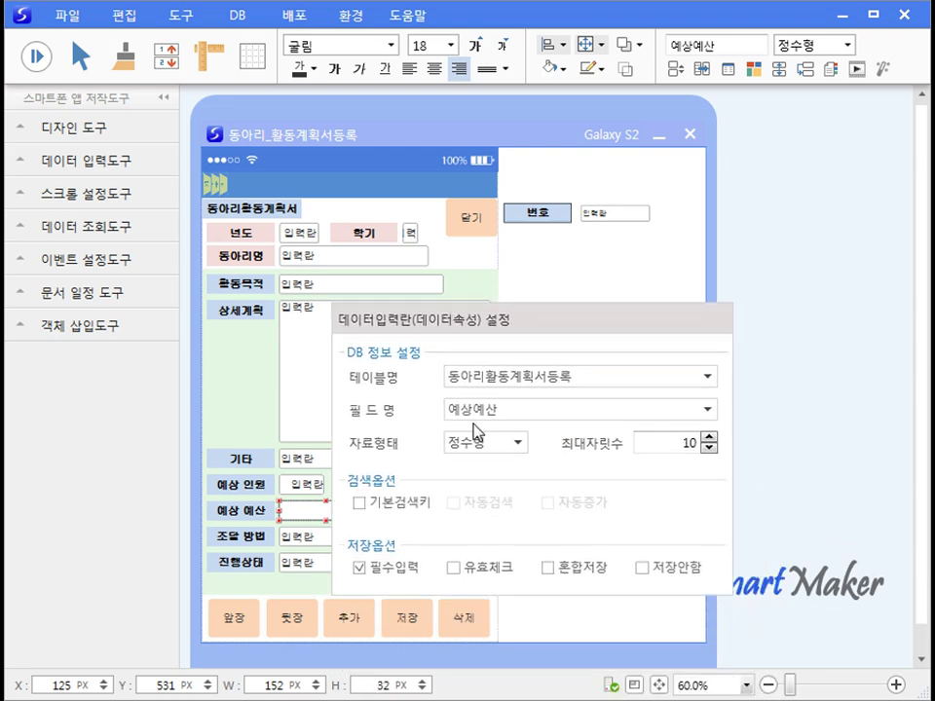
pyautogui.click(644, 271)
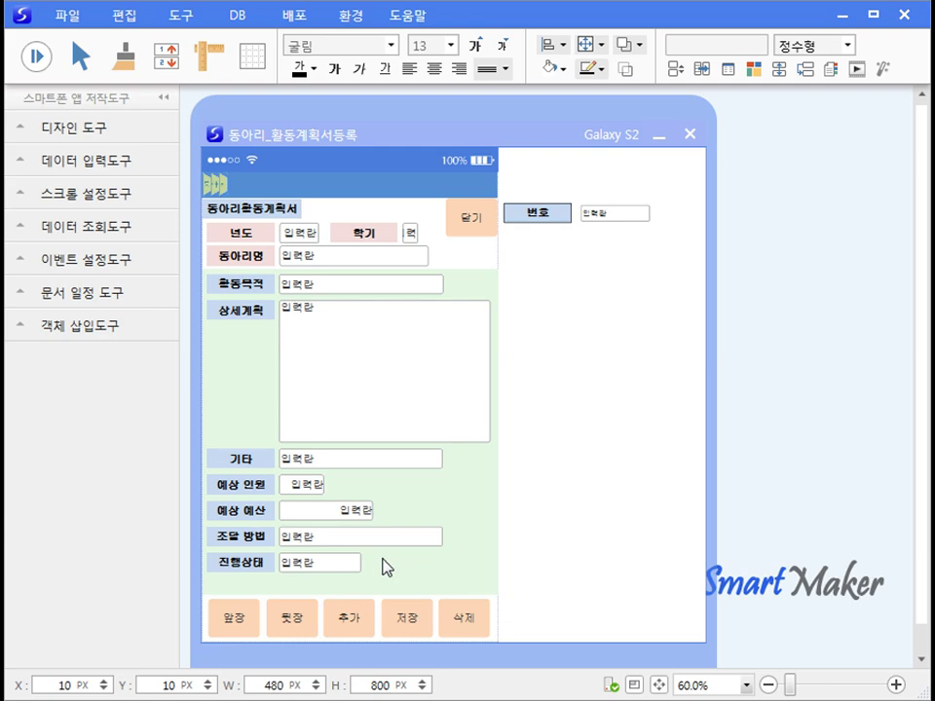
# Check the data properties of the 진행상태 input field
pyautogui.click(347, 563)
pyautogui.rightClick(350, 567)
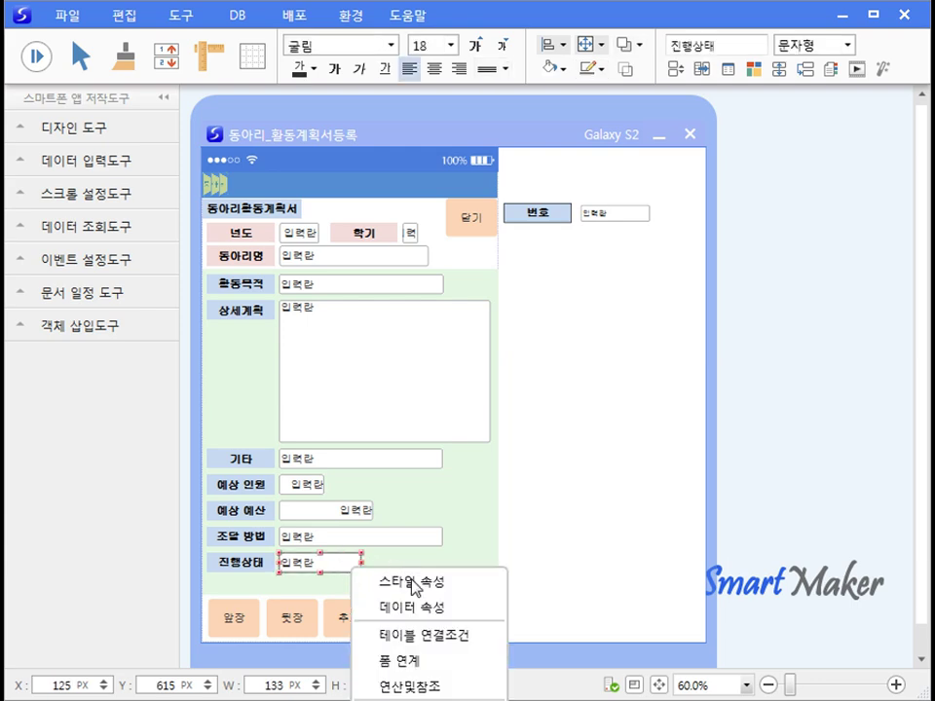
pyautogui.click(418, 607)
pyautogui.moveTo(485, 550); pyautogui.dragTo(389, 334)
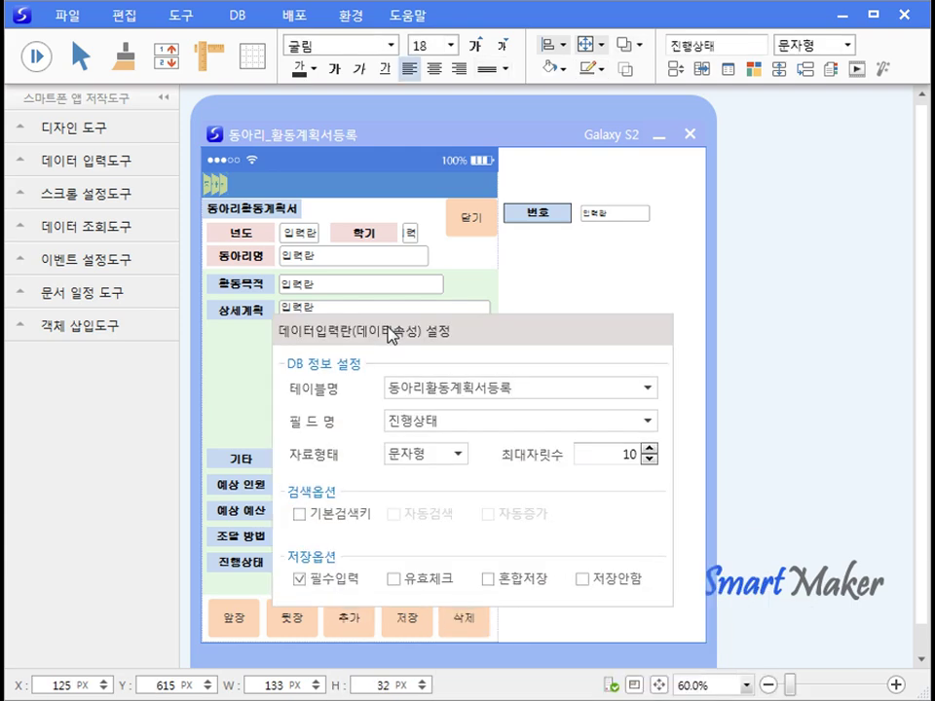
pyautogui.click(643, 280)
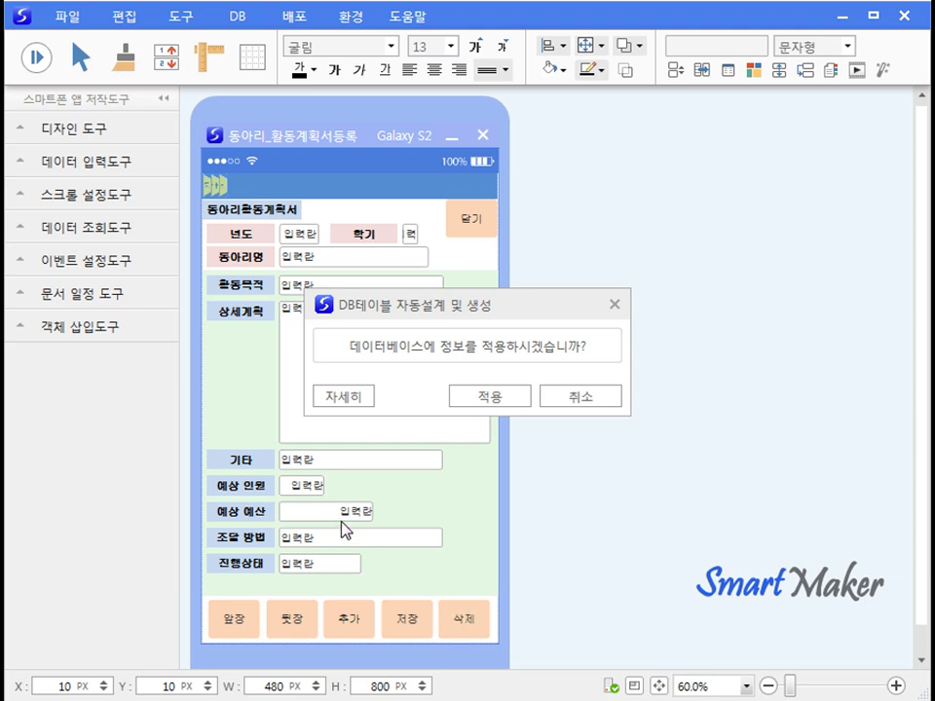
# Apply the form's information to the database through the automatic DB table design and generation (DB테이블 자동설계 및 생성)
pyautogui.click(494, 397)
pyautogui.click(486, 406)
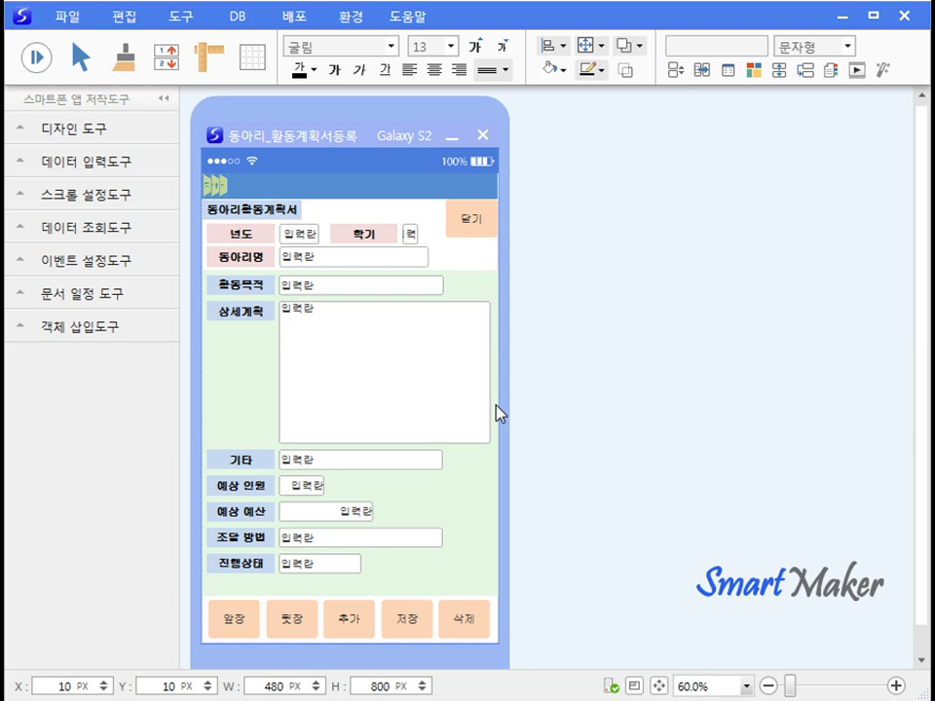
# Open the form's progress manager (진행관리자) and bring its whole list of form objects into view
pyautogui.rightClick(465, 257)
pyautogui.click(513, 320)
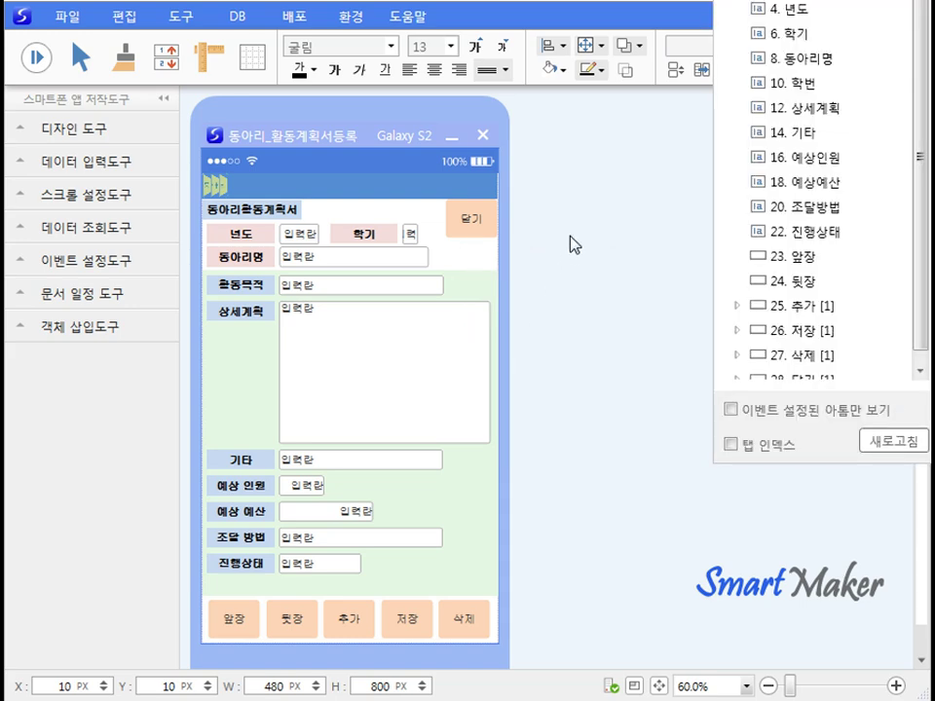
pyautogui.moveTo(776, 0); pyautogui.dragTo(757, 118)
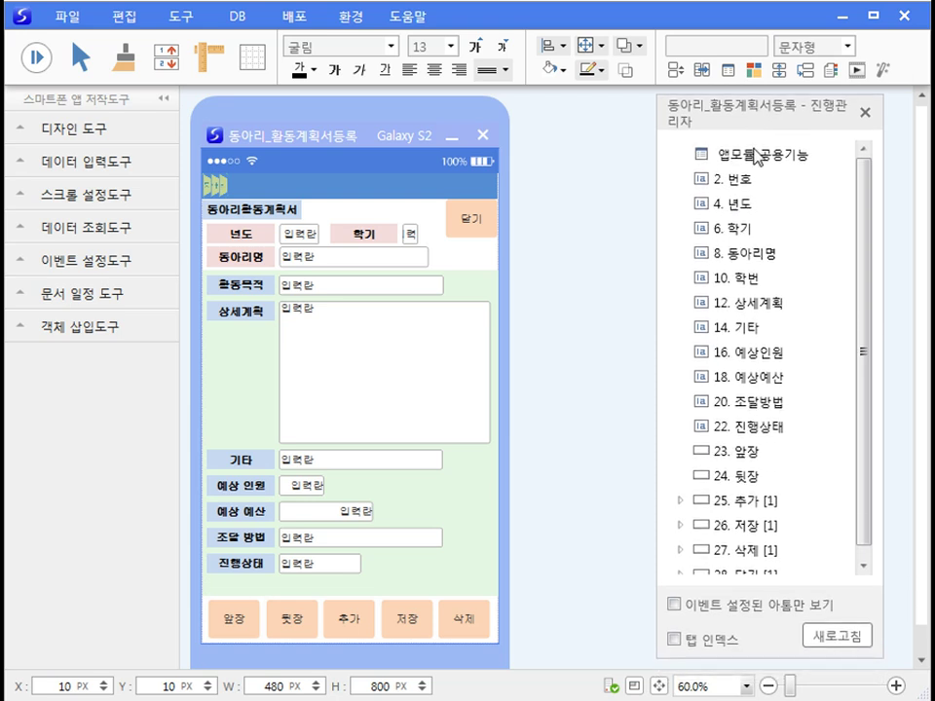
pyautogui.moveTo(865, 330); pyautogui.dragTo(871, 453)
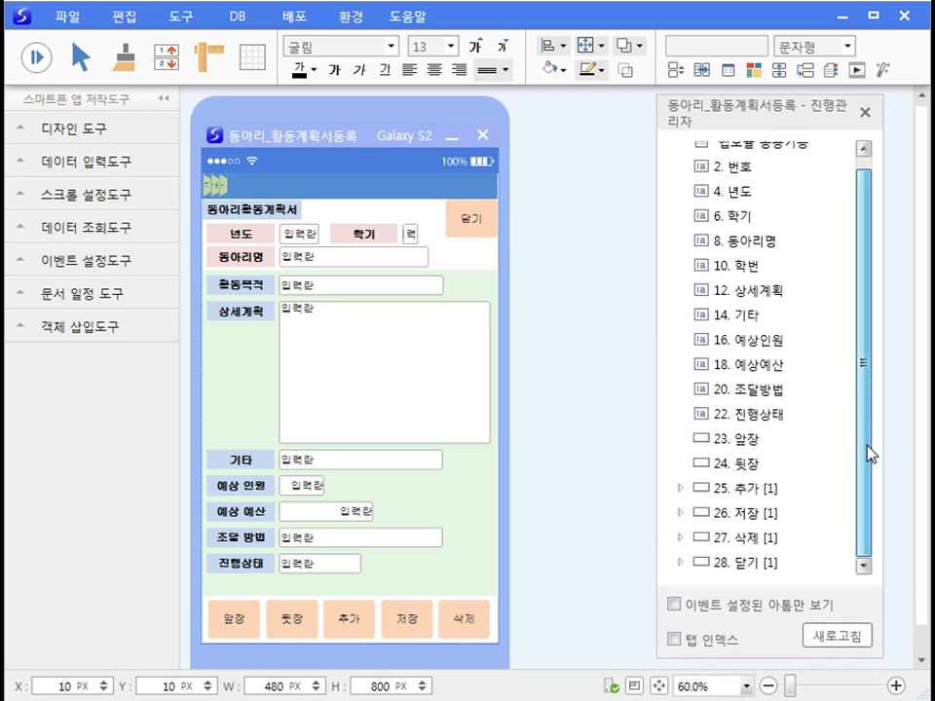
# Start a 전처리 event for when the 저장 button is pressed, with 실행함수호출 as its task type
pyautogui.click(721, 512)
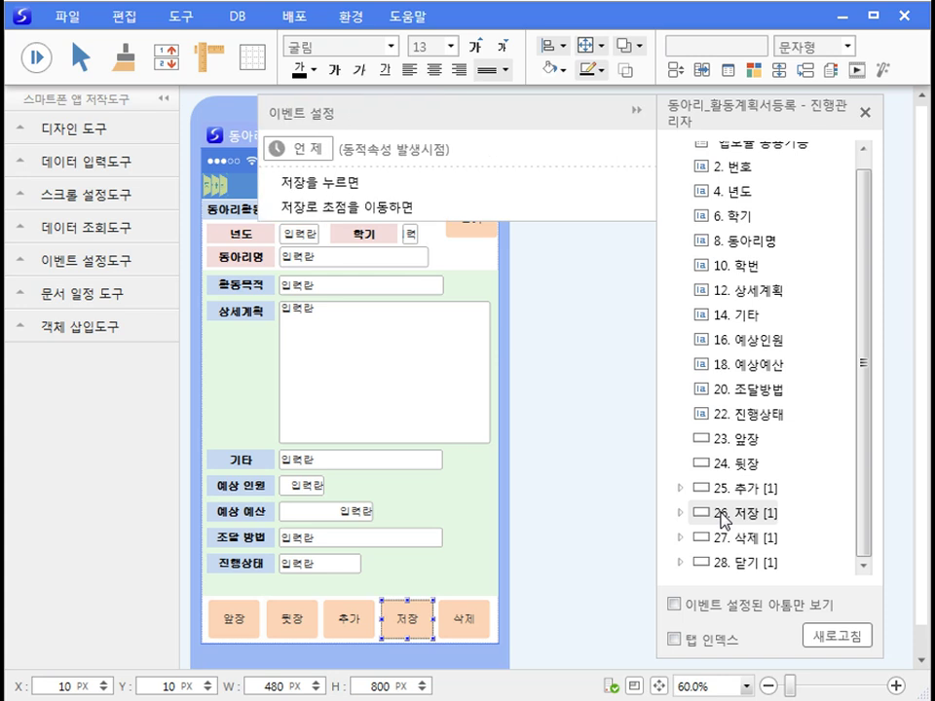
pyautogui.click(484, 180)
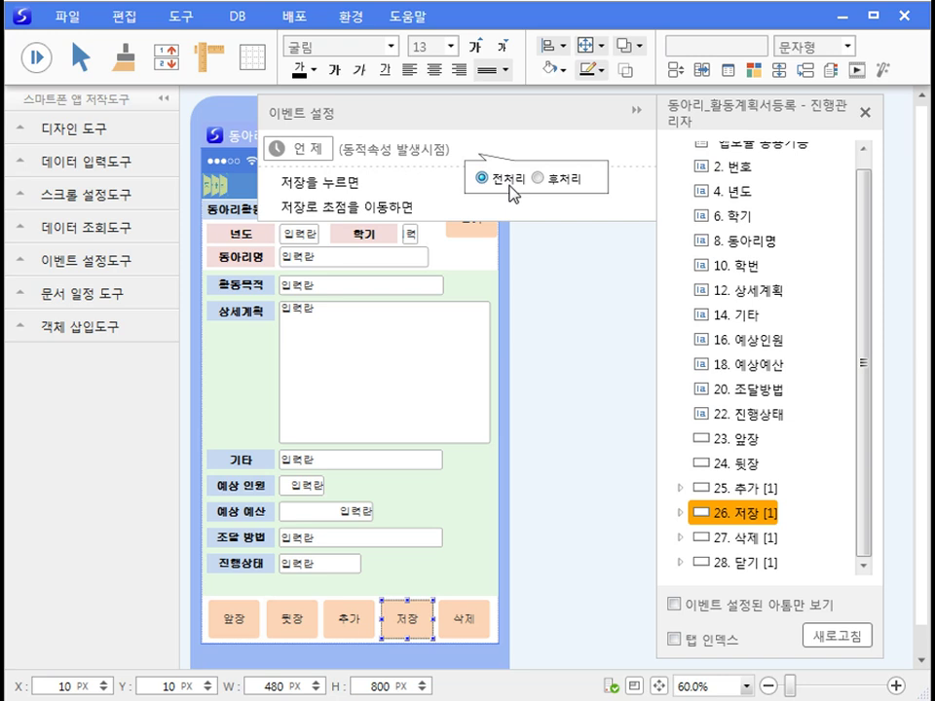
pyautogui.click(372, 190)
pyautogui.click(360, 185)
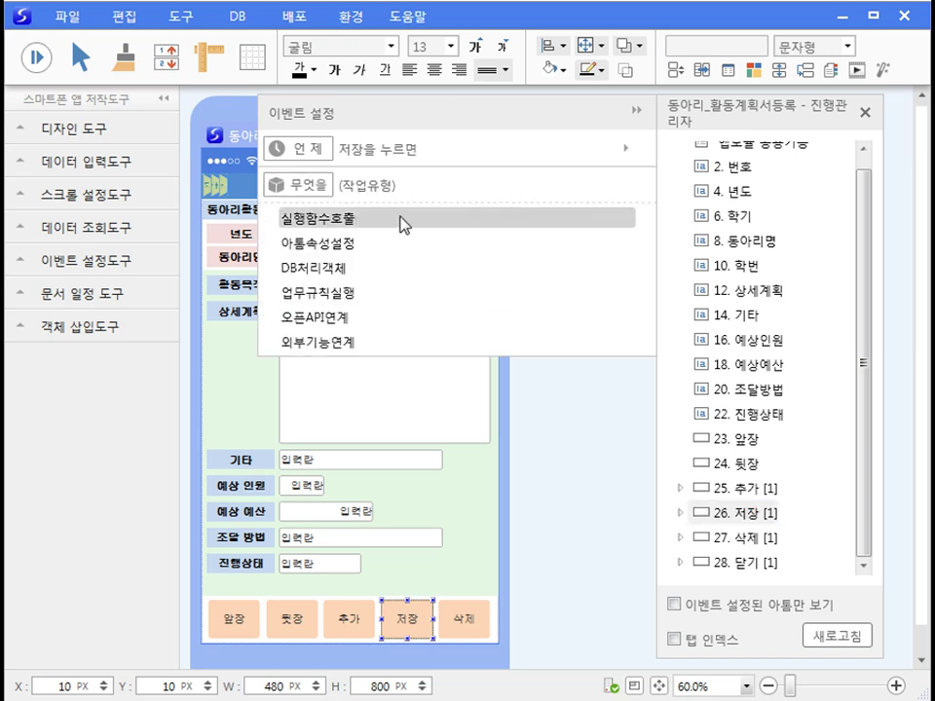
pyautogui.click(565, 228)
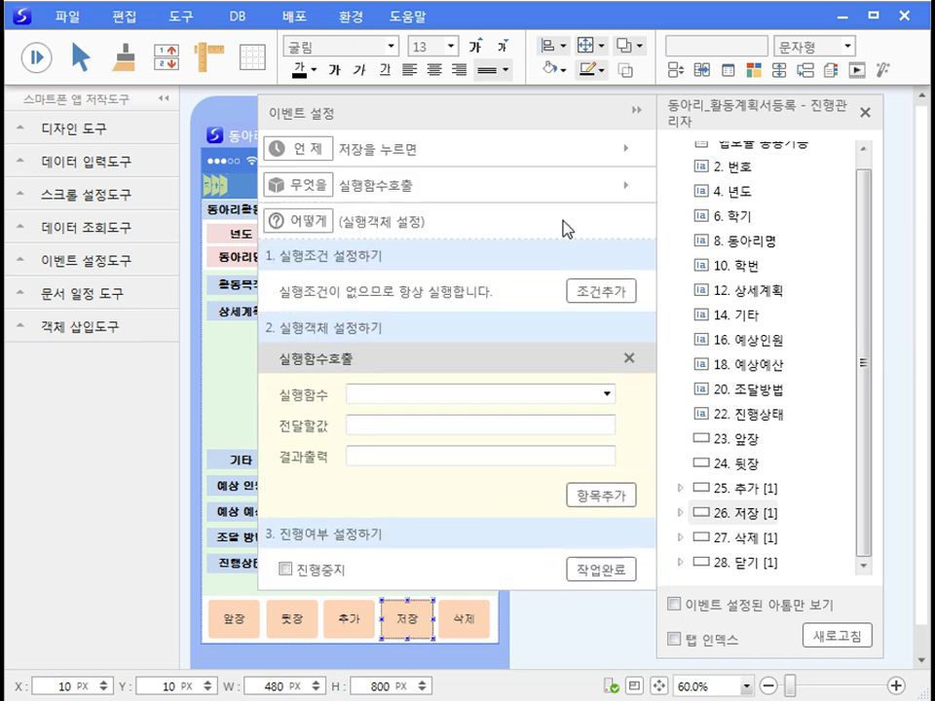
# Add the execution condition 진행상태 = "승인" to the 저장 button's event
pyautogui.click(588, 292)
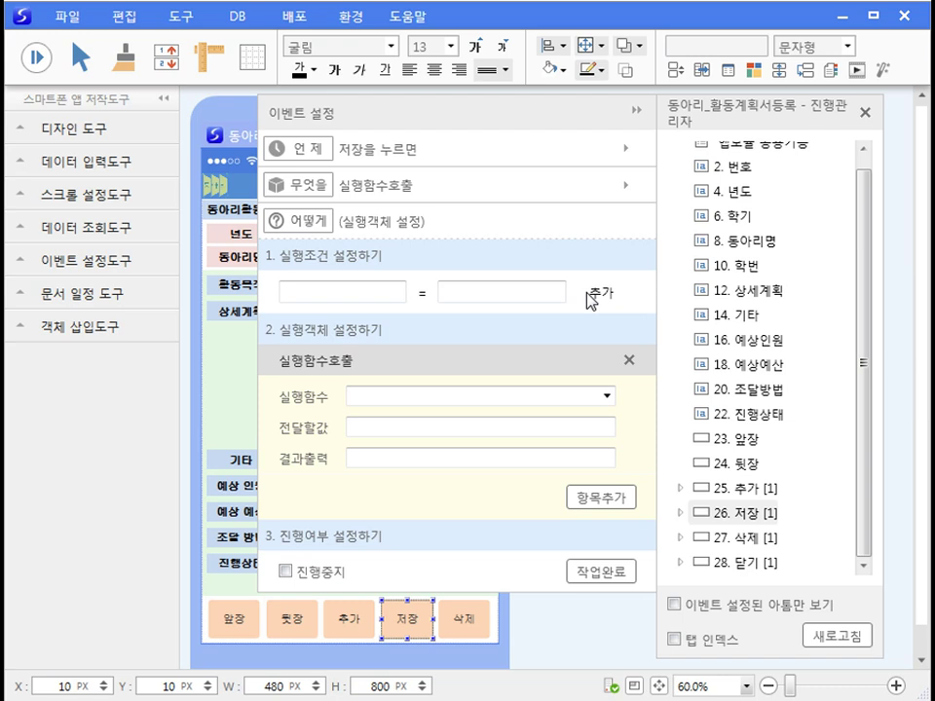
pyautogui.click(347, 297)
pyautogui.write('진행상태')
pyautogui.click(480, 296)
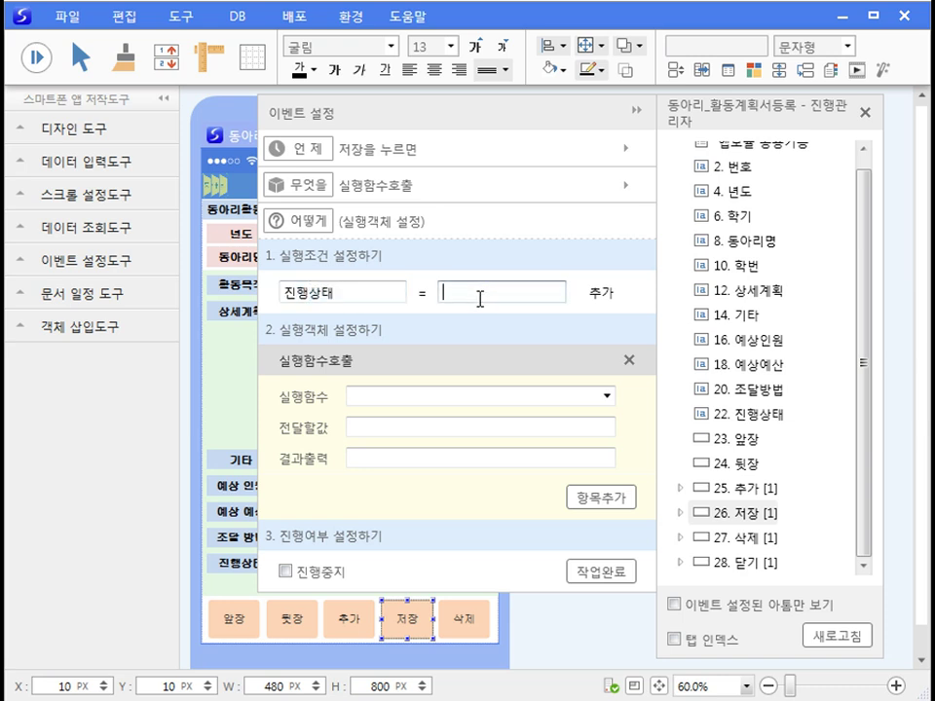
pyautogui.write('\'승인"')
# Set the event's function to 메시지 with the passed value "승인된 자료는 변경할 수 없습니다"
pyautogui.click(539, 429)
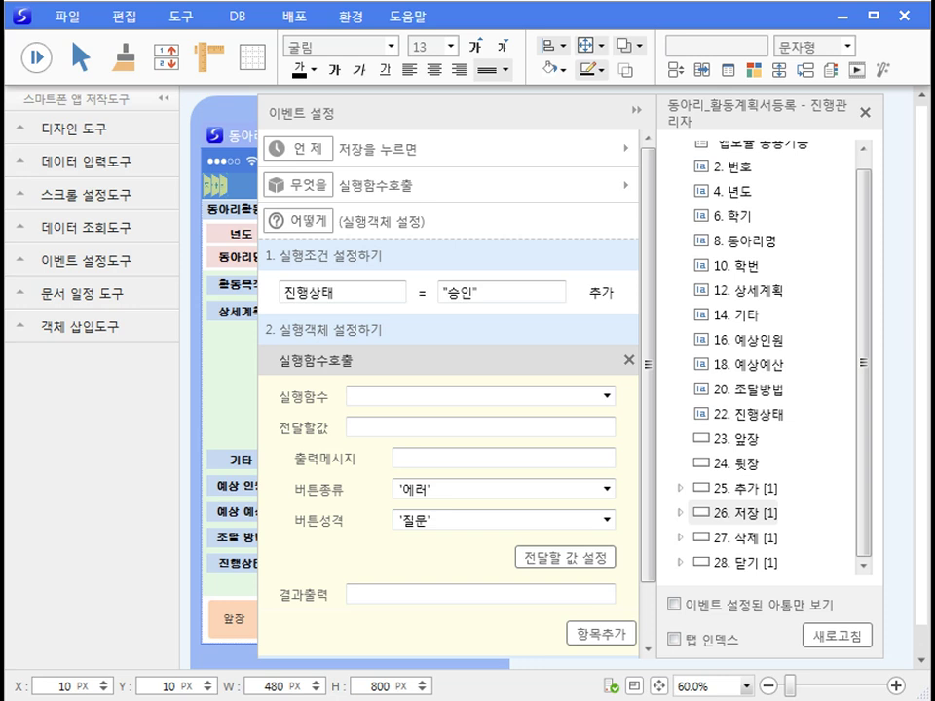
pyautogui.click(605, 397)
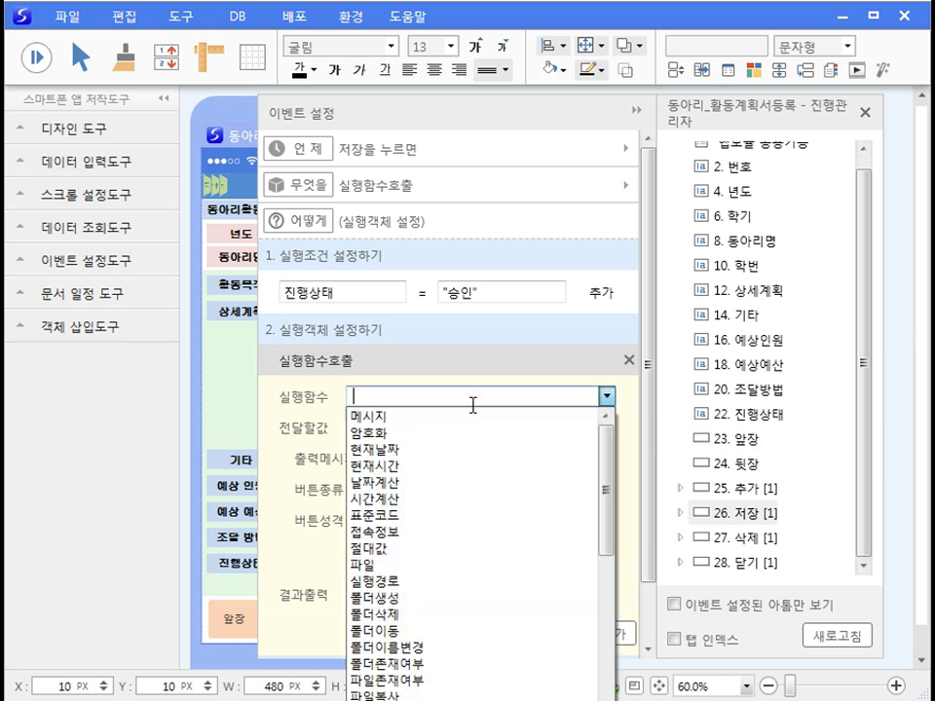
pyautogui.click(456, 416)
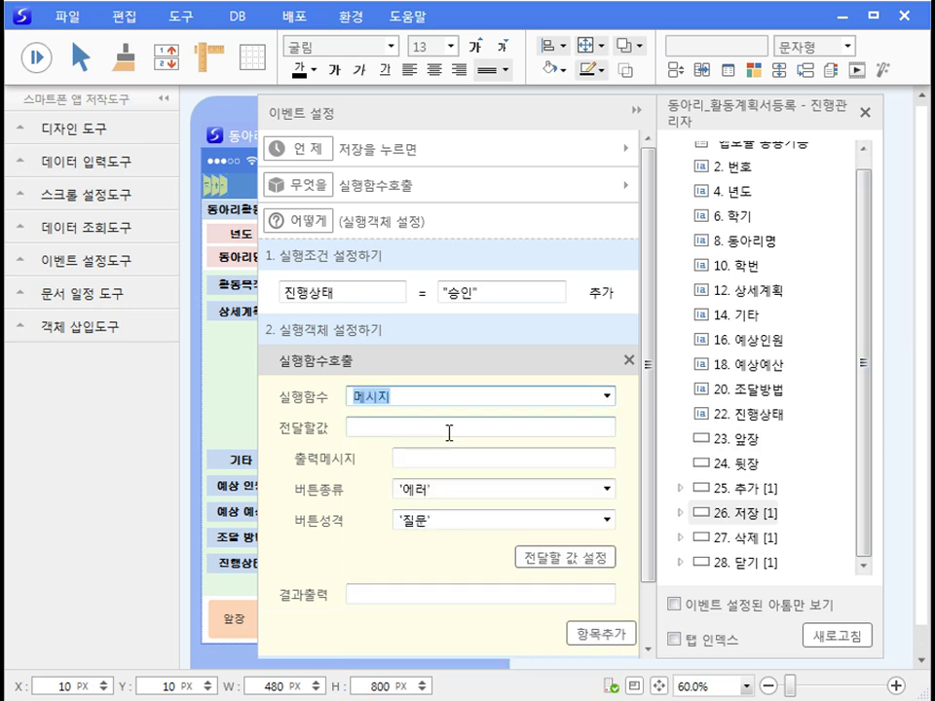
pyautogui.click(449, 429)
pyautogui.write('승인된 자료는 변경할 수 없습니다')
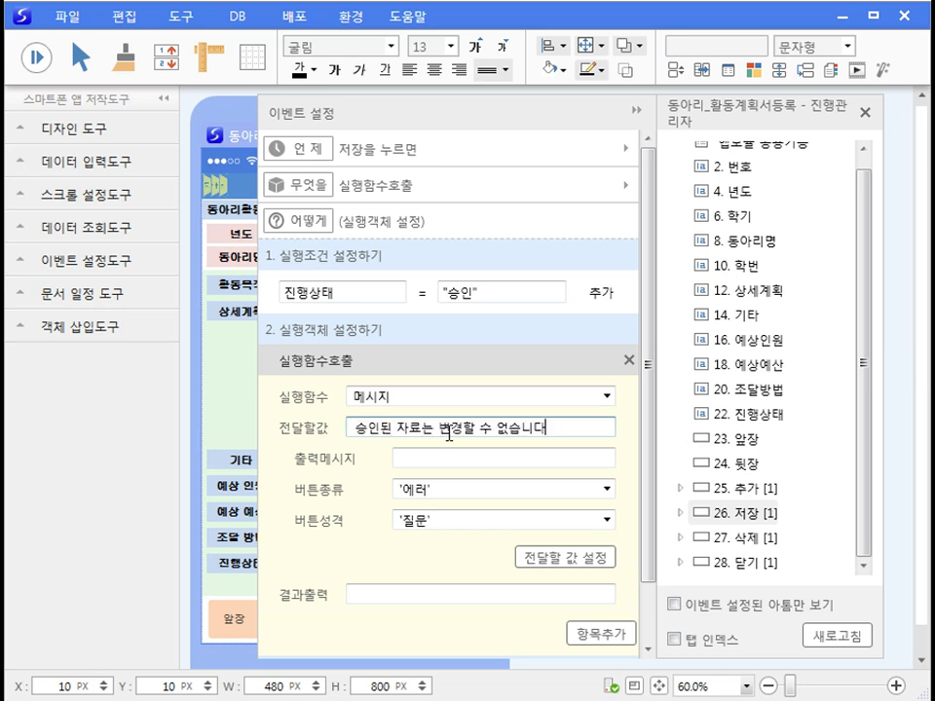
# Set the message's 버튼성격 to '경고', enable 진행중지 and complete the 저장 button's event
pyautogui.click(609, 522)
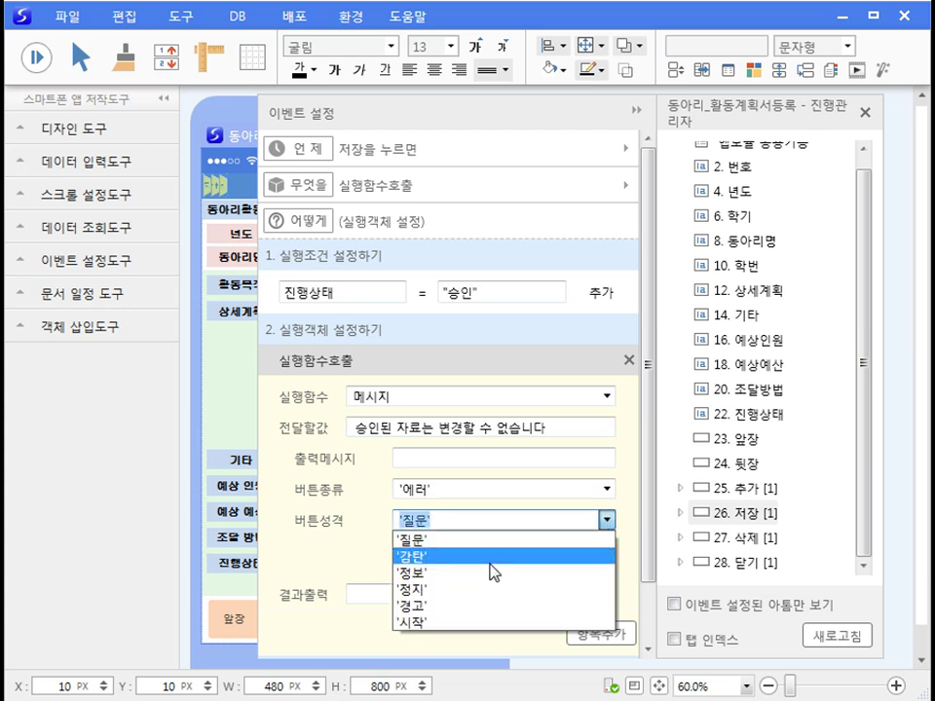
pyautogui.click(475, 608)
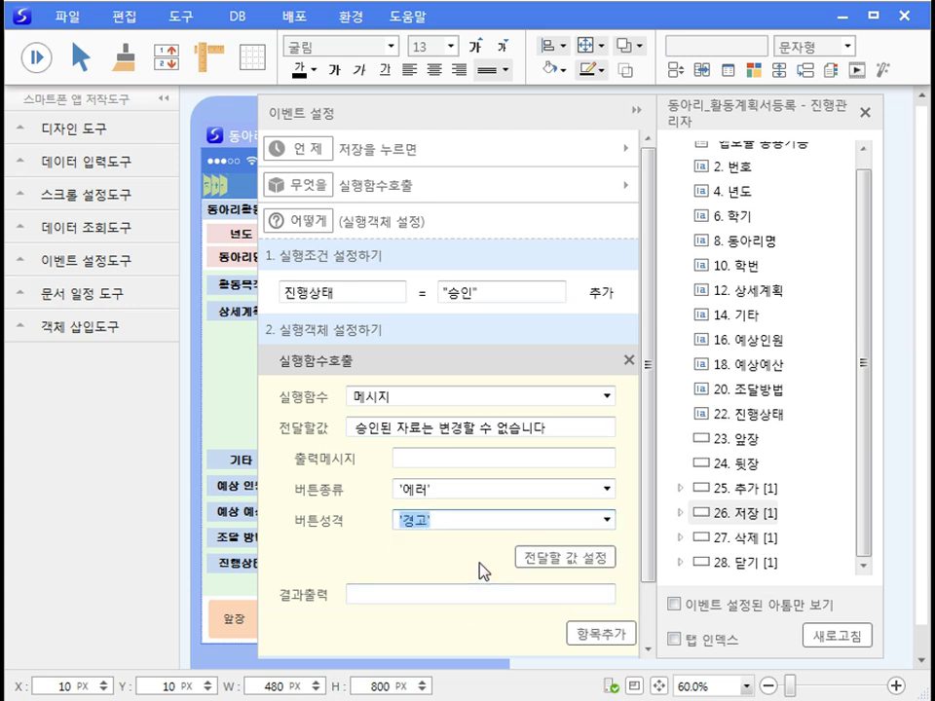
pyautogui.scroll(-1, 484, 571)
pyautogui.click(286, 638)
pyautogui.click(606, 640)
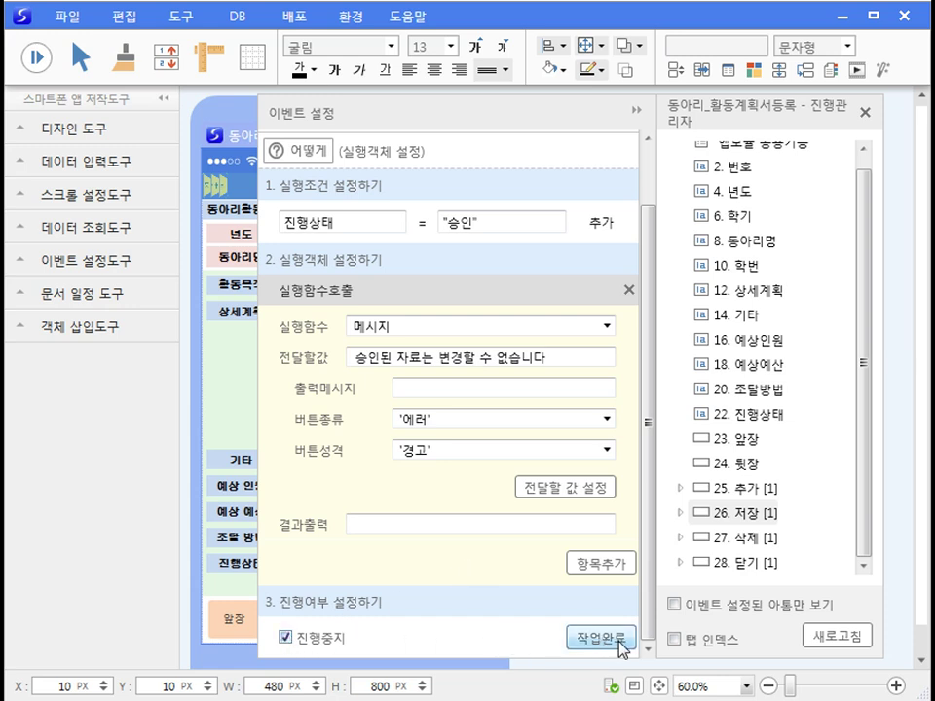
# Finish the 저장 button's event and copy its [전] 누름 event to the 삭제 button
pyautogui.click(622, 642)
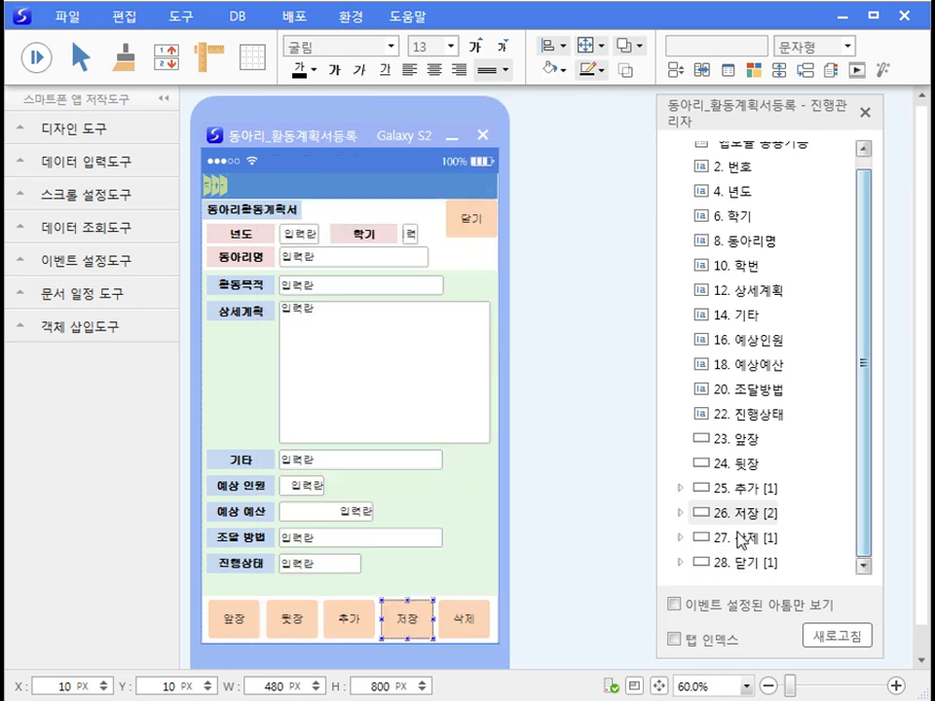
pyautogui.click(679, 512)
pyautogui.scroll(-1, 765, 414)
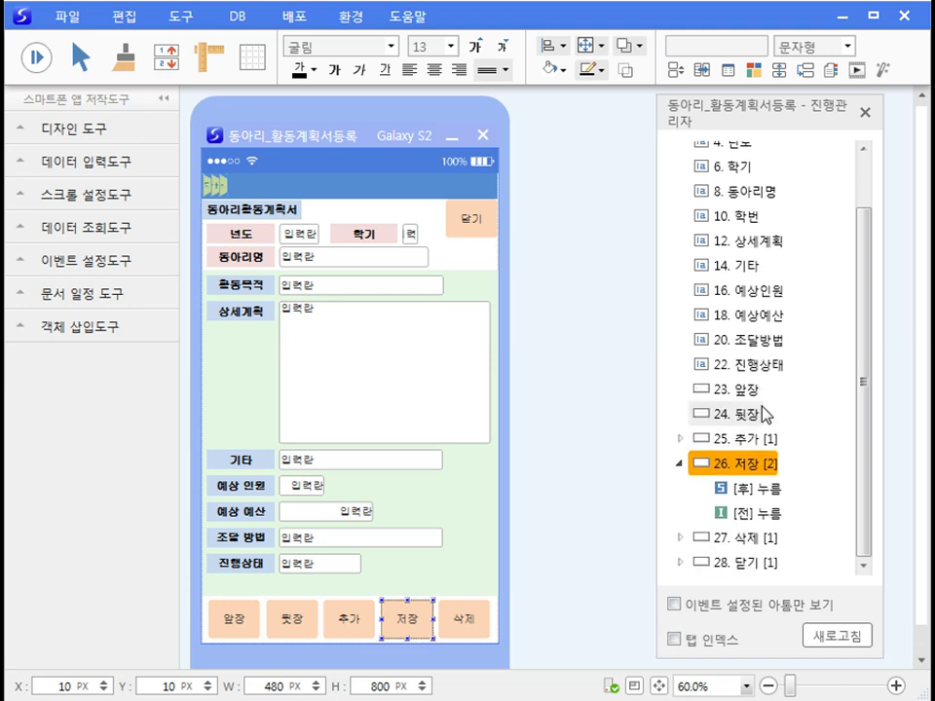
pyautogui.rightClick(757, 518)
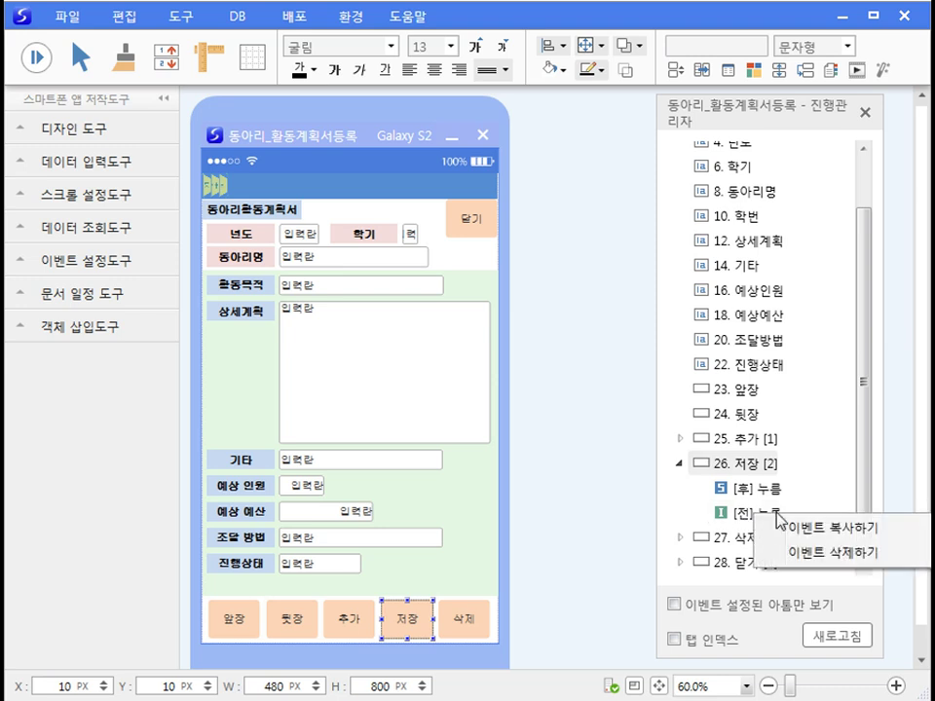
pyautogui.click(812, 528)
pyautogui.click(750, 542)
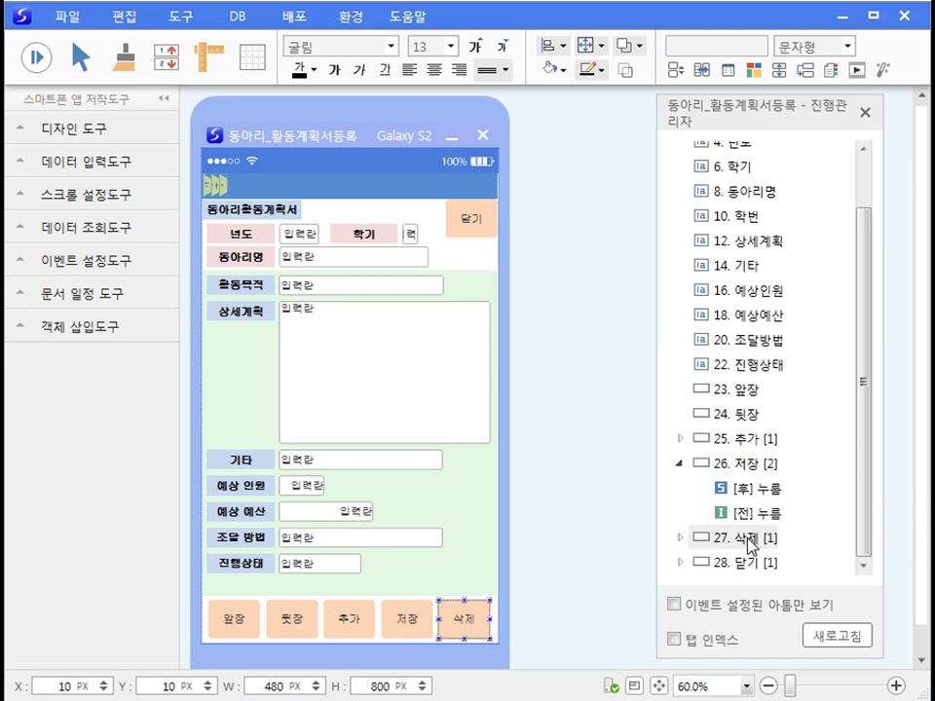
pyautogui.rightClick(750, 541)
pyautogui.click(804, 514)
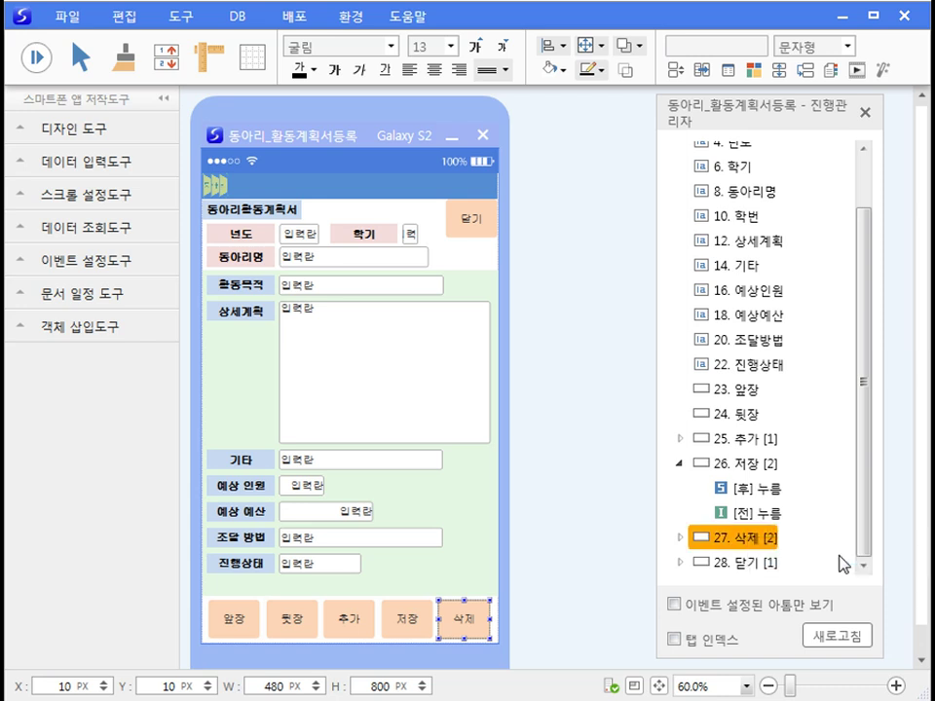
pyautogui.click(681, 536)
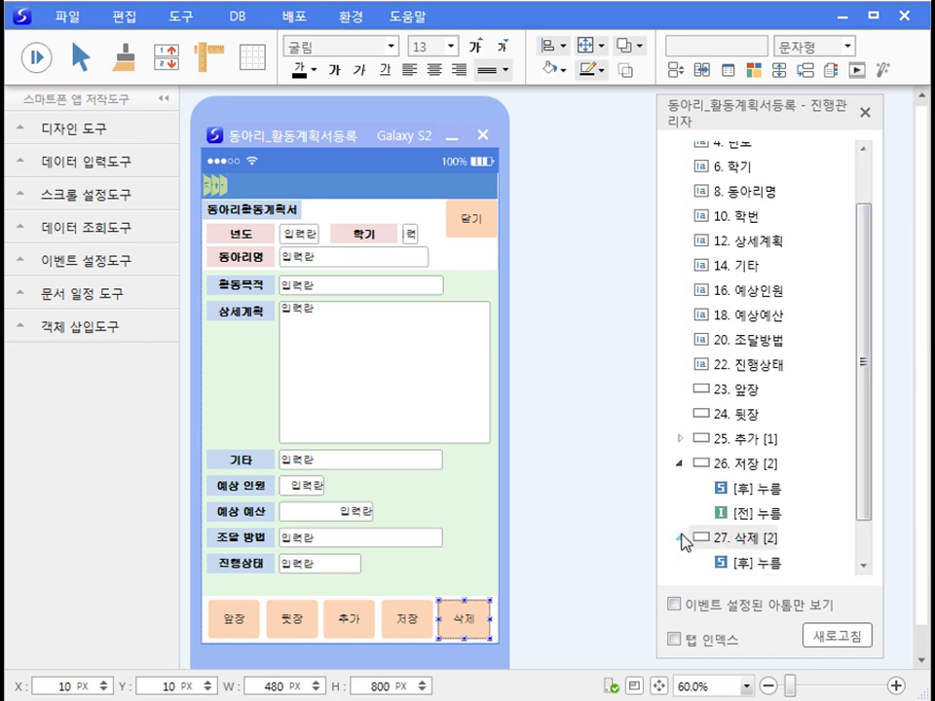
pyautogui.scroll(-1, 693, 520)
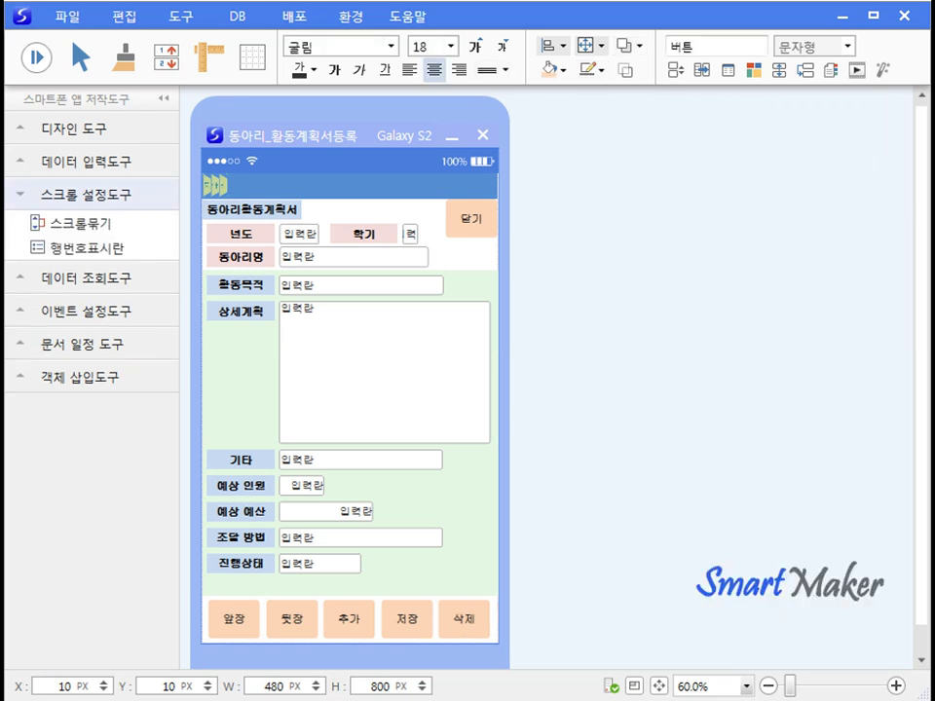
# Place a function button beside the 진행상태 field with its 기능선택 set to 확인
pyautogui.click(410, 631)
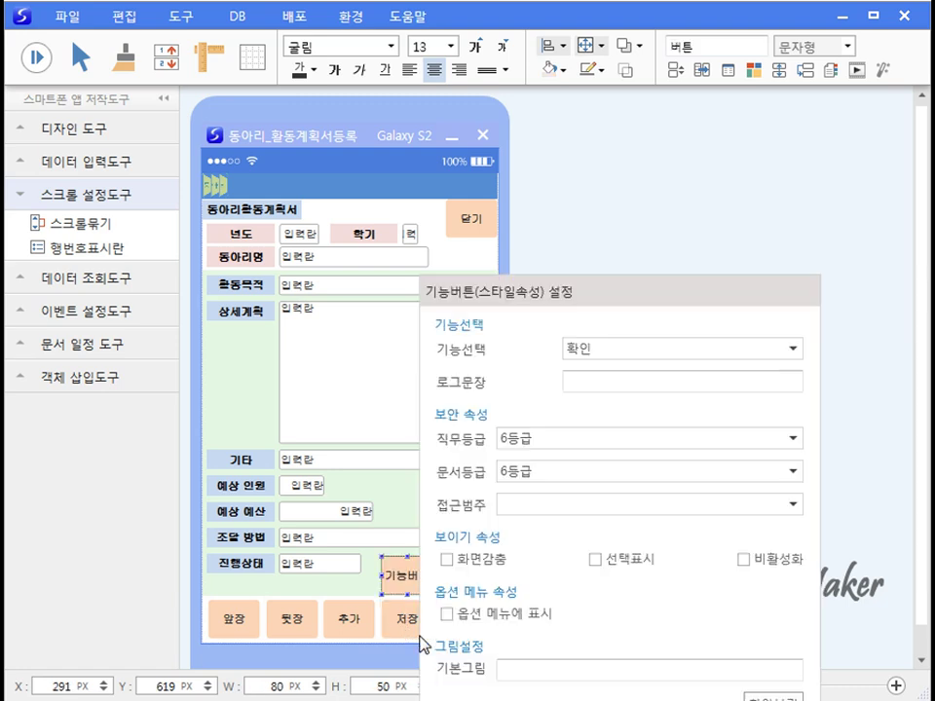
pyautogui.click(793, 415)
pyautogui.scroll(5, 793, 418)
pyautogui.click(793, 415)
pyautogui.click(410, 507)
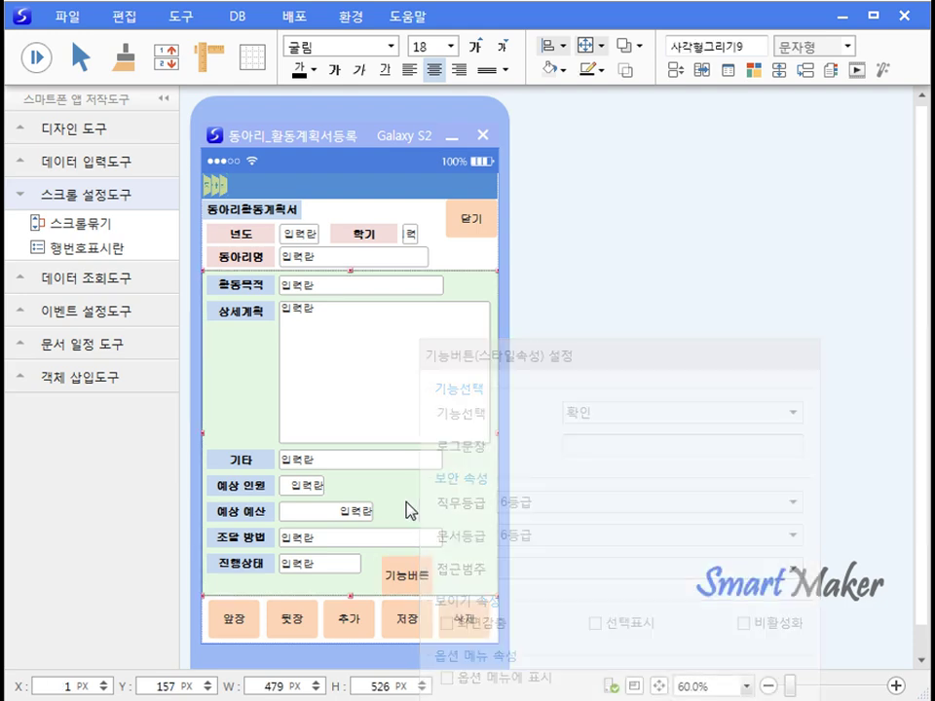
# Set both the caption and the name of the new function button to 승인요청
pyautogui.click(409, 573)
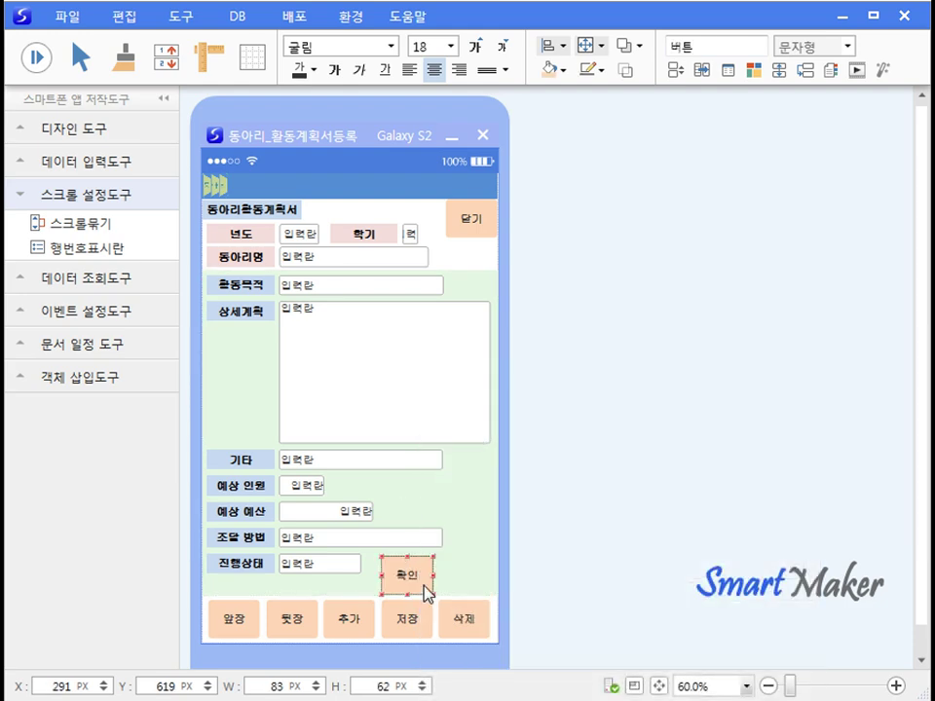
pyautogui.doubleClick(425, 585)
pyautogui.write('승인요청')
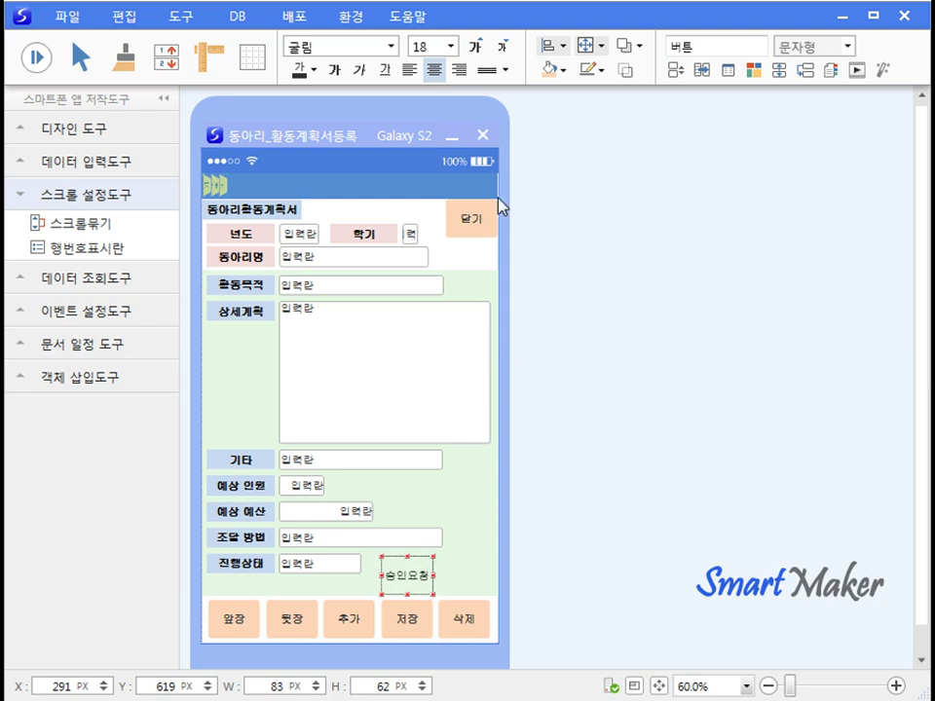
pyautogui.click(721, 47)
pyautogui.press('BackSpace')
pyautogui.press('BackSpace')
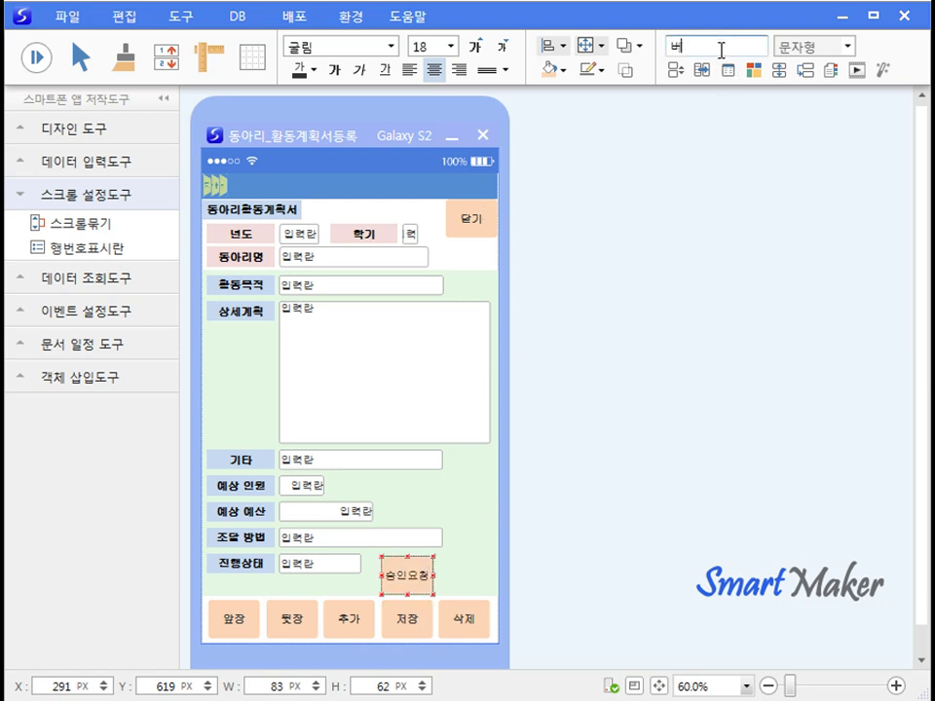
pyautogui.write('승인요청')
pyautogui.click(474, 263)
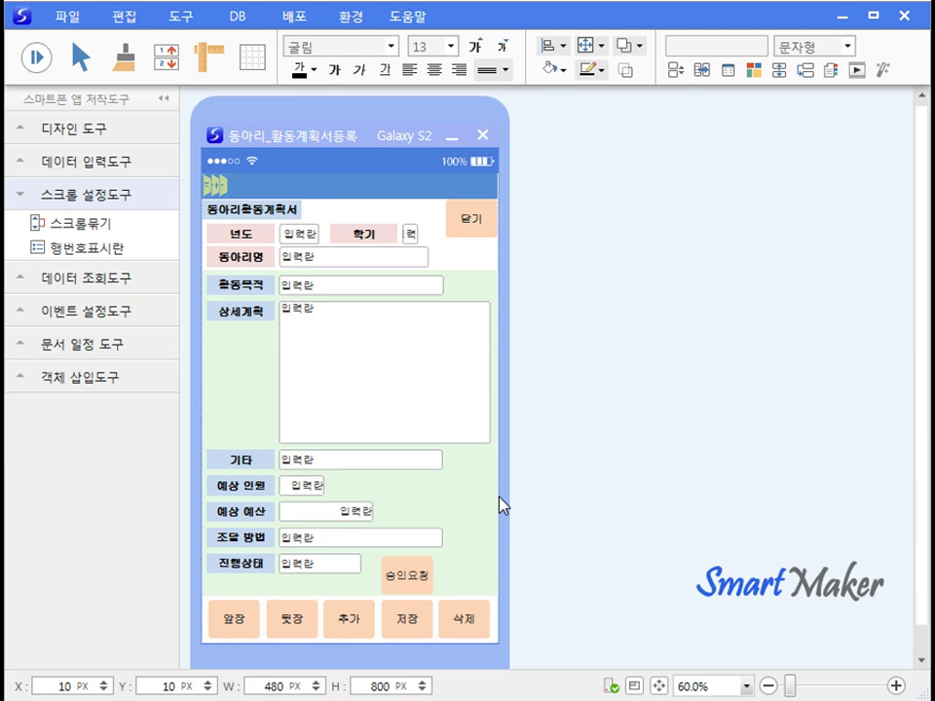
# Copy the 저장 button's [전] 누름 event to the 승인요청 button
pyautogui.rightClick(471, 261)
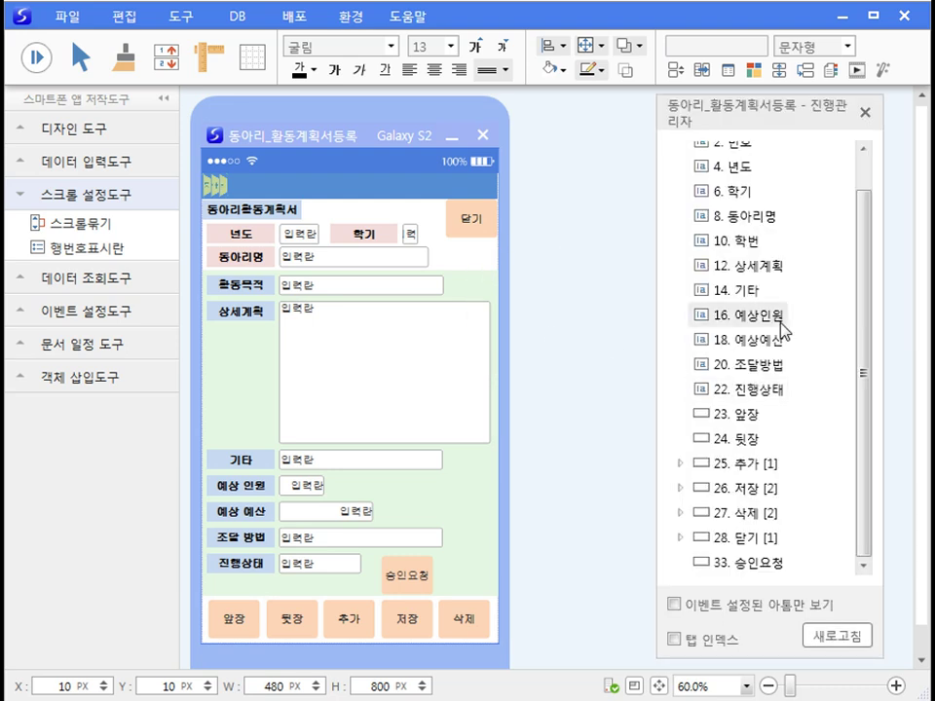
pyautogui.click(681, 489)
pyautogui.click(743, 467)
pyautogui.rightClick(741, 472)
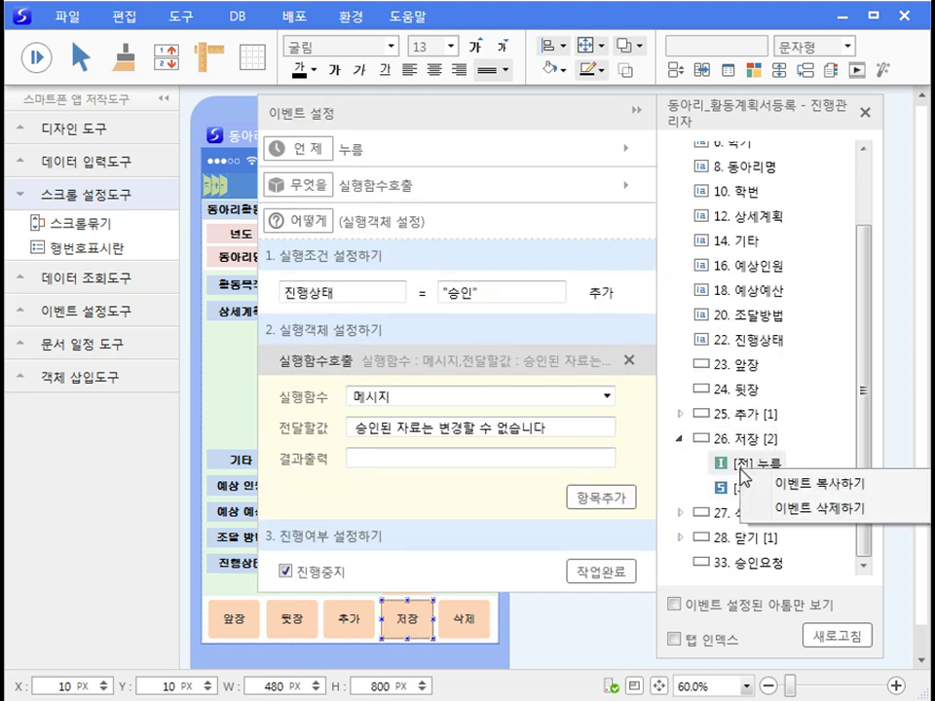
pyautogui.click(819, 483)
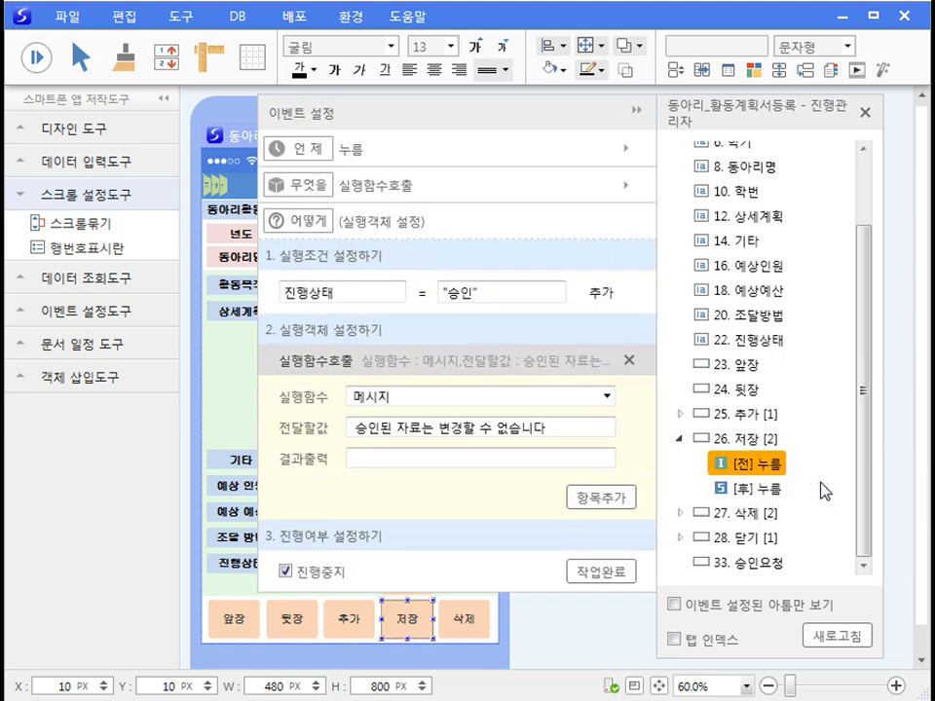
pyautogui.rightClick(719, 564)
pyautogui.click(767, 579)
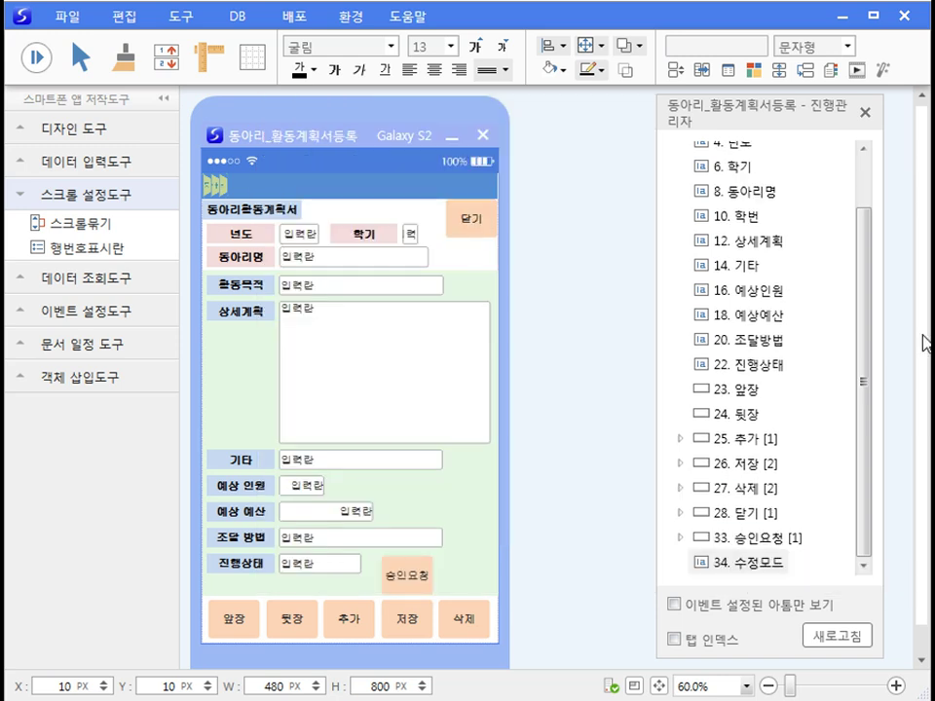
# Widen the form to expose its hidden area and add a labelled input field named 수정모드 there
pyautogui.moveTo(502, 423); pyautogui.dragTo(660, 406)
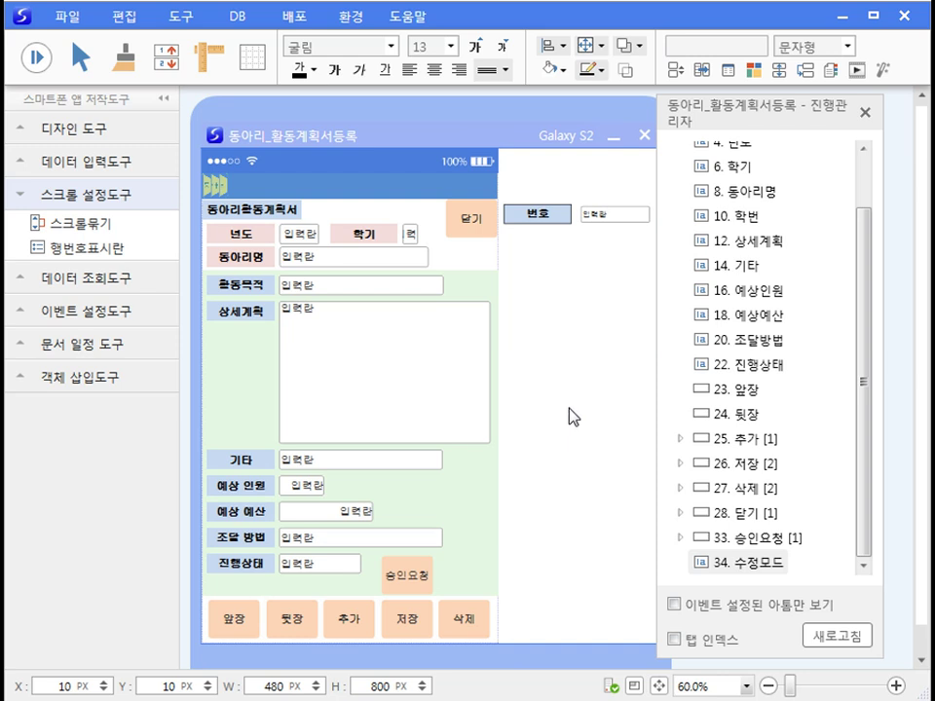
pyautogui.click(570, 416)
pyautogui.click(593, 500)
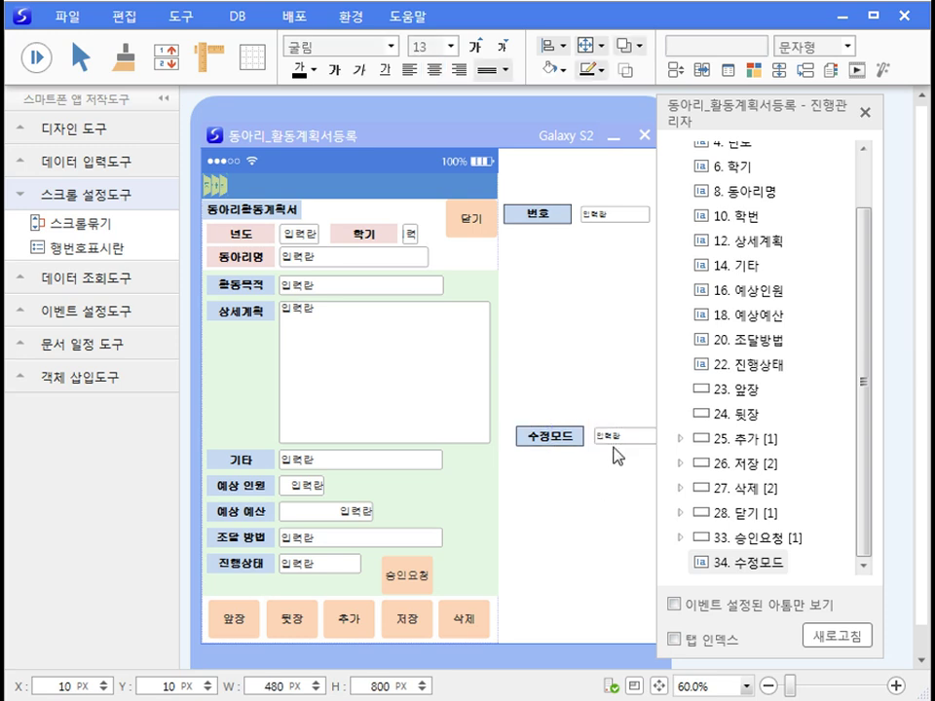
pyautogui.click(609, 437)
pyautogui.write('수정모드')
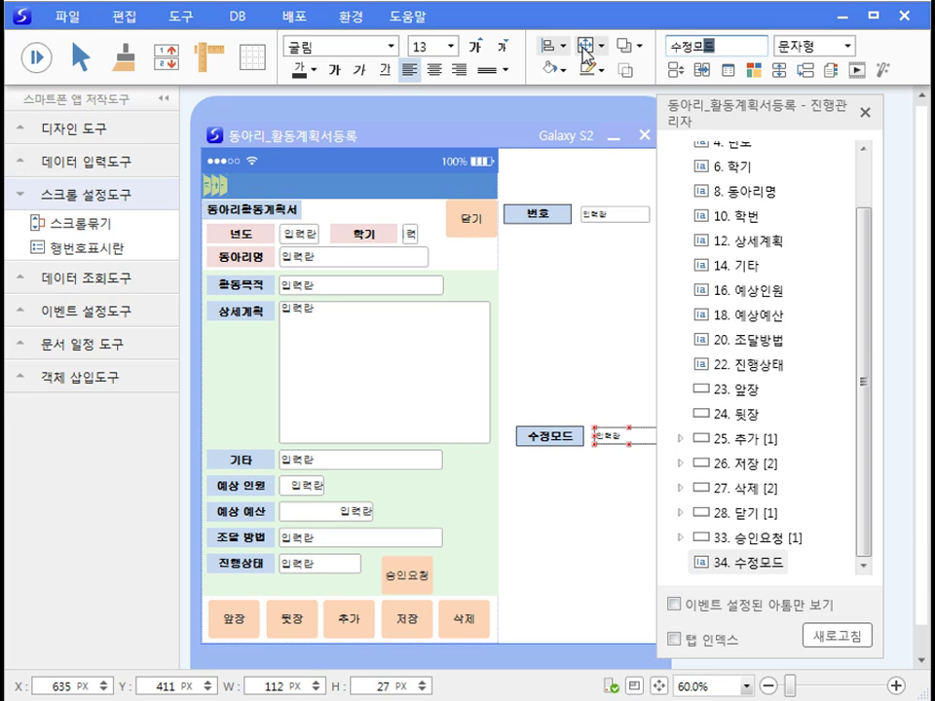
pyautogui.click(583, 528)
# Enable the 저장안함 save option in the 수정모드 field's data properties
pyautogui.click(623, 439)
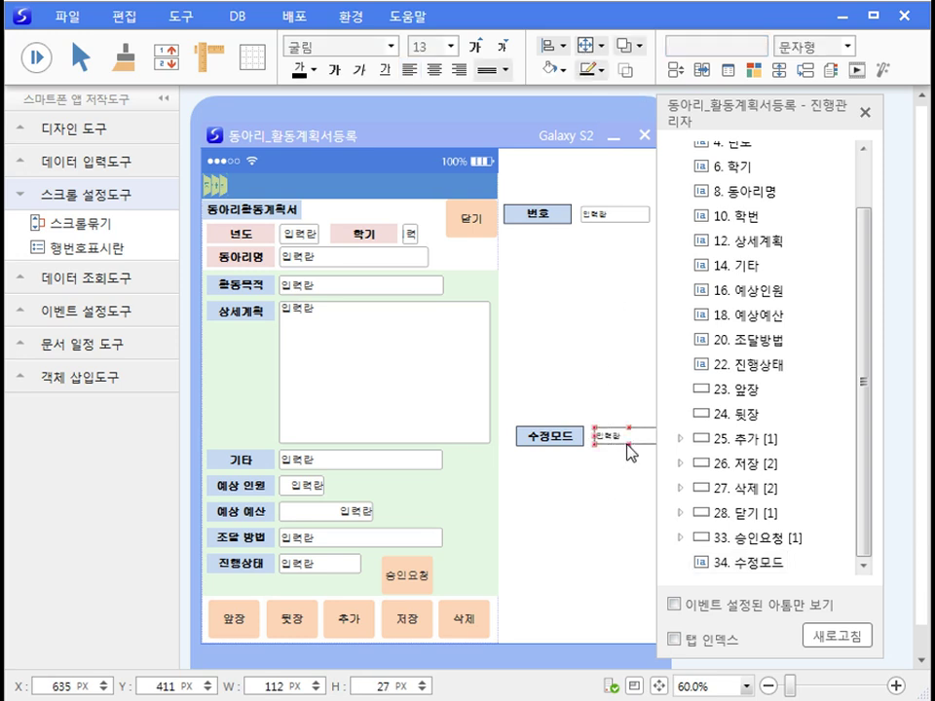
pyautogui.rightClick(631, 452)
pyautogui.click(662, 489)
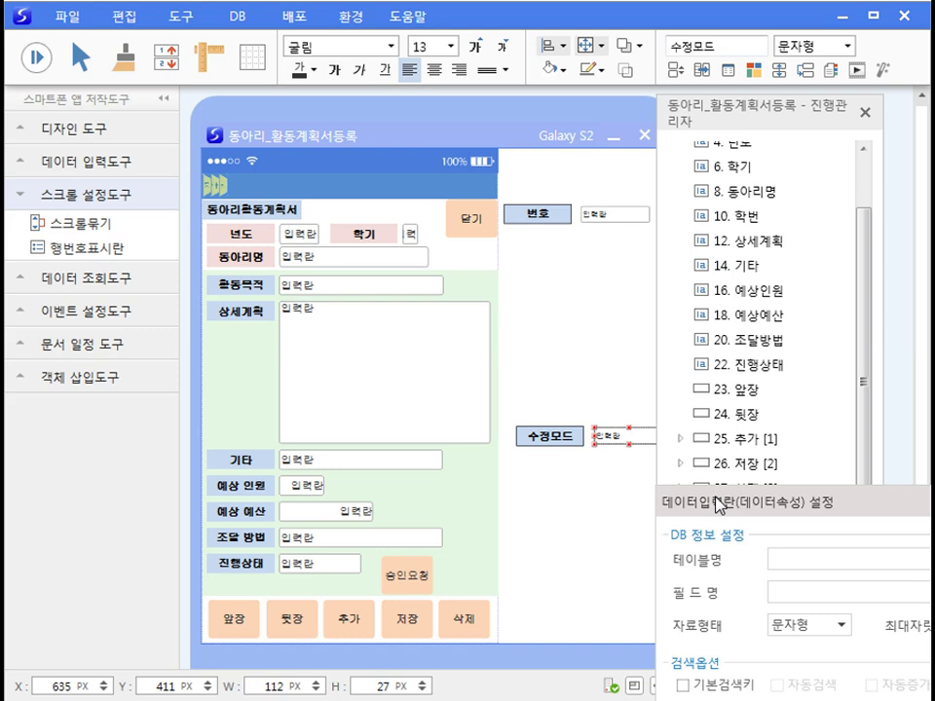
pyautogui.moveTo(716, 502); pyautogui.dragTo(382, 273)
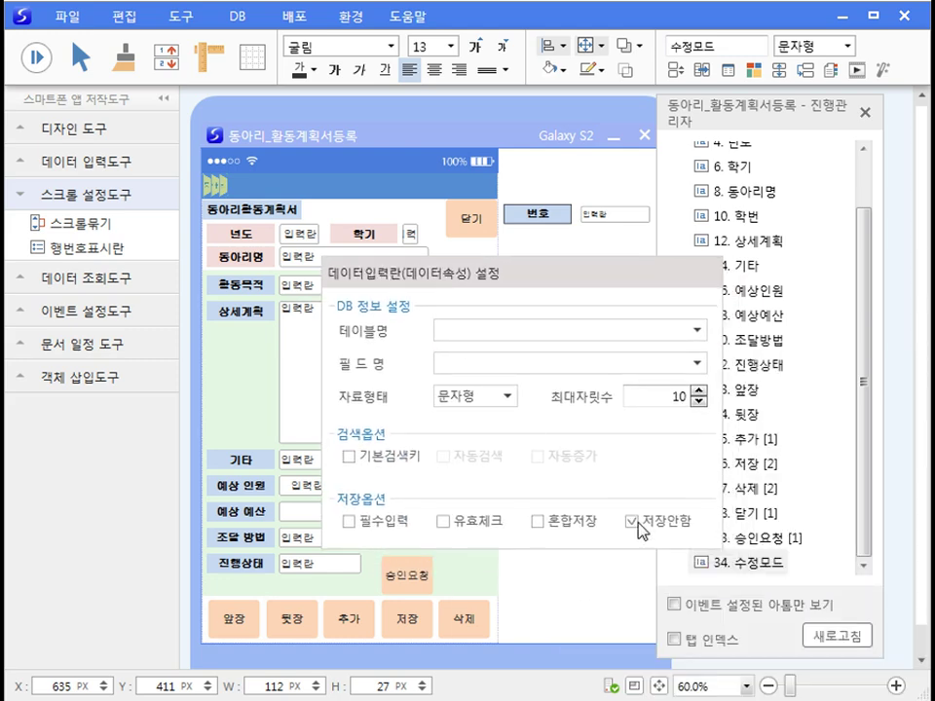
pyautogui.click(626, 600)
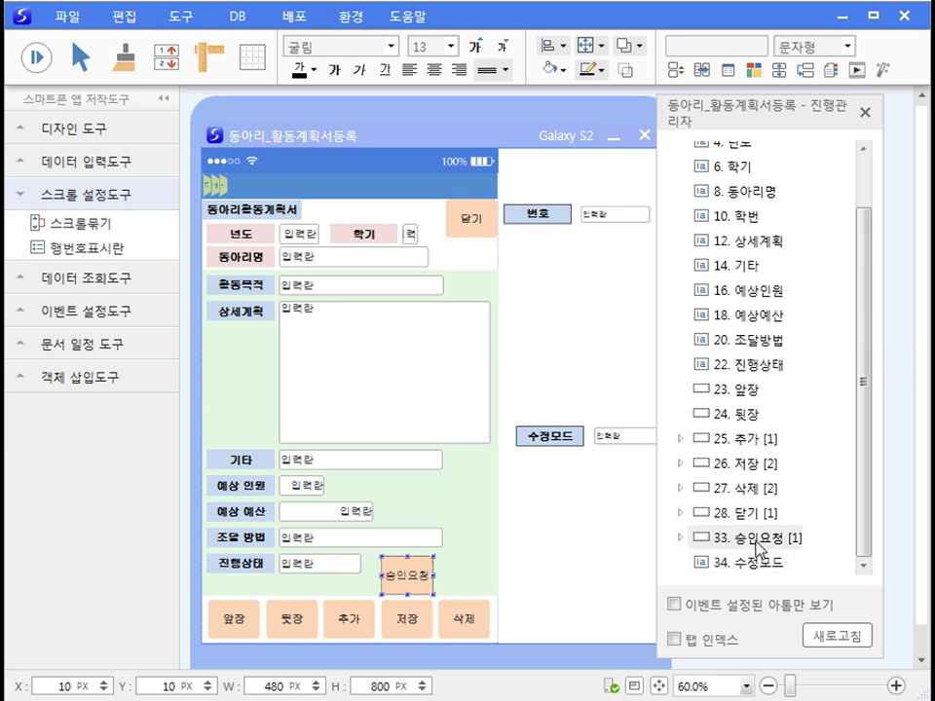
# Start an event for when the 승인요청 button is pressed, with 아톰속성설정 as its task type
pyautogui.click(760, 542)
pyautogui.click(378, 185)
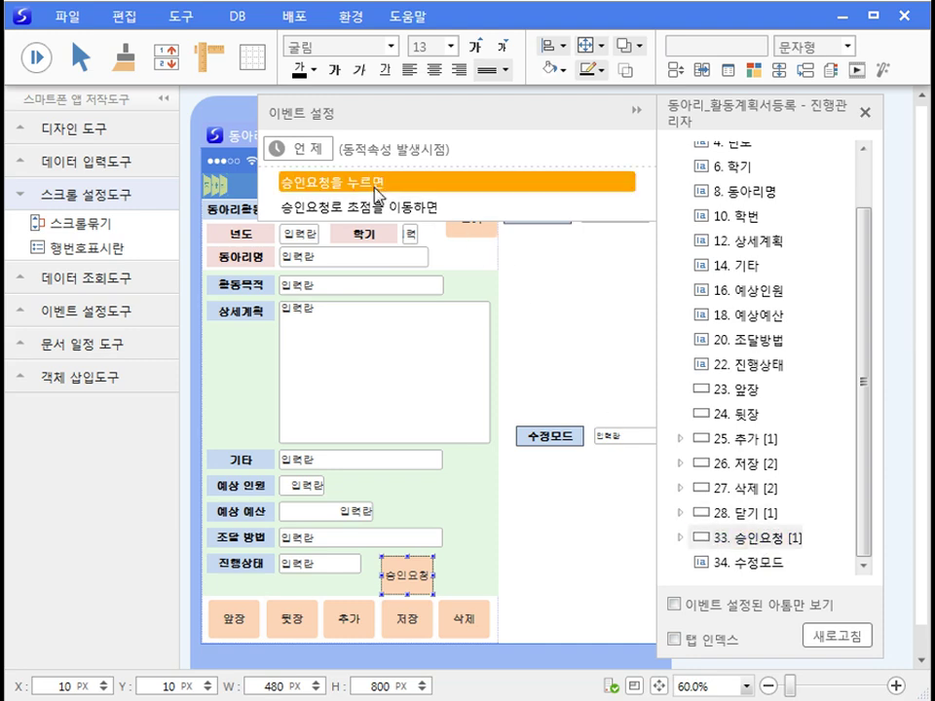
pyautogui.click(354, 241)
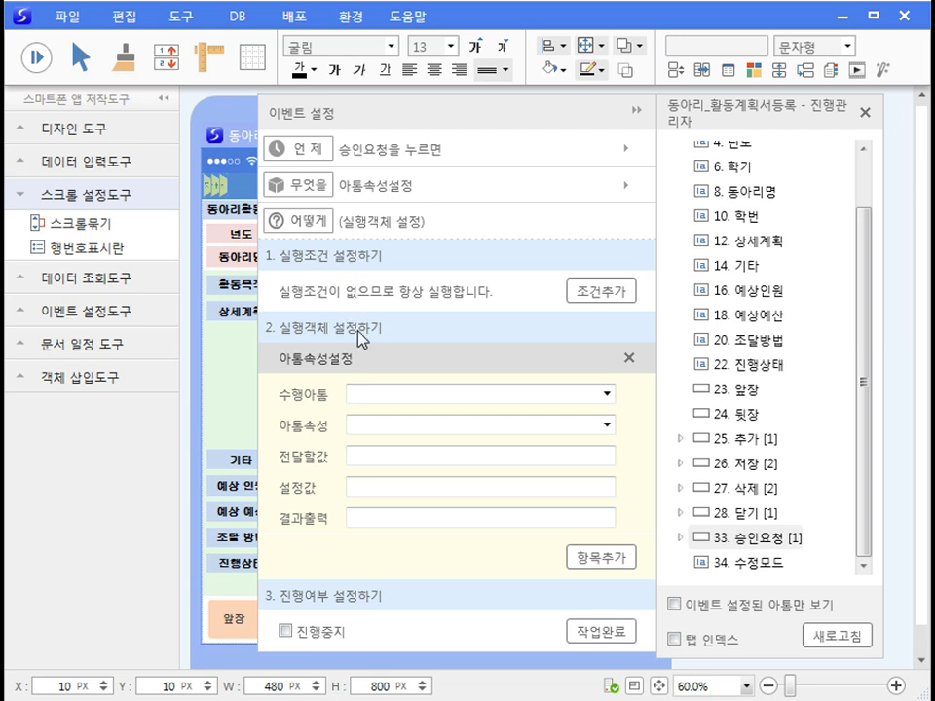
# Set the event's 수행아톰 to 번호, 아톰속성 to 저장속성 and 결과출력 to 수정모드, and complete it
pyautogui.click(608, 395)
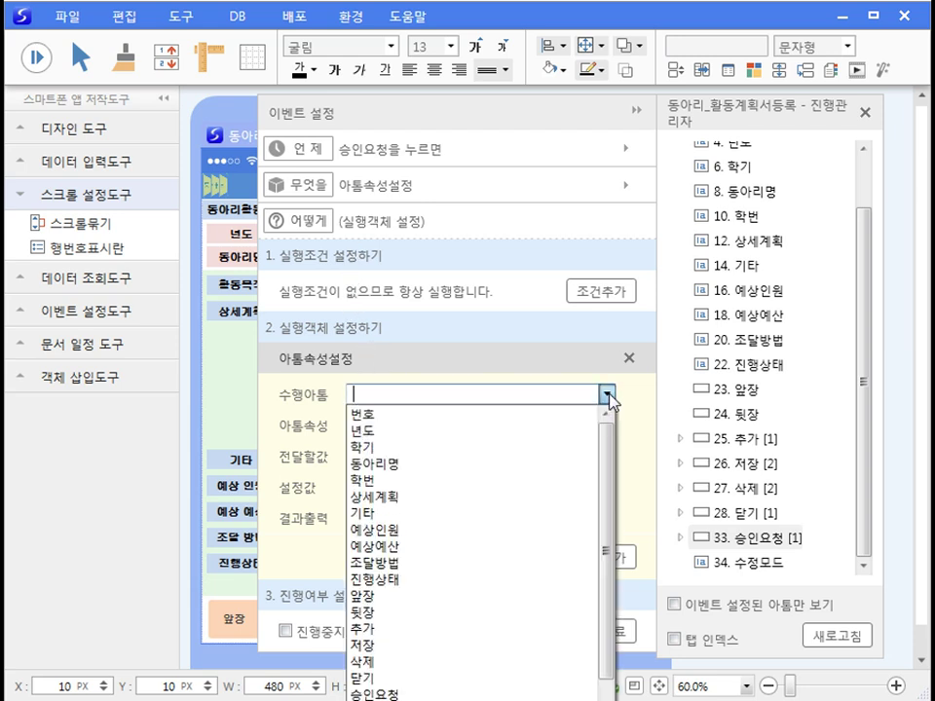
pyautogui.click(473, 421)
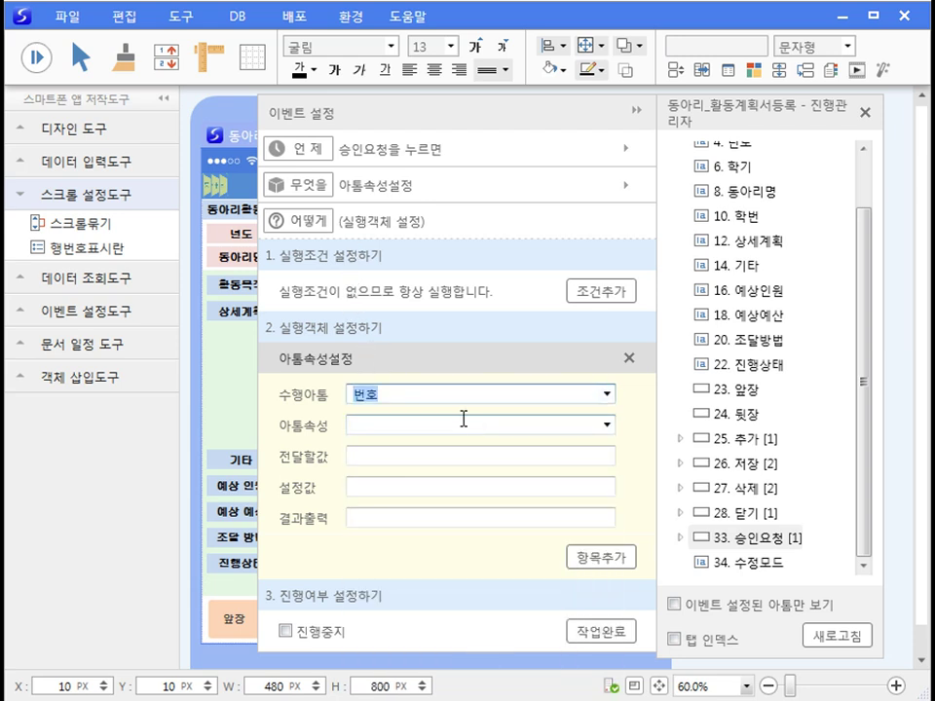
pyautogui.click(606, 426)
pyautogui.click(461, 466)
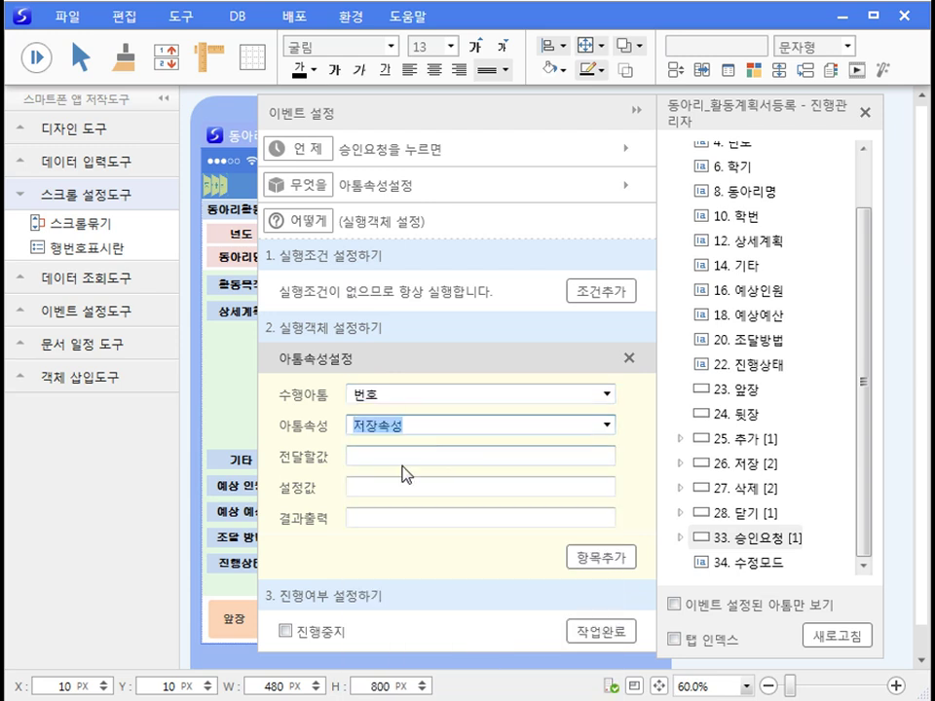
pyautogui.click(409, 519)
pyautogui.write('수정모드')
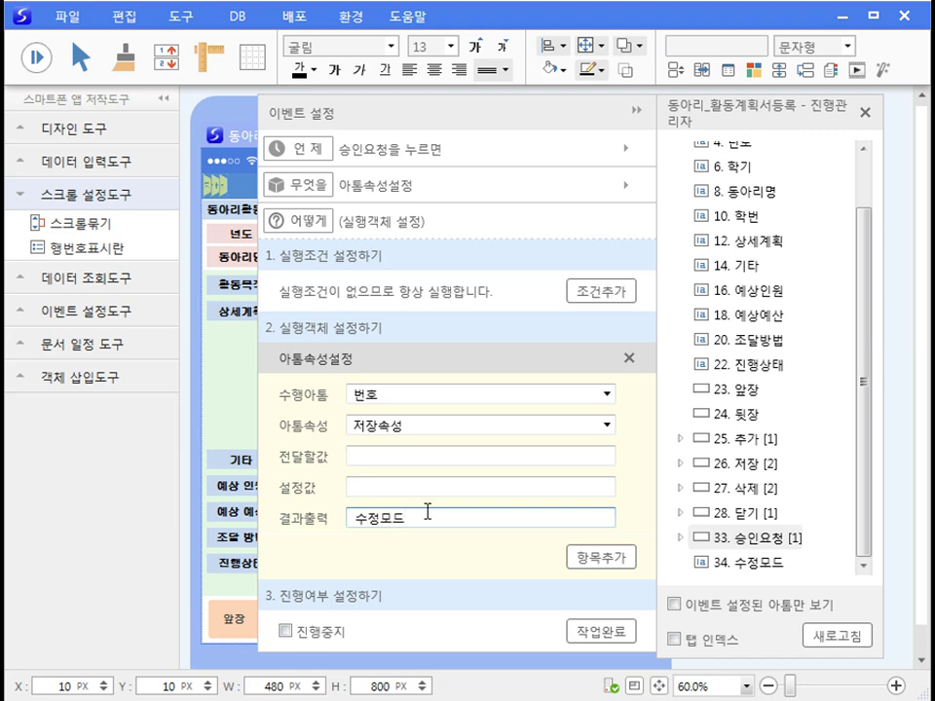
pyautogui.click(598, 631)
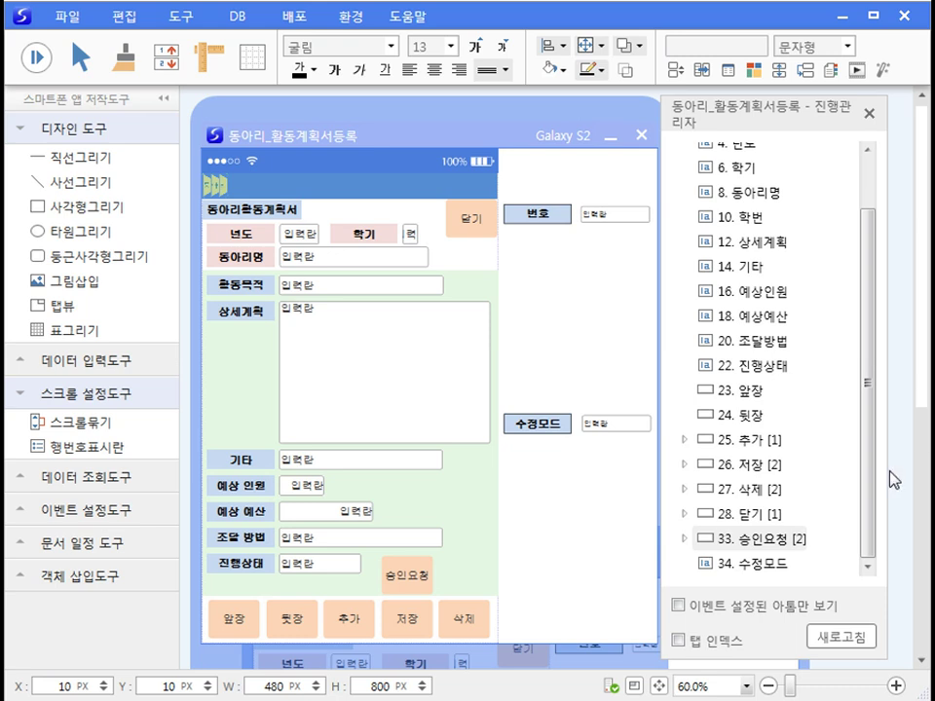
# Start another event for pressing the 승인요청 button, with 실행함수호출 as its task type
pyautogui.click(789, 541)
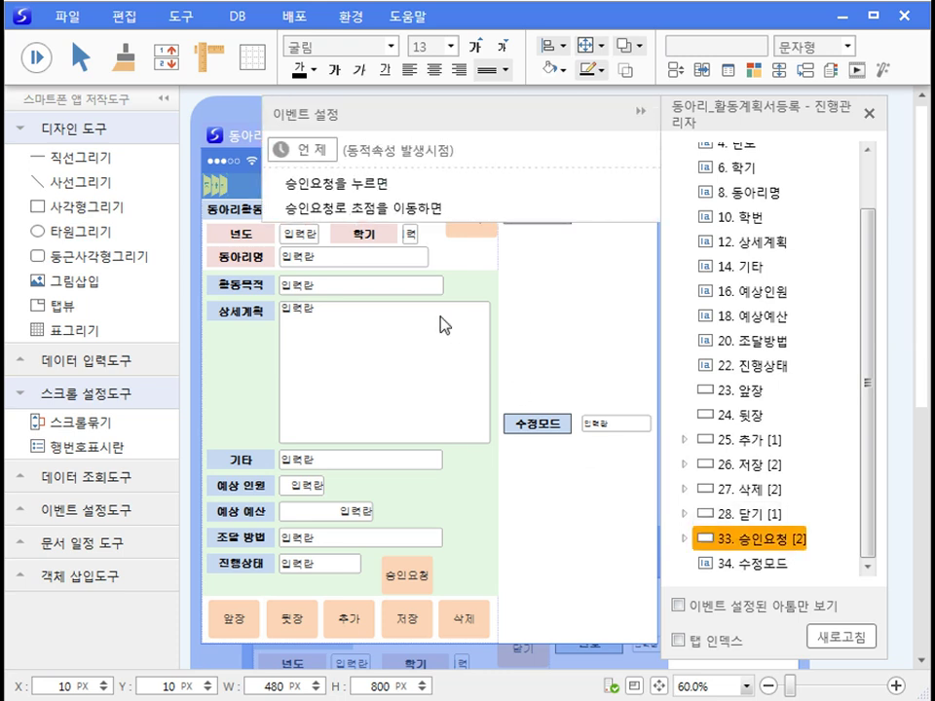
pyautogui.click(368, 185)
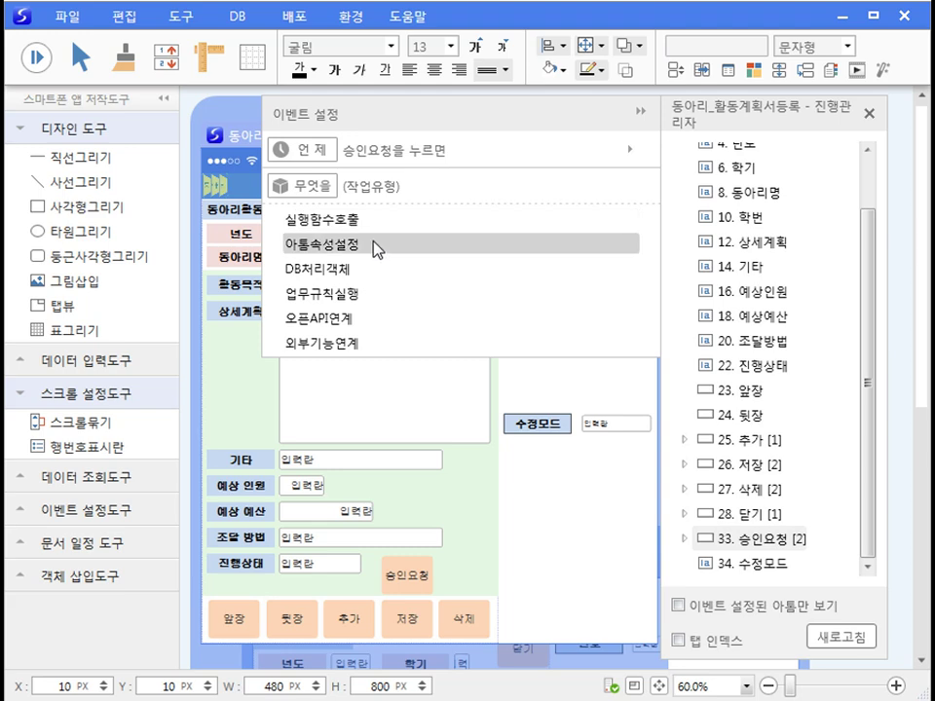
pyautogui.click(372, 230)
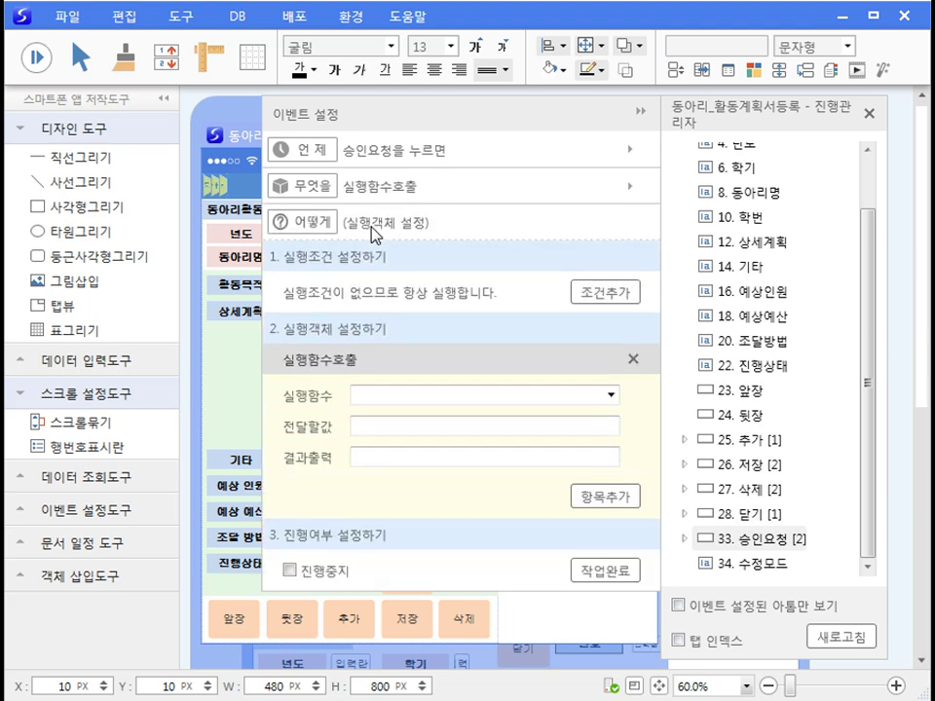
# Add an execution condition to the event so it runs when 수정모드 <> 1136
pyautogui.click(621, 297)
pyautogui.click(320, 296)
pyautogui.write('수정모드')
pyautogui.click(428, 302)
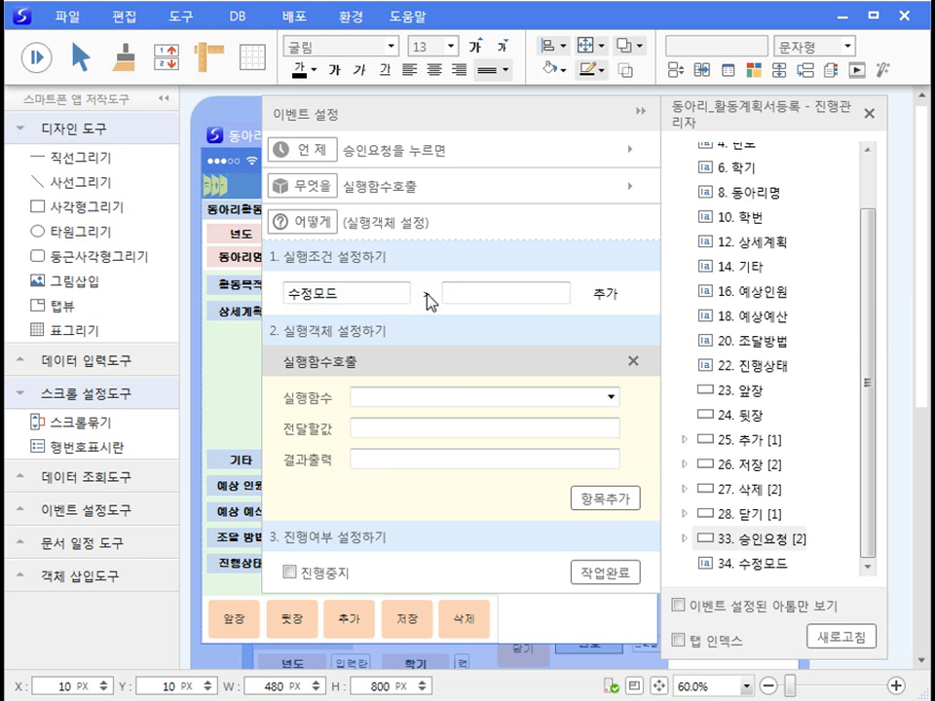
pyautogui.click(476, 292)
pyautogui.write('1136')
# Set the 실행함수 to 메시지 with 전달할값 활동계획서를 선택하고 승인요청을 처리하세요 and 버튼성격 '경고', and complete the event
pyautogui.click(610, 397)
pyautogui.click(388, 417)
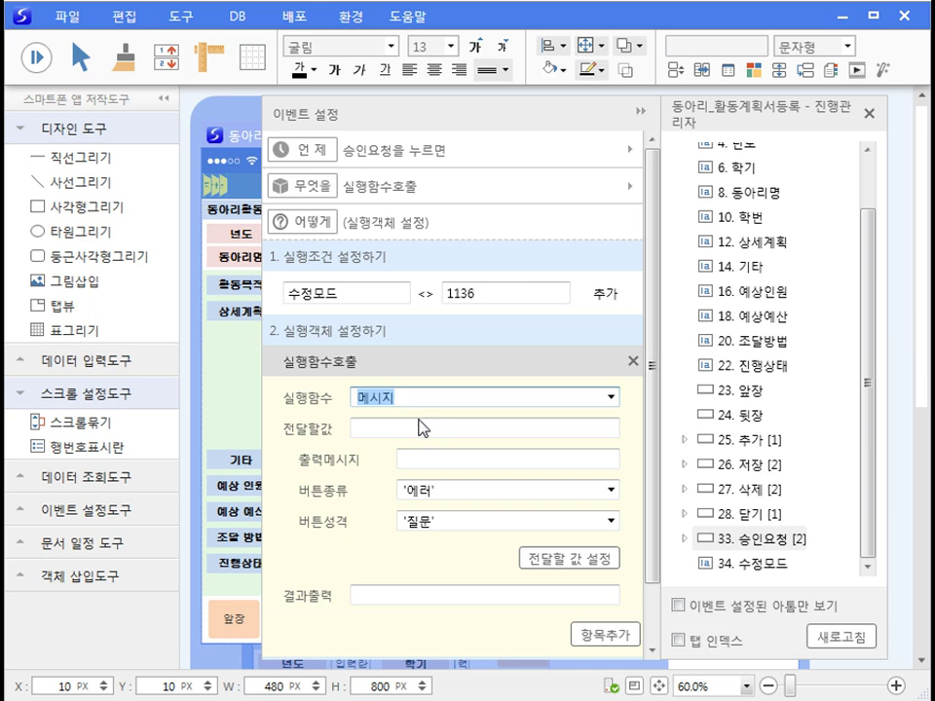
pyautogui.click(407, 431)
pyautogui.write('활동계획서를 선택하고 승인요청을 처리하세요')
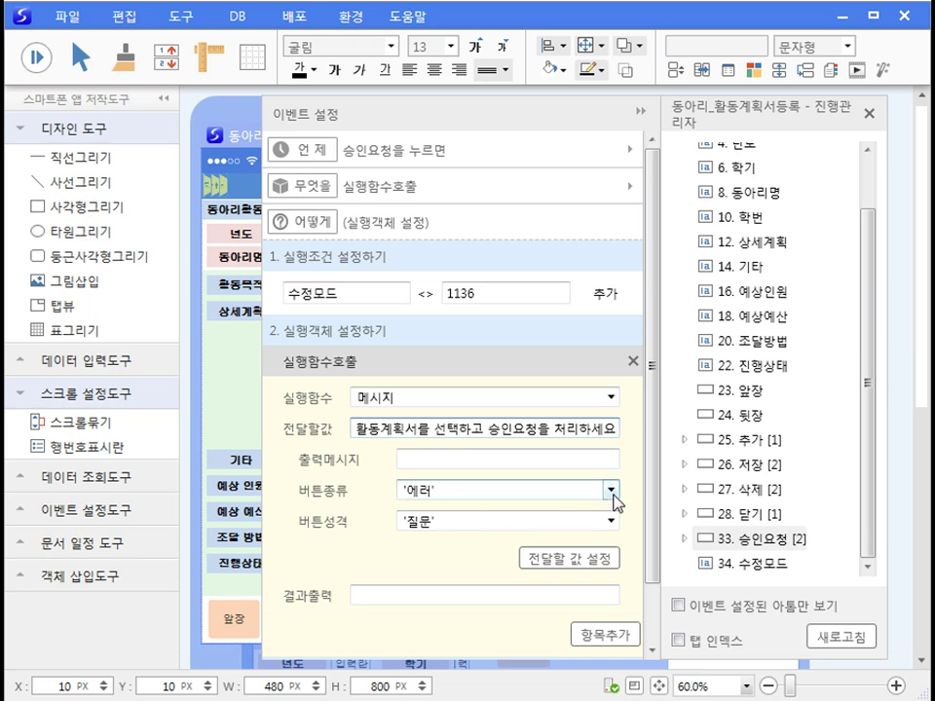
pyautogui.click(612, 523)
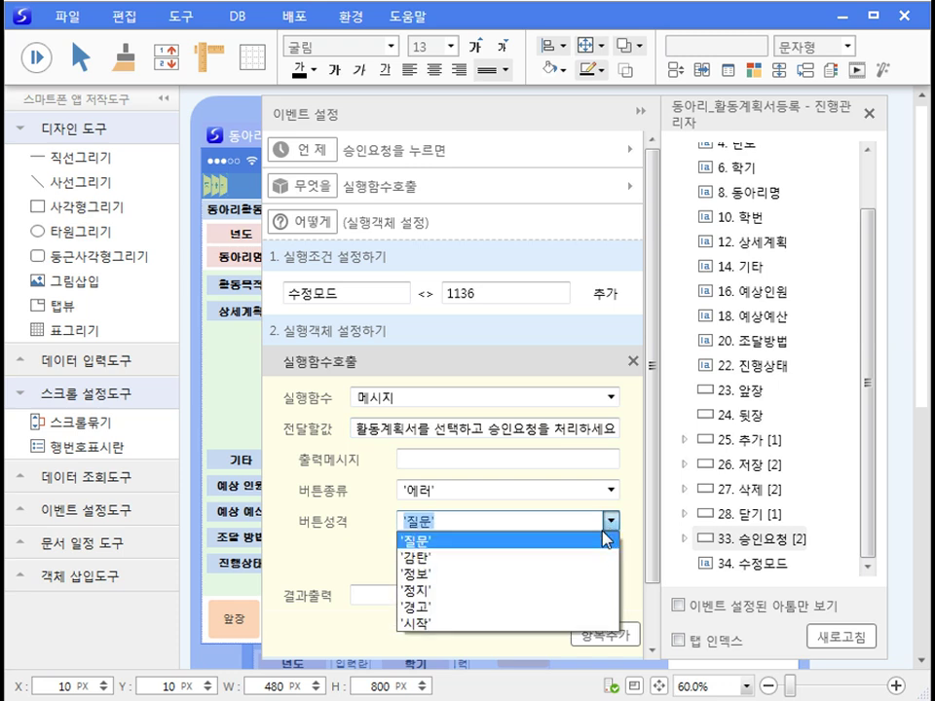
pyautogui.click(488, 615)
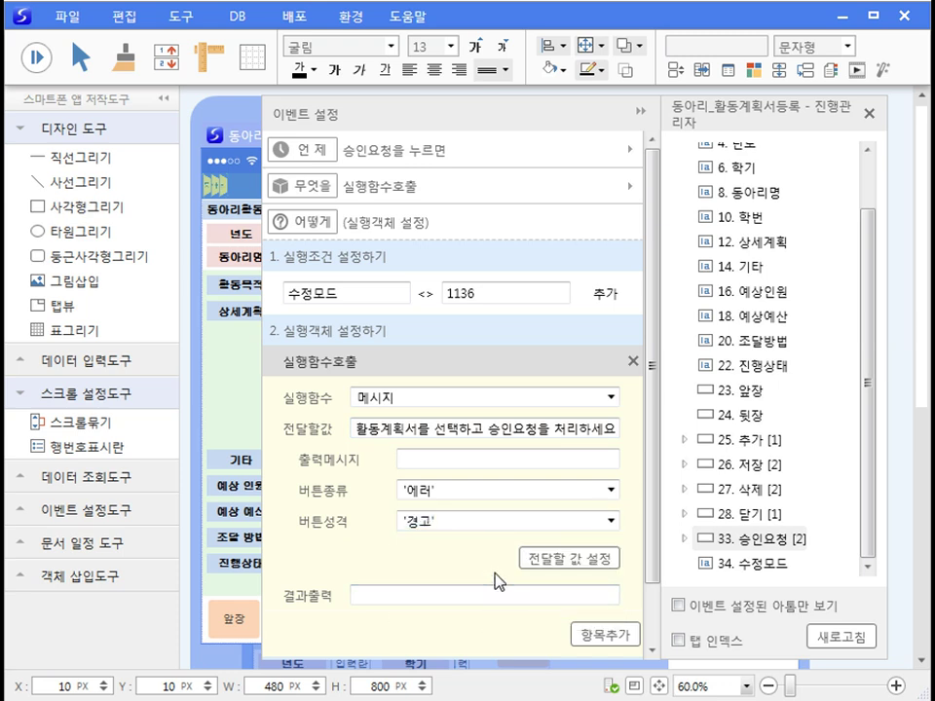
pyautogui.scroll(-2, 499, 582)
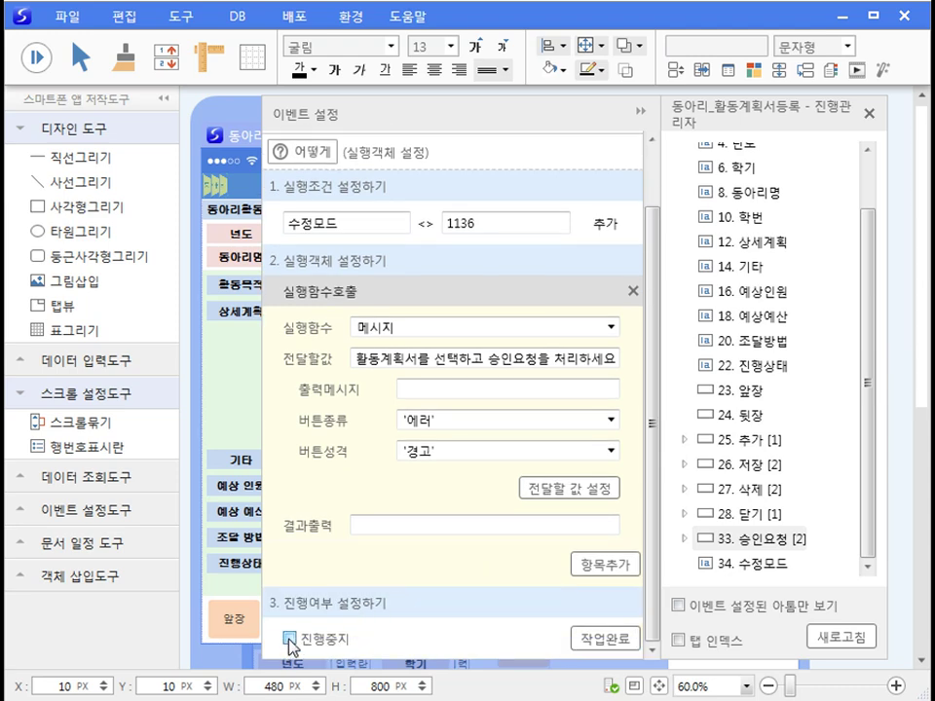
pyautogui.click(604, 640)
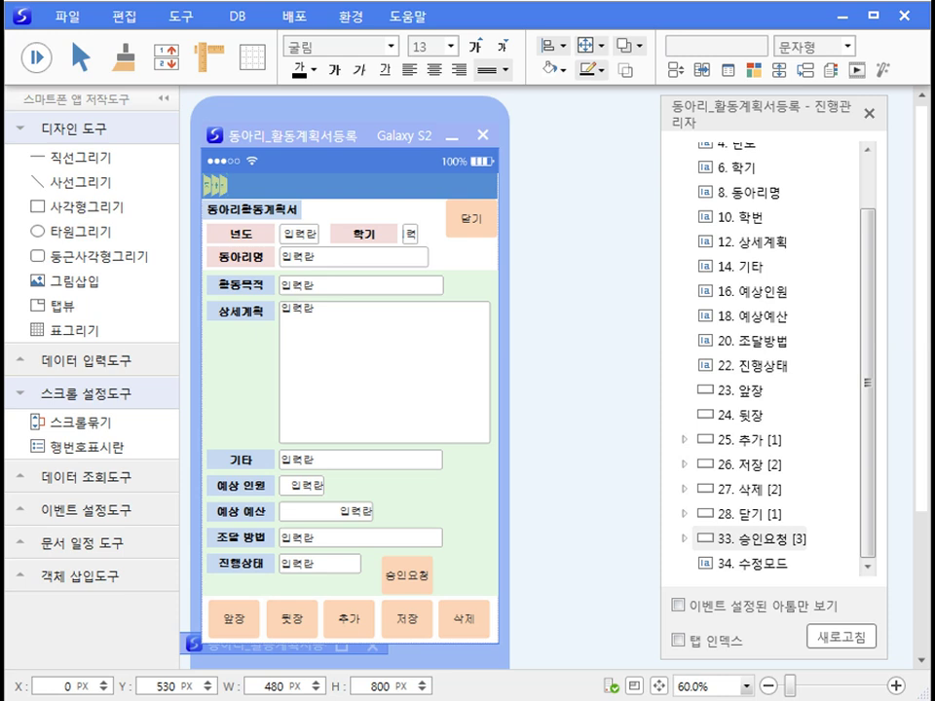
# Start a further event for pressing the 승인요청 button, with 아톰속성설정 as its task type
pyautogui.doubleClick(755, 541)
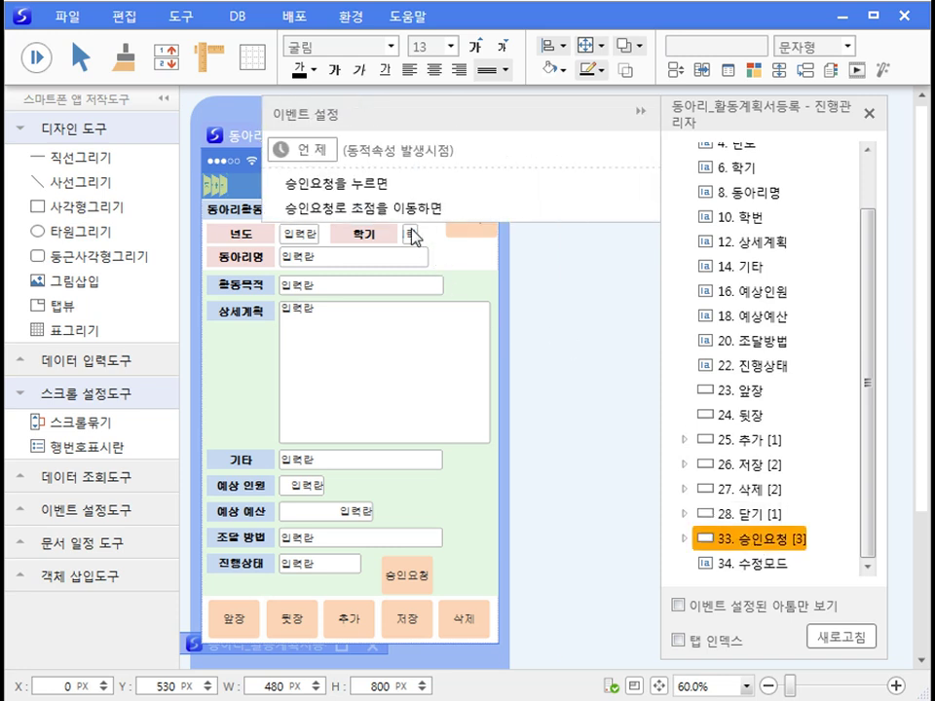
pyautogui.click(383, 185)
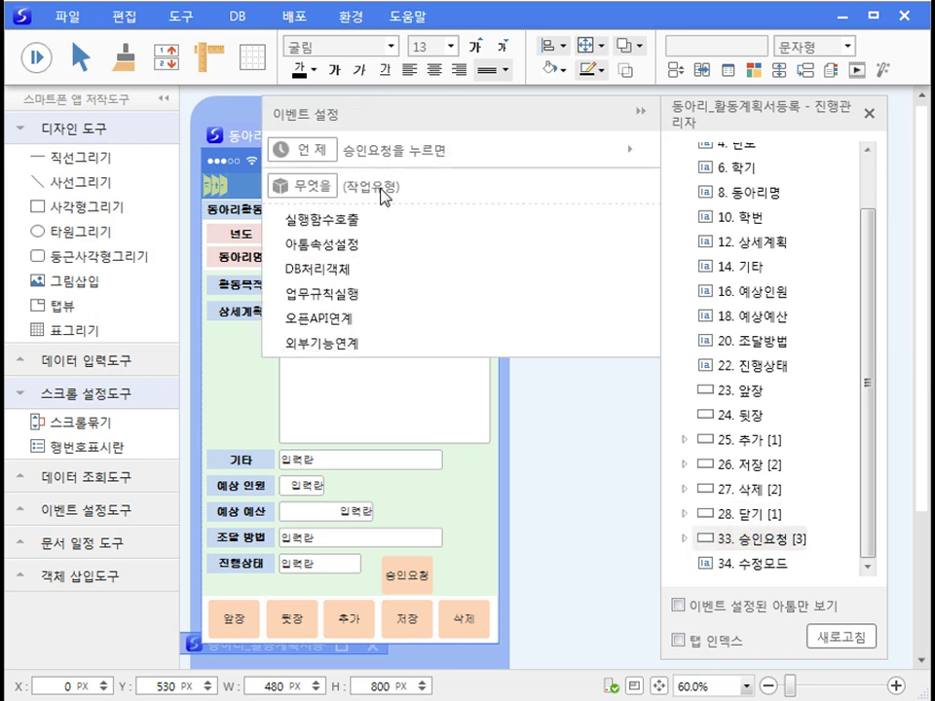
pyautogui.click(360, 246)
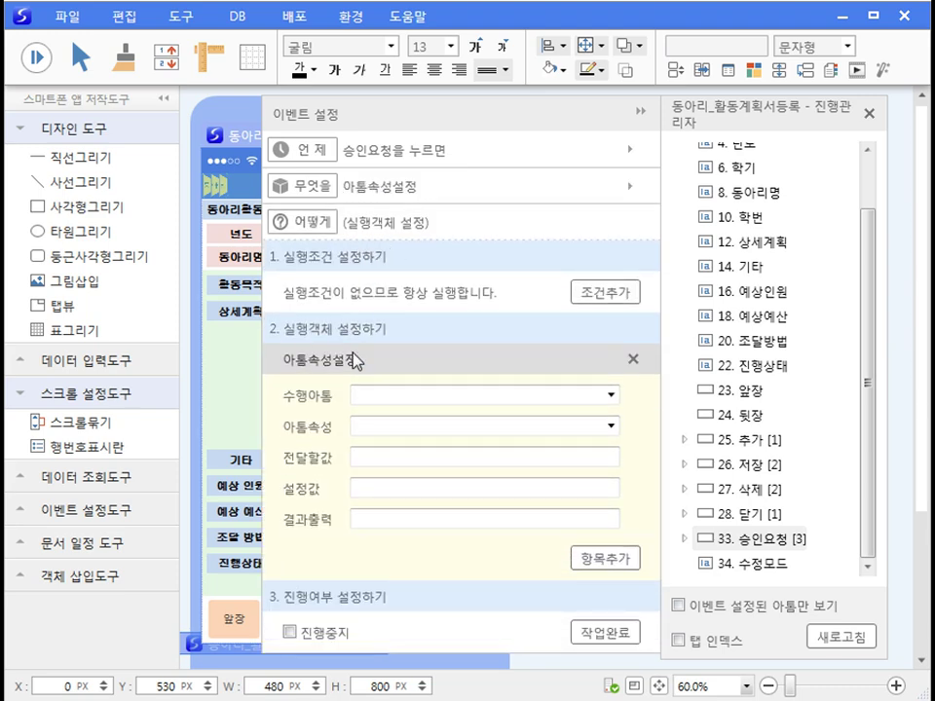
# Set the event's 수행아톰 to 진행상태, 아톰속성 to 값 and 설정값 to "승인요청", and complete it
pyautogui.click(611, 394)
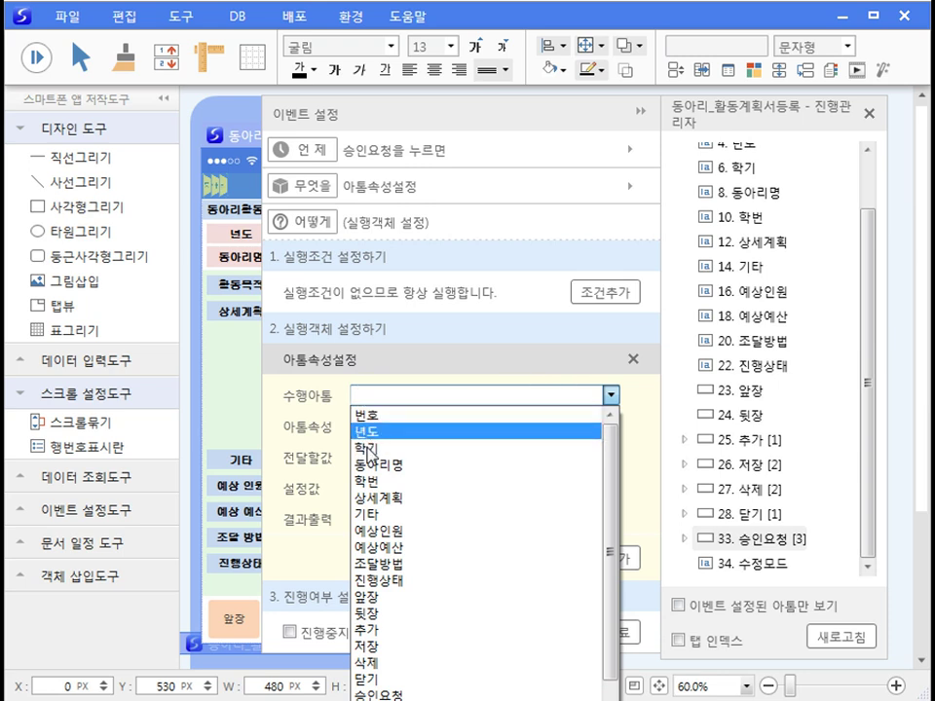
pyautogui.click(401, 580)
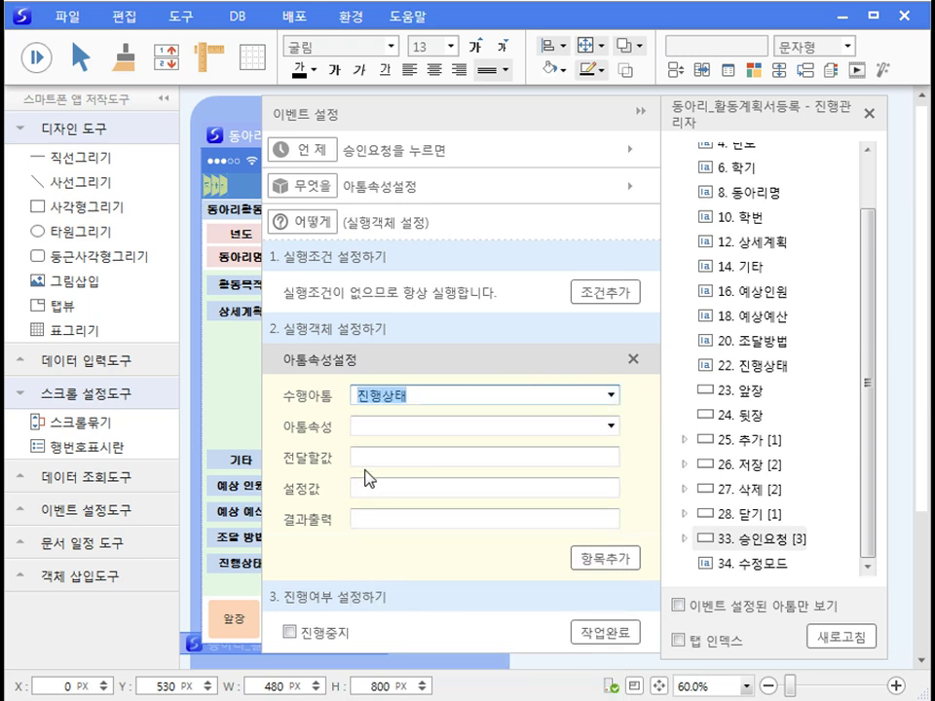
pyautogui.click(612, 425)
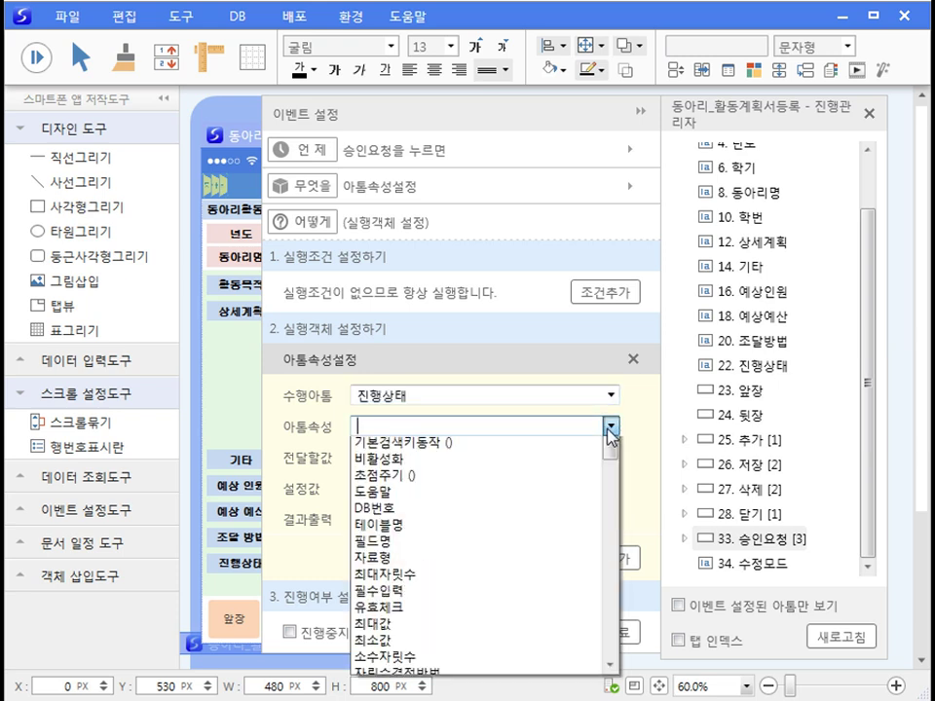
pyautogui.click(397, 448)
pyautogui.click(375, 488)
pyautogui.write('"')
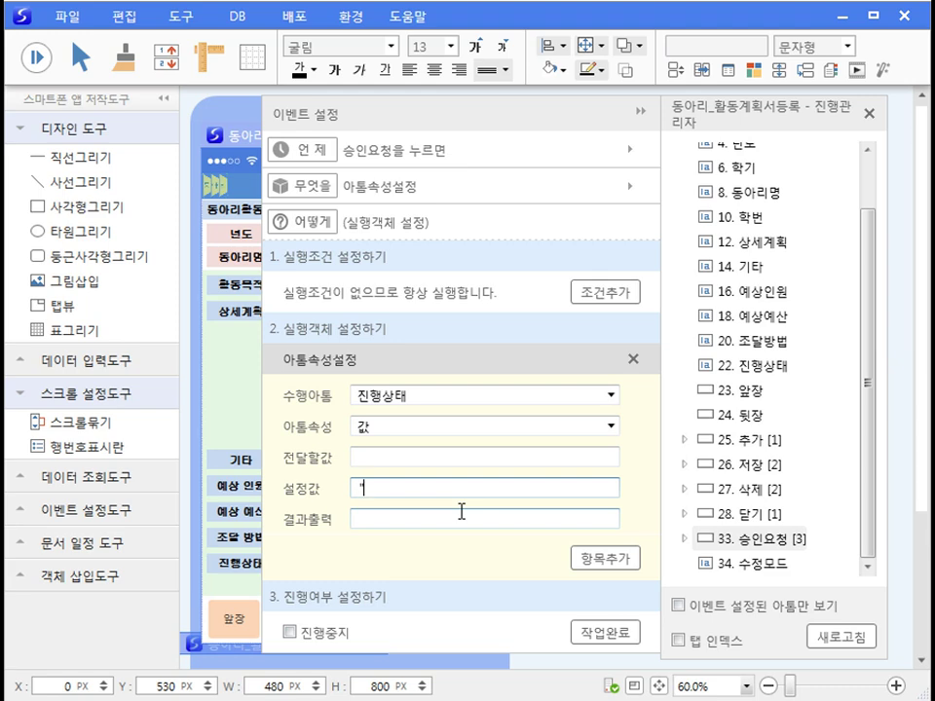
pyautogui.write('승인요청"')
pyautogui.click(605, 632)
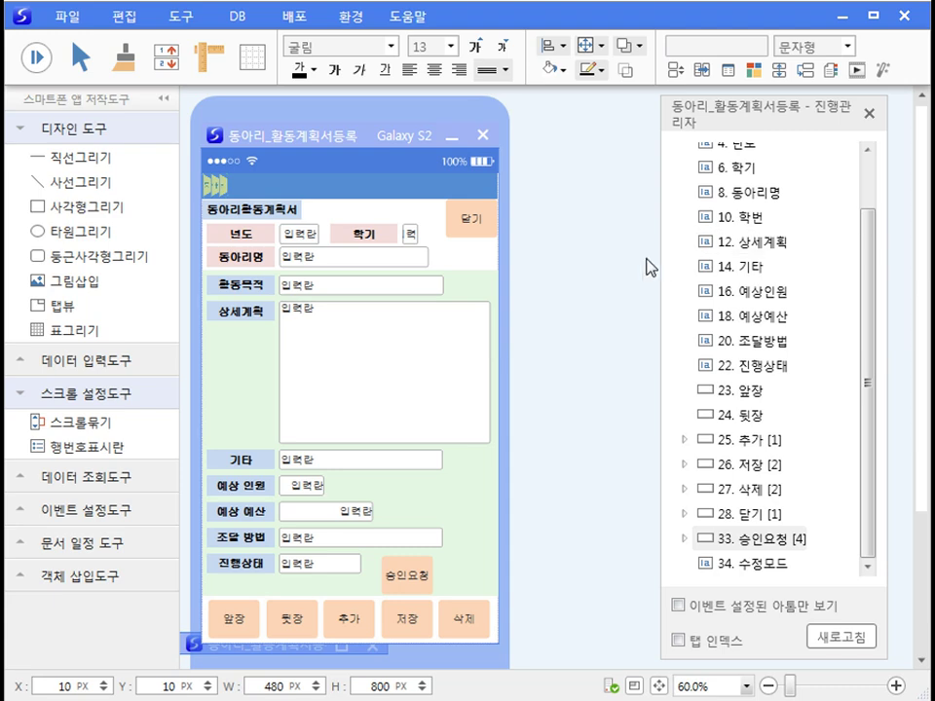
# Open the form's DB처리객체 settings and load the 동아리활동계획서_수정하기 object
pyautogui.click(181, 18)
pyautogui.click(207, 101)
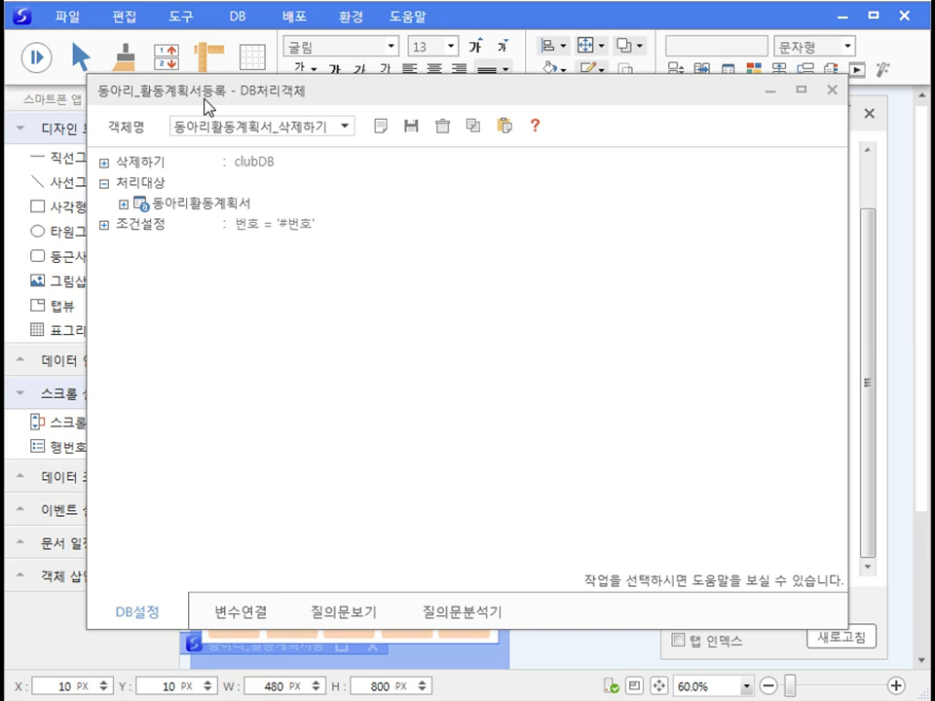
pyautogui.click(346, 129)
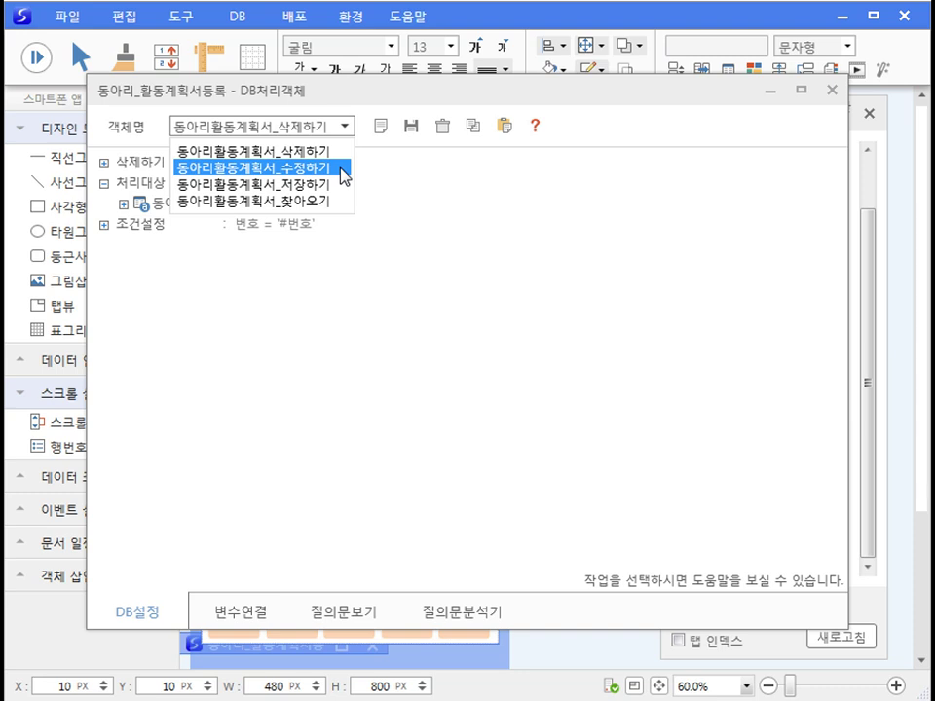
pyautogui.click(343, 175)
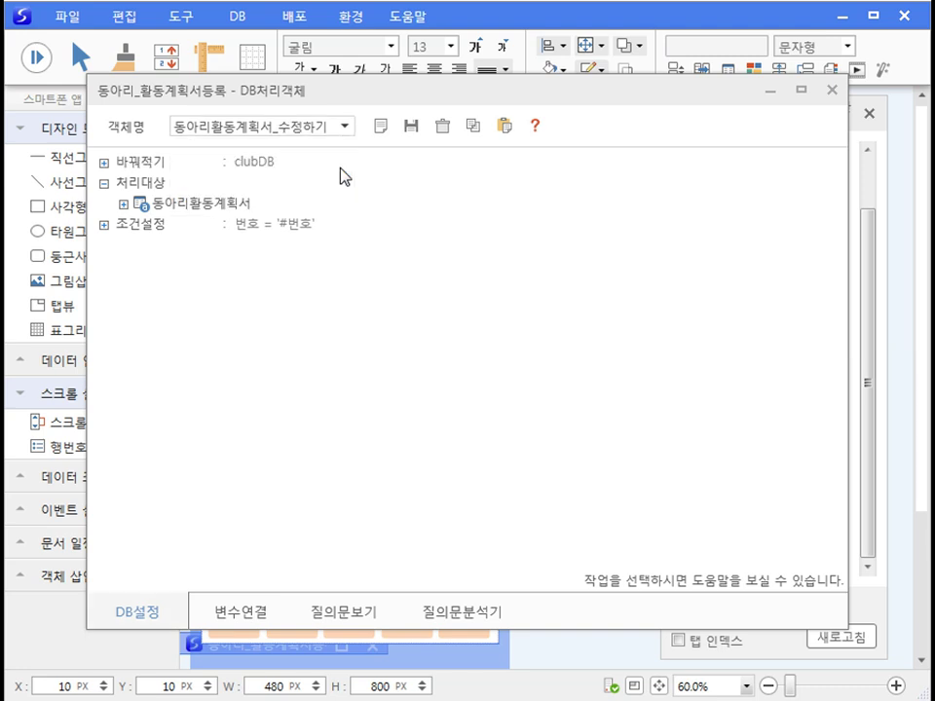
# Copy the 동아리활동계획서_수정하기 object and paste it as a new object, accepting the suggested name
pyautogui.click(494, 223)
pyautogui.click(475, 129)
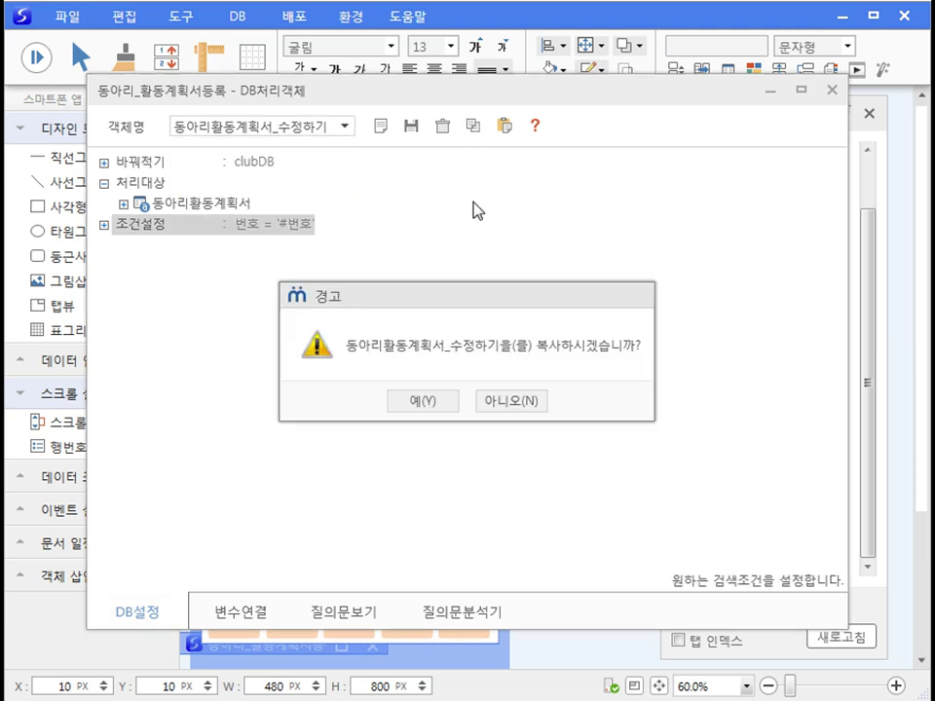
pyautogui.click(440, 400)
pyautogui.click(467, 401)
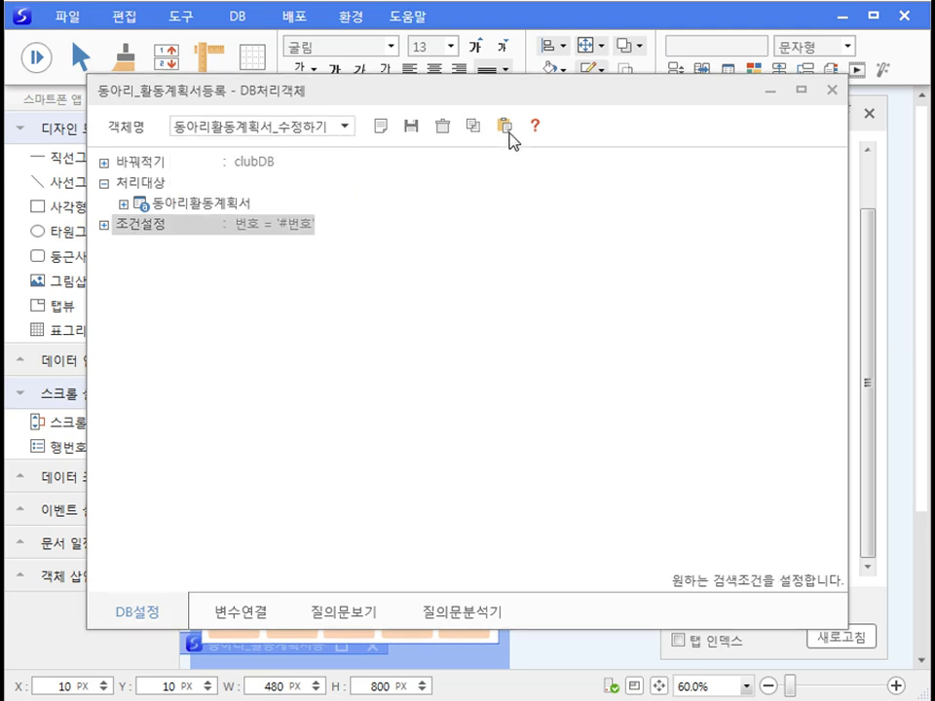
pyautogui.click(504, 127)
pyautogui.click(440, 402)
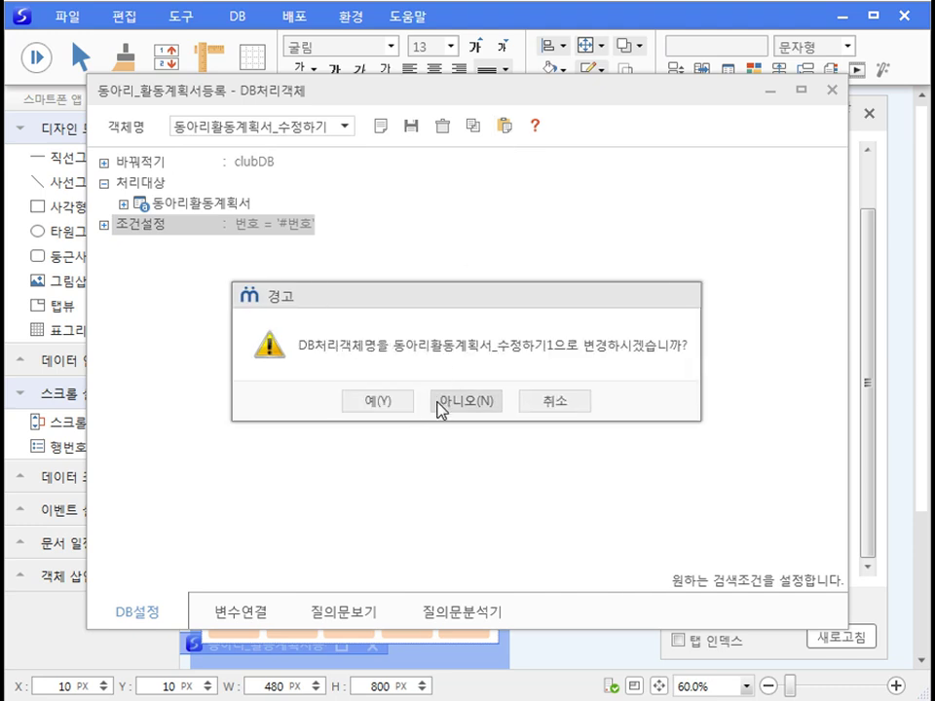
pyautogui.click(388, 404)
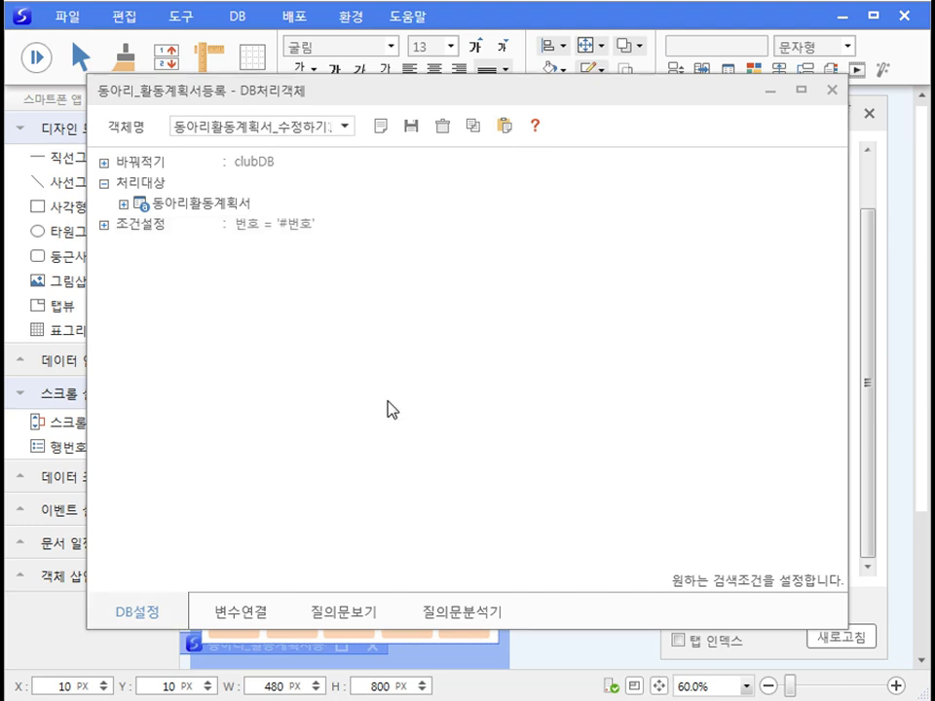
# Show the full field list of the 동아리활동계획서 target and deselect every field except 진행상태
pyautogui.click(185, 206)
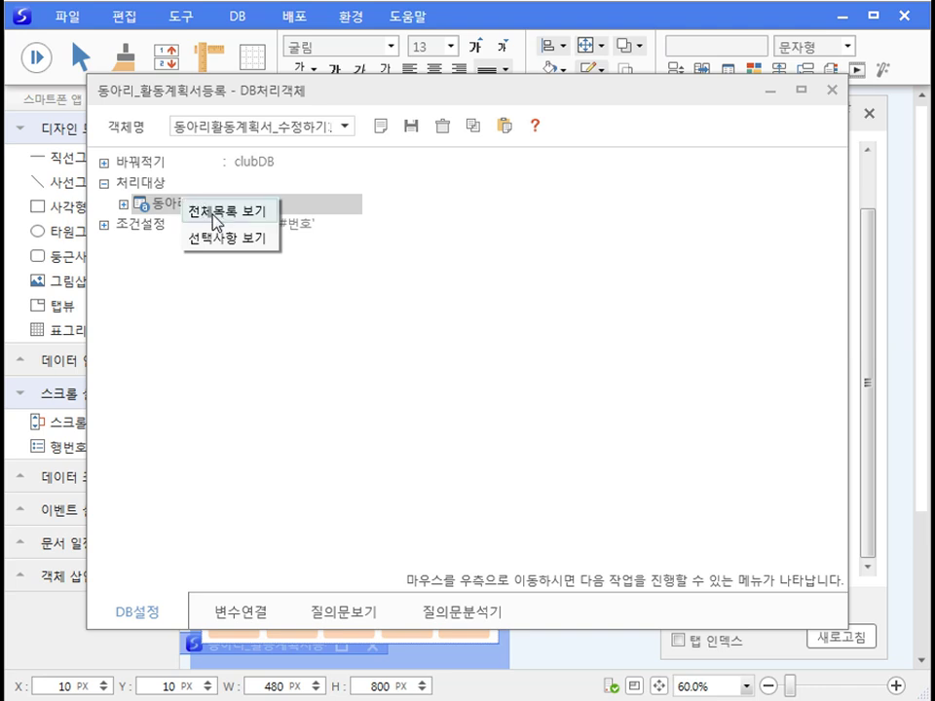
pyautogui.click(217, 212)
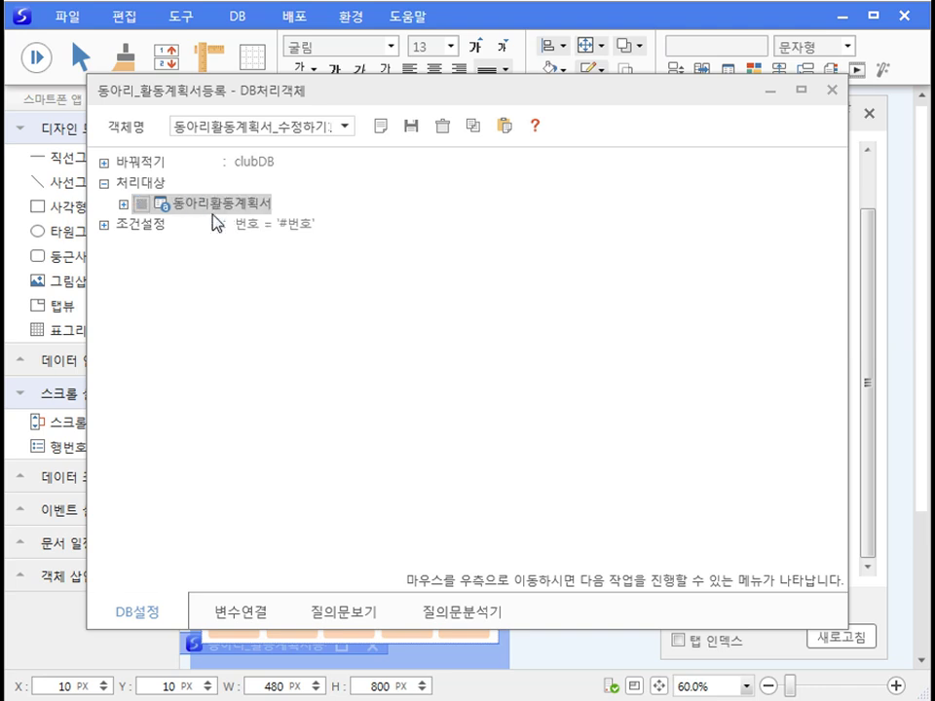
pyautogui.click(124, 206)
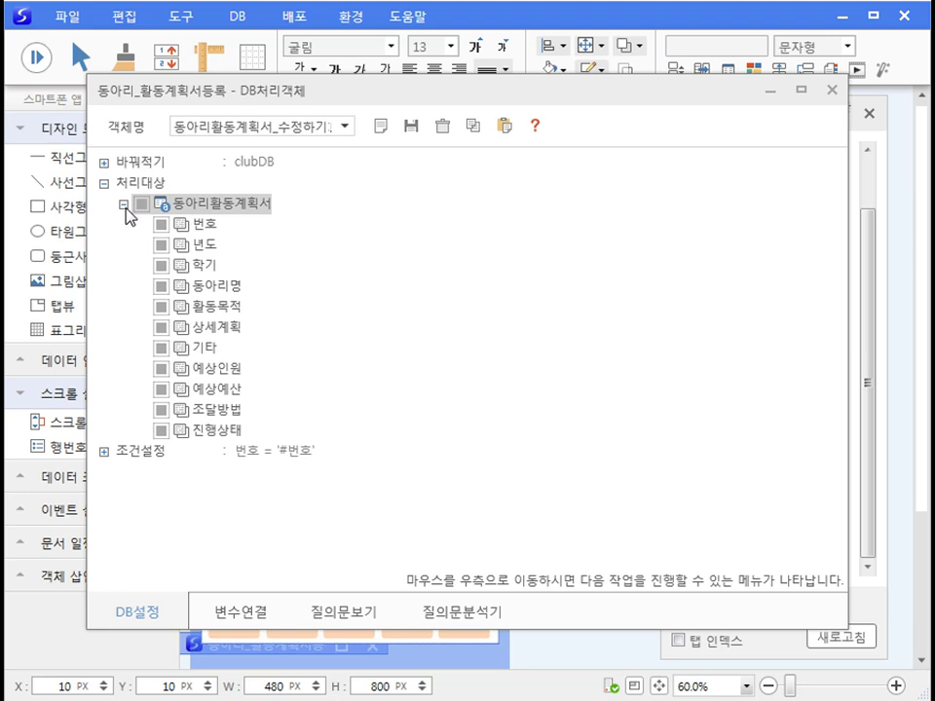
pyautogui.click(161, 225)
pyautogui.click(162, 245)
pyautogui.click(162, 266)
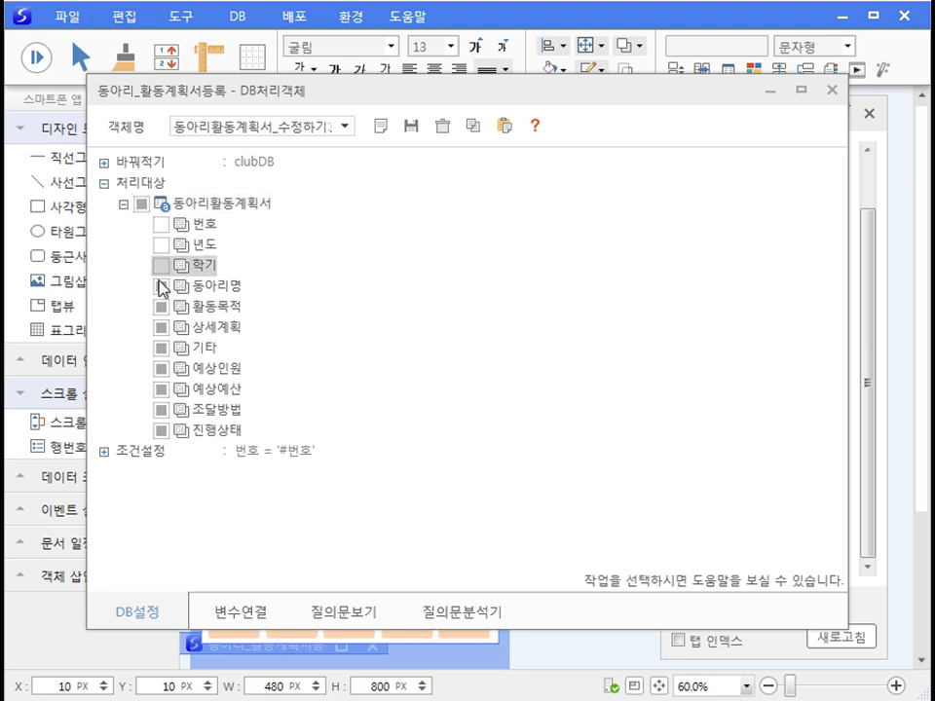
pyautogui.click(161, 286)
pyautogui.click(162, 306)
pyautogui.click(162, 328)
pyautogui.click(161, 348)
pyautogui.click(162, 370)
pyautogui.click(161, 388)
pyautogui.click(162, 409)
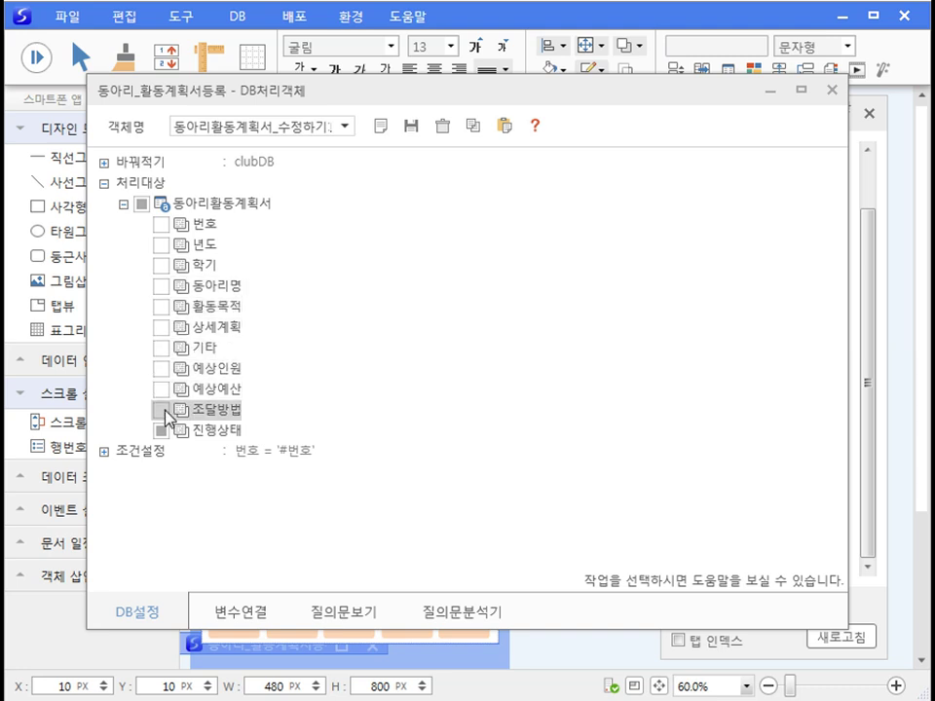
# Rename the copied DB processing object as 진행상태수정_승인요청, save it and close the settings
pyautogui.click(277, 127)
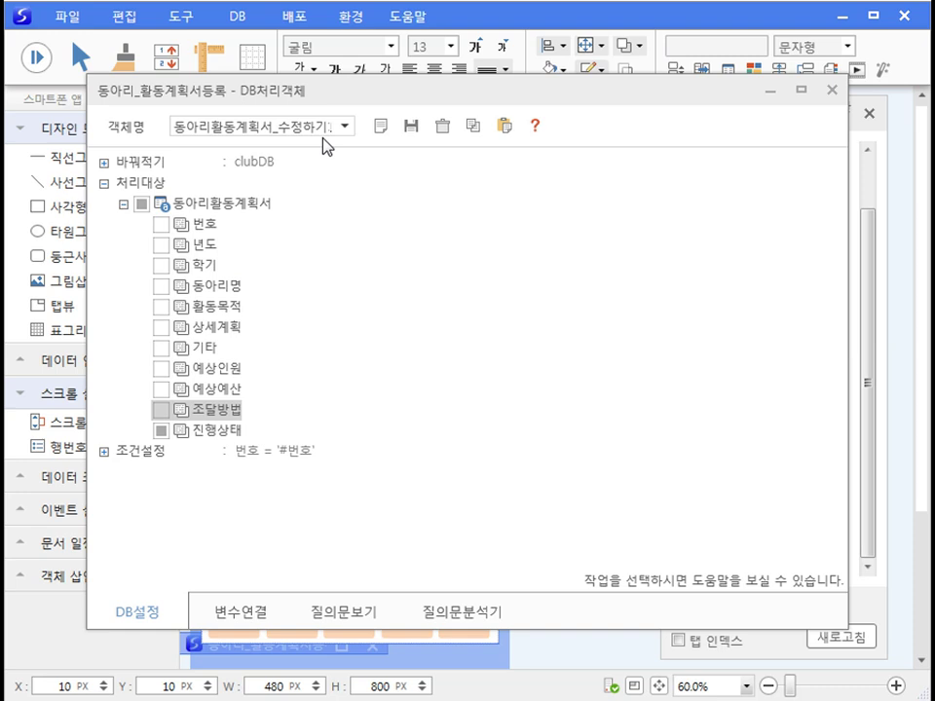
pyautogui.hotkey('ctrl', 'a')
pyautogui.press('BackSpace')
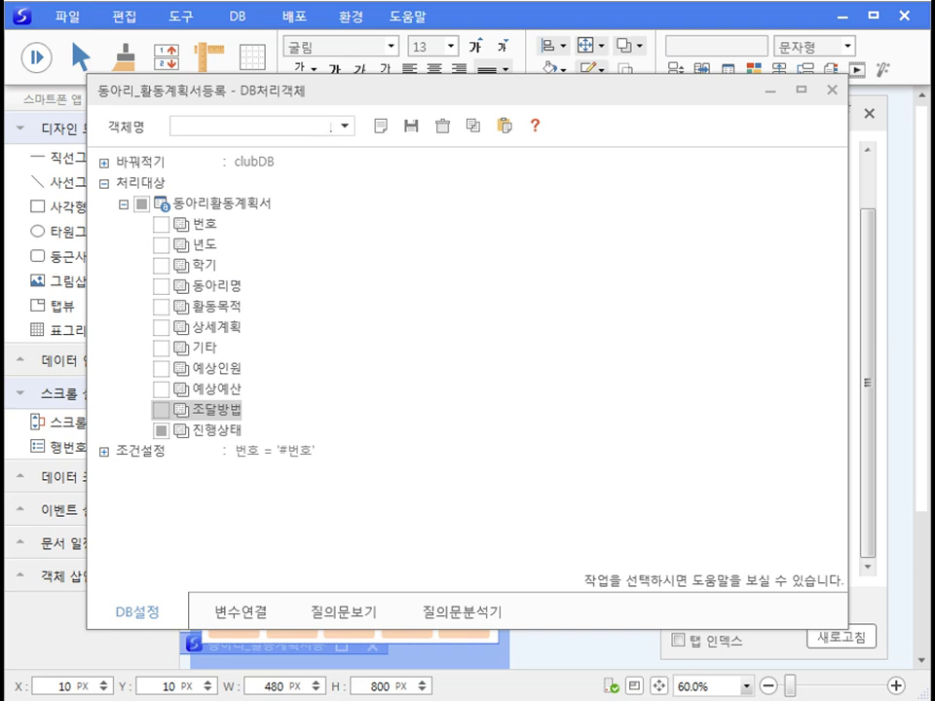
pyautogui.hotkey('ctrl', 'v')
pyautogui.click(411, 125)
pyautogui.click(473, 403)
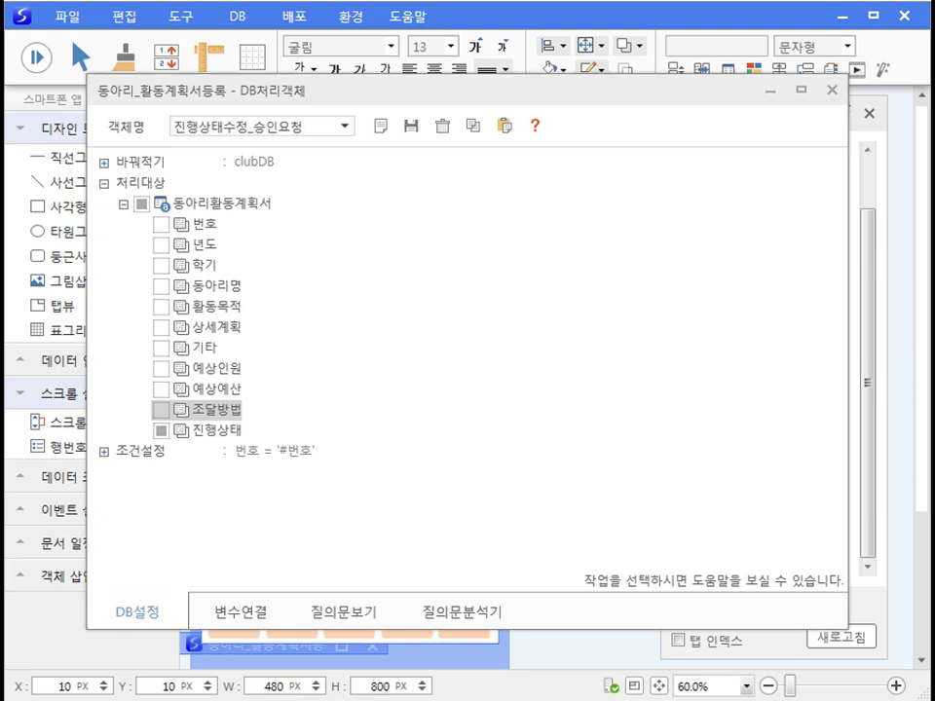
pyautogui.press('Escape')
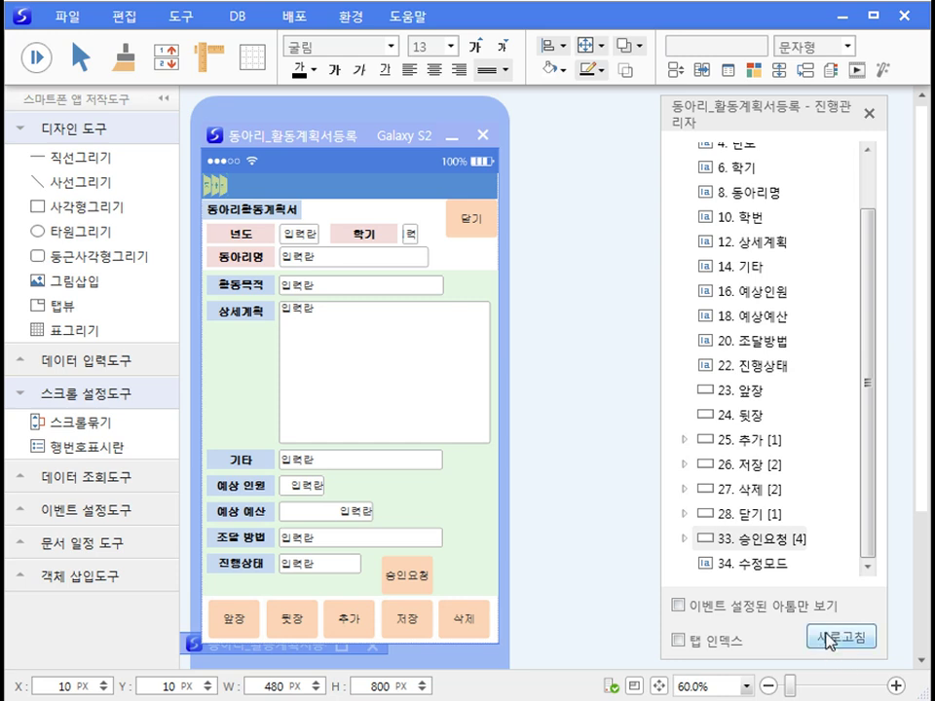
# Add a DB처리객체 event that runs 진행상태수정_승인요청 when the 승인요청 button is pressed
pyautogui.click(767, 545)
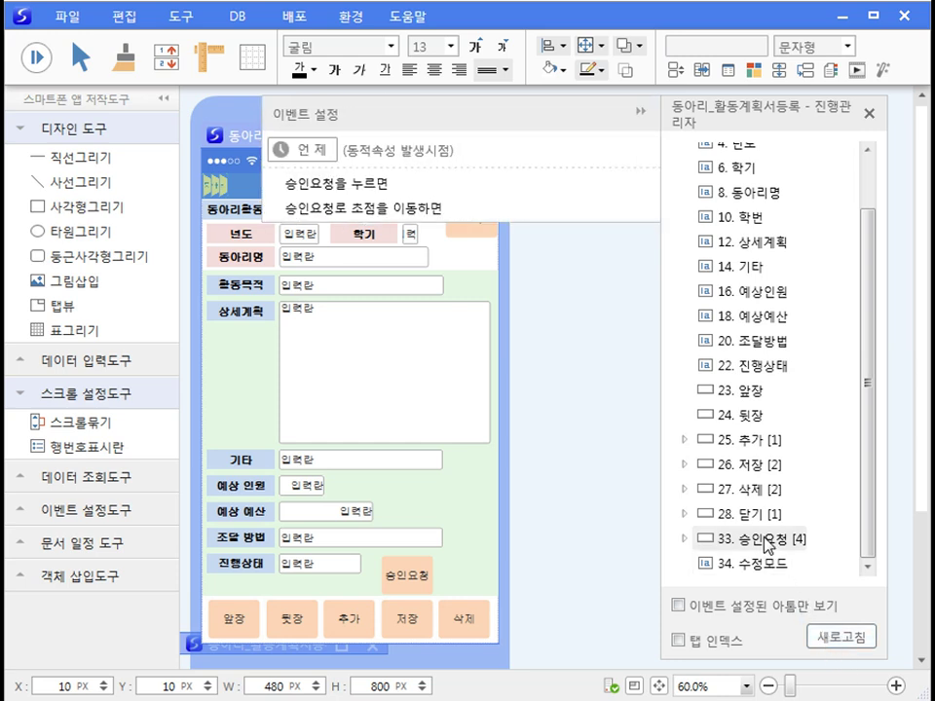
pyautogui.click(389, 185)
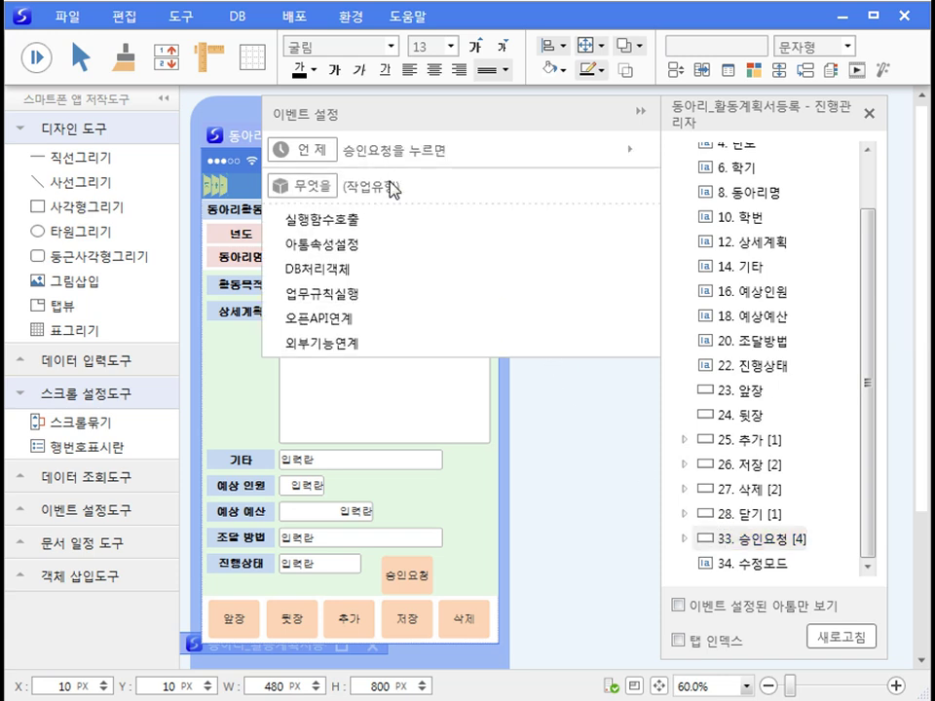
pyautogui.click(380, 271)
pyautogui.click(611, 396)
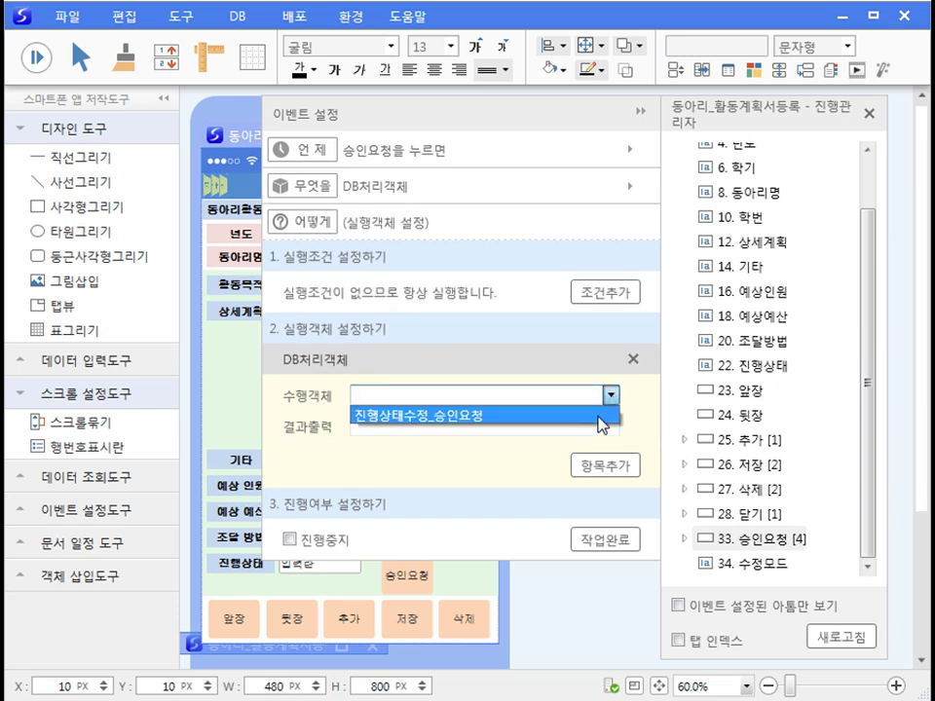
pyautogui.click(599, 419)
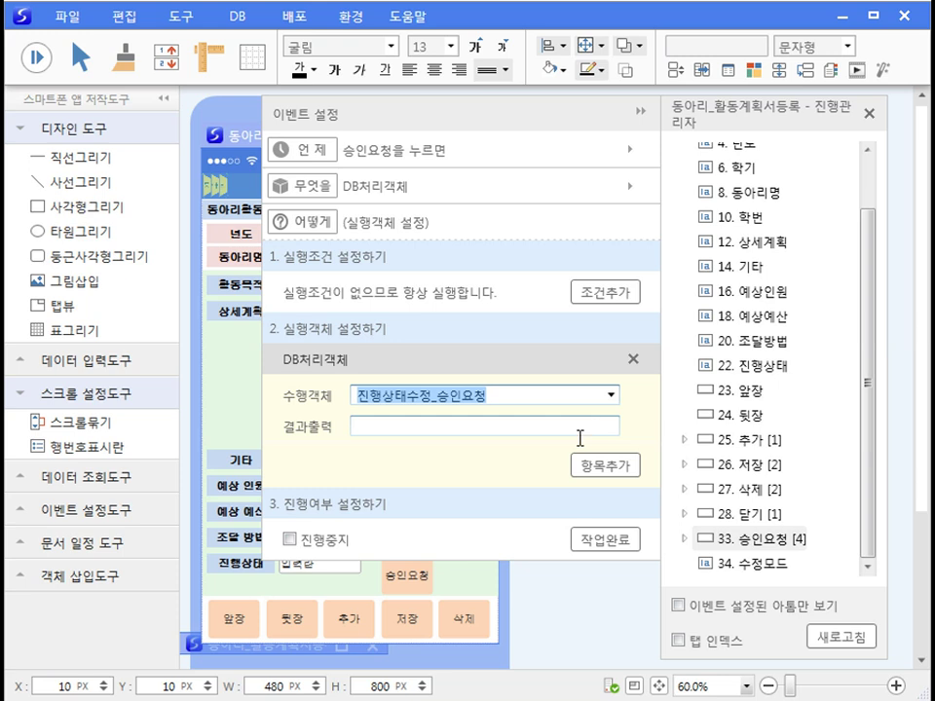
pyautogui.click(605, 542)
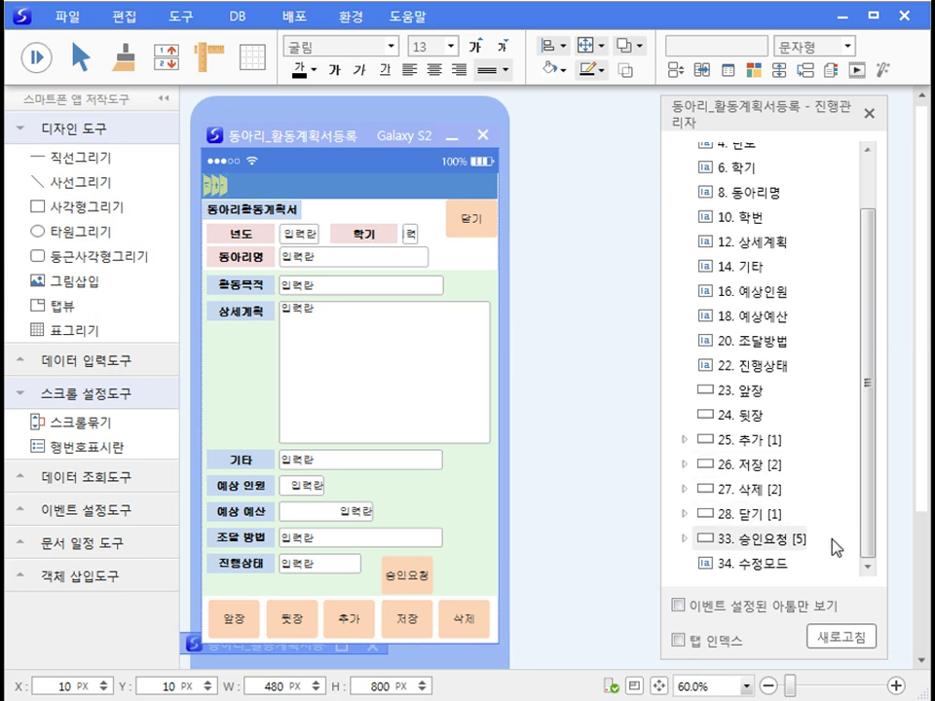
# Start another press event for the 승인요청 button that calls the 메시지 function through 실행함수호출
pyautogui.click(784, 546)
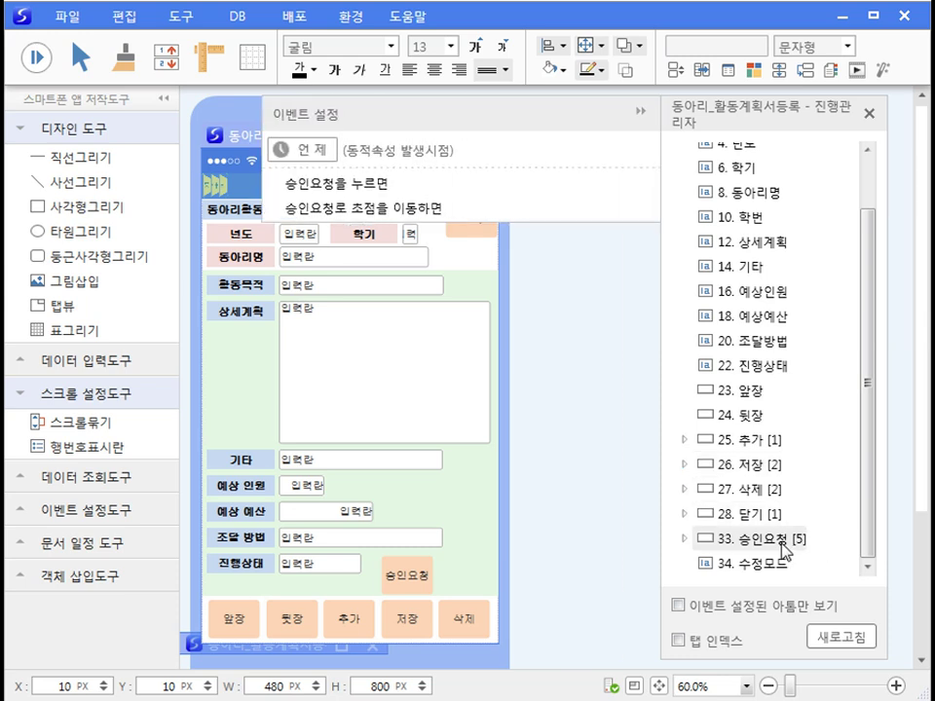
pyautogui.click(370, 183)
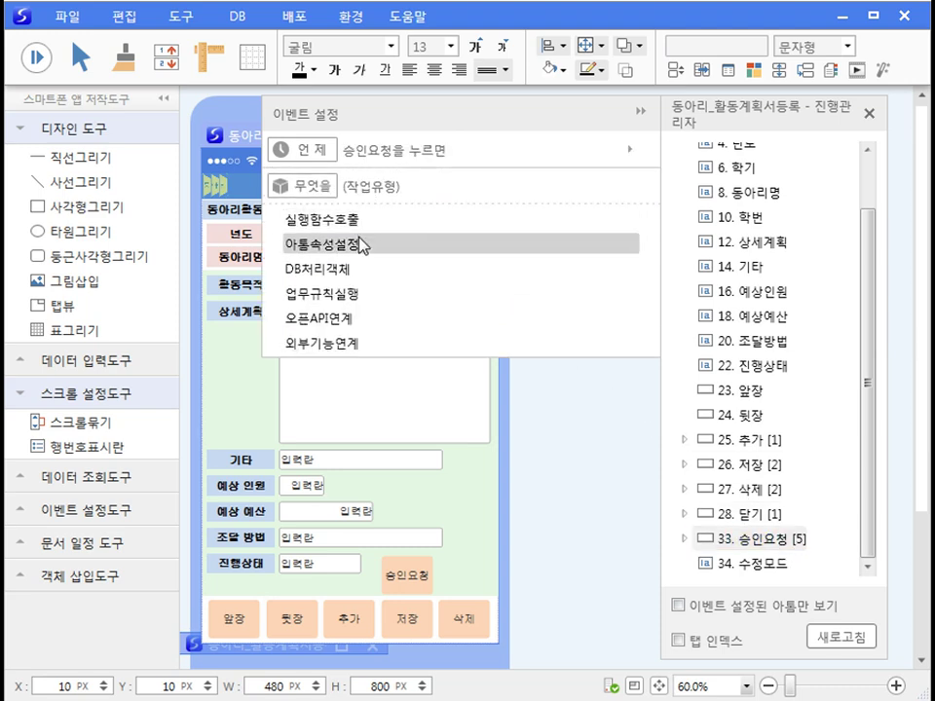
pyautogui.click(362, 220)
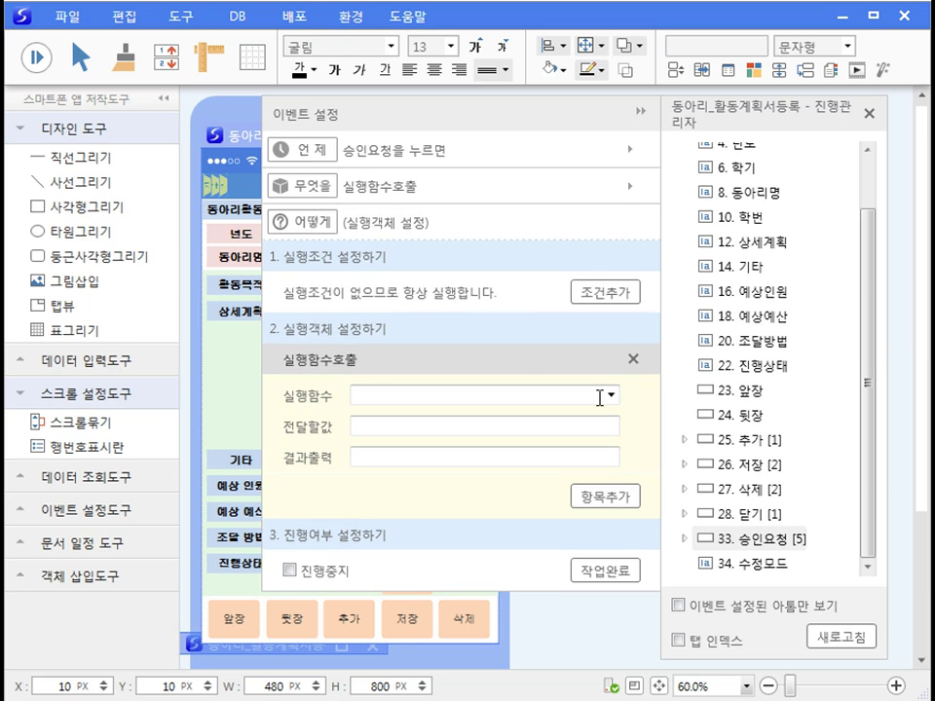
pyautogui.click(611, 397)
pyautogui.click(390, 414)
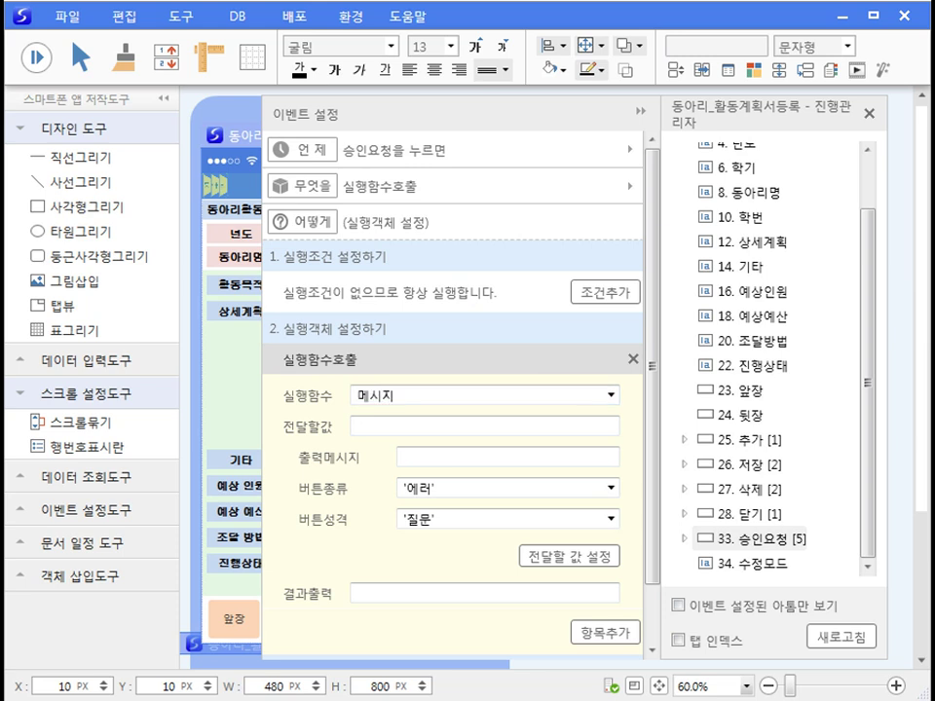
# Set the message value to 승인요청되었습니다 with button type '확인' and character '정보', and complete the event
pyautogui.click(442, 427)
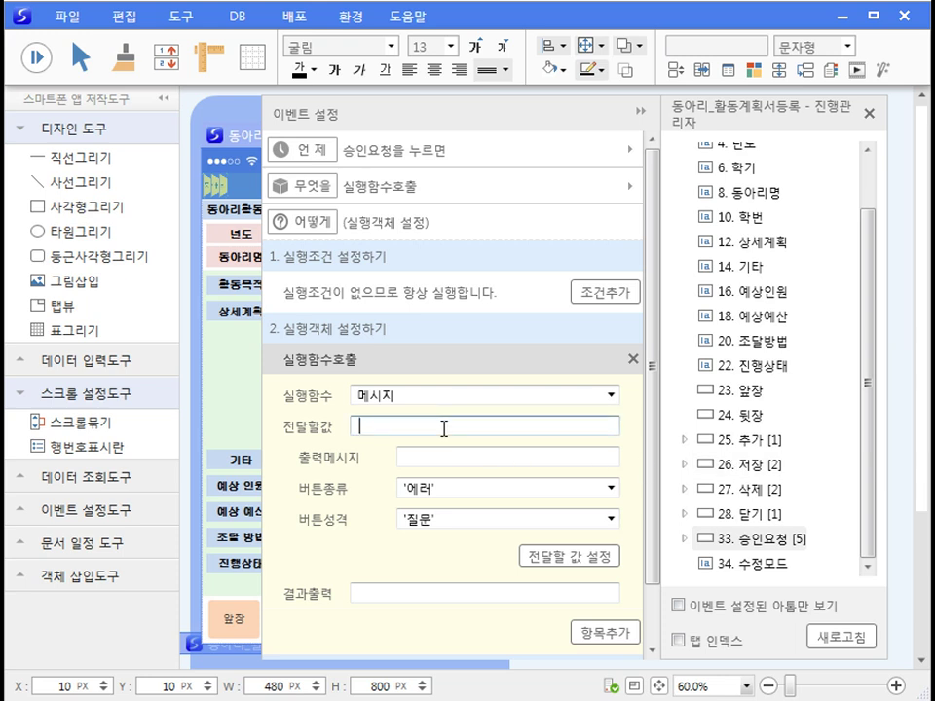
pyautogui.write('승인요청되었습니다')
pyautogui.click(610, 488)
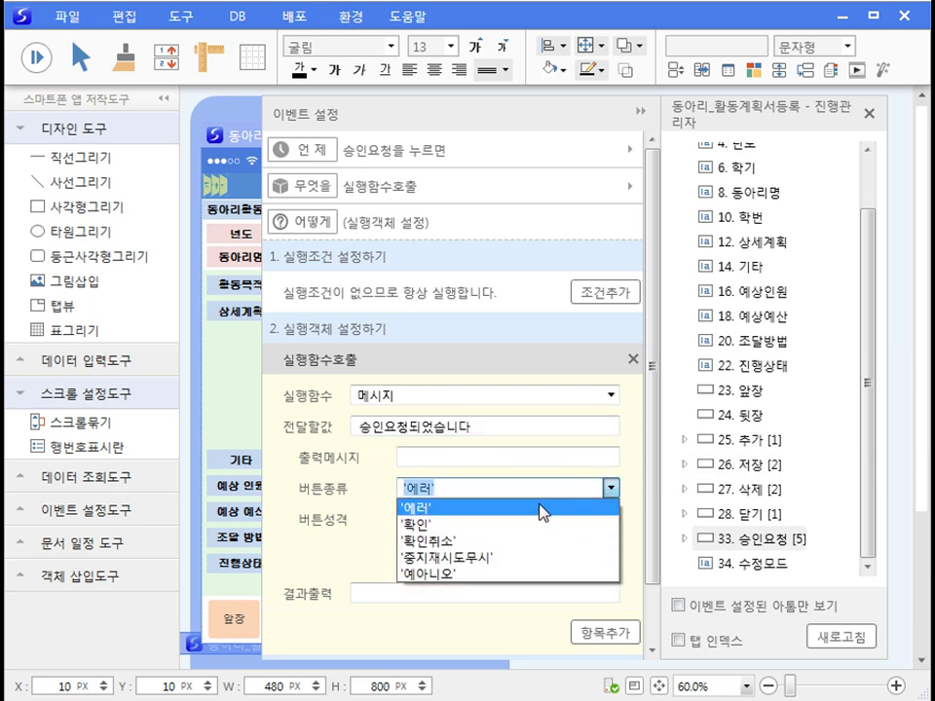
pyautogui.click(500, 532)
pyautogui.click(612, 520)
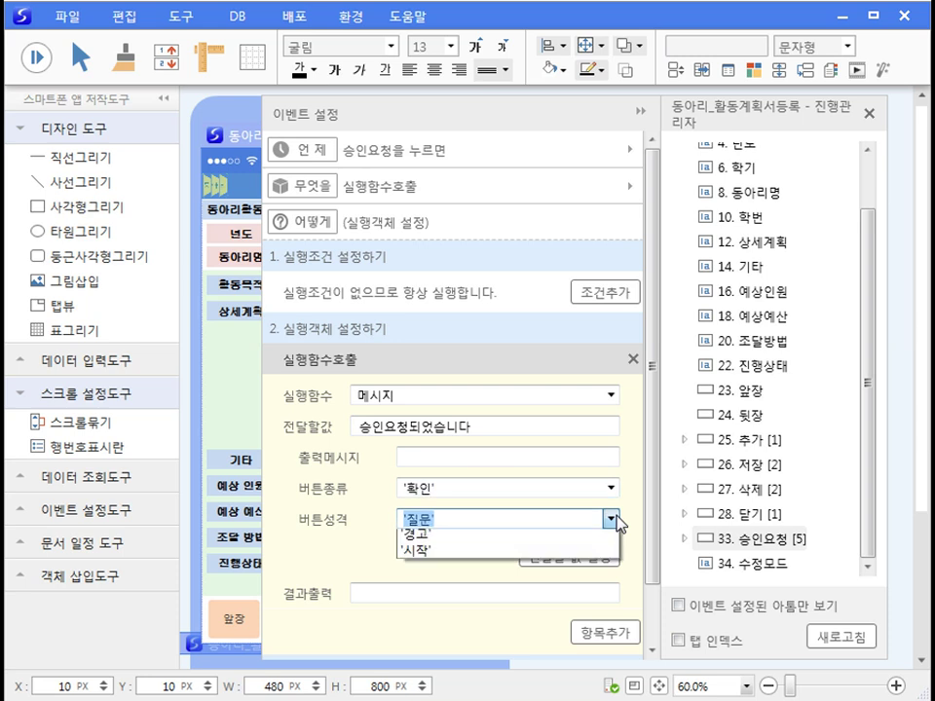
pyautogui.click(471, 572)
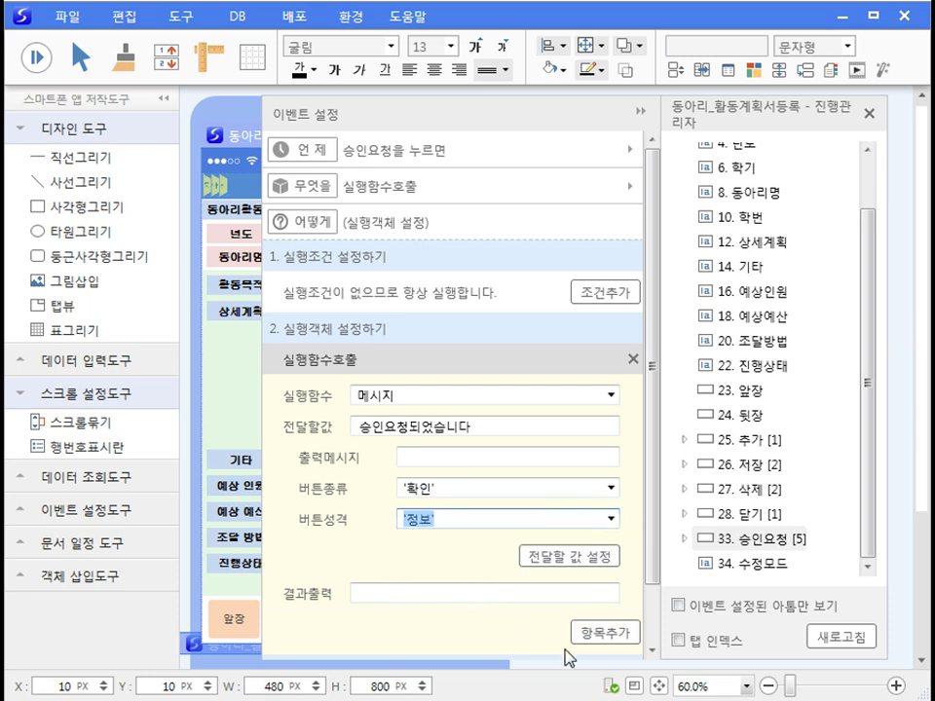
pyautogui.scroll(-2, 651, 575)
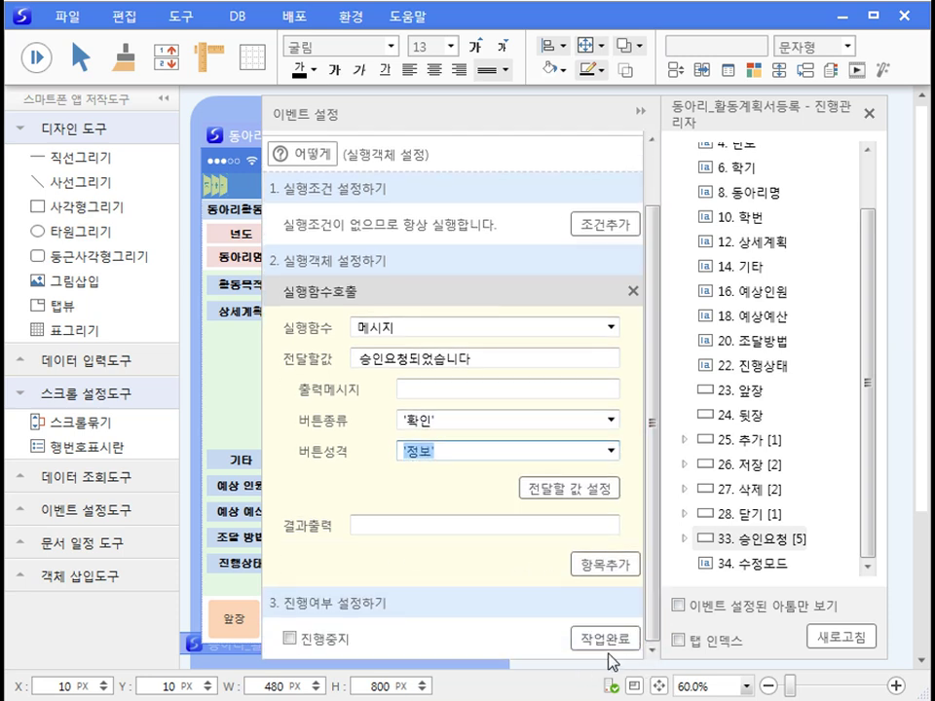
pyautogui.click(607, 638)
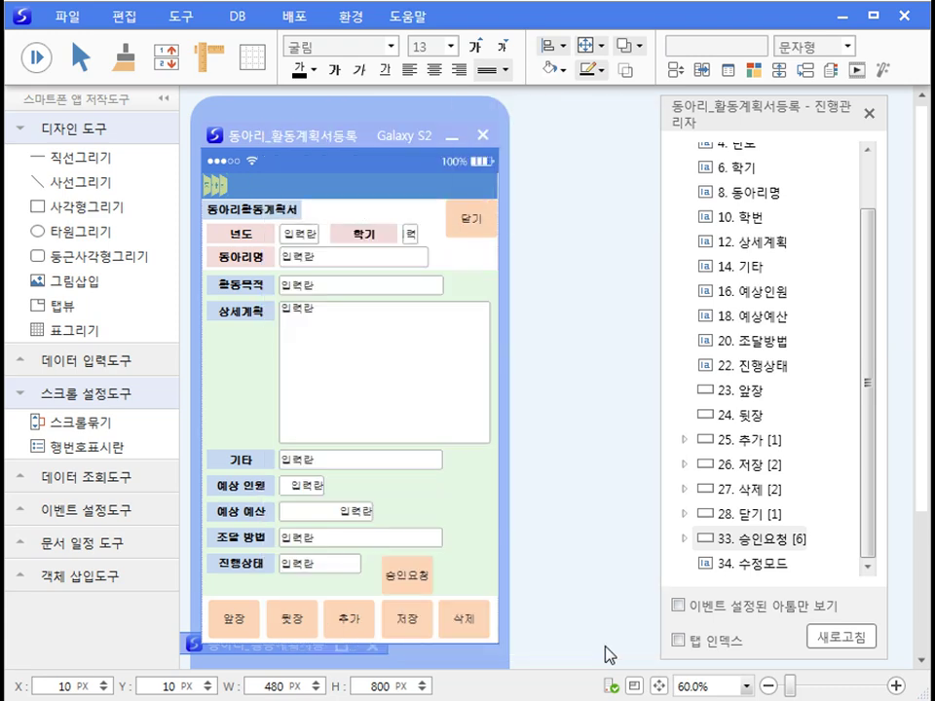
# Copy the 저장 button's [후] 누름 event and paste it onto the 승인요청 button
pyautogui.click(684, 465)
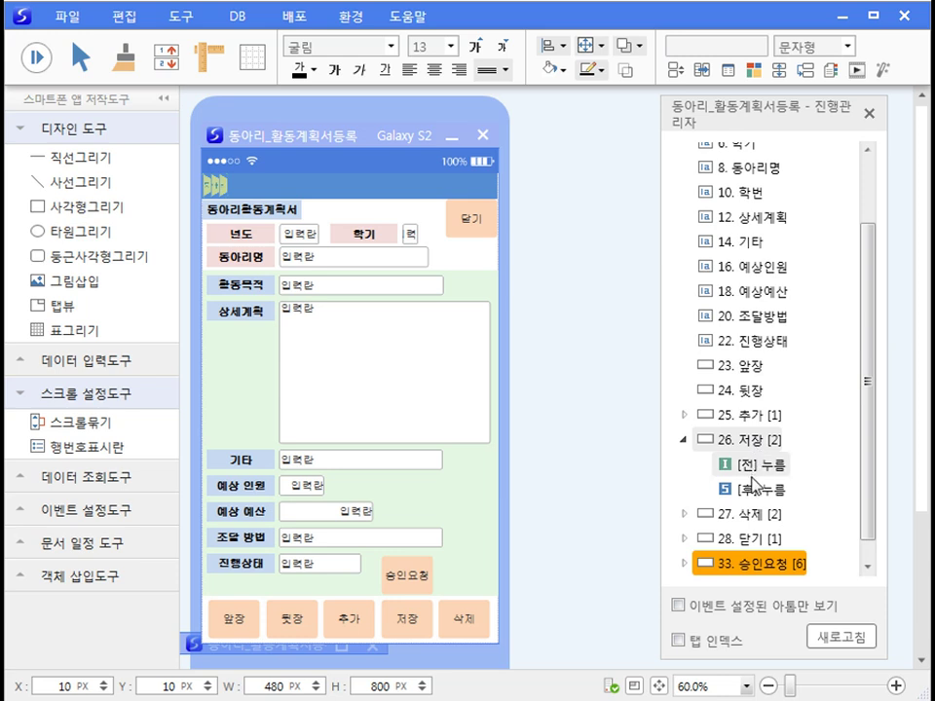
pyautogui.click(783, 490)
pyautogui.rightClick(783, 491)
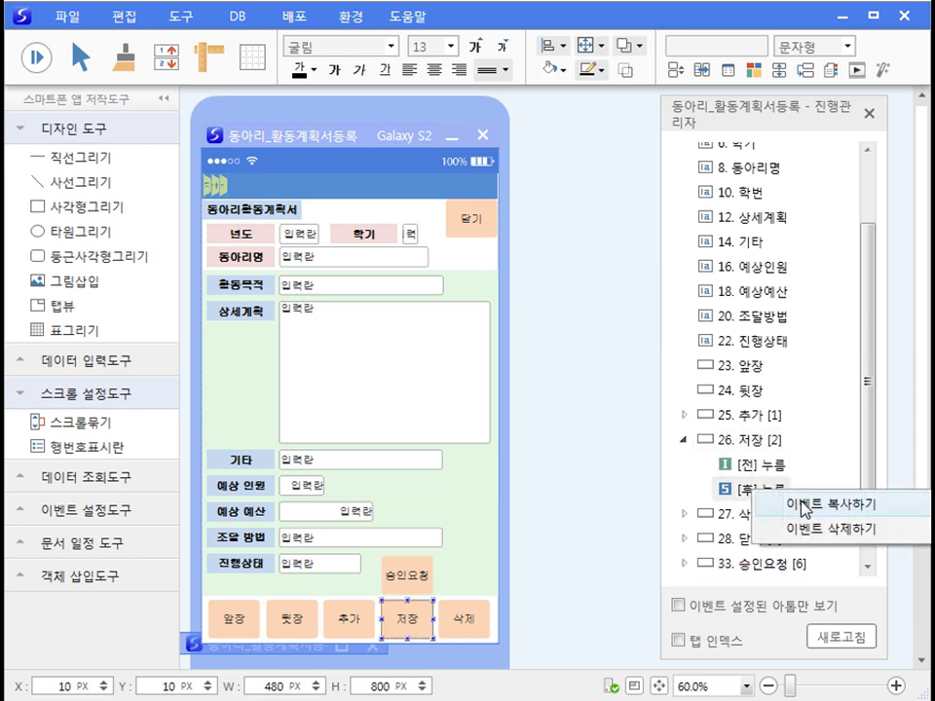
pyautogui.click(804, 503)
pyautogui.scroll(-1, 873, 525)
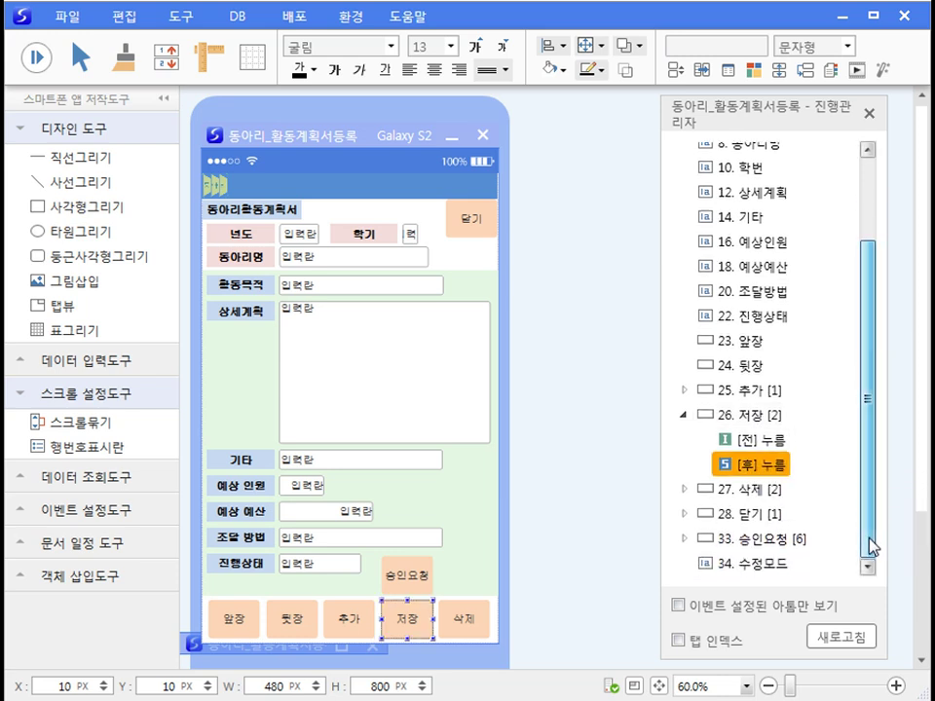
pyautogui.click(776, 542)
pyautogui.rightClick(776, 542)
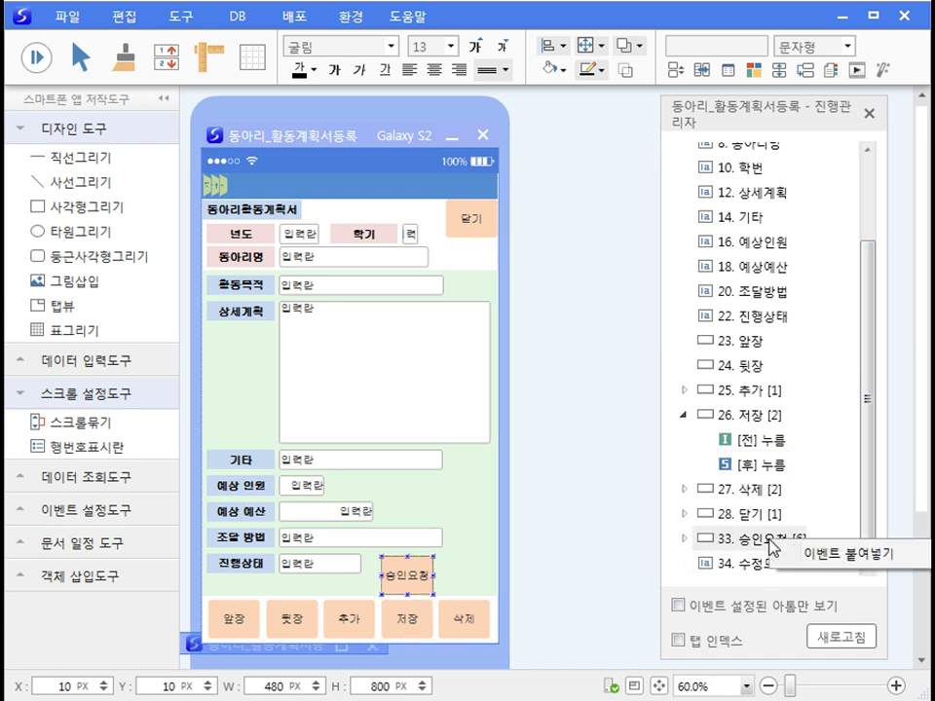
pyautogui.click(844, 555)
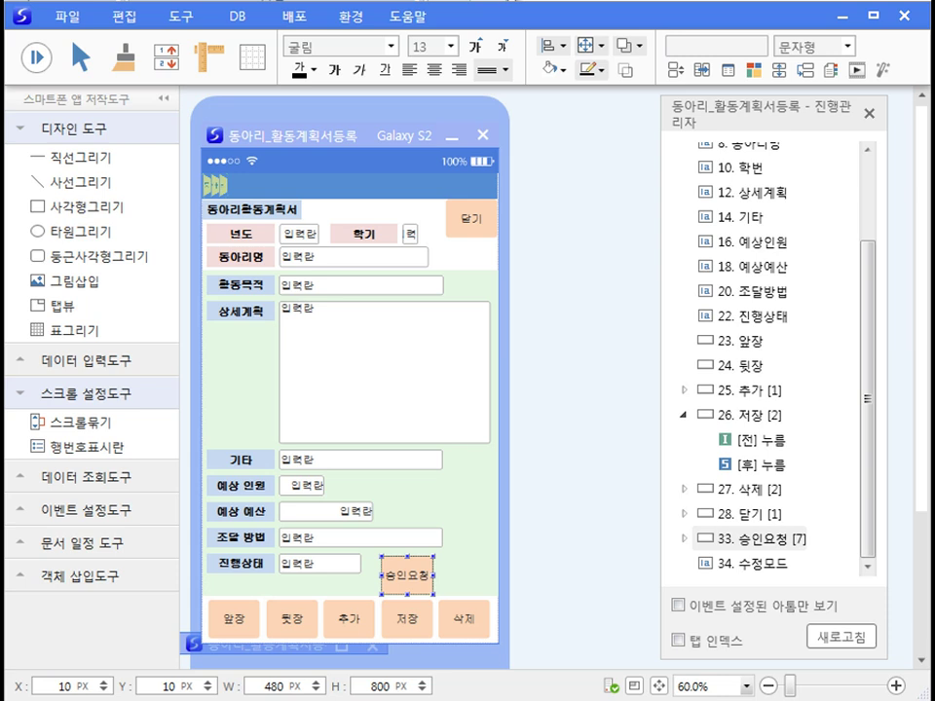
# Open the form's DB처리객체 settings, load the 동아리활동계획서_찾아오기 object and go to its 조건설정 section
pyautogui.click(237, 15)
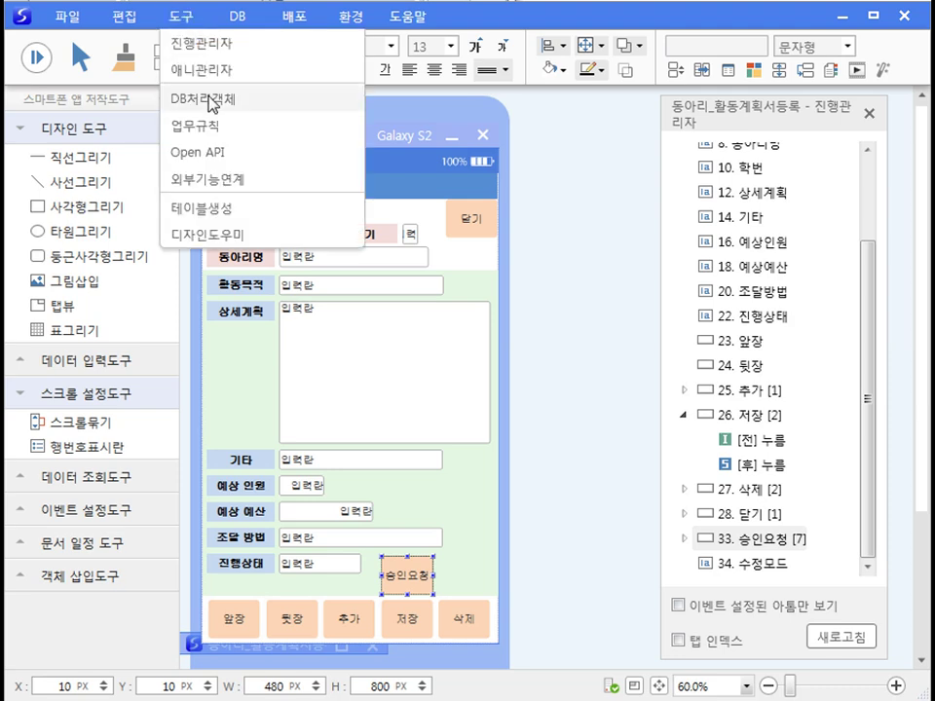
pyautogui.click(200, 97)
pyautogui.click(321, 126)
pyautogui.click(261, 182)
pyautogui.click(104, 225)
# Add a 그리고 condition matching the 년도 field to '#년도' below the 번호 condition
pyautogui.click(331, 246)
pyautogui.rightClick(342, 246)
pyautogui.click(392, 274)
pyautogui.press('space')
pyautogui.click(386, 334)
pyautogui.press('space')
pyautogui.click(402, 347)
pyautogui.press('space')
pyautogui.moveTo(468, 386)
pyautogui.click(574, 415)
# Add another 그리고 condition matching the 학기 field to '#학기'
pyautogui.rightClick(583, 428)
pyautogui.click(602, 432)
pyautogui.press('space')
pyautogui.moveTo(645, 472)
pyautogui.click(777, 526)
pyautogui.press('space')
pyautogui.press('Return')
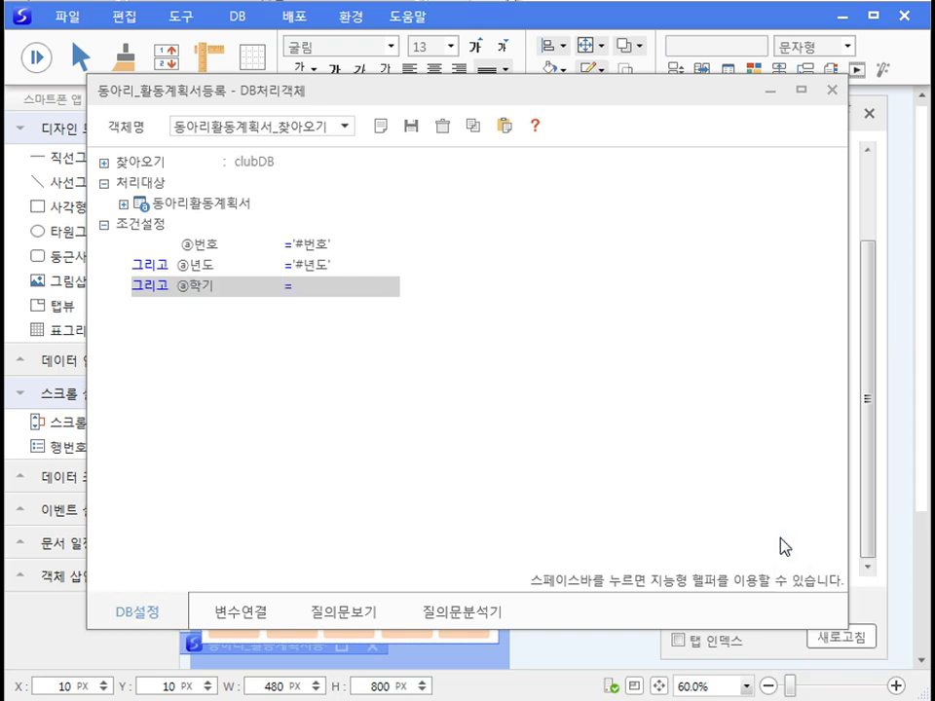
pyautogui.press('space')
pyautogui.press('Right')
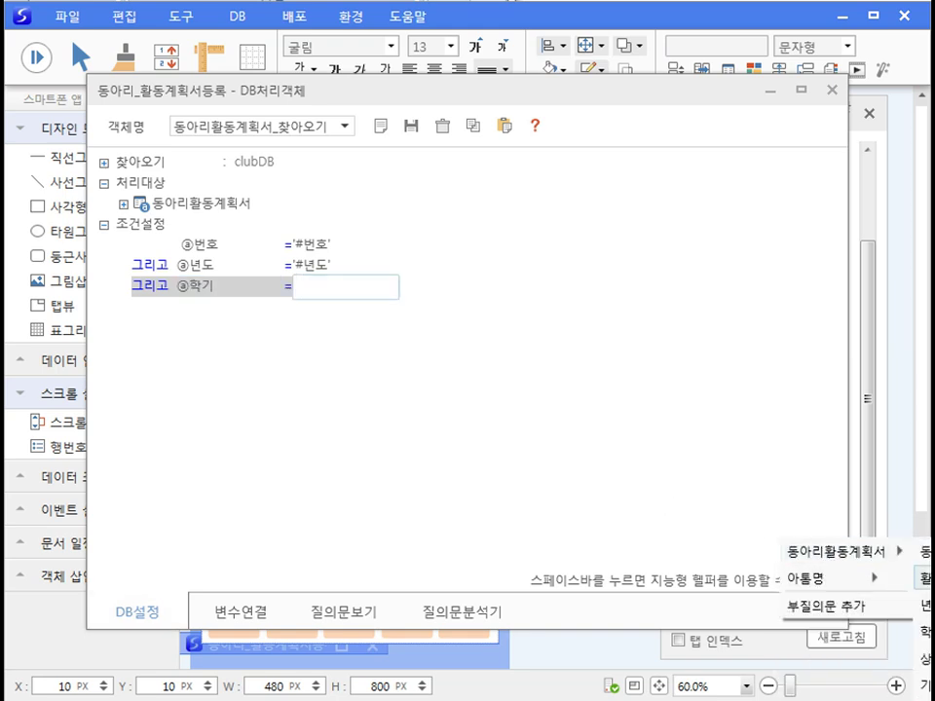
pyautogui.press('Down')
pyautogui.press('Down')
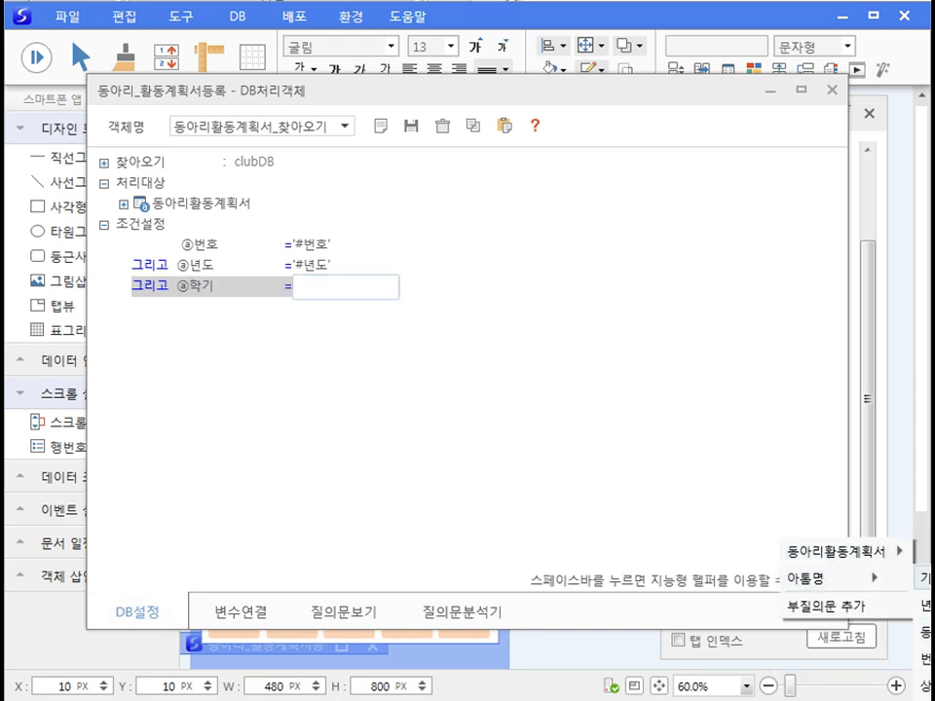
pyautogui.press('Return')
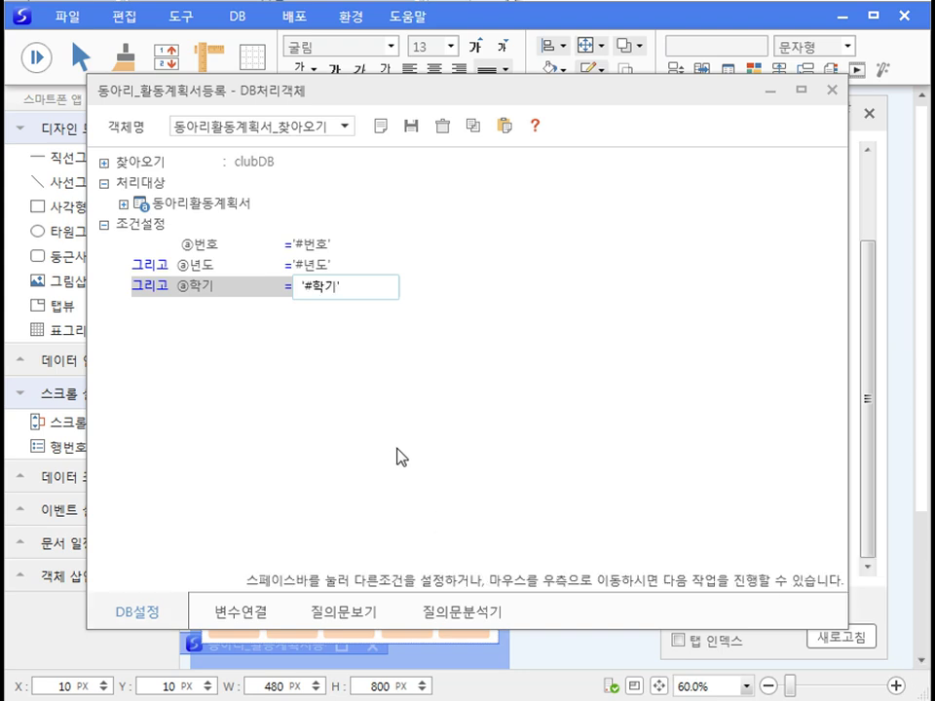
# Add a 그리고 condition matching the 동아리명 field to '#동아리명' and save the 동아리활동계획서_찾아오기 object
pyautogui.click(382, 298)
pyautogui.moveTo(468, 326)
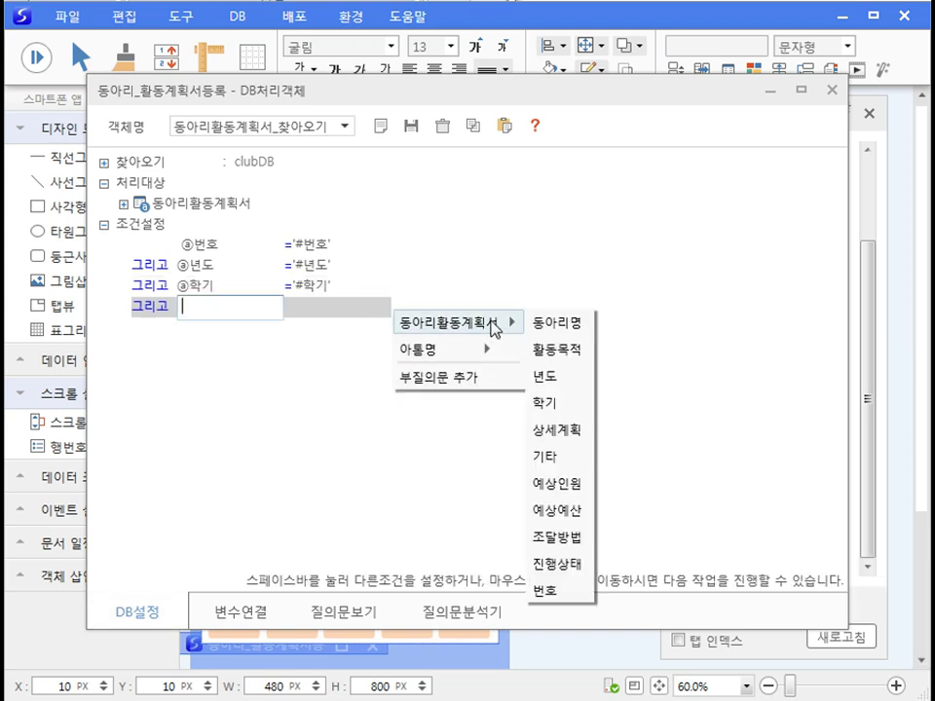
pyautogui.click(554, 322)
pyautogui.click(499, 327)
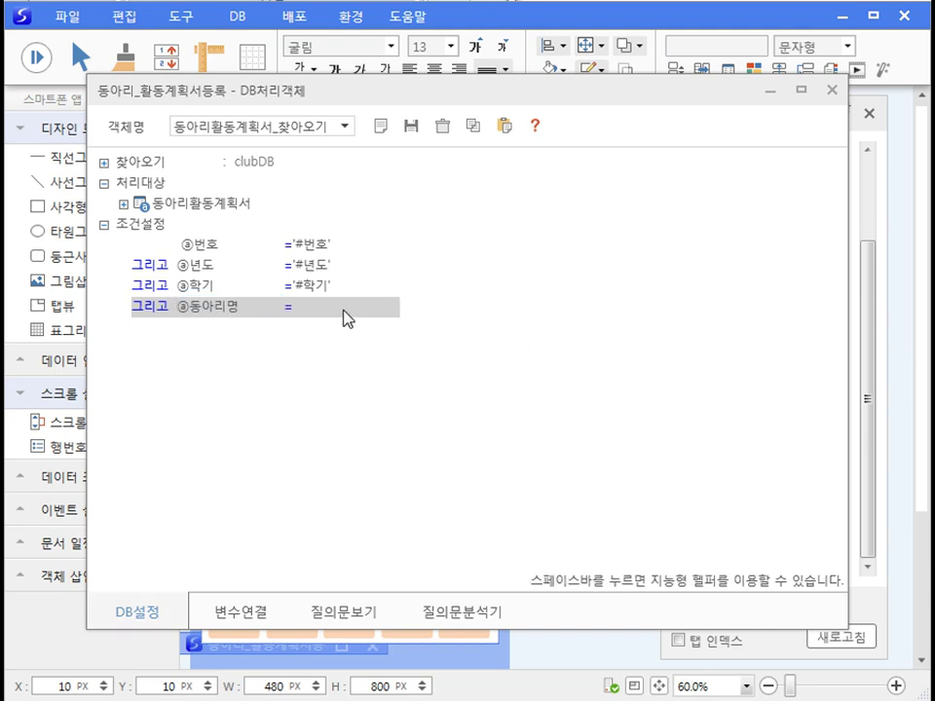
pyautogui.moveTo(423, 352)
pyautogui.click(494, 397)
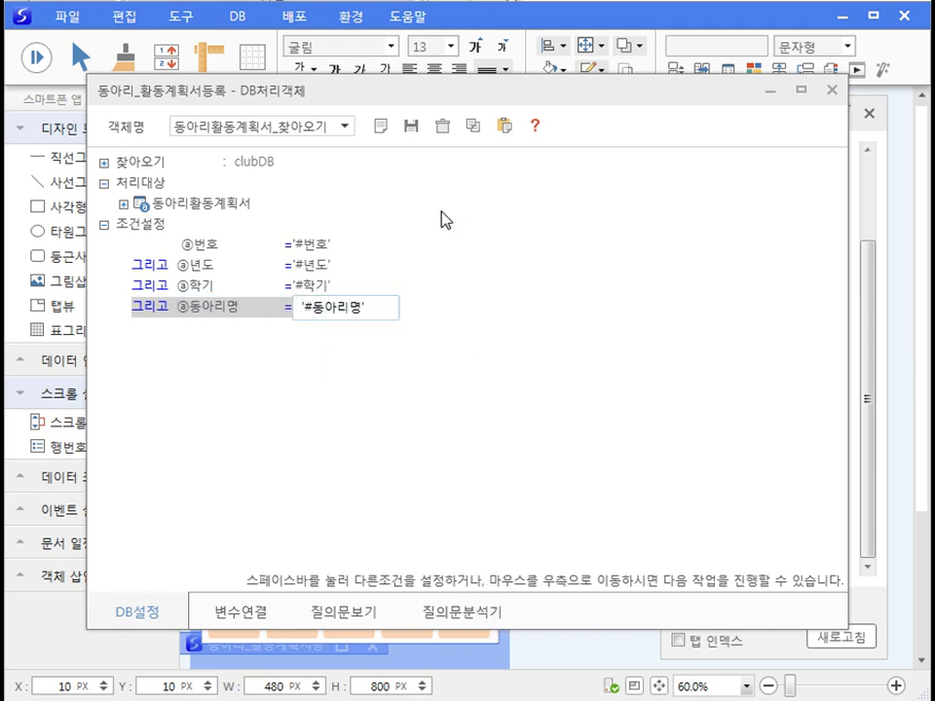
pyautogui.click(411, 126)
pyautogui.click(468, 400)
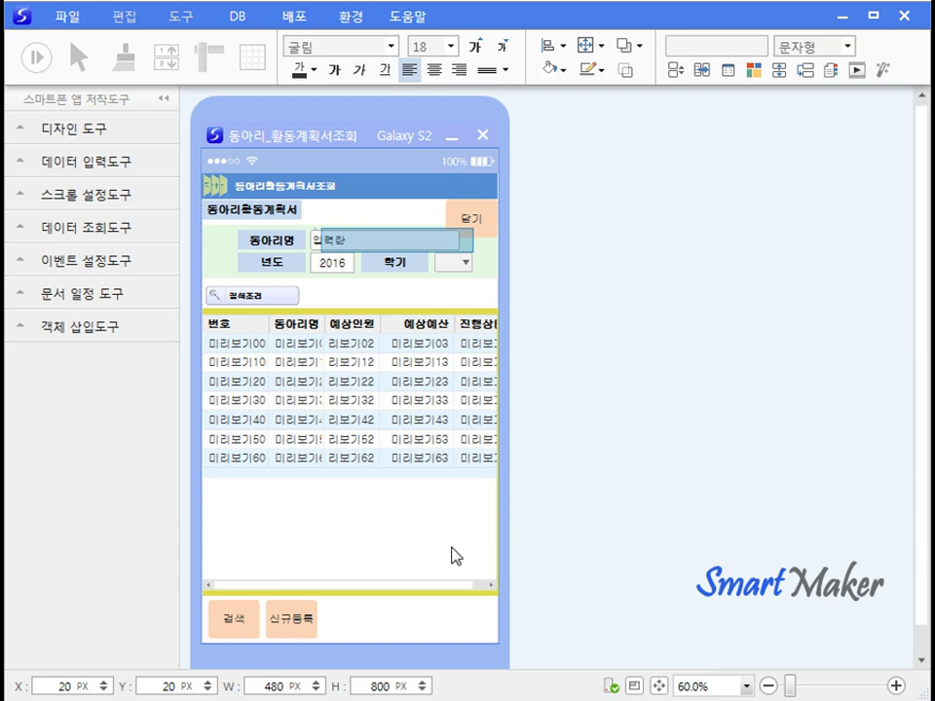
# Review the 신규등록 button's function settings on the 동아리_활동계획서조회 form, including its form connection type, and close them
pyautogui.click(411, 616)
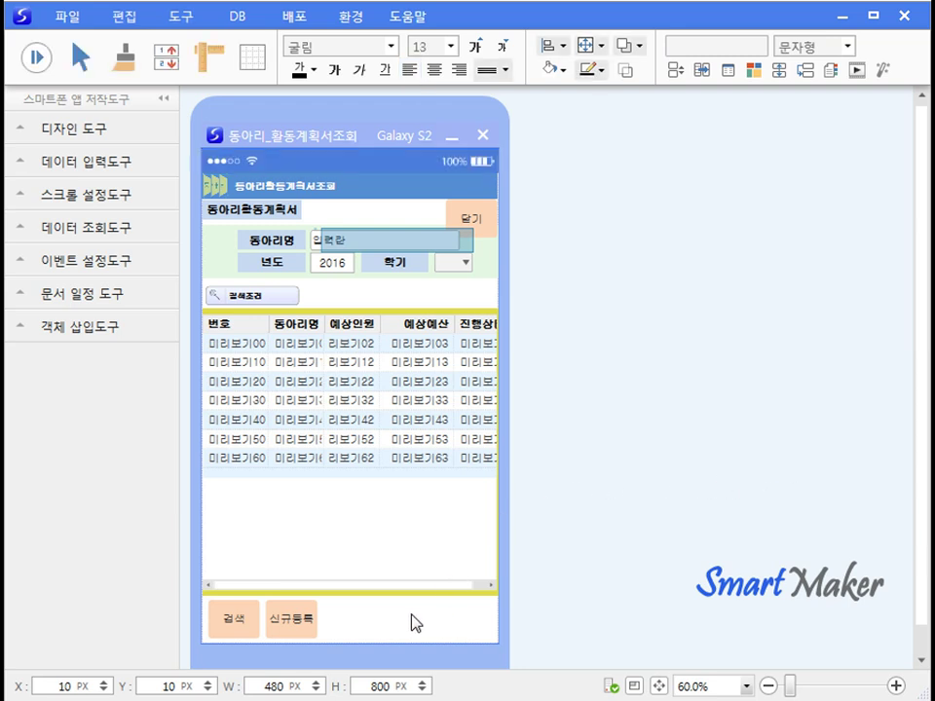
pyautogui.rightClick(309, 622)
pyautogui.click(344, 639)
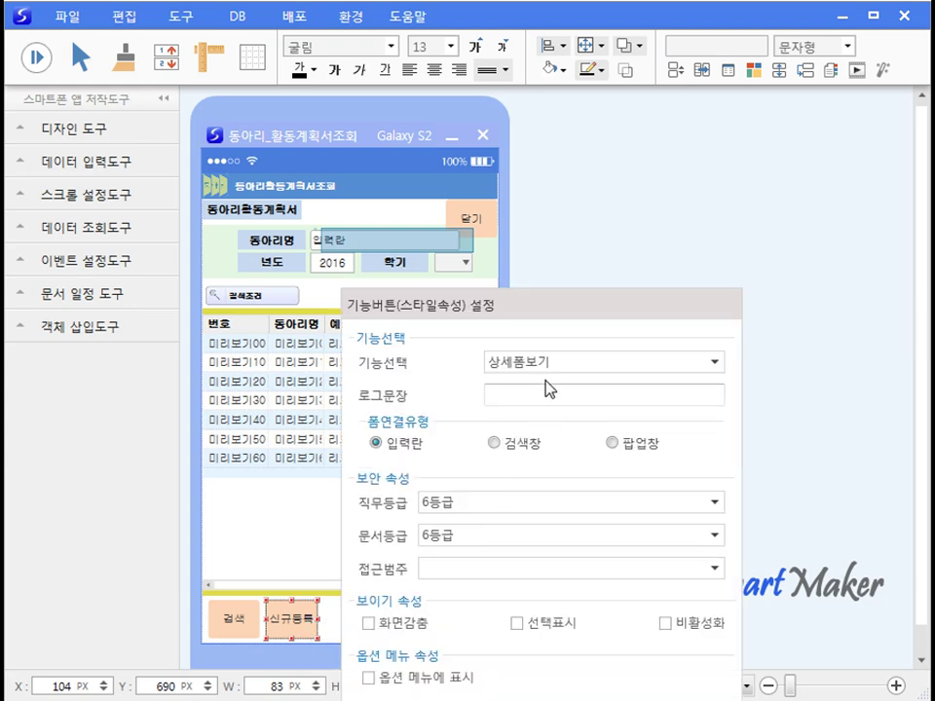
pyautogui.moveTo(565, 321); pyautogui.dragTo(596, 158)
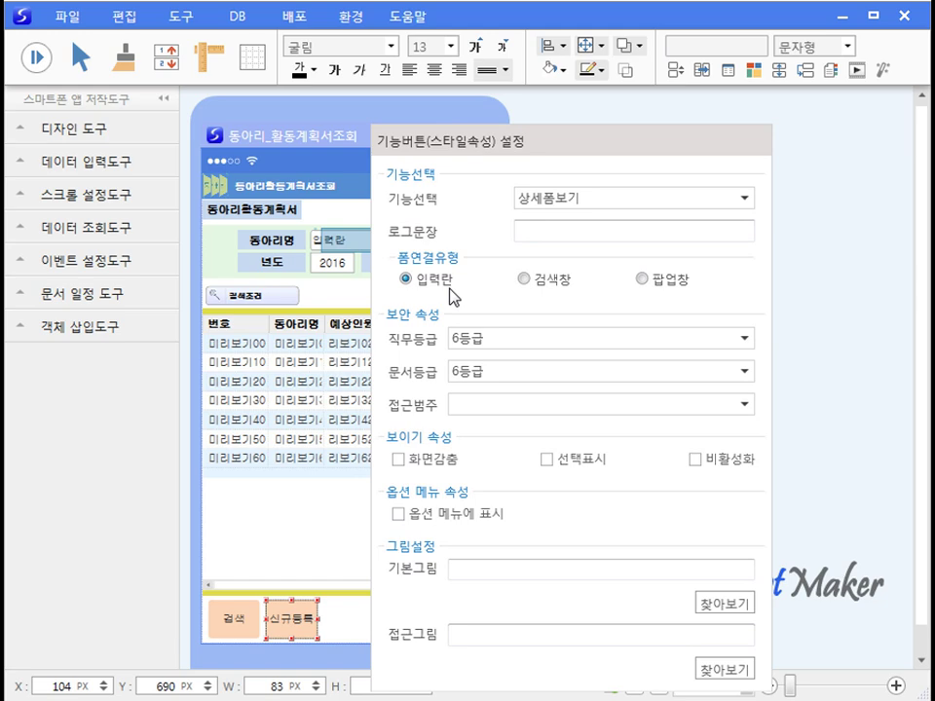
pyautogui.press('Escape')
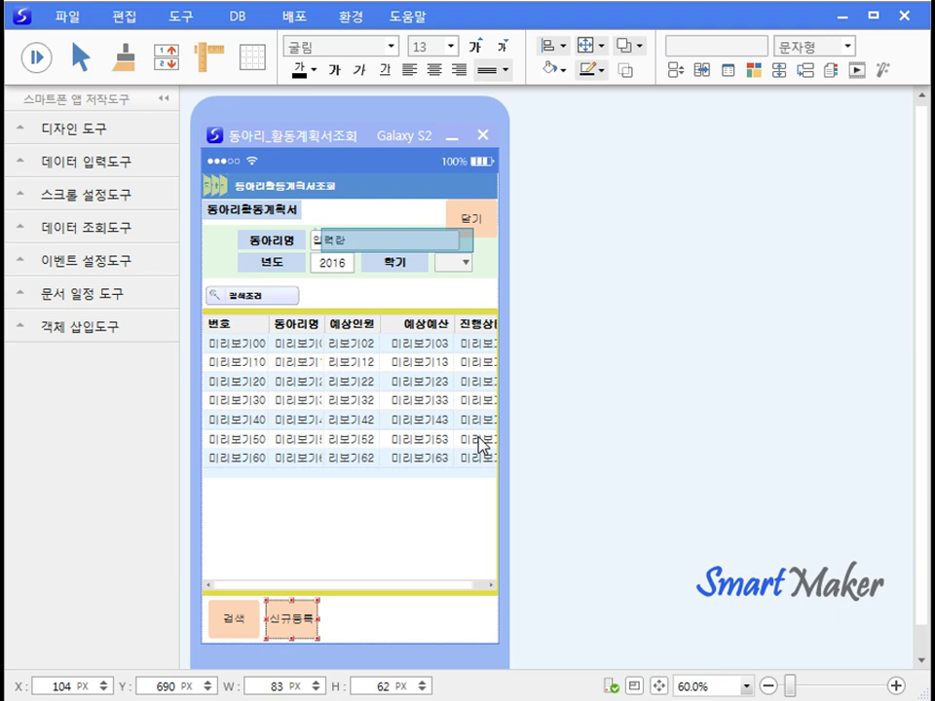
# Open the 동아리_활동계획서조회 form's 진행관리자 and start a 실행함수호출 event for when 신규등록 is pressed
pyautogui.click(80, 326)
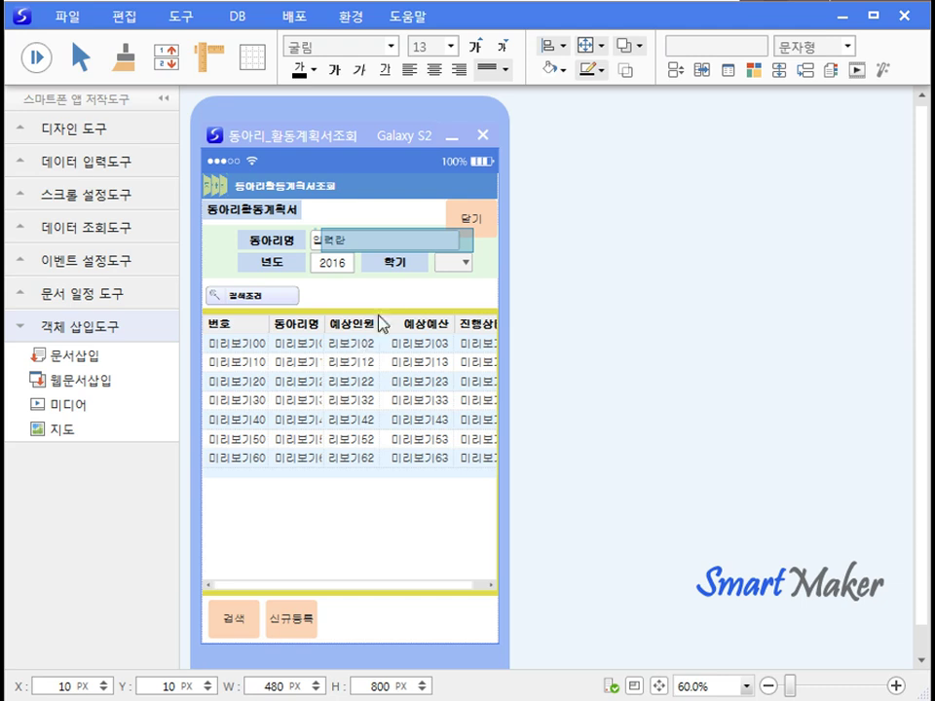
pyautogui.rightClick(432, 296)
pyautogui.rightClick(477, 292)
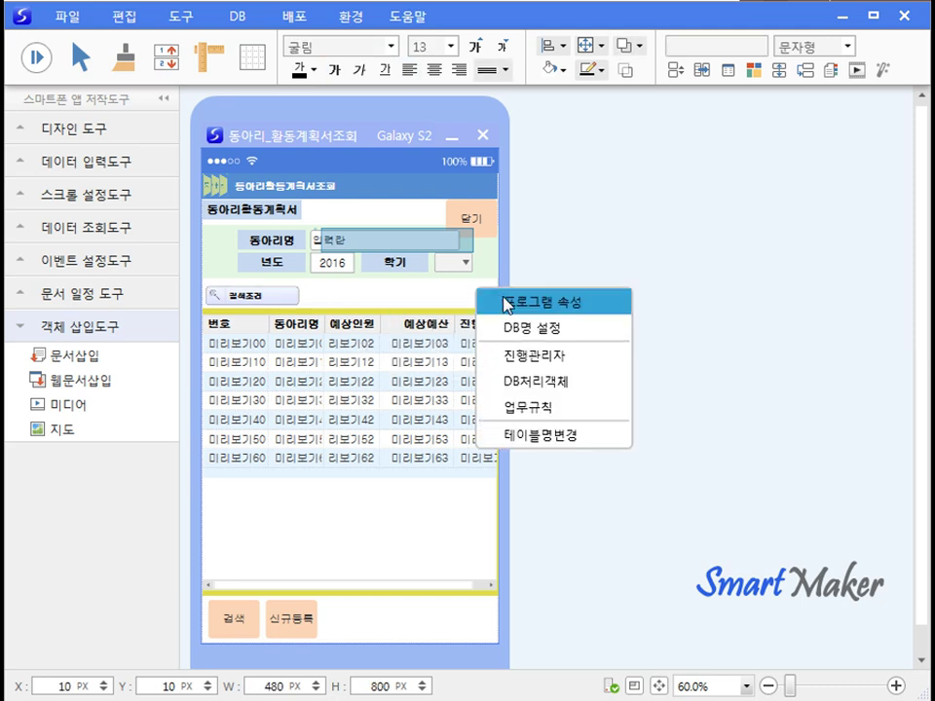
pyautogui.click(518, 355)
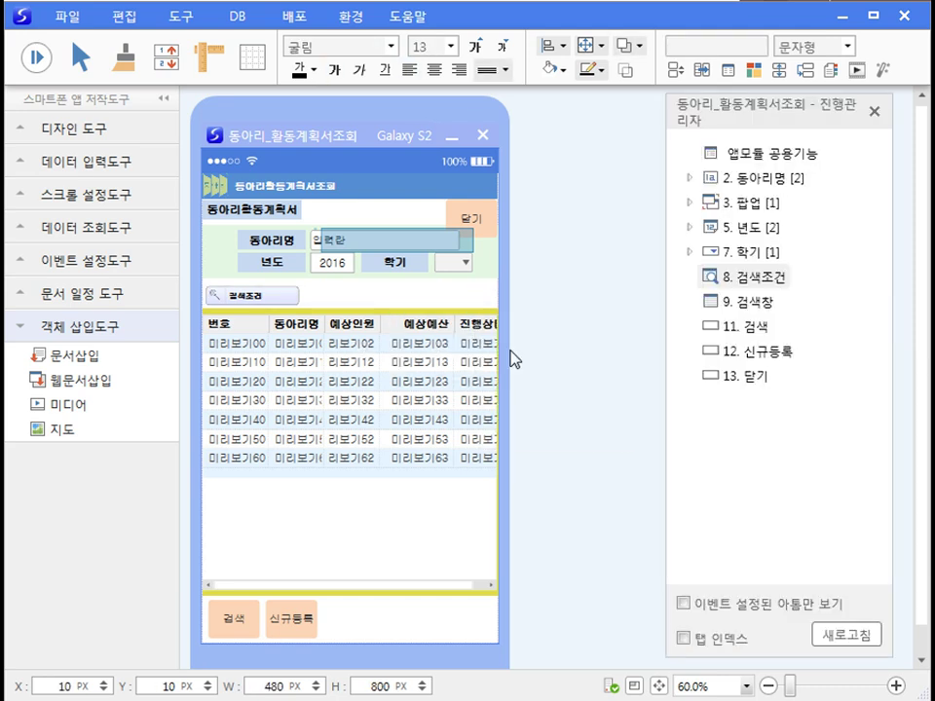
pyautogui.click(742, 354)
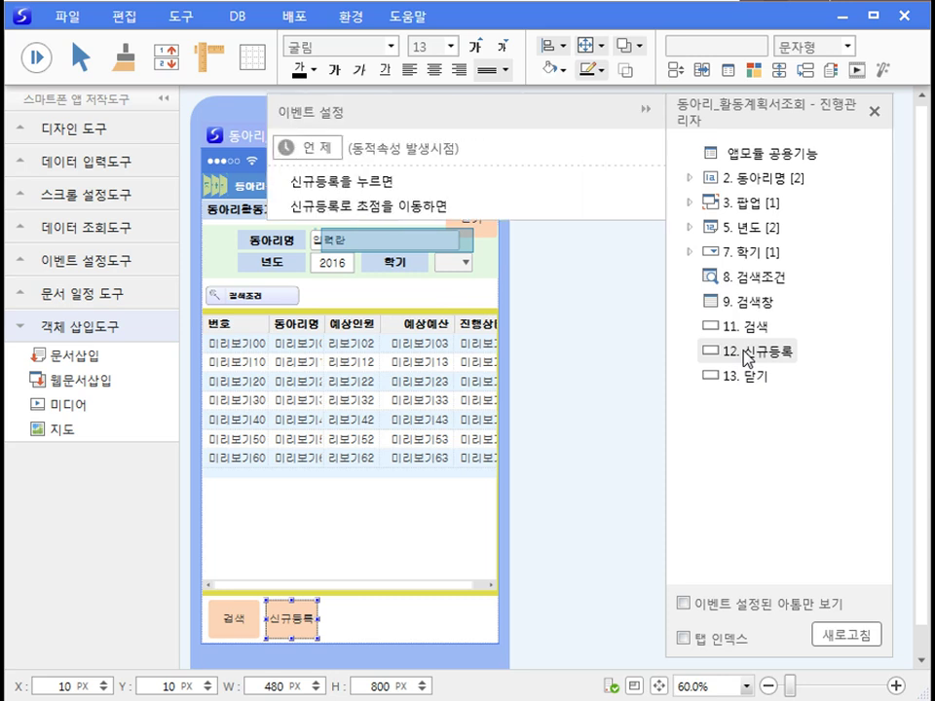
pyautogui.click(409, 183)
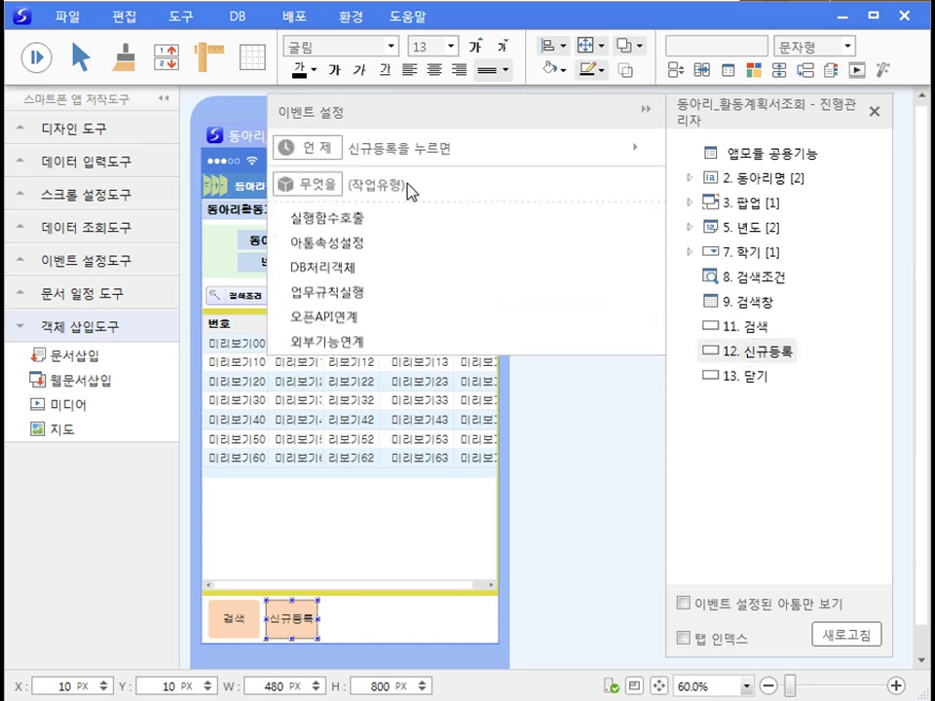
pyautogui.click(355, 218)
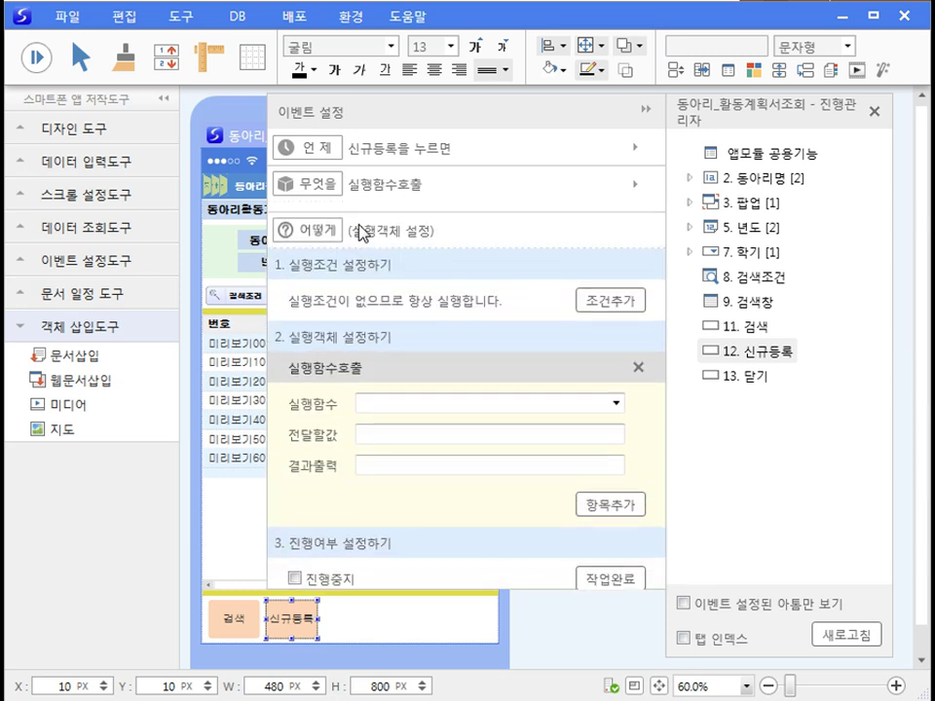
# Add an execution condition to the 신규등록 event requiring 동아리명 to equal an empty string ("")
pyautogui.click(614, 291)
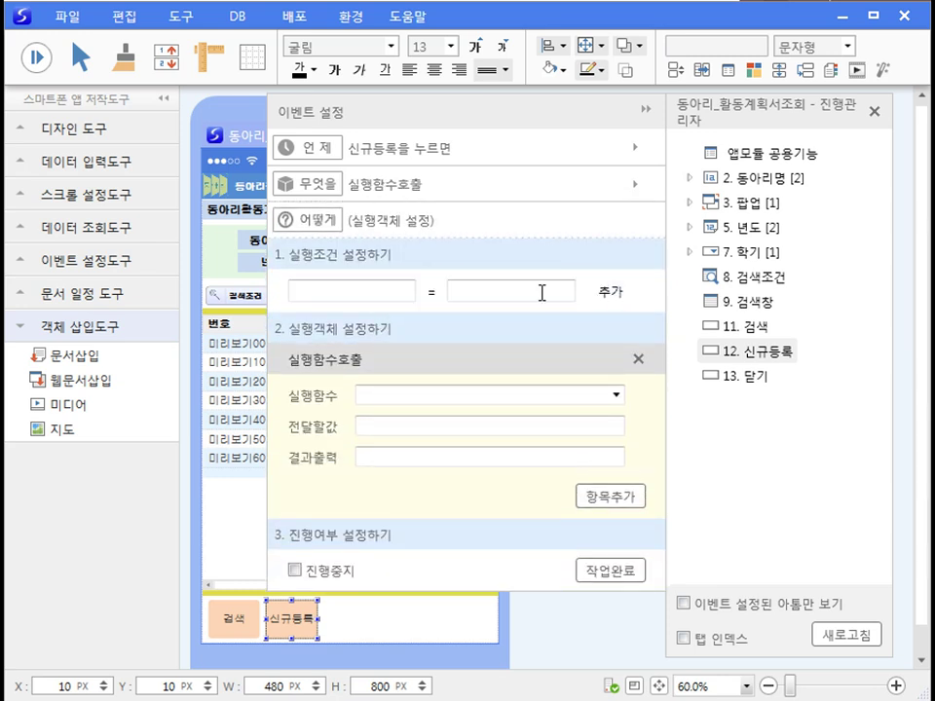
pyautogui.click(367, 297)
pyautogui.write('ehddkfl')
pyautogui.press('BackSpace')
pyautogui.press('BackSpace')
pyautogui.press('BackSpace')
pyautogui.press('BackSpace')
pyautogui.press('BackSpace')
pyautogui.press('BackSpace')
pyautogui.press('BackSpace')
pyautogui.write('동아리명')
pyautogui.click(494, 291)
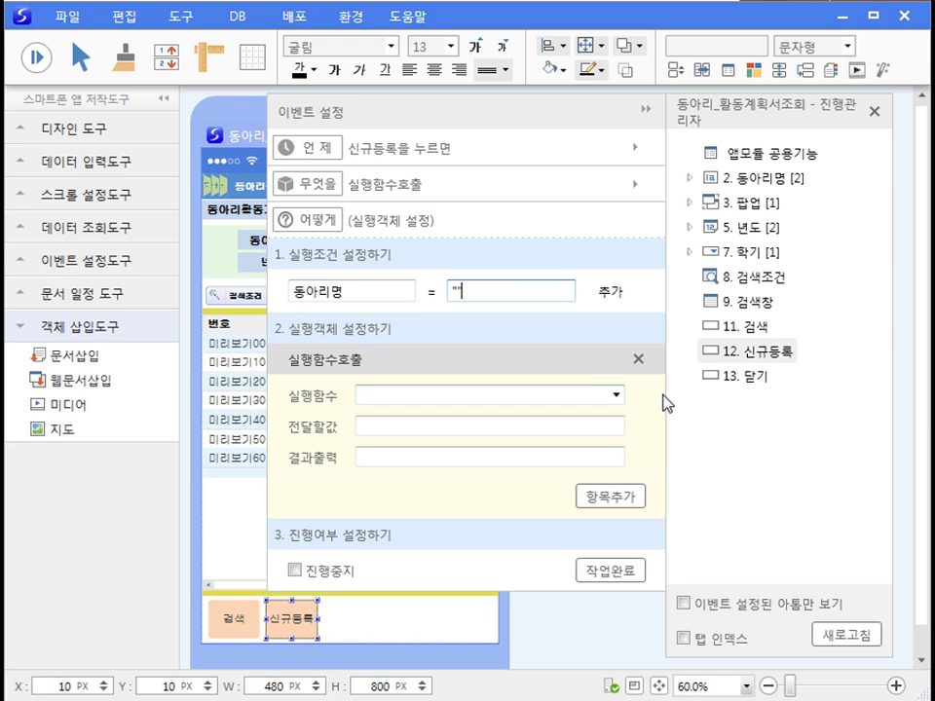
# Choose the 메시지 function and set its 전달할값 to '동아리명을 선택하면 등록이 가능합니다'
pyautogui.click(613, 395)
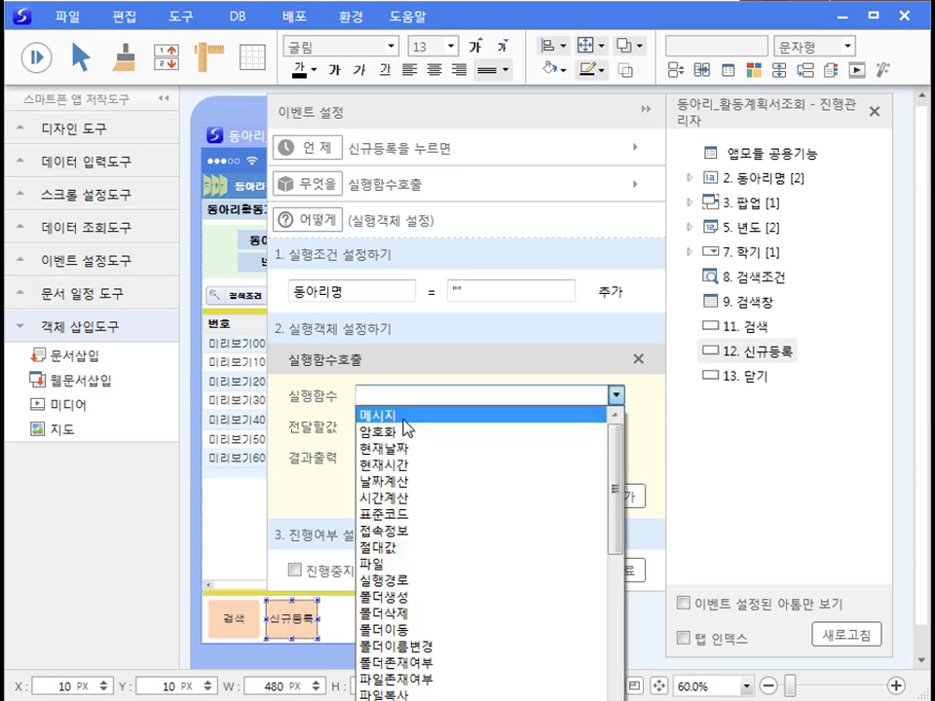
pyautogui.click(399, 413)
pyautogui.click(410, 425)
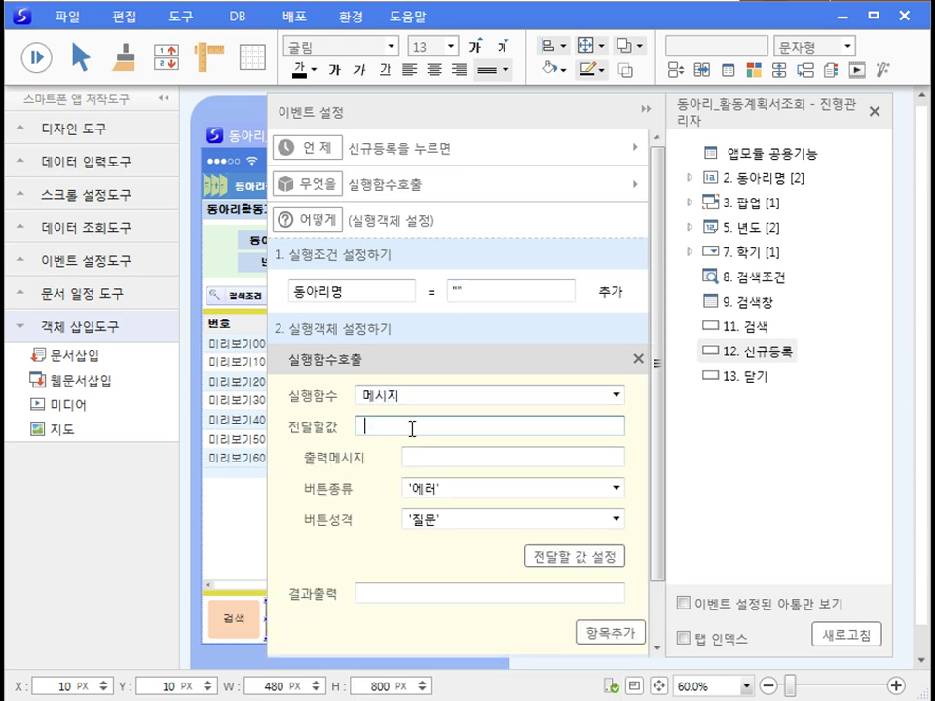
pyautogui.write('동아리명을 선택하면 등록이 가능합니다')
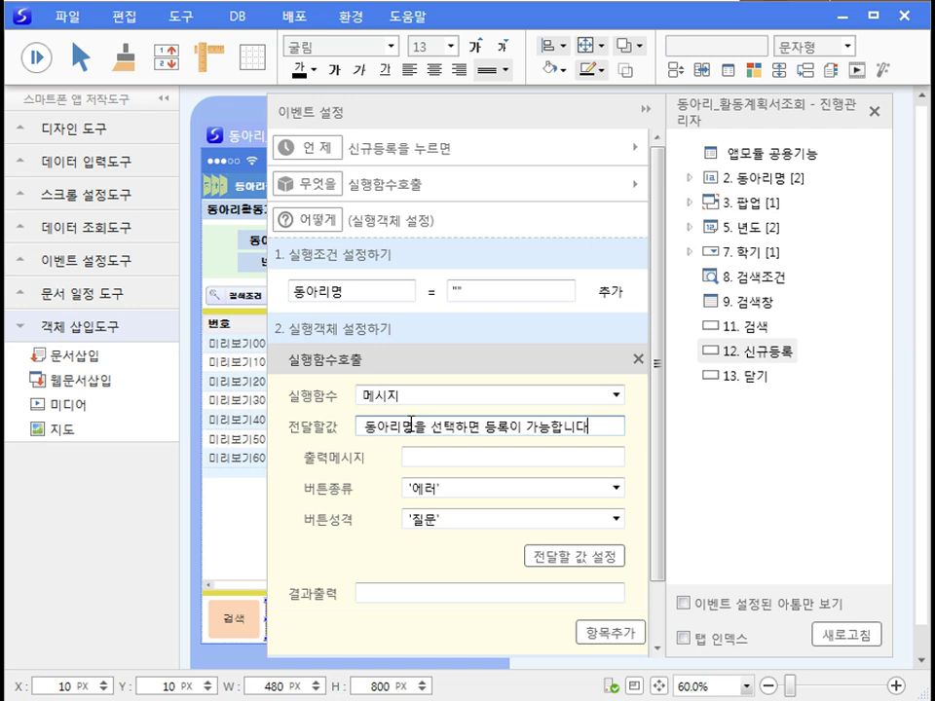
# Keep the message's 버튼종류 at '에러', set 버튼성격 to '경고', enable 진행중지 and complete the 신규등록 event
pyautogui.click(615, 491)
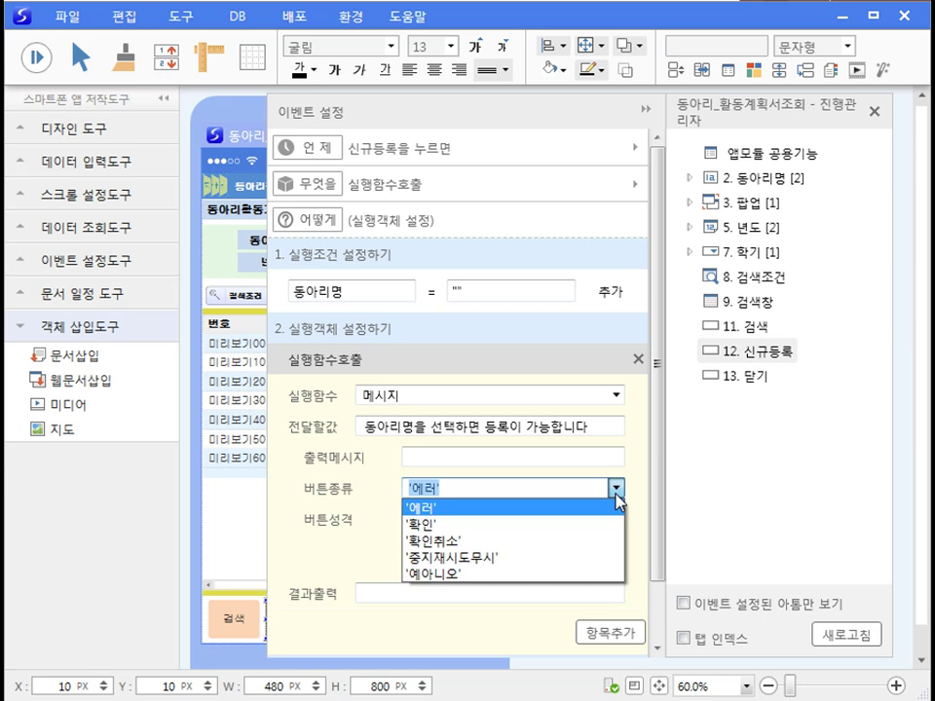
pyautogui.click(616, 494)
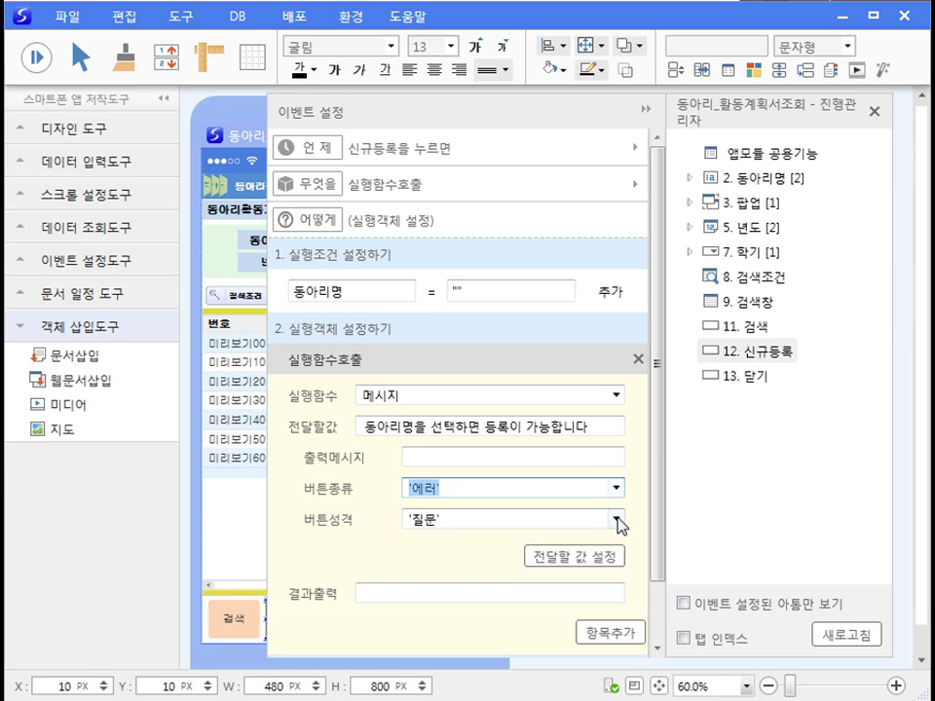
pyautogui.click(616, 521)
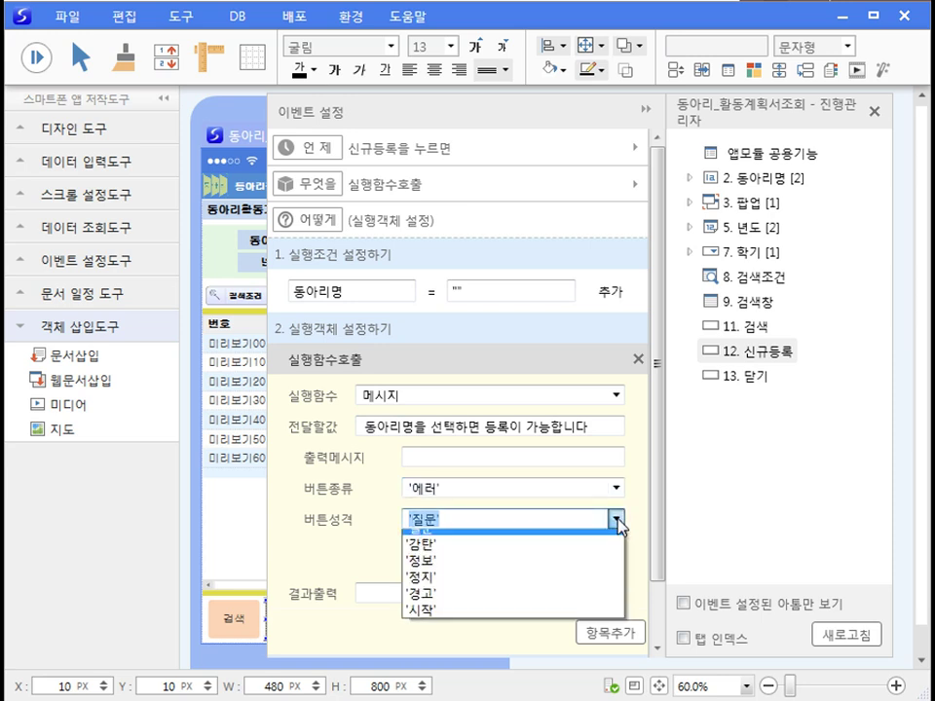
pyautogui.click(562, 604)
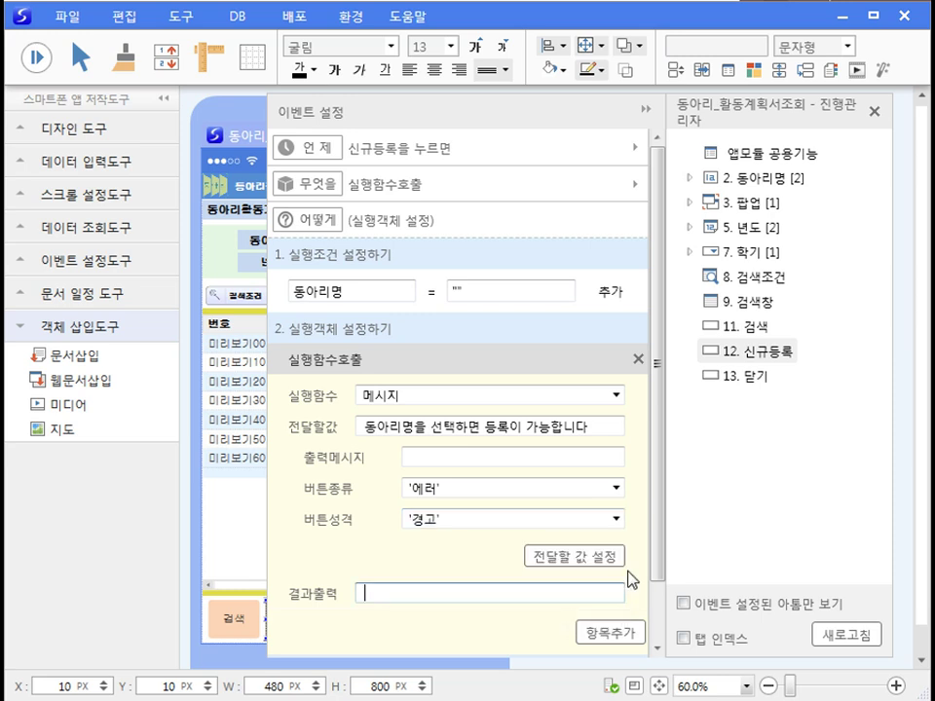
pyautogui.scroll(-1, 526, 562)
pyautogui.click(295, 637)
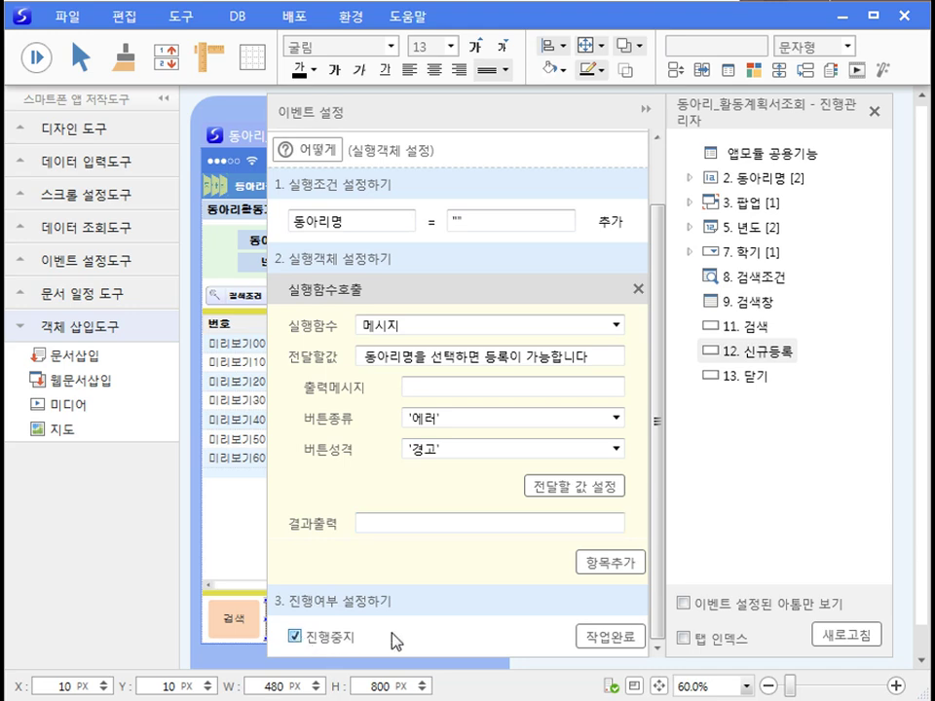
pyautogui.click(614, 638)
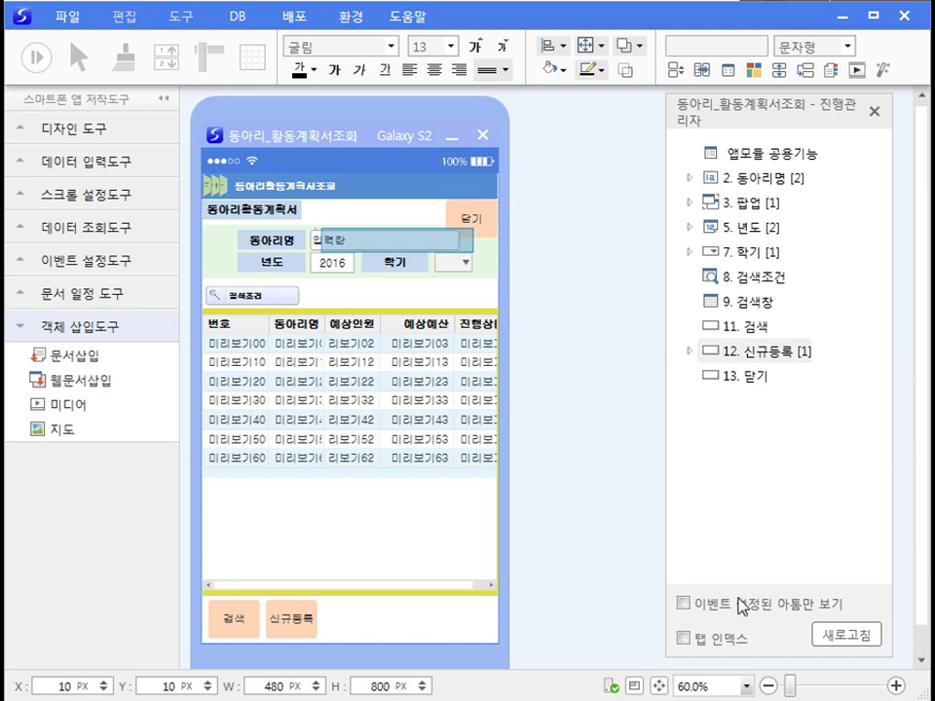
# Review the 업무규칙 script blocks that set the global 년도, 학기 and 동아리명 values for 신규등록 and 검색창
pyautogui.rightClick(425, 646)
pyautogui.click(492, 697)
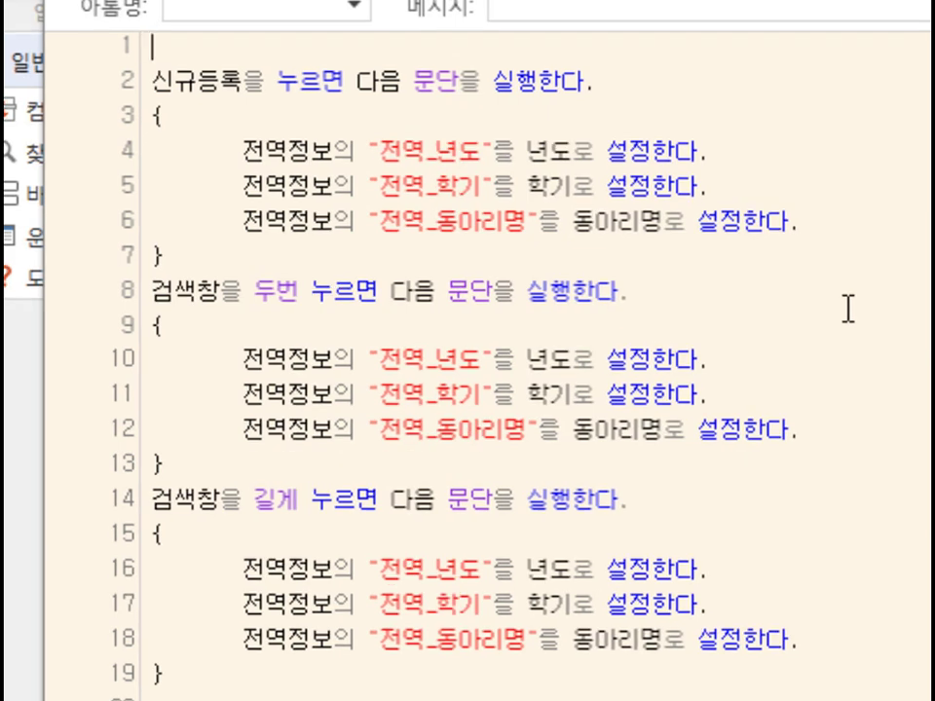
pyautogui.click(153, 82)
pyautogui.moveTo(153, 81); pyautogui.dragTo(142, 309)
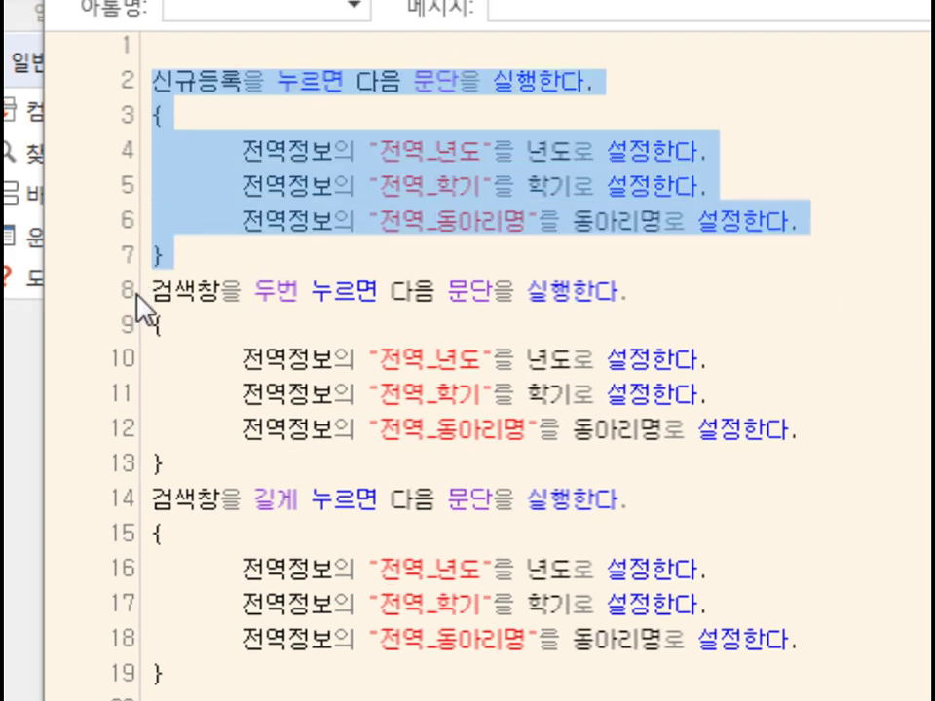
pyautogui.click(601, 350)
pyautogui.moveTo(156, 290); pyautogui.dragTo(153, 682)
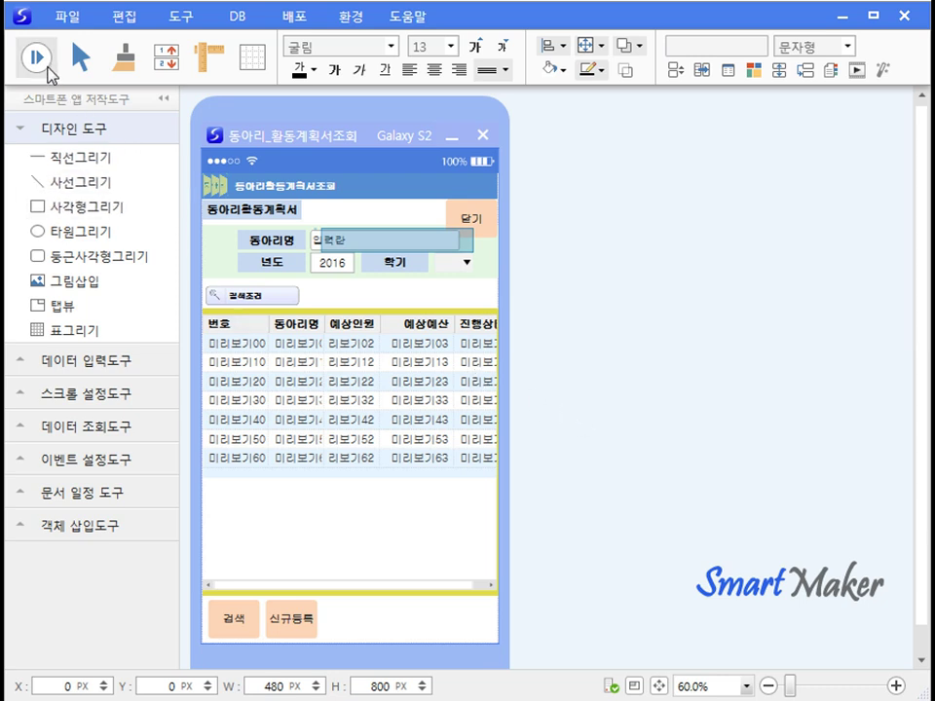
# Run the 동아리_활동계획서조회 form, select 'MBA 도전하기' as the 동아리명 and search for its activity plans
pyautogui.click(283, 144)
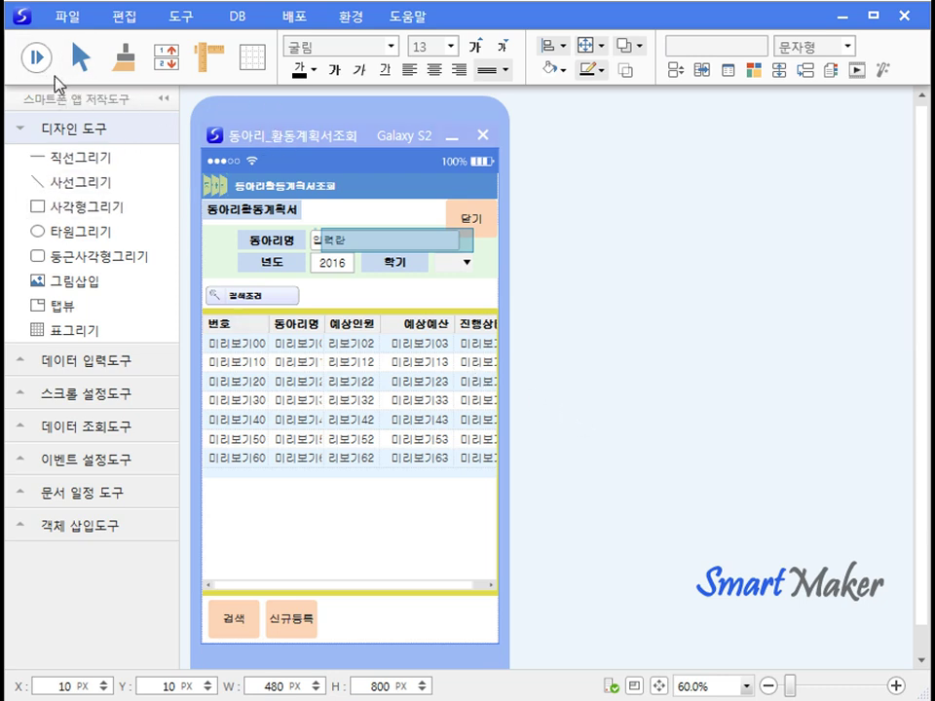
pyautogui.click(39, 63)
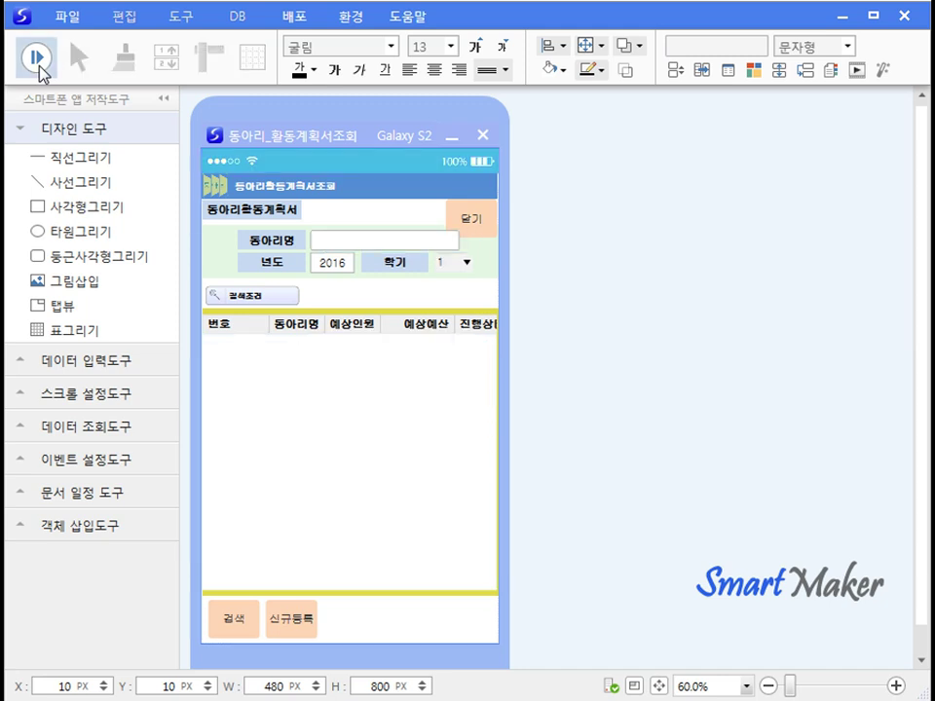
pyautogui.click(323, 246)
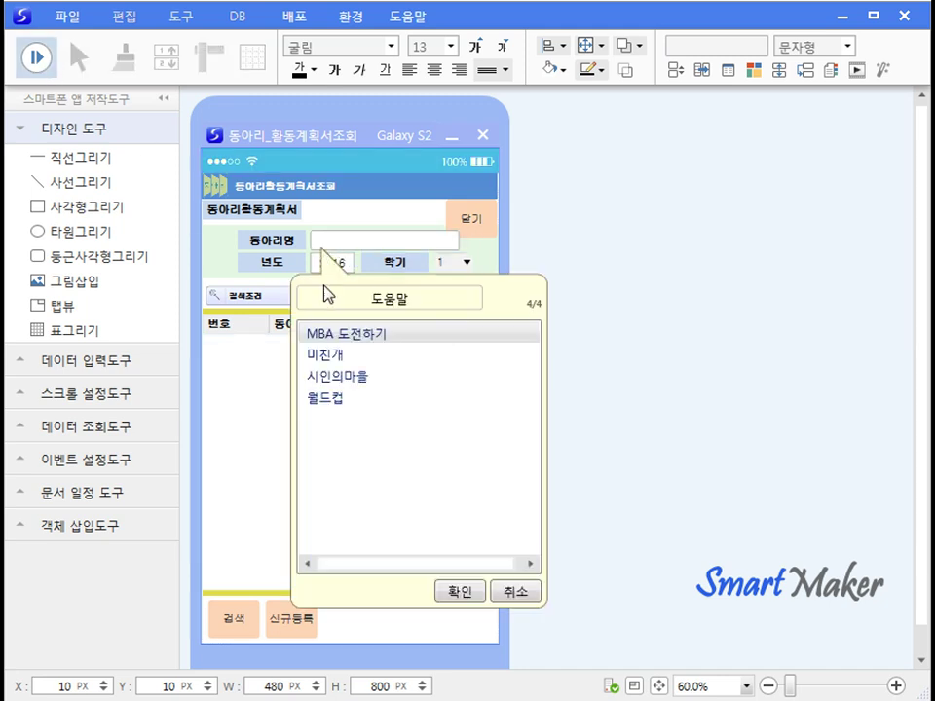
pyautogui.doubleClick(331, 336)
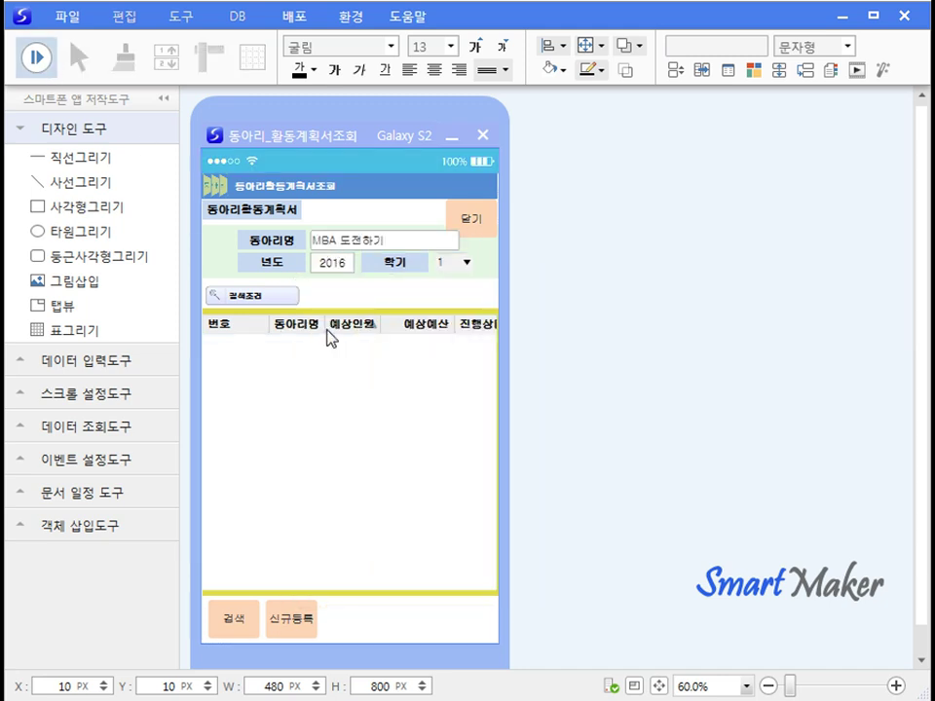
pyautogui.click(235, 643)
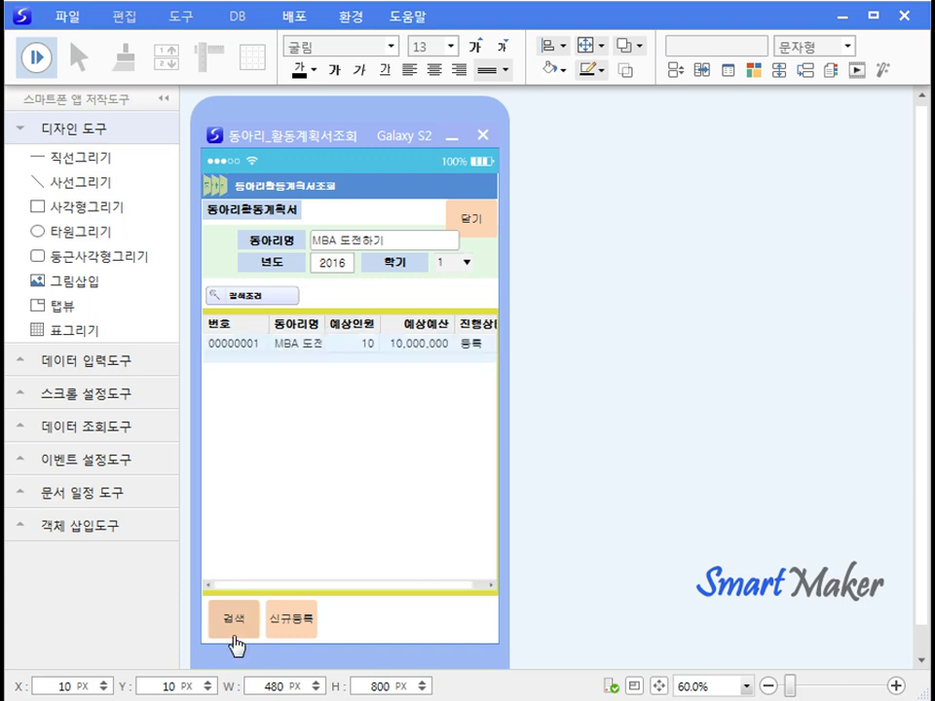
# Open plan 00000001 from the search results, place its 등록 form beside the list to examine it, and close it
pyautogui.click(297, 345)
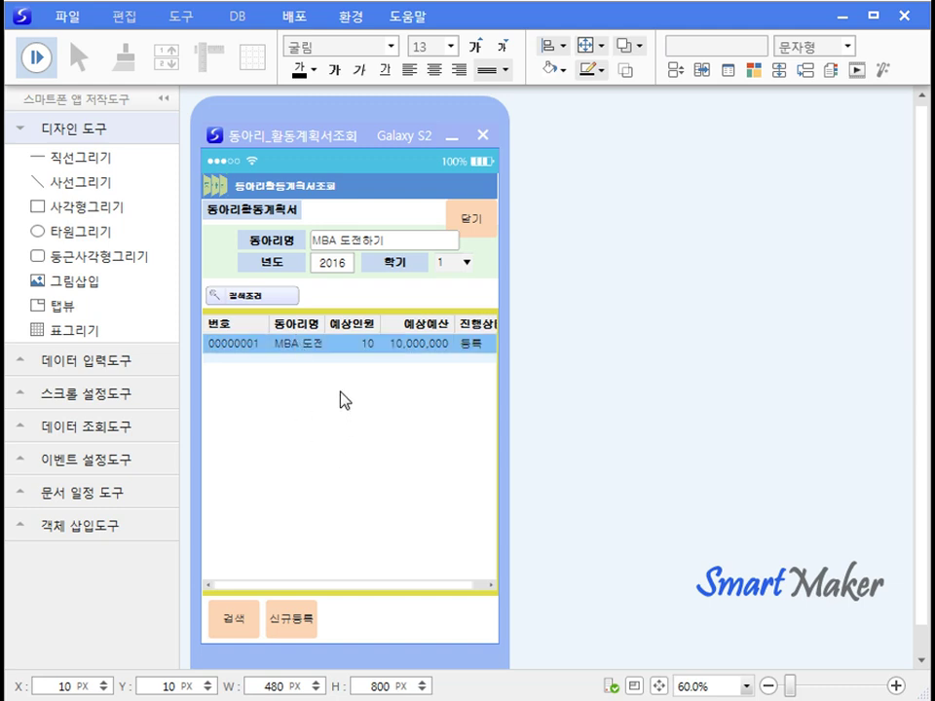
pyautogui.doubleClick(336, 345)
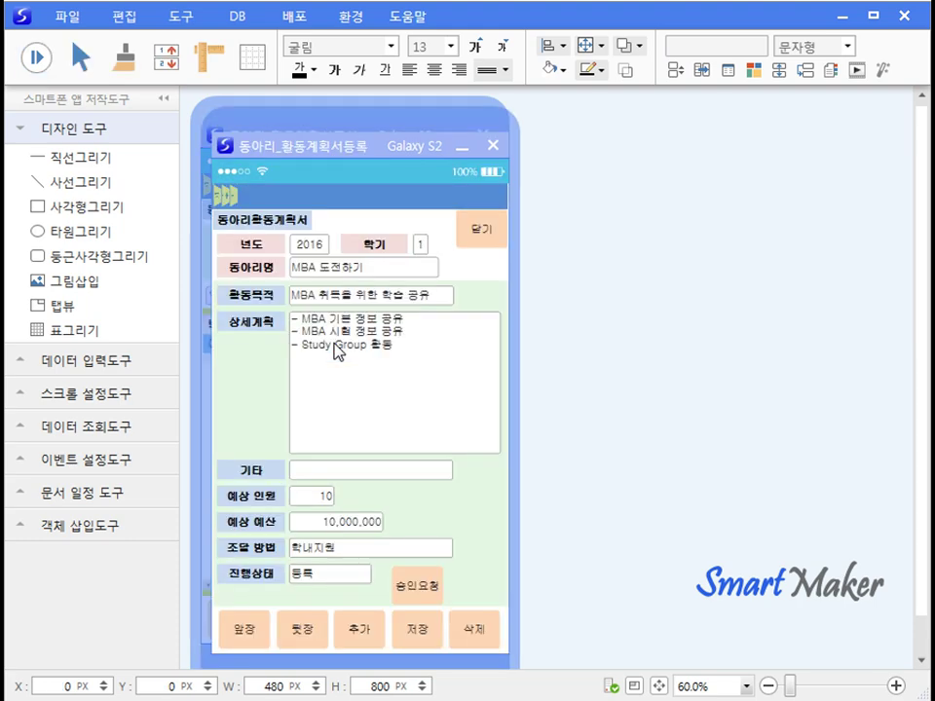
pyautogui.moveTo(298, 146); pyautogui.dragTo(620, 133)
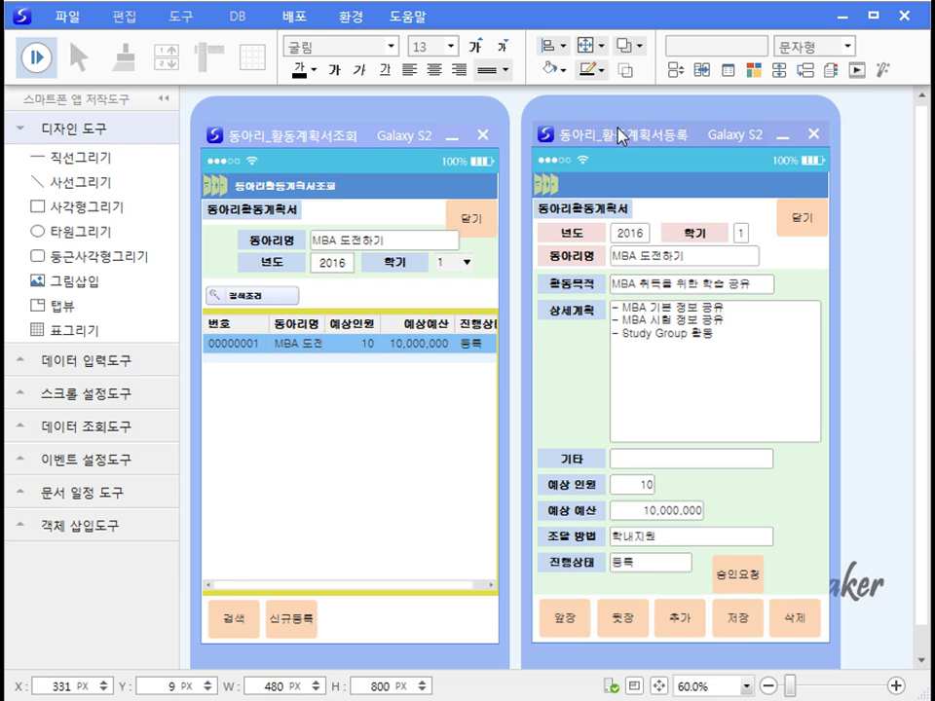
pyautogui.click(795, 224)
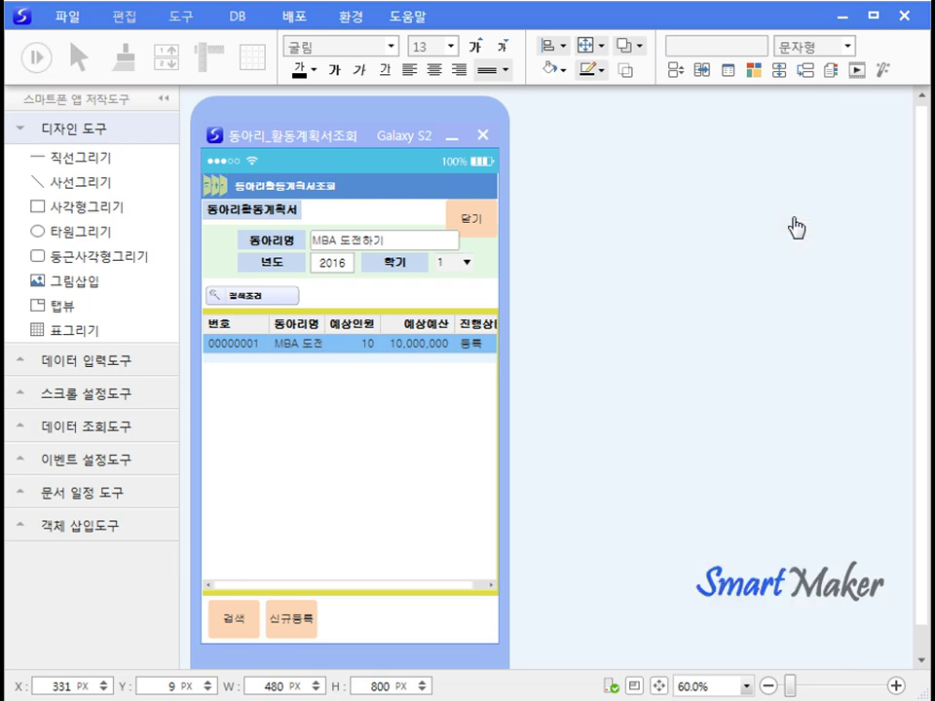
# Test saving and paging backward and forward from the 워크샵 plan in the 등록 form, and close the form
pyautogui.doubleClick(347, 340)
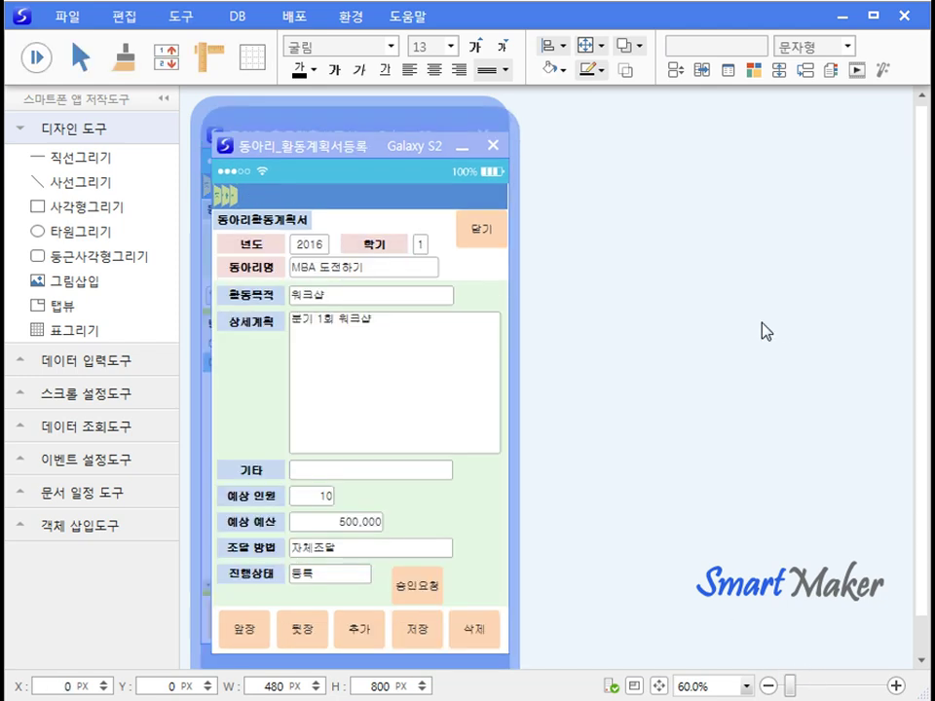
pyautogui.click(413, 628)
pyautogui.click(245, 640)
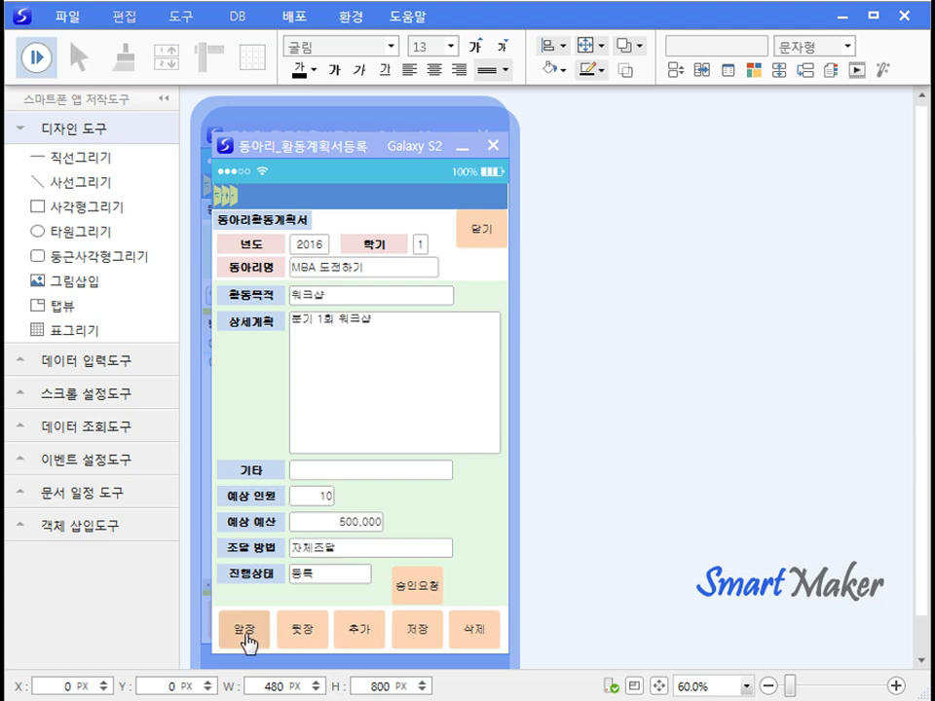
pyautogui.click(246, 640)
pyautogui.click(290, 638)
pyautogui.click(290, 638)
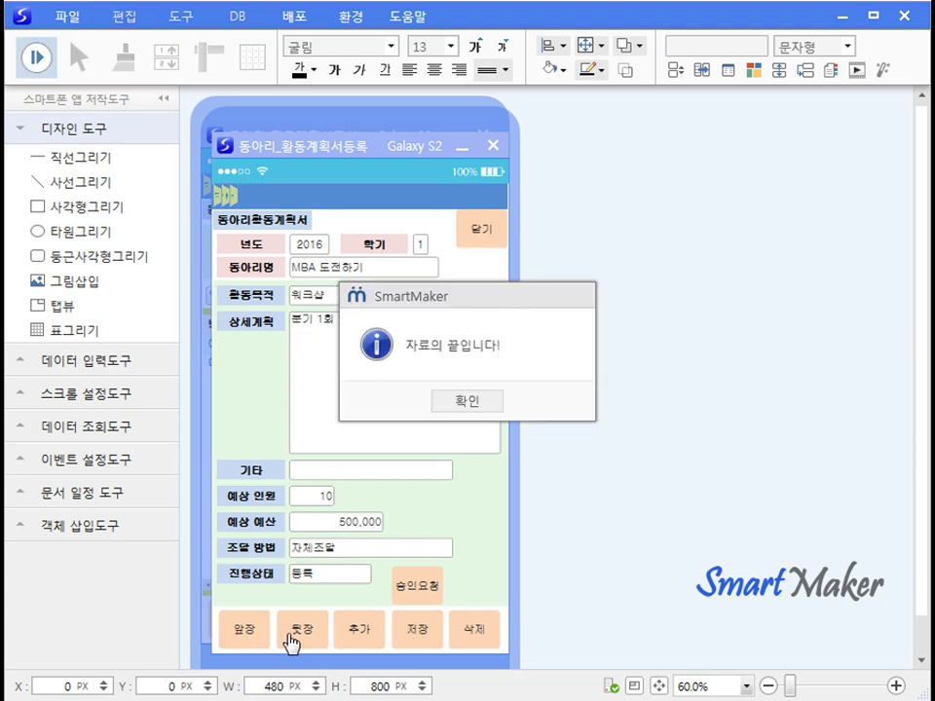
pyautogui.click(467, 399)
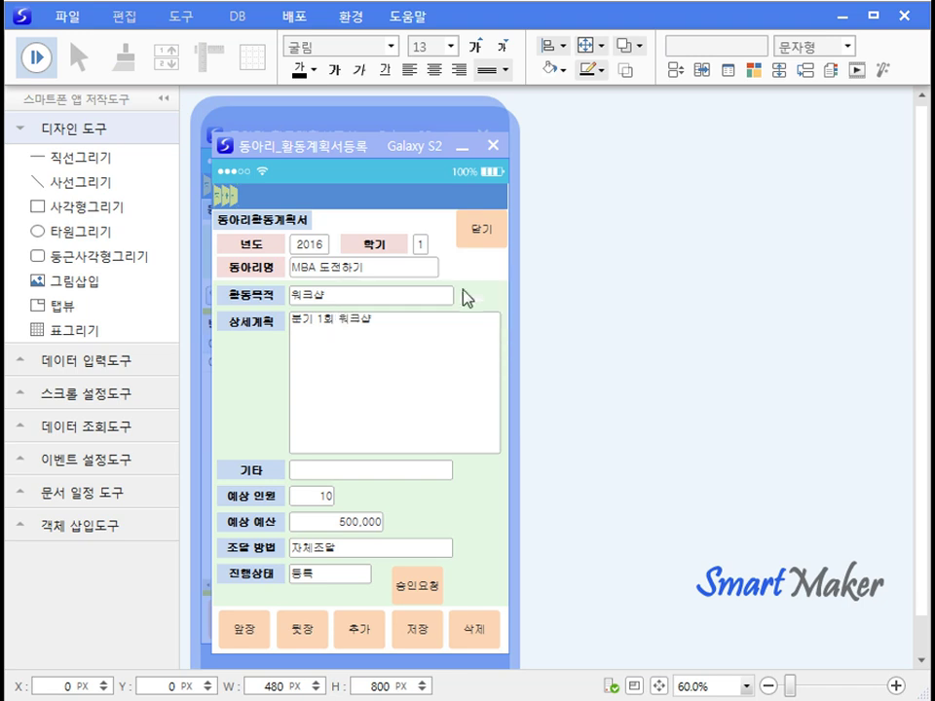
pyautogui.click(481, 241)
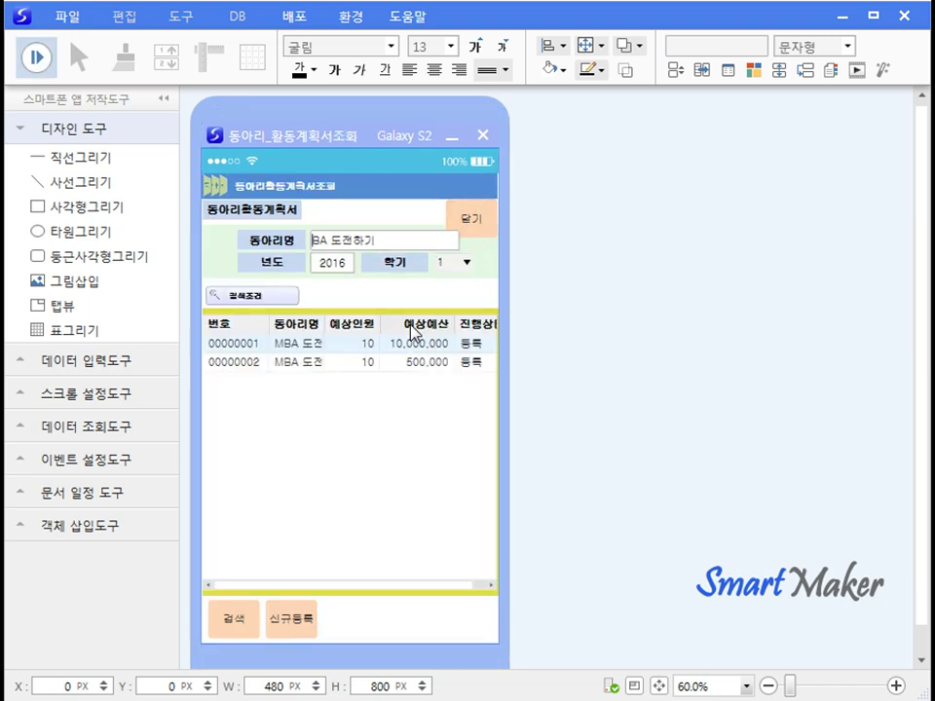
# Select '월드컵' as the 동아리명 in the 동아리_활동계획서조회 form and search for its activity plans
pyautogui.click(319, 242)
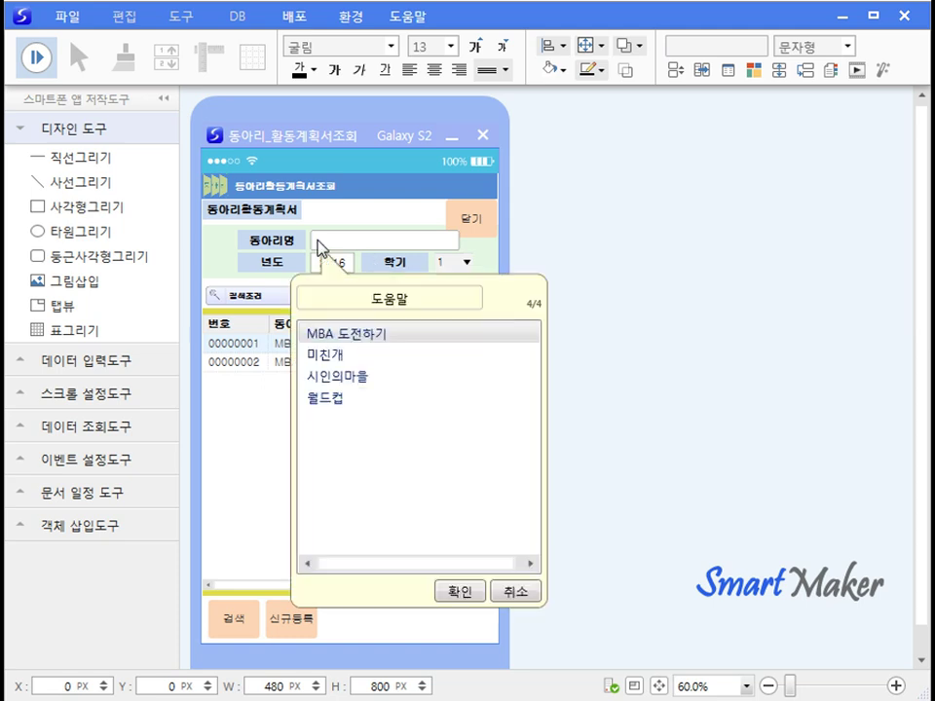
pyautogui.doubleClick(325, 399)
pyautogui.click(232, 621)
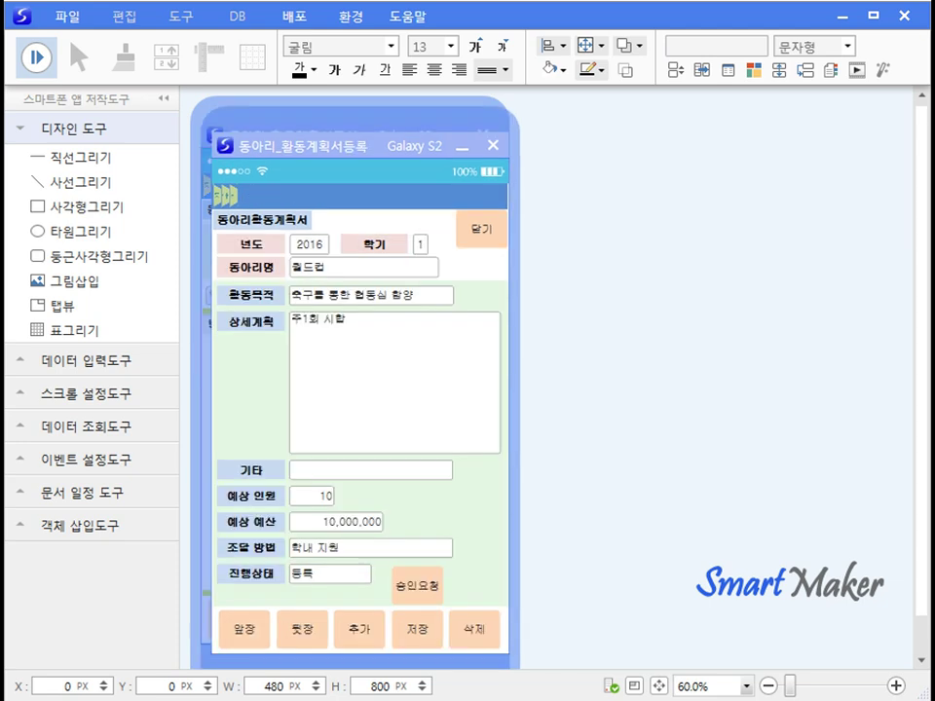
# Save the 월드컵 plan in the 등록 form and test paging with 앞장 and 뒷장
pyautogui.click(417, 629)
pyautogui.click(247, 630)
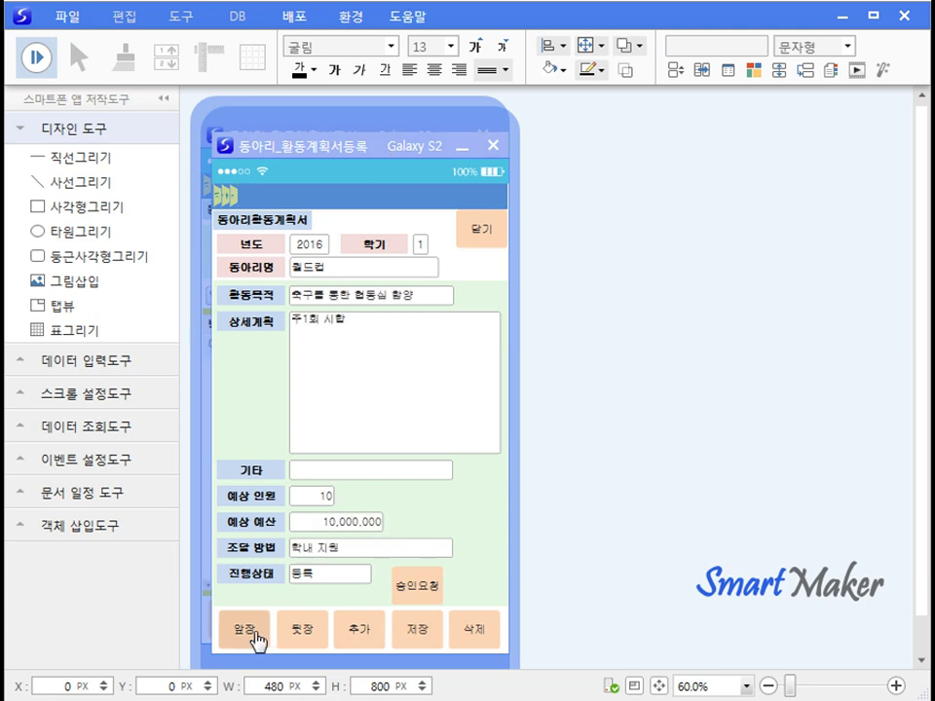
pyautogui.click(467, 401)
pyautogui.click(305, 629)
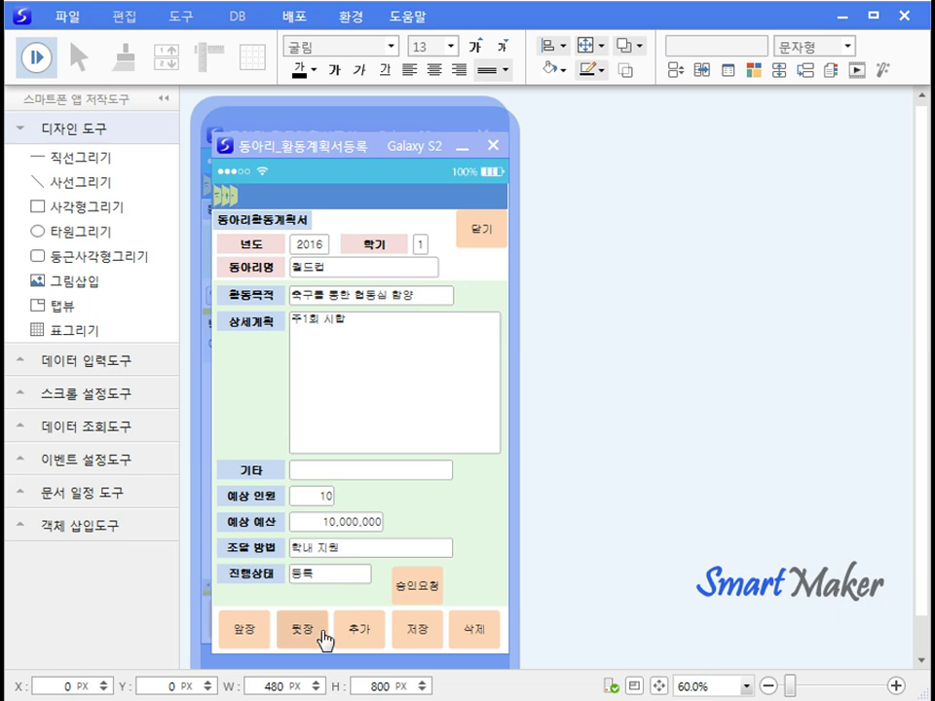
pyautogui.click(483, 405)
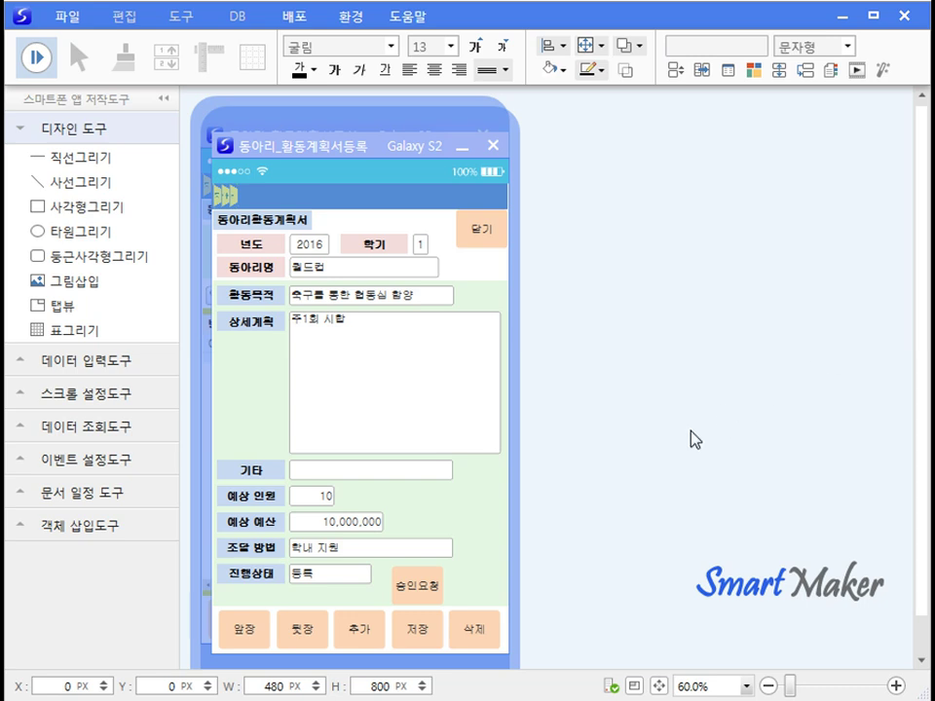
# Submit the 월드컵 plan for approval with 승인요청 and close the 등록 form
pyautogui.click(421, 587)
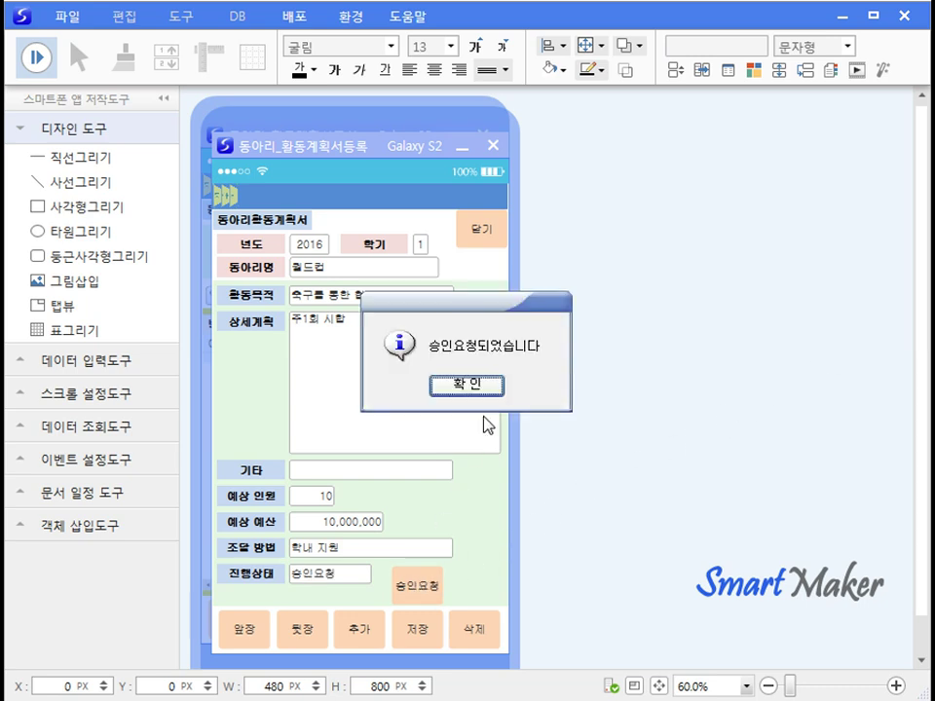
pyautogui.click(466, 387)
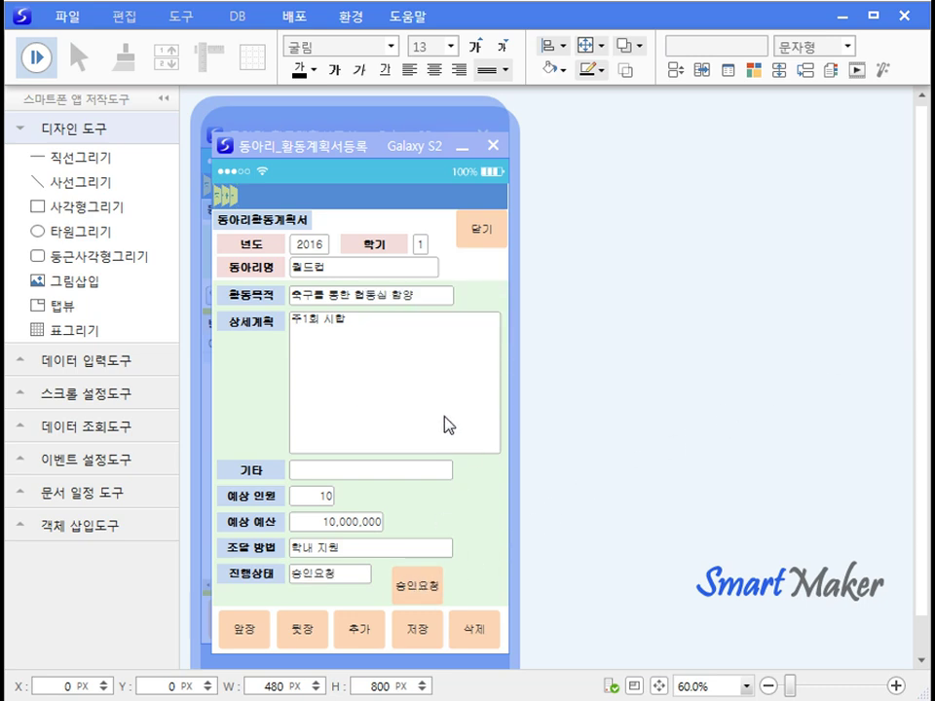
pyautogui.click(492, 238)
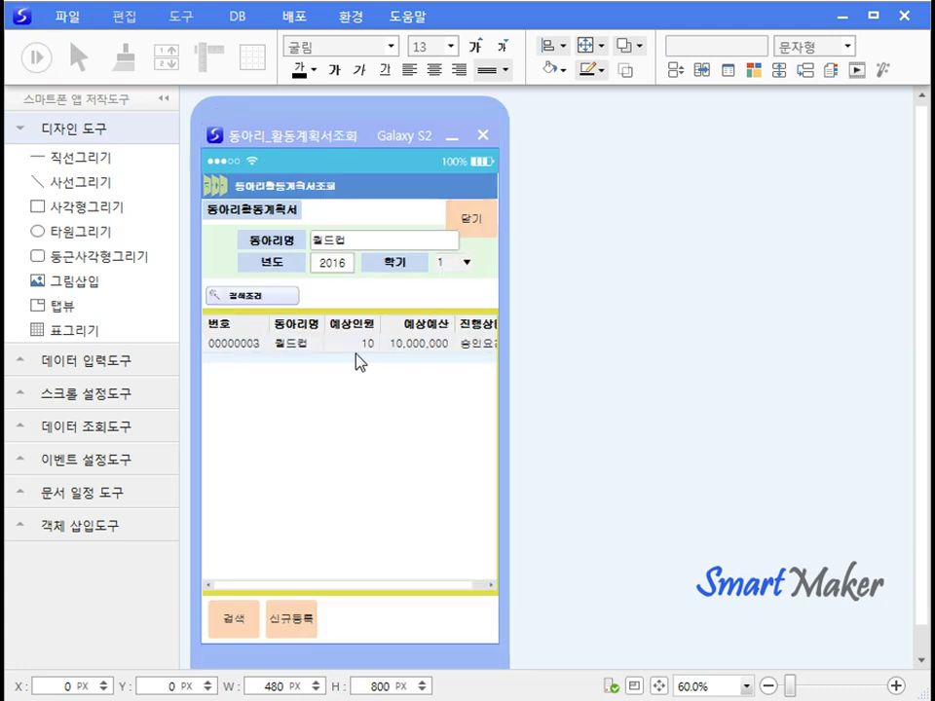
# Check the 월드컵 plan's 진행상태 in the search results and restore the minimized 동아리_활동계획서조회 form
pyautogui.click(426, 346)
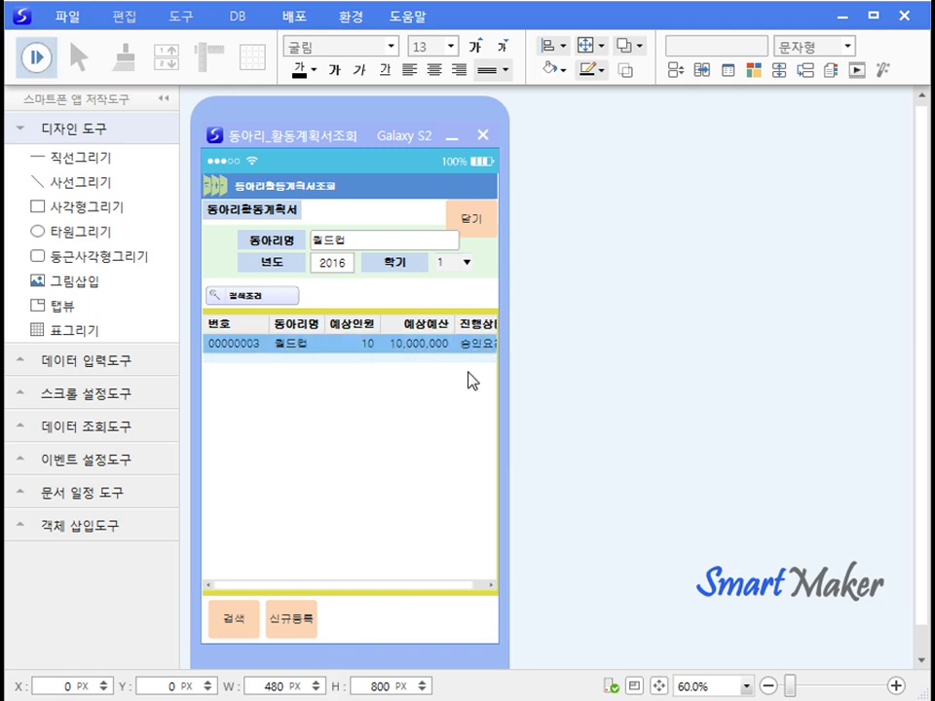
pyautogui.click(477, 585)
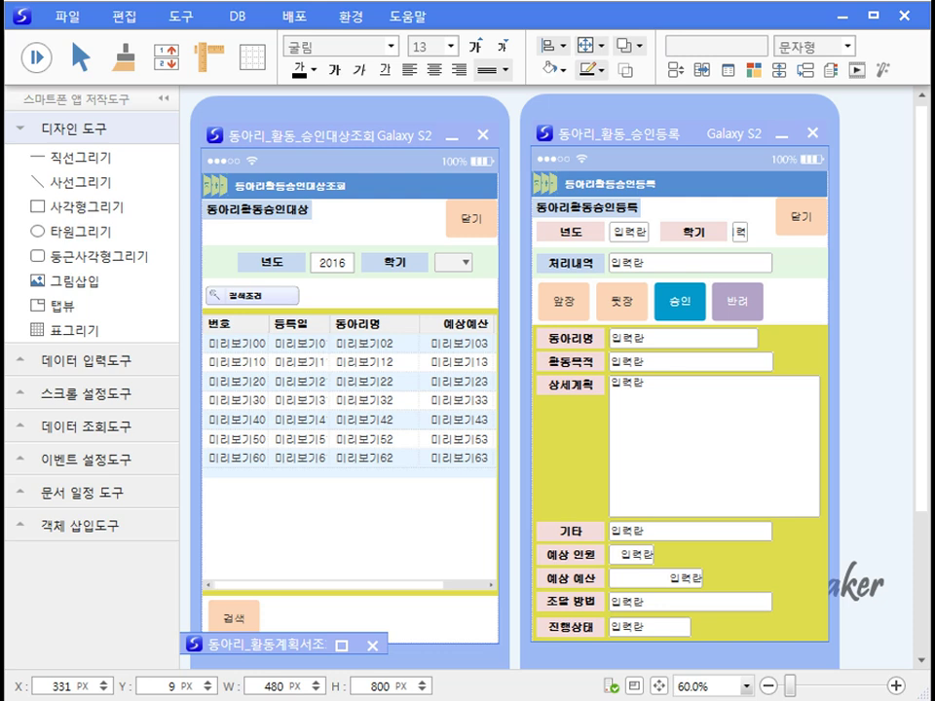
pyautogui.click(342, 645)
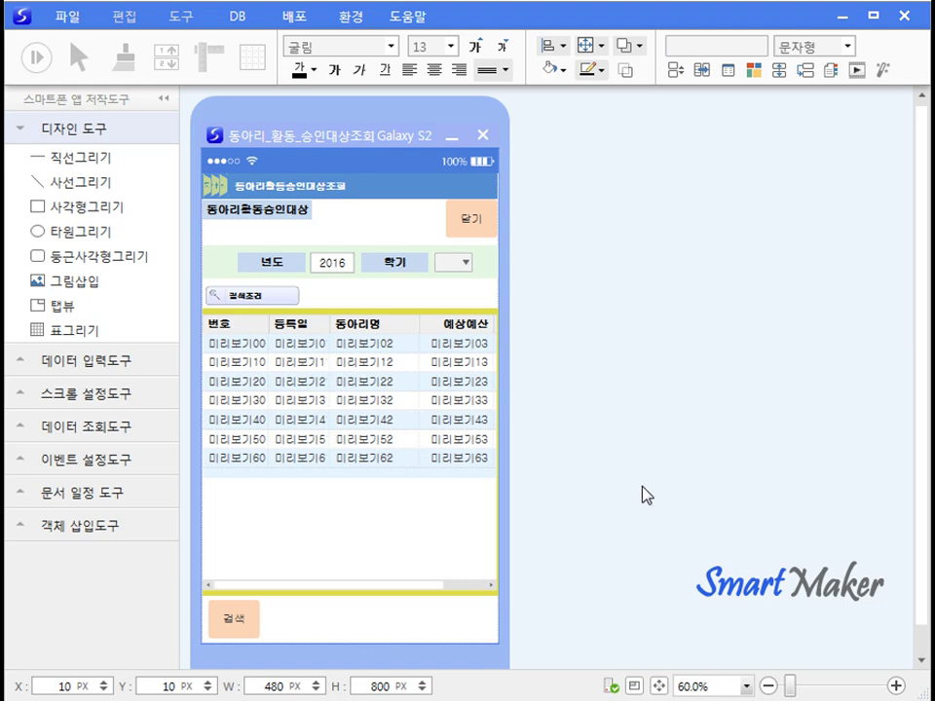
# Save and compile the 동아리_활동_승인대상조회 form's 업무규칙 script, then close the compile result and the script
pyautogui.rightClick(413, 620)
pyautogui.press('Escape')
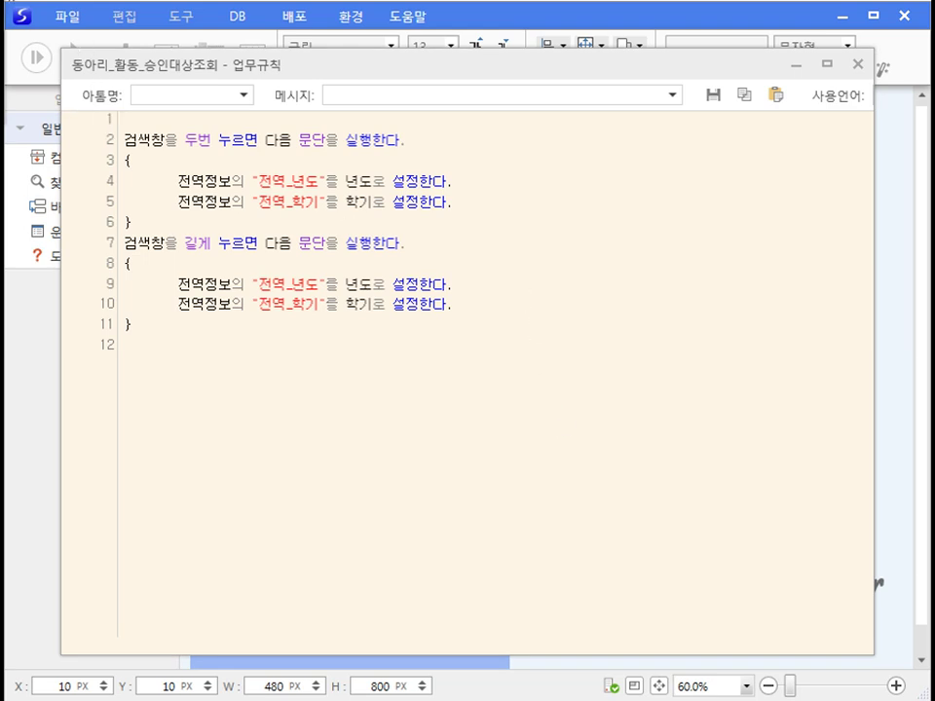
pyautogui.hotkey('ctrl', 's')
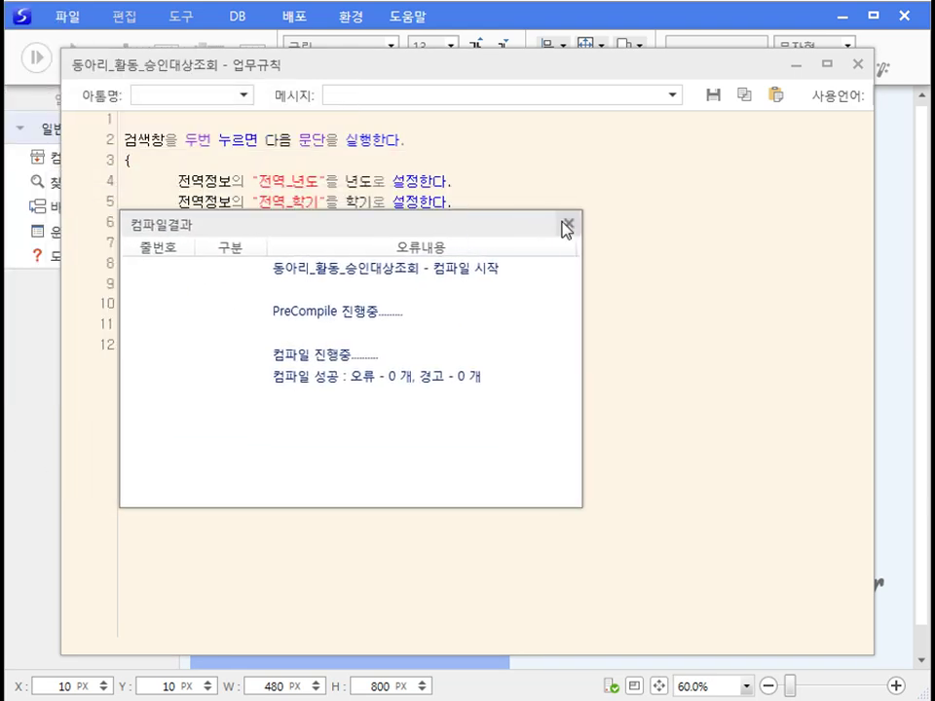
pyautogui.click(564, 222)
pyautogui.click(857, 64)
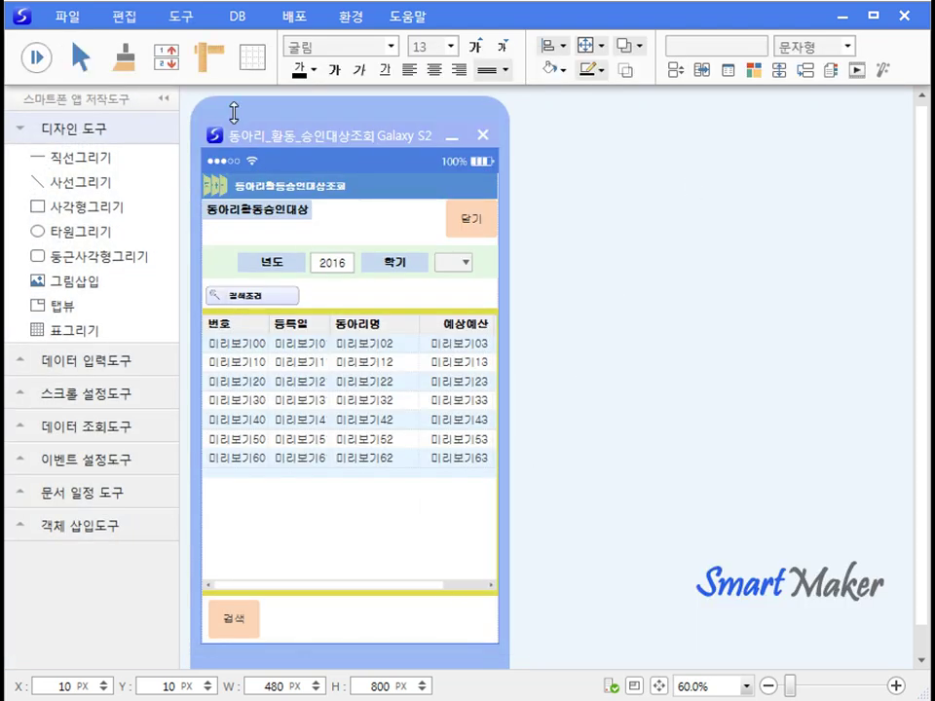
# Open the 동아리_활동_승인대상조회 form's DB처리객체 and add 조건설정 to the 검색창_찾아오기 object
pyautogui.click(179, 21)
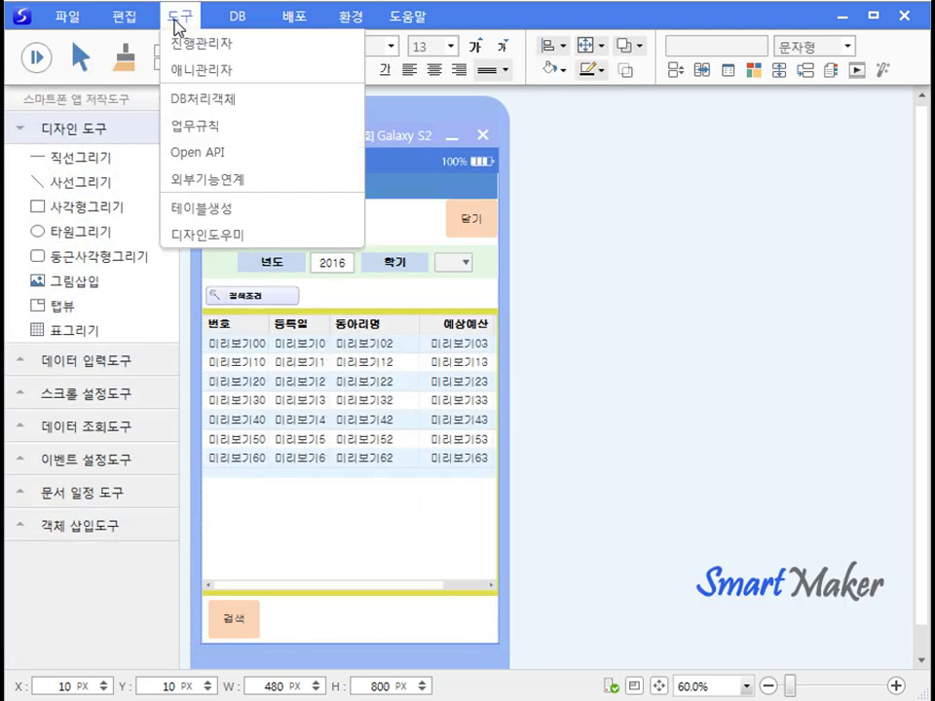
pyautogui.click(180, 102)
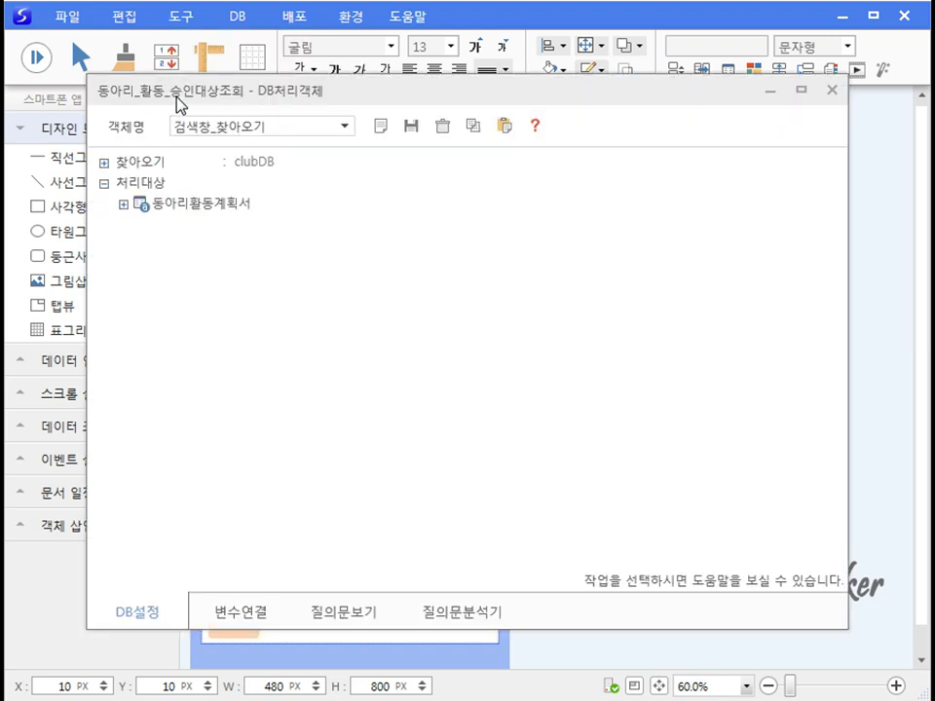
pyautogui.click(354, 127)
pyautogui.click(355, 129)
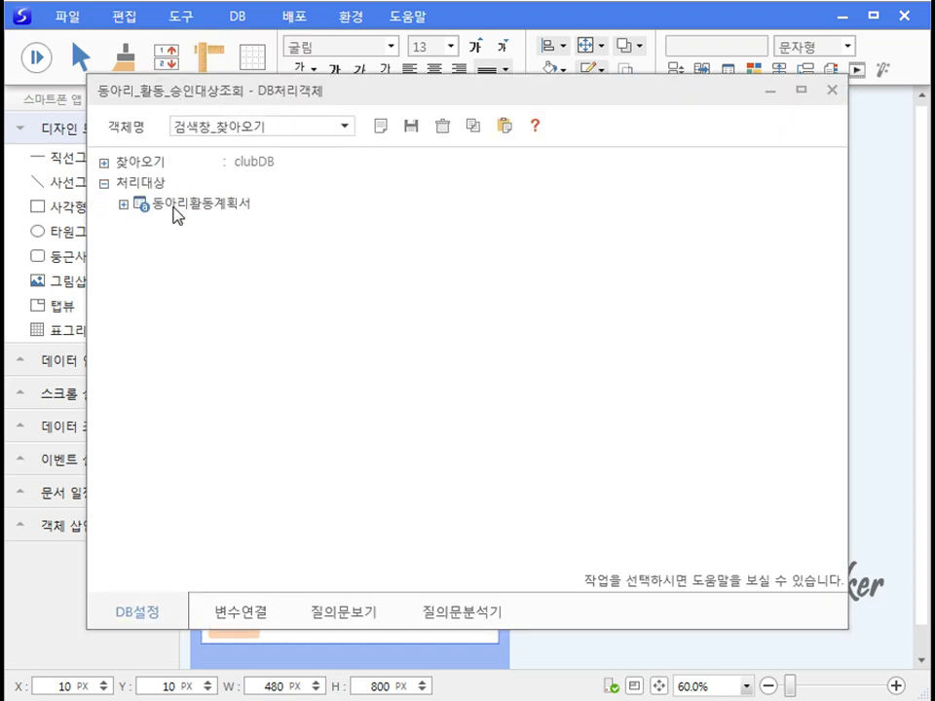
pyautogui.rightClick(604, 265)
pyautogui.click(661, 277)
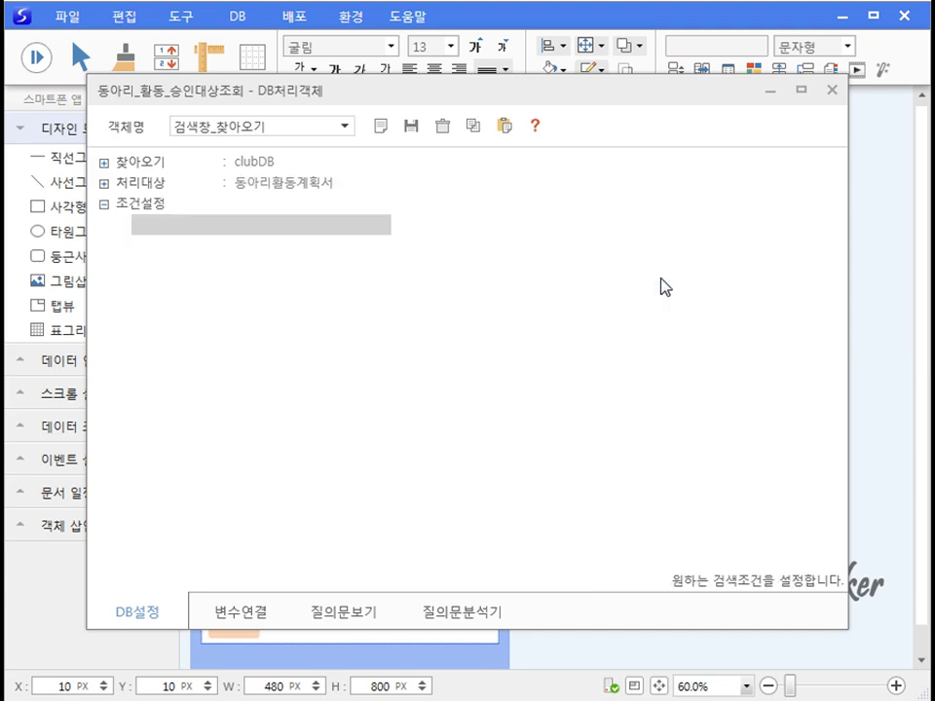
# Define the first search condition of 검색창_찾아오기 as ⓐ년도 = '#년도'
pyautogui.click(195, 226)
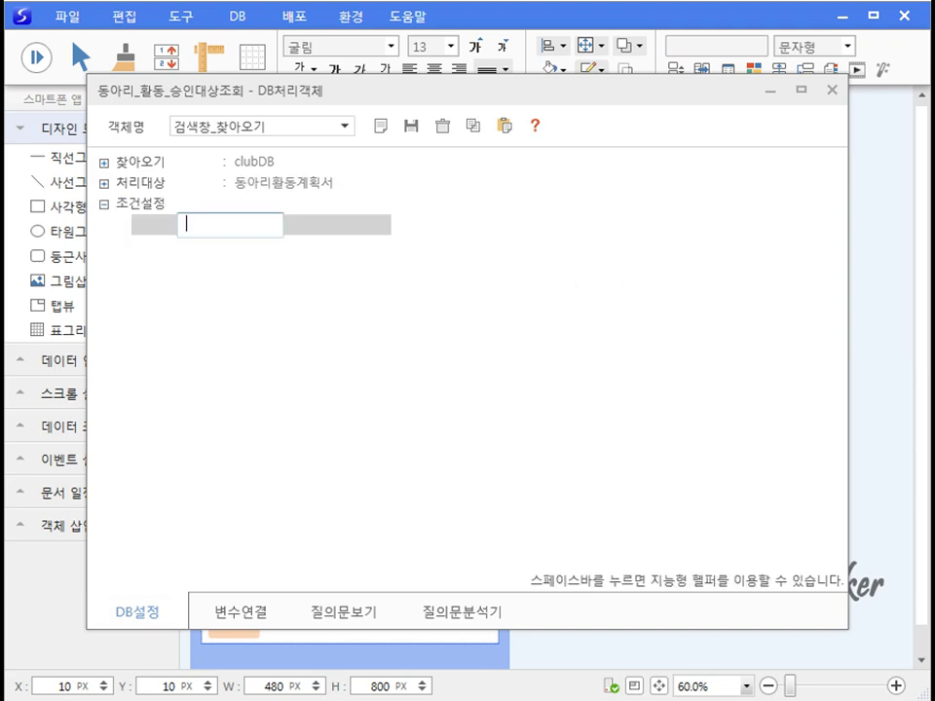
pyautogui.rightClick(303, 286)
pyautogui.moveTo(382, 299)
pyautogui.click(499, 468)
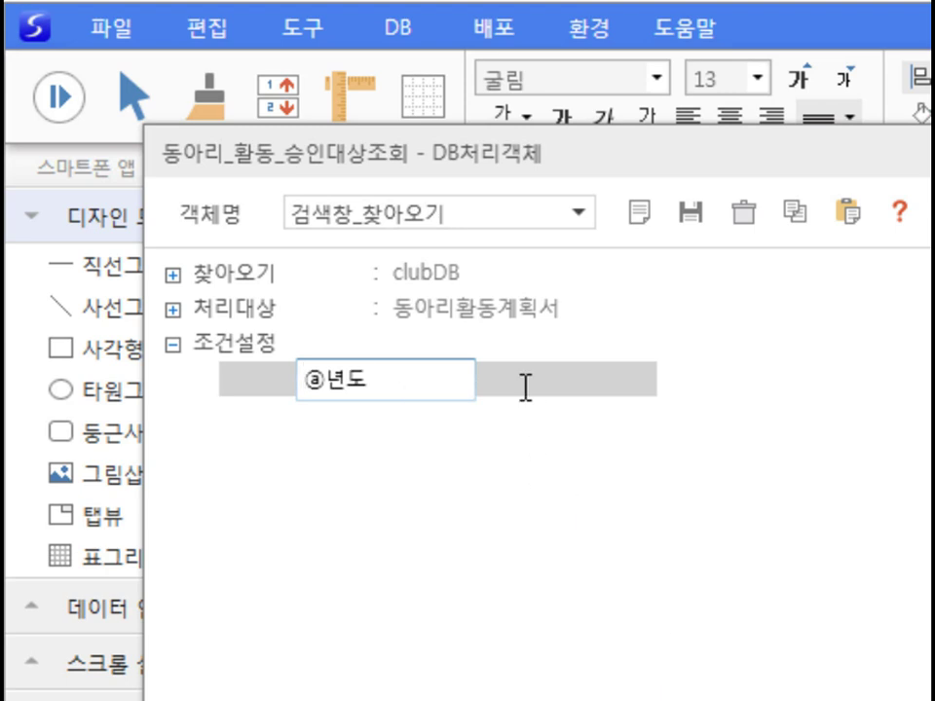
pyautogui.rightClick(546, 415)
pyautogui.click(567, 438)
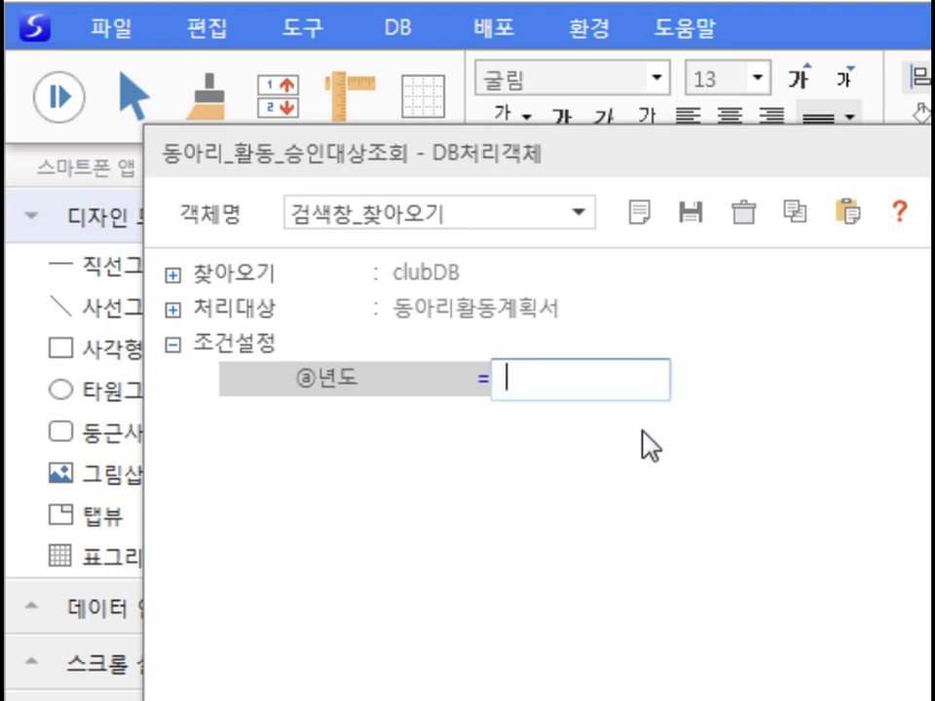
pyautogui.rightClick(643, 438)
pyautogui.moveTo(779, 454)
pyautogui.click(901, 499)
# Add a second search condition joined with 그리고: ⓐ학기 = '#학기'
pyautogui.rightClick(769, 599)
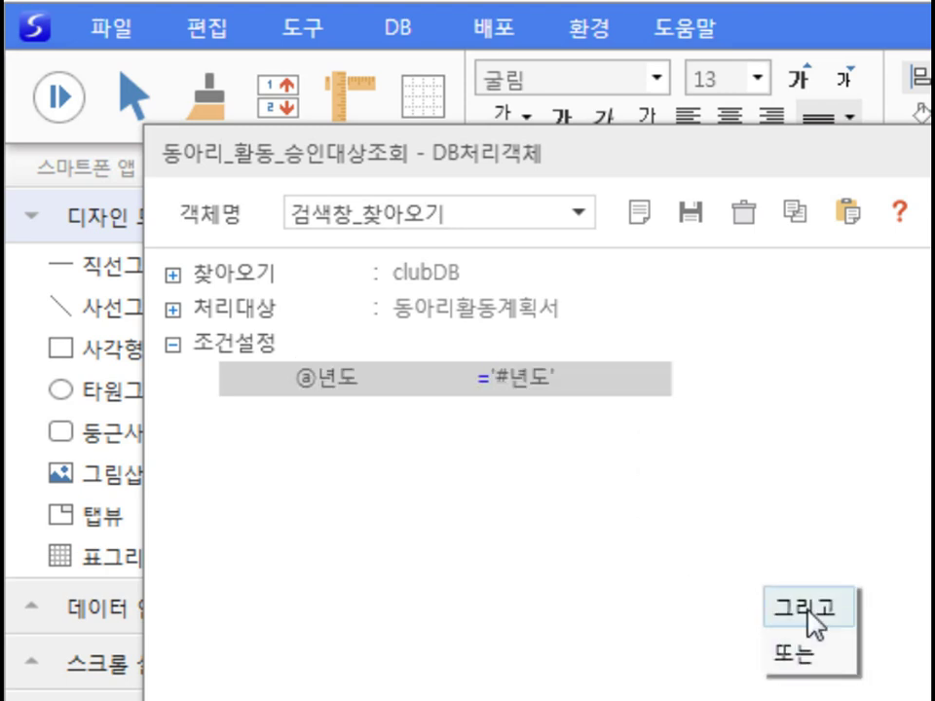
pyautogui.click(785, 620)
pyautogui.rightClick(765, 591)
pyautogui.click(838, 604)
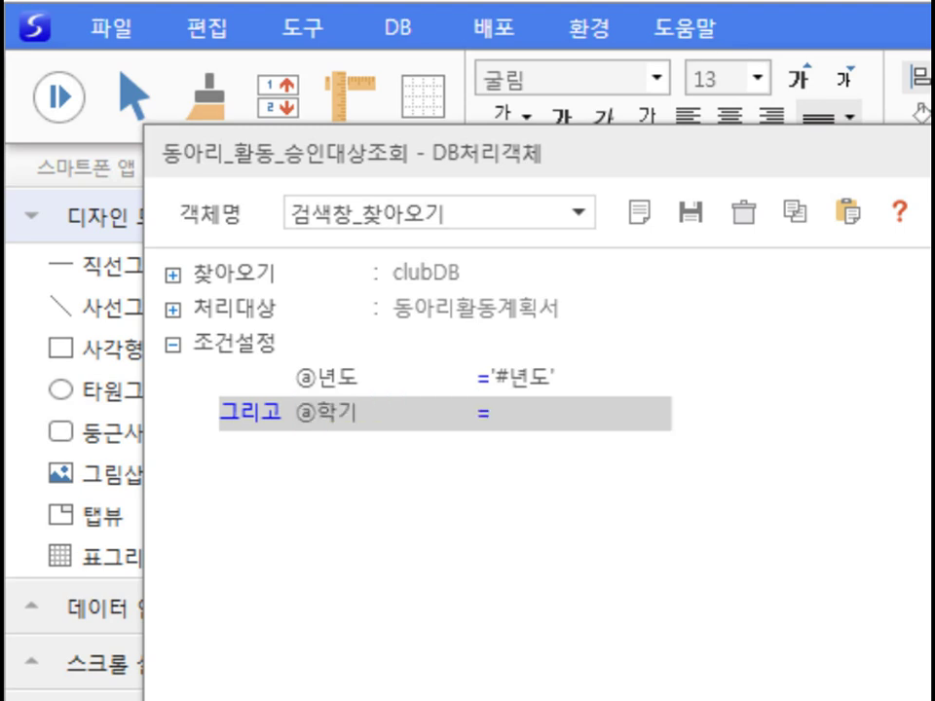
pyautogui.write("'#학기'")
pyautogui.press('Return')
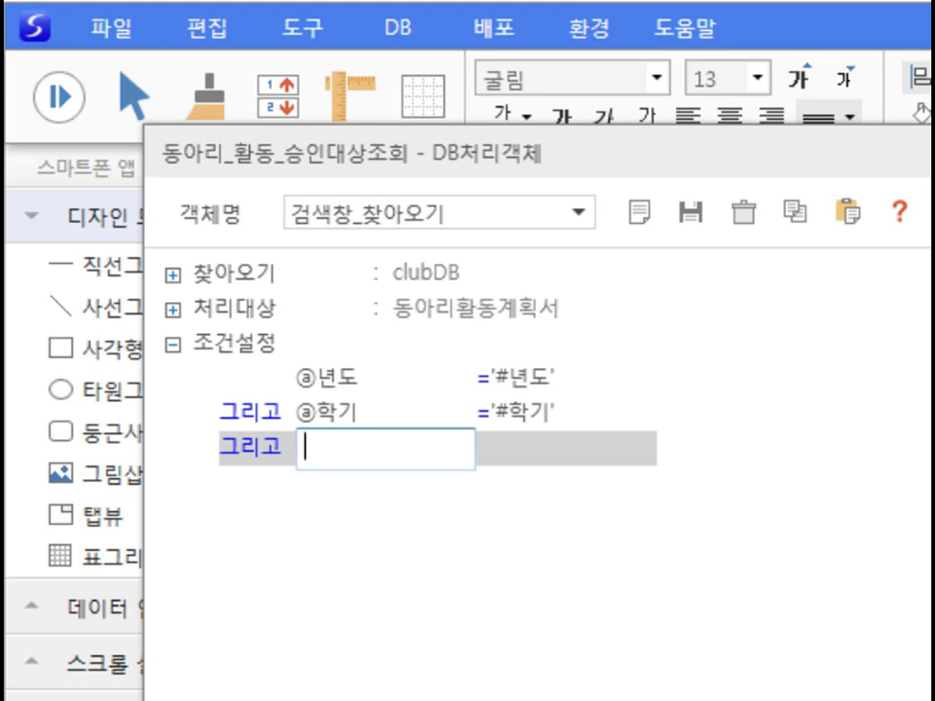
# Complete the third 그리고 search condition as ⓐ진행상태 = '승인요청'
pyautogui.write('ⓐ진행상태')
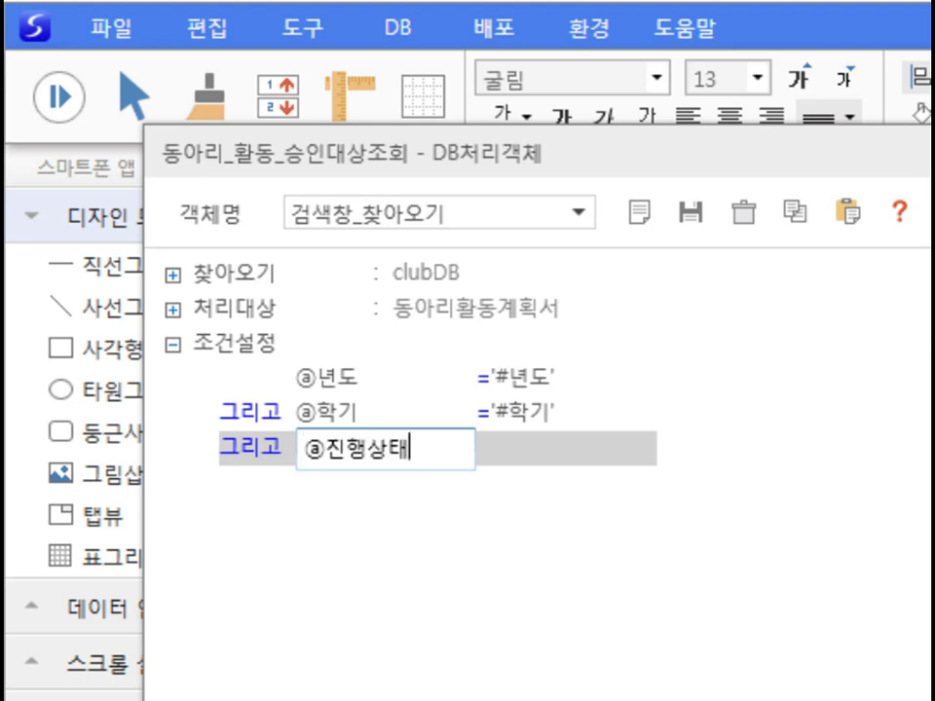
pyautogui.press('Return')
pyautogui.click(843, 682)
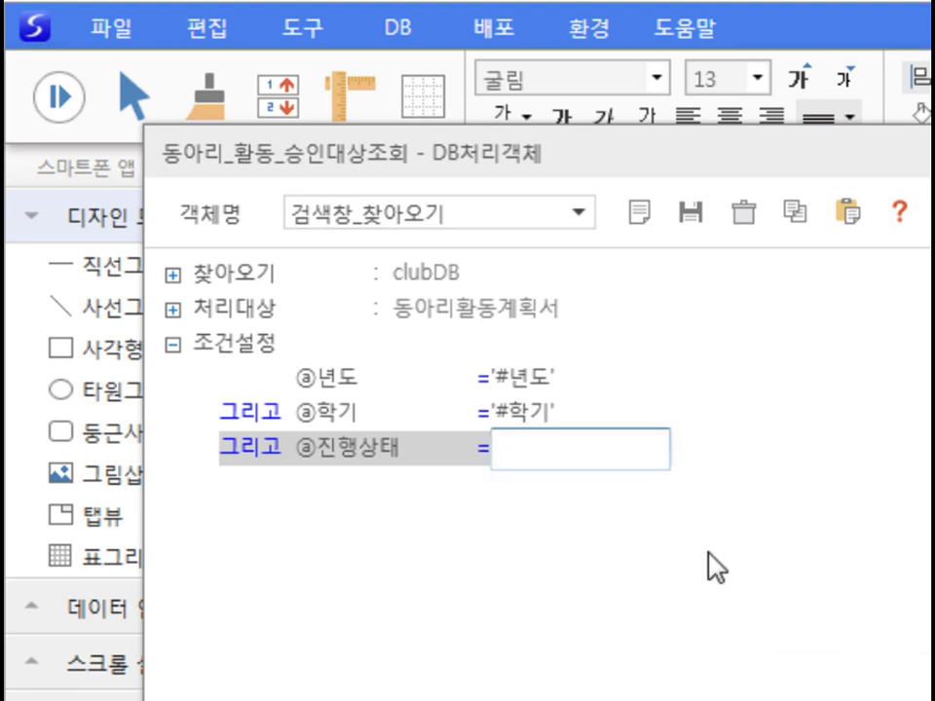
pyautogui.write("'승인오")
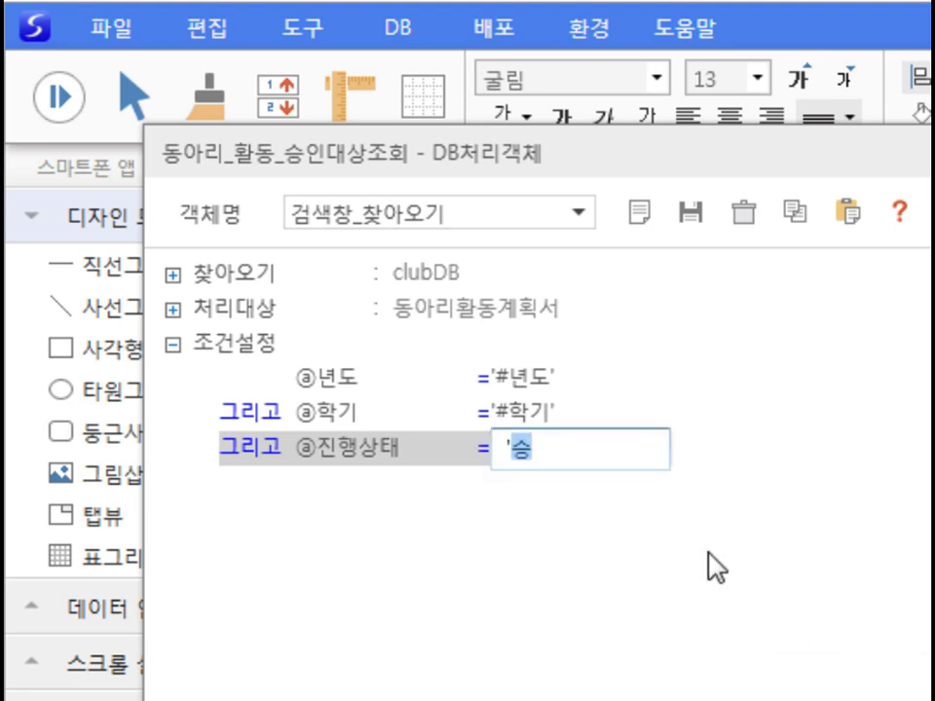
pyautogui.write("청'")
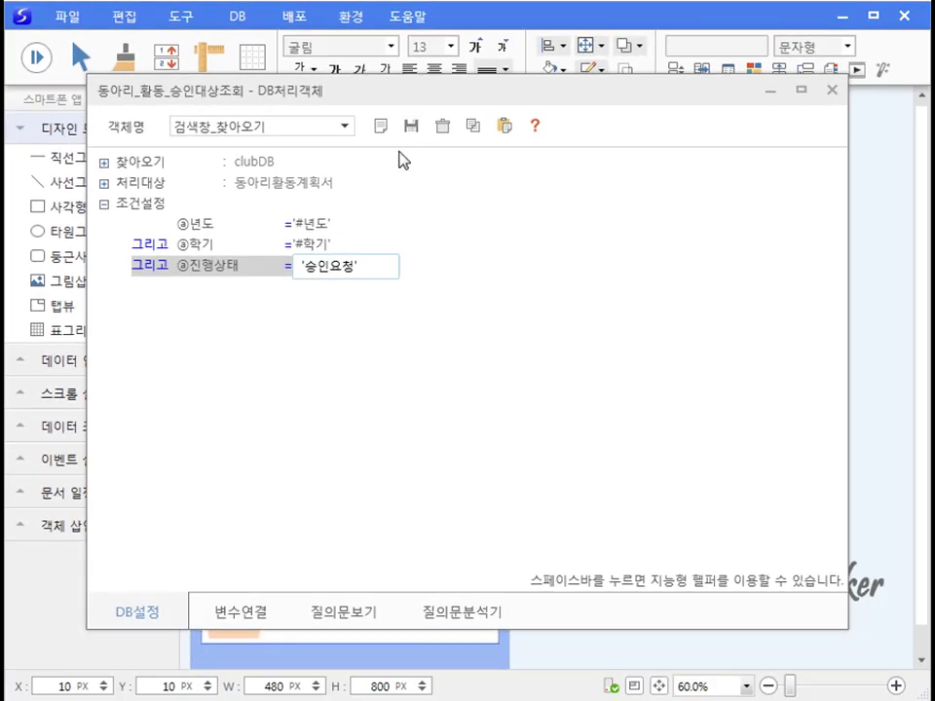
# Save the 검색창_찾아오기 conditions and close the DB처리객체 window
pyautogui.click(411, 125)
pyautogui.click(465, 401)
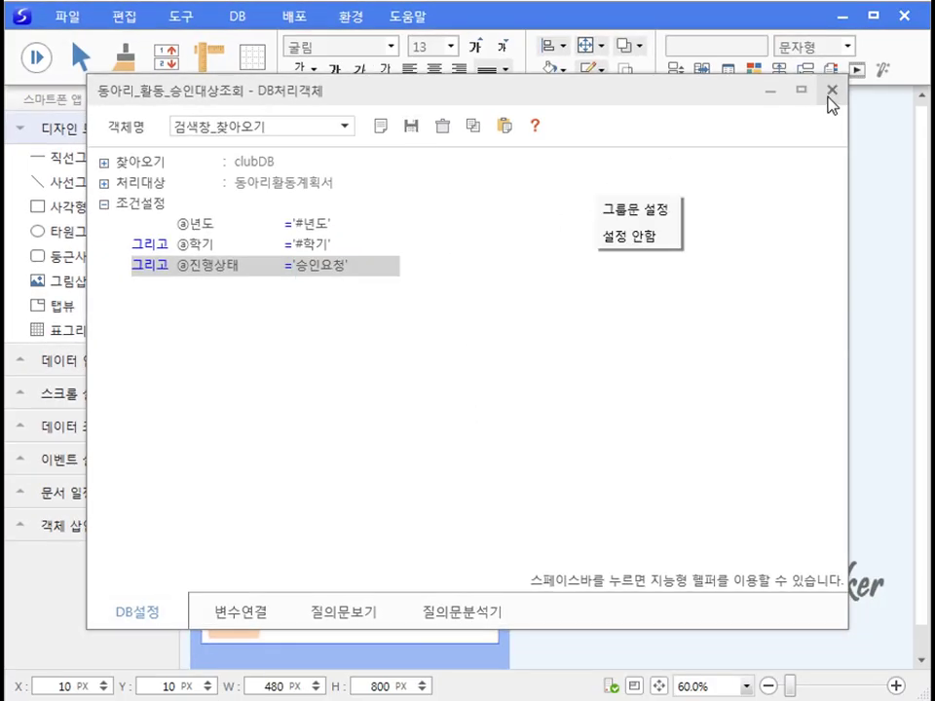
pyautogui.click(831, 89)
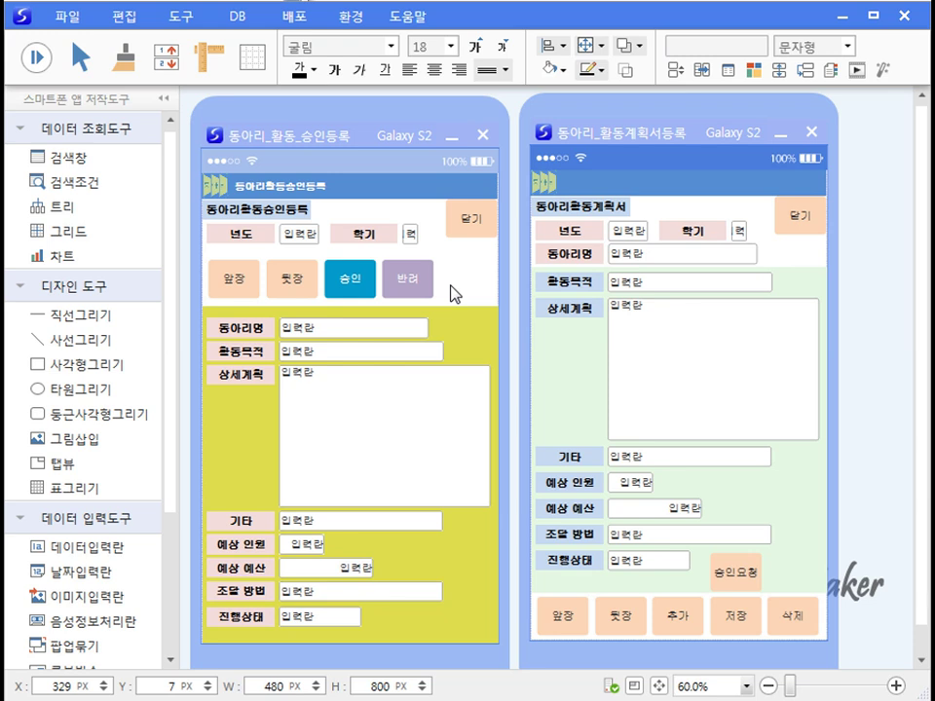
# Compare the 추가 button of the 동아리_활동계획서등록 form with the 승인 button of the 동아리_활동_승인등록 form
pyautogui.click(686, 628)
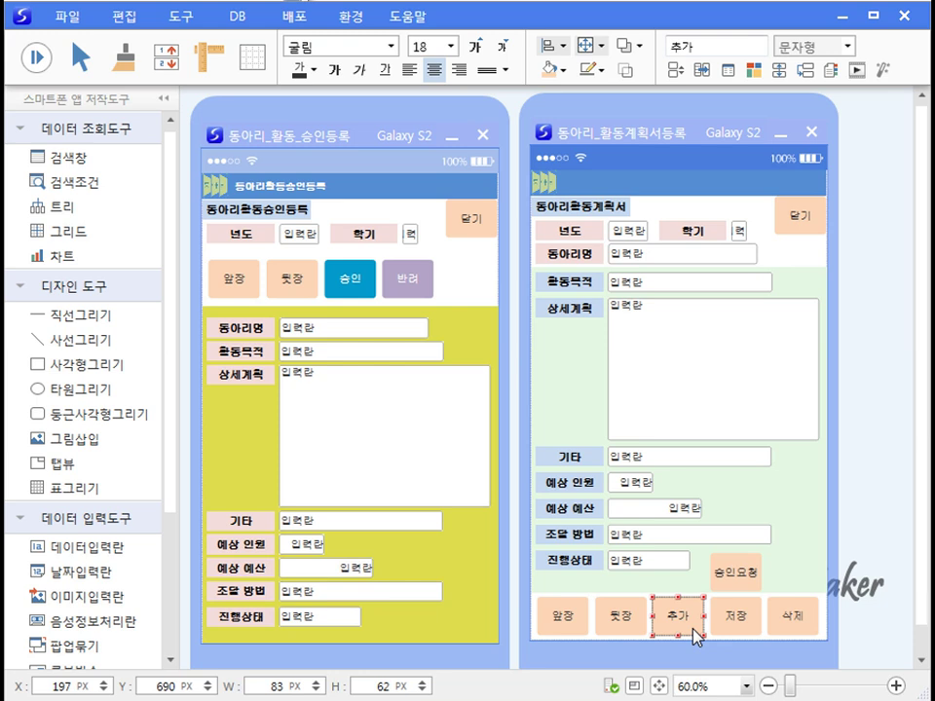
pyautogui.click(360, 299)
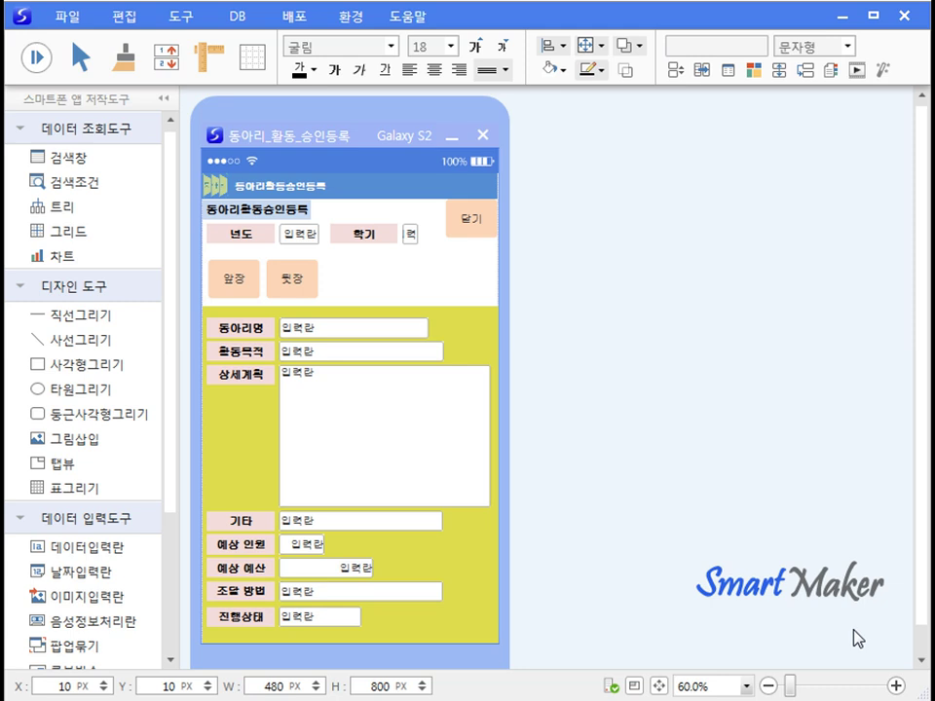
# Widen the 동아리_활동_승인등록 form to reveal the 번호 field and examine its data properties
pyautogui.moveTo(504, 492); pyautogui.dragTo(676, 488)
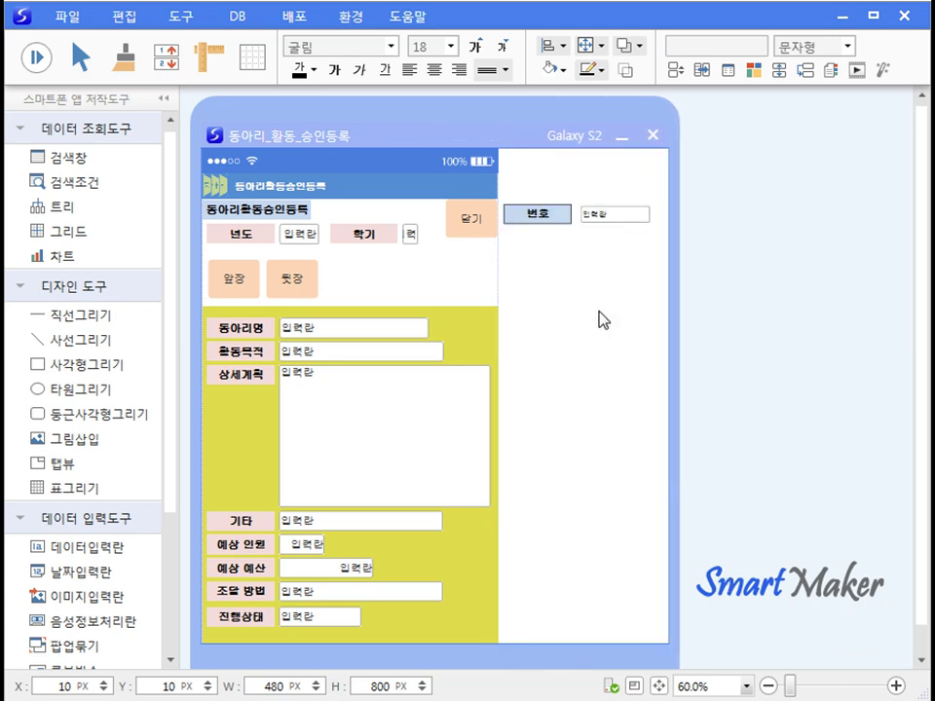
pyautogui.rightClick(600, 216)
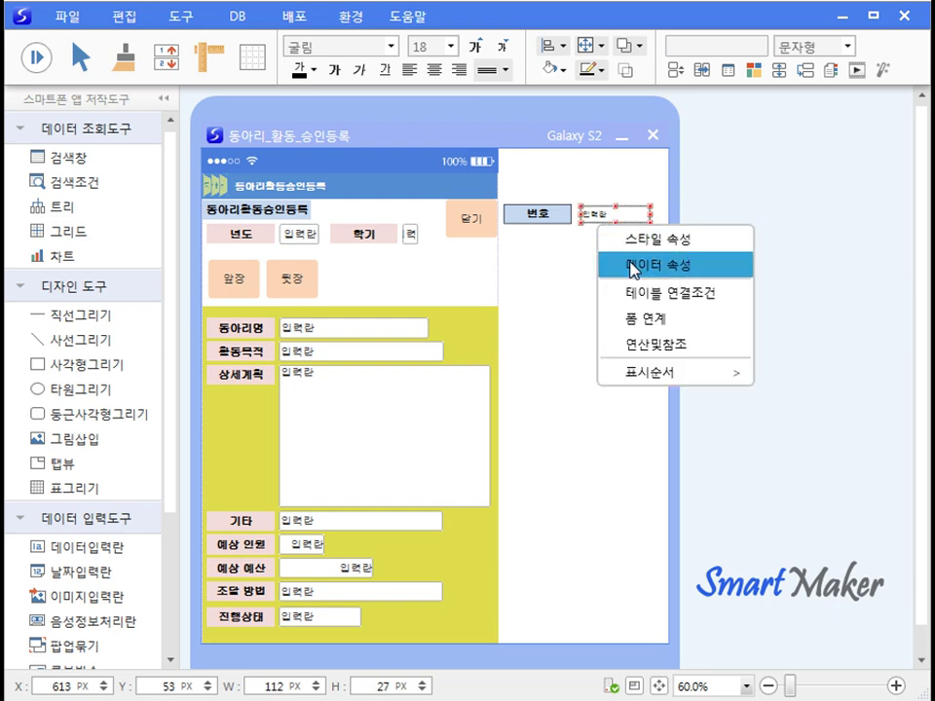
pyautogui.click(635, 265)
pyautogui.moveTo(640, 268); pyautogui.dragTo(618, 262)
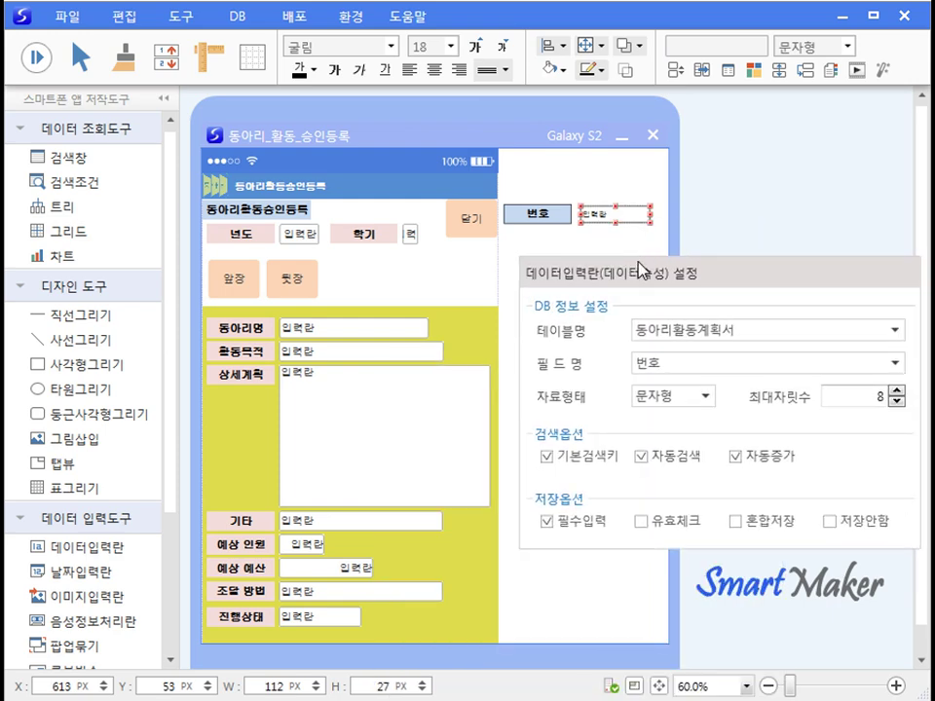
# Examine the style properties of the 년도 and 학기 input fields, including their default values
pyautogui.rightClick(309, 243)
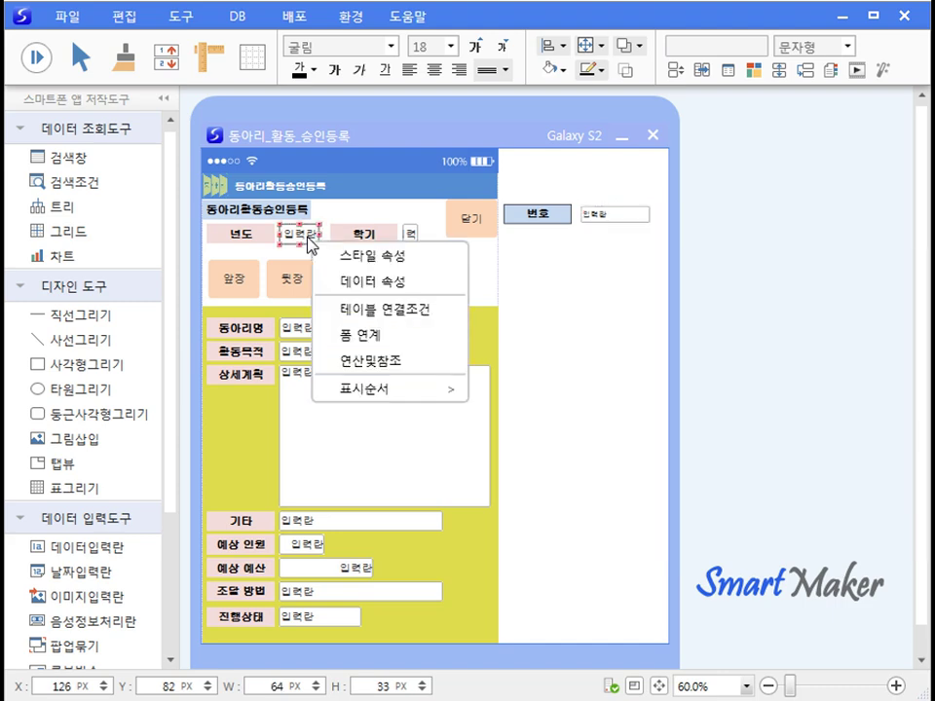
pyautogui.click(373, 257)
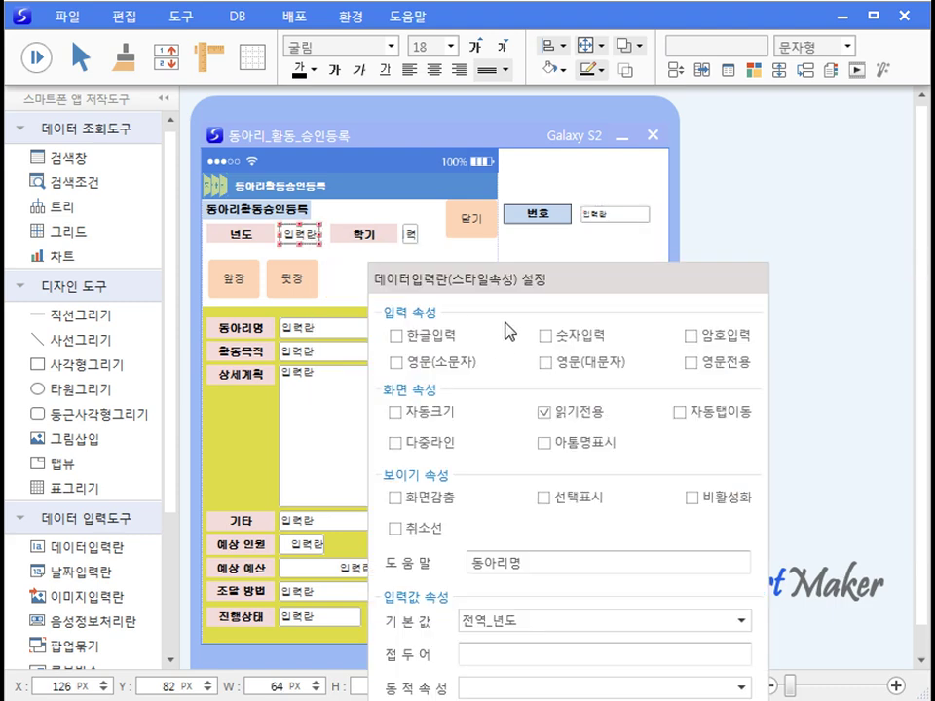
pyautogui.moveTo(529, 286); pyautogui.dragTo(524, 195)
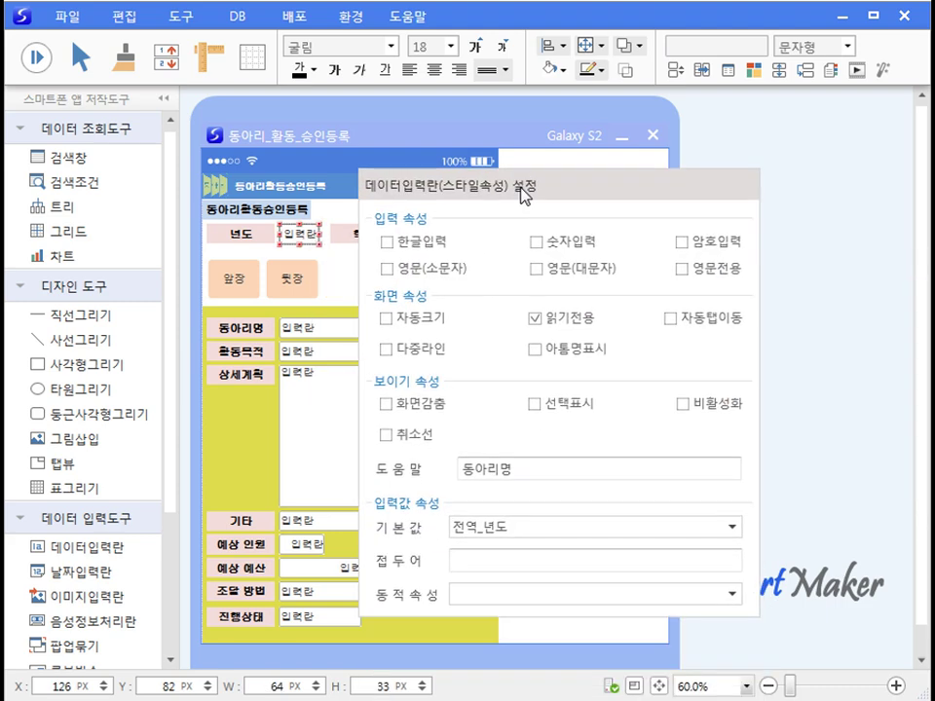
pyautogui.click(774, 467)
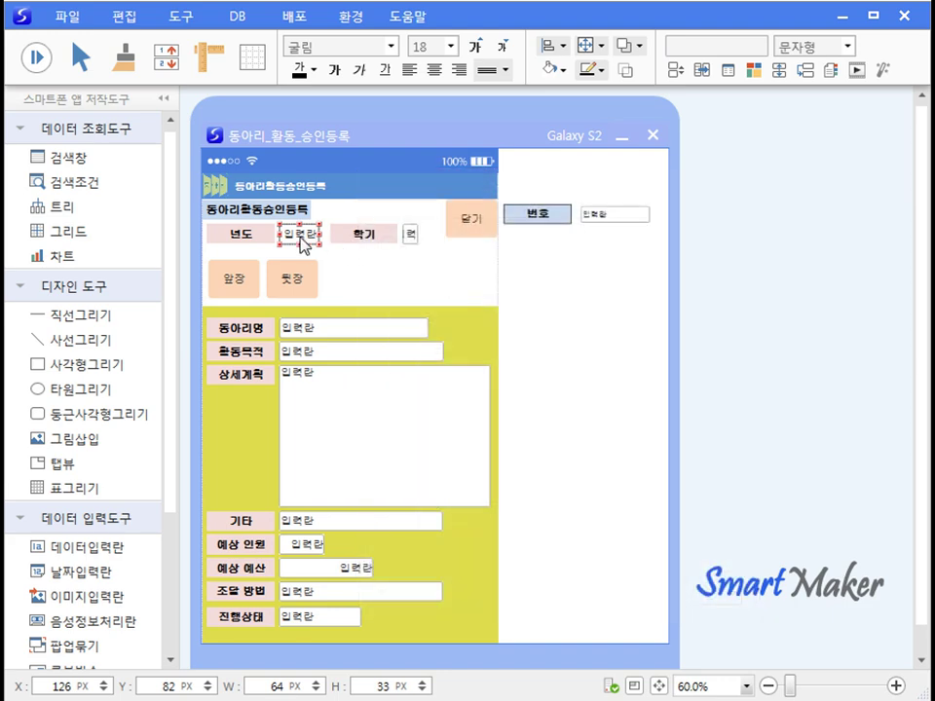
pyautogui.rightClick(414, 238)
pyautogui.click(448, 252)
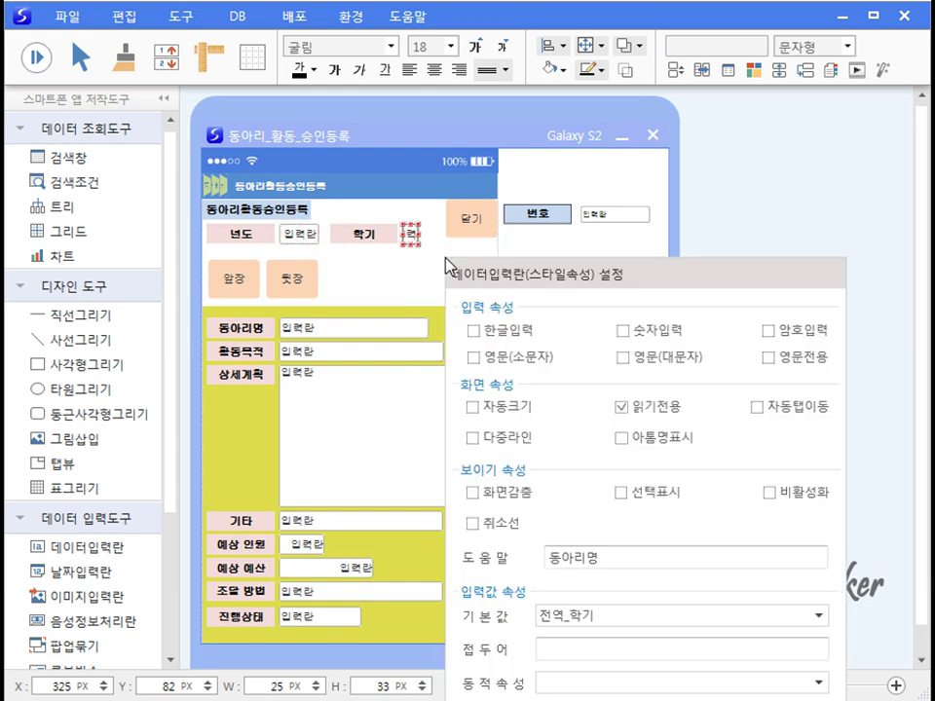
pyautogui.moveTo(574, 285); pyautogui.dragTo(503, 193)
pyautogui.click(814, 345)
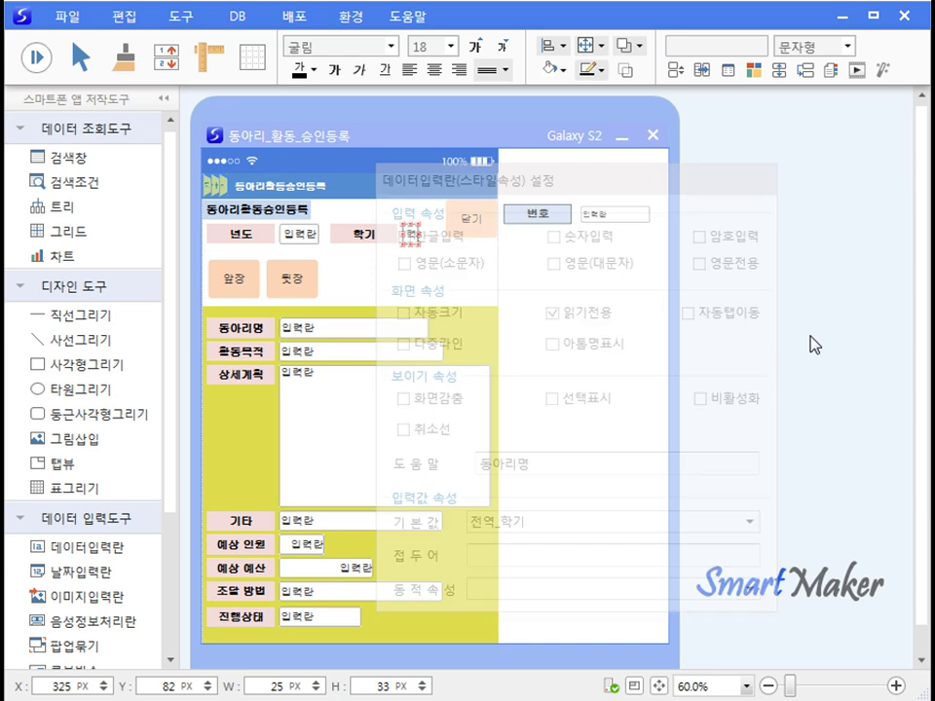
# Examine the style properties of the 동아리명 input field and close them
pyautogui.click(247, 301)
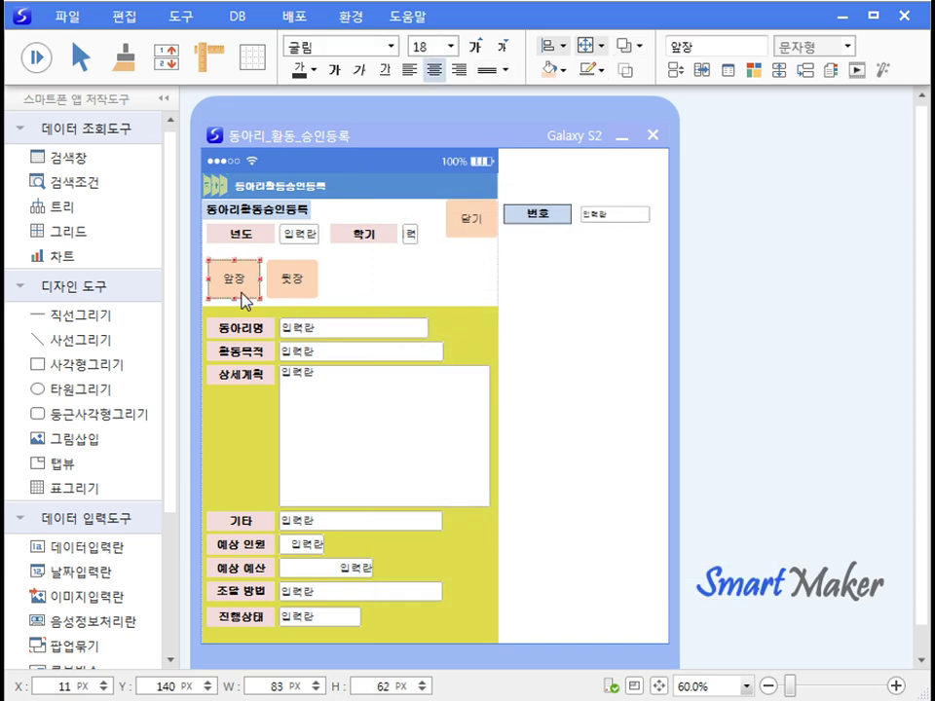
pyautogui.rightClick(329, 331)
pyautogui.click(368, 348)
pyautogui.moveTo(513, 362); pyautogui.dragTo(480, 234)
pyautogui.press('Escape')
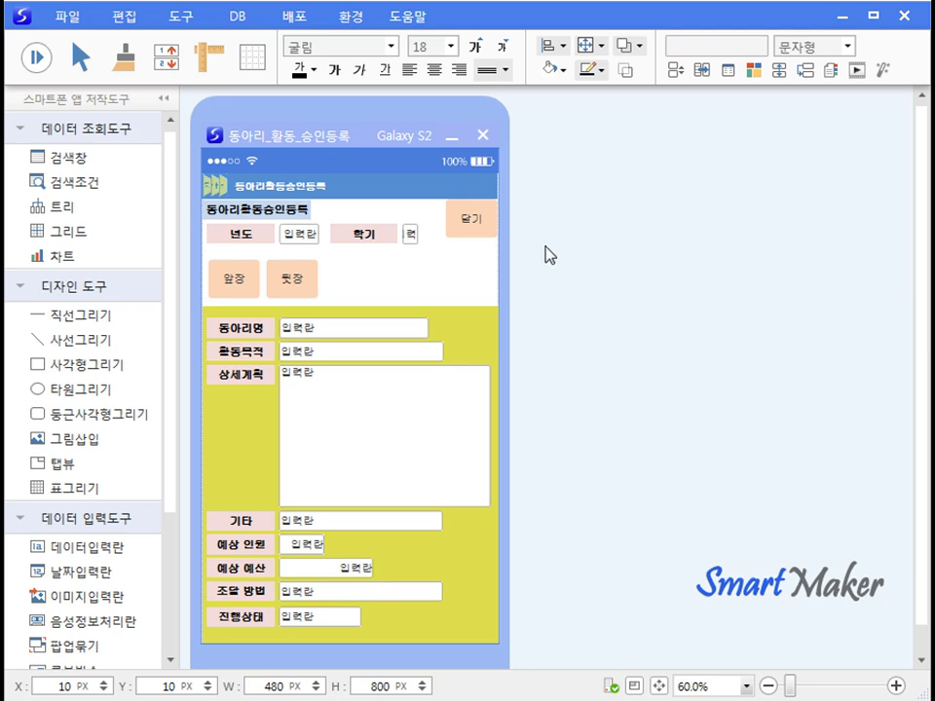
# Paste a function button beside 뒷장, caption and name it 승인, and check its style properties
pyautogui.click(294, 293)
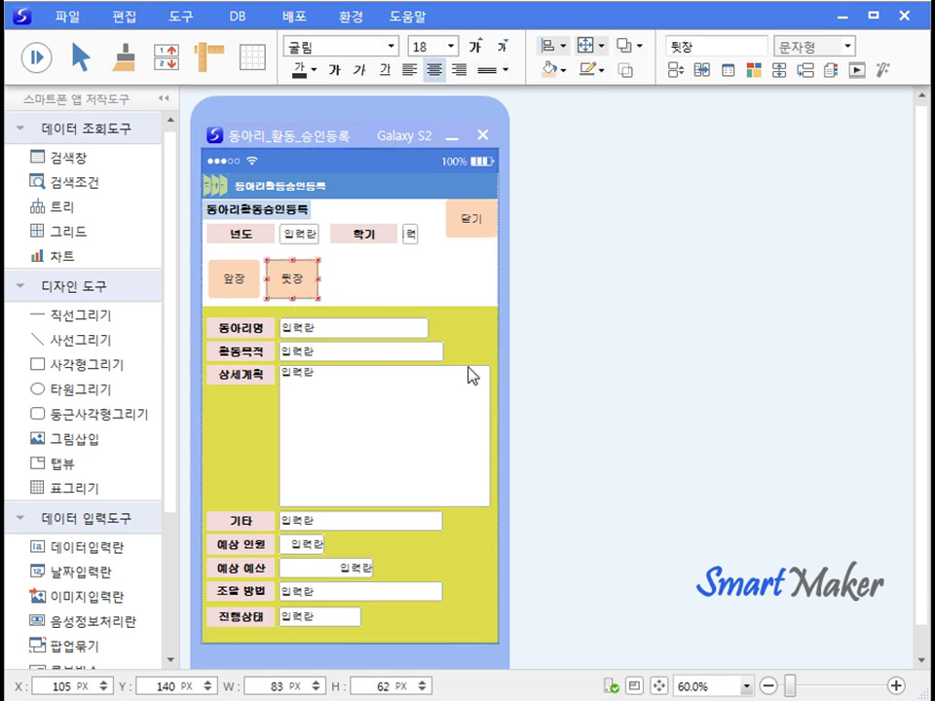
pyautogui.hotkey('ctrl', 'v')
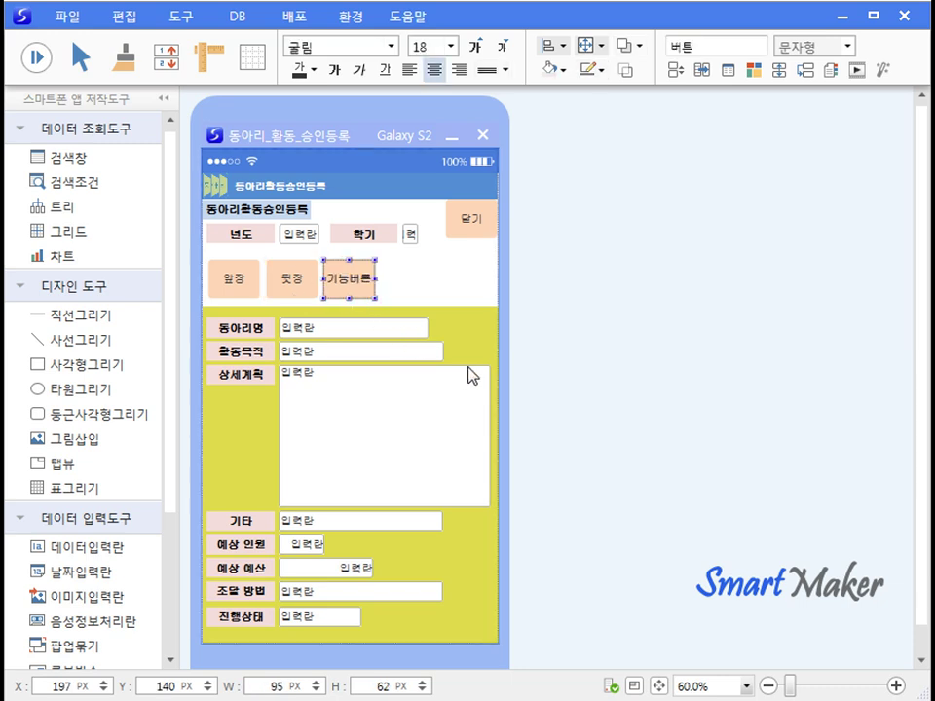
pyautogui.press('F2')
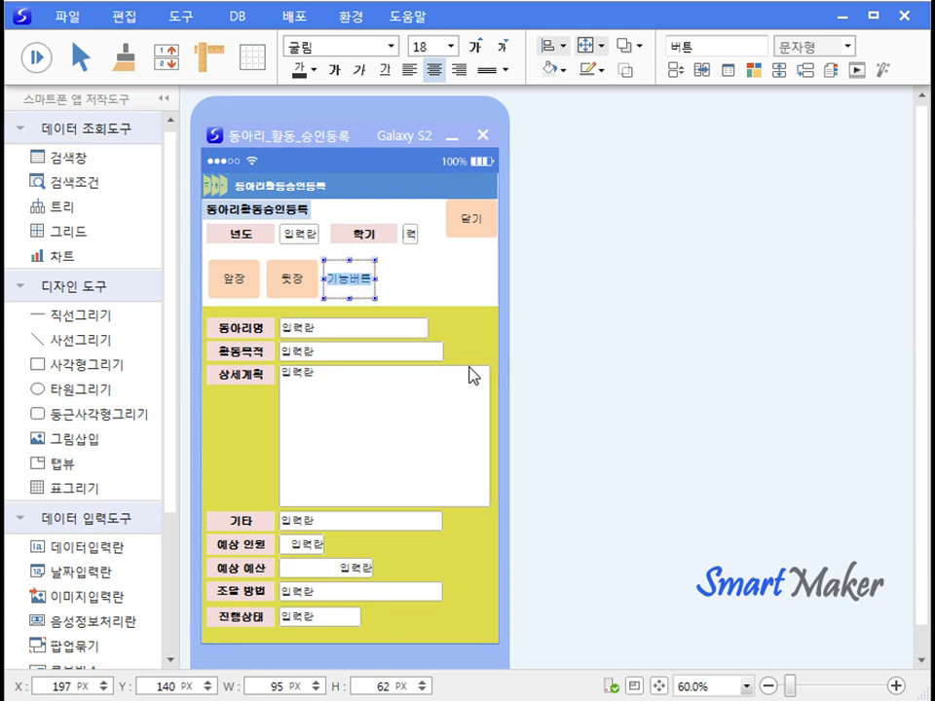
pyautogui.press('BackSpace')
pyautogui.write('승인')
pyautogui.press('Return')
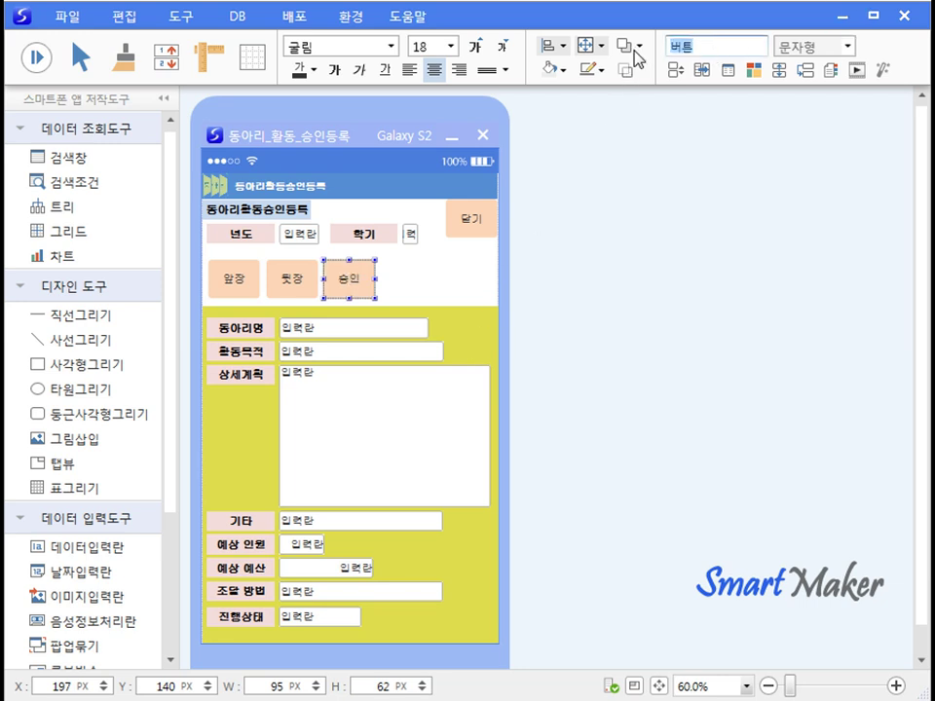
pyautogui.click(526, 303)
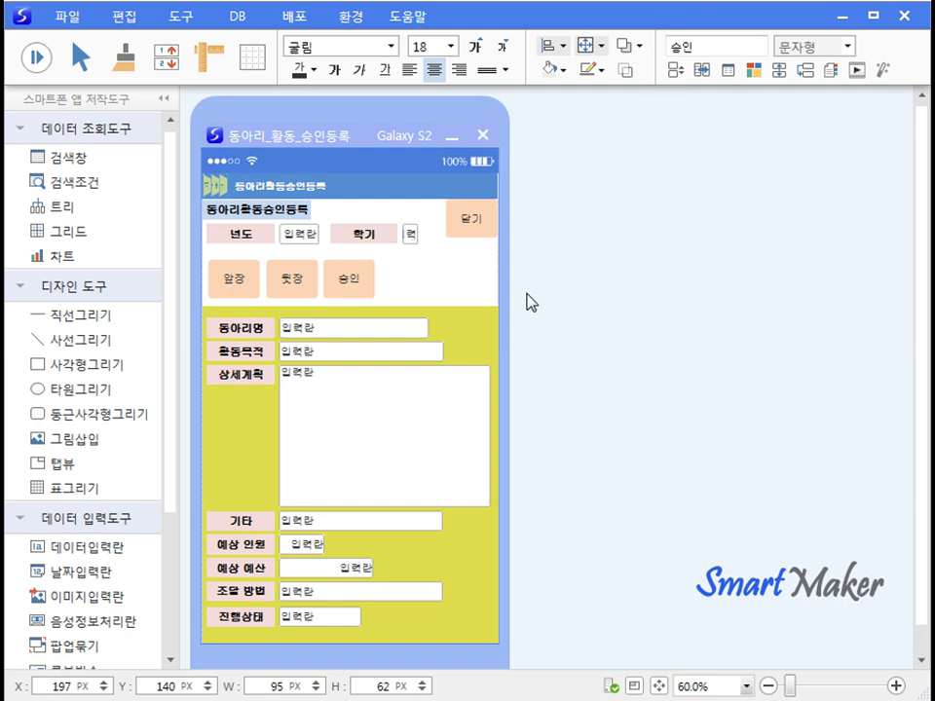
pyautogui.doubleClick(368, 284)
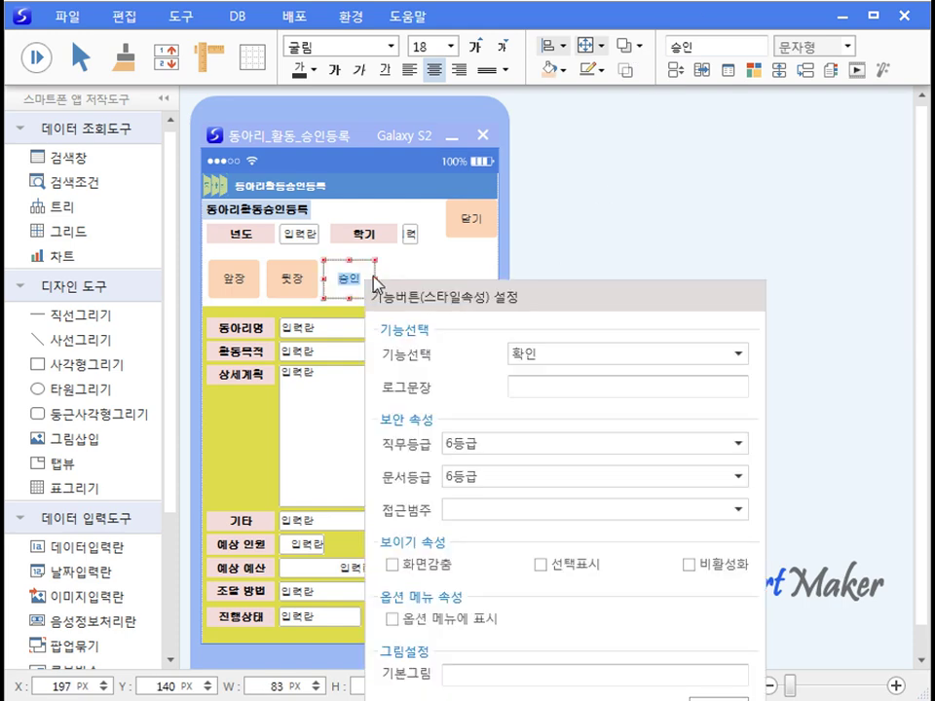
pyautogui.click(426, 277)
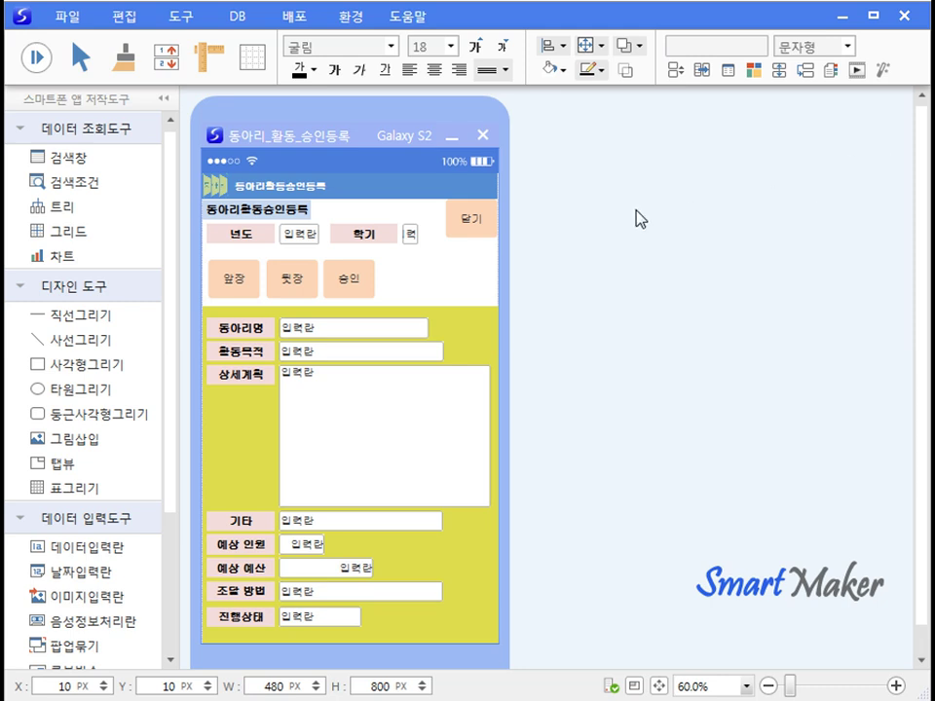
# Open the form's 진행관리자 and start an 아톰속성설정 event for when the 승인 button is pressed
pyautogui.rightClick(451, 279)
pyautogui.click(523, 340)
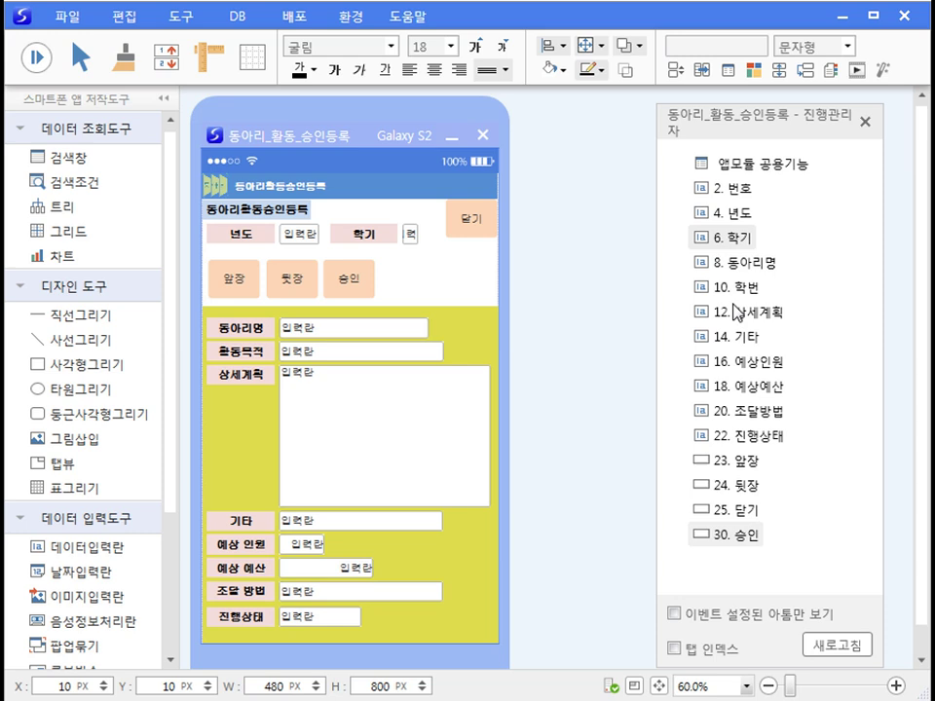
pyautogui.click(708, 534)
pyautogui.click(369, 198)
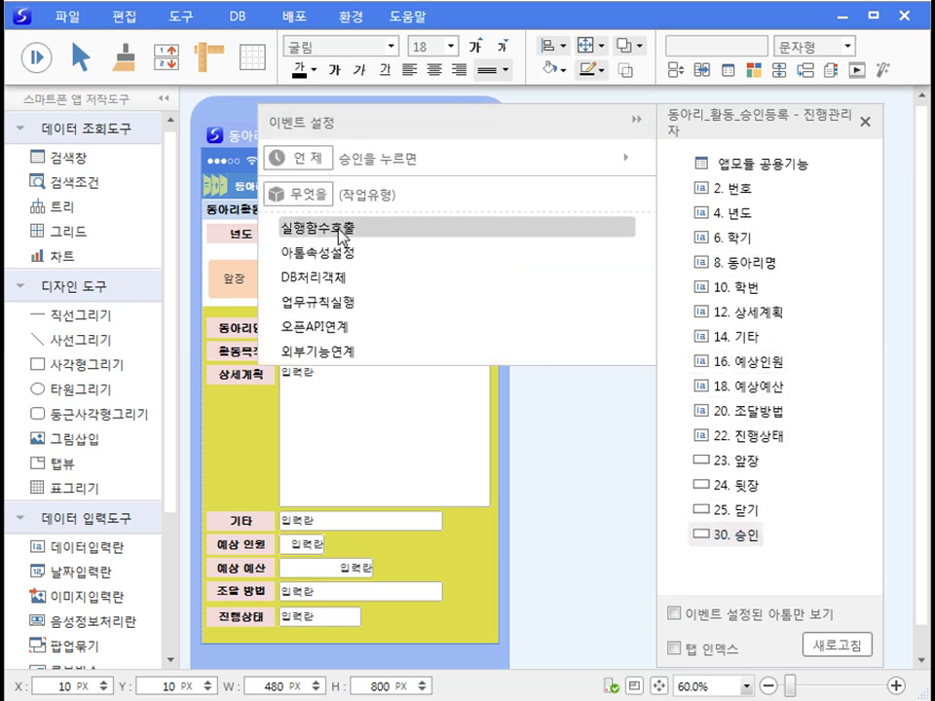
pyautogui.click(344, 253)
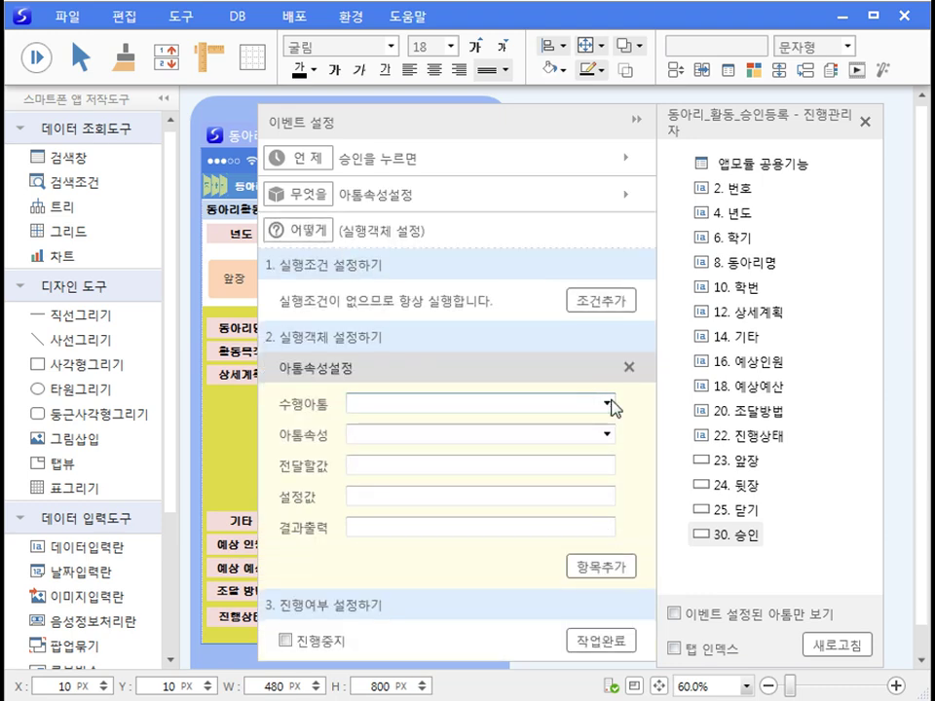
# Make the 승인 event set the 값 property of 진행상태 to "승인" and complete the event
pyautogui.click(608, 402)
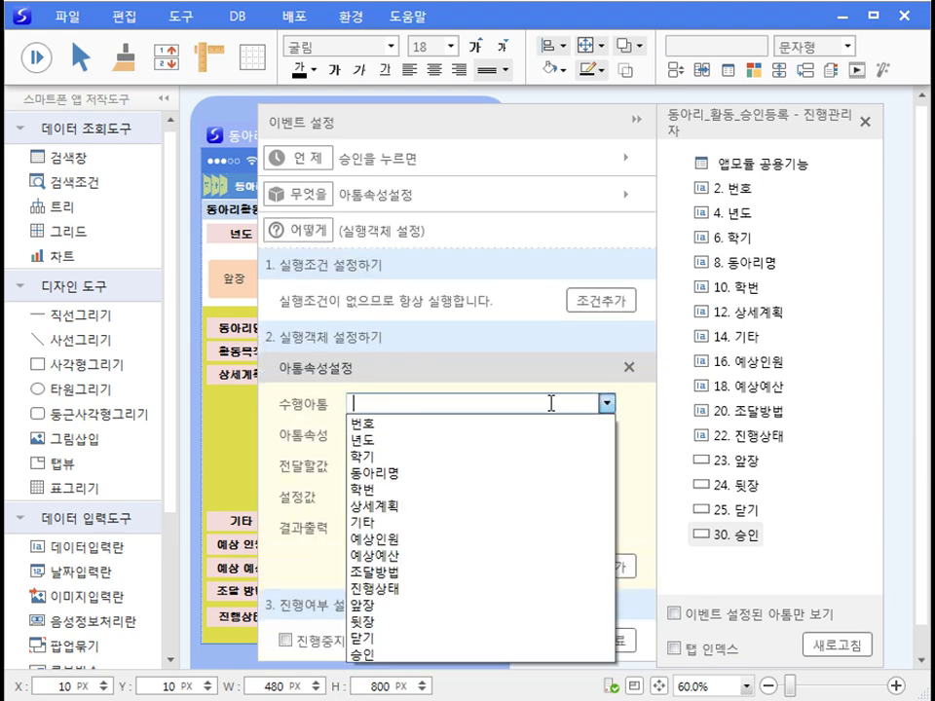
pyautogui.click(418, 587)
pyautogui.click(410, 474)
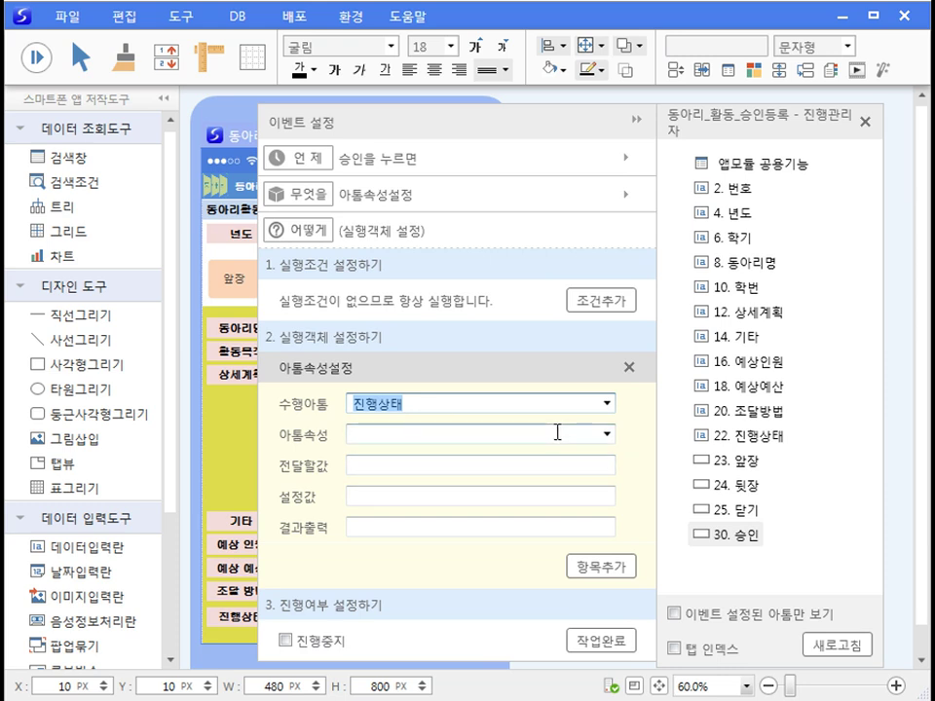
pyautogui.click(606, 436)
pyautogui.click(413, 454)
pyautogui.click(376, 495)
pyautogui.write('"승인"')
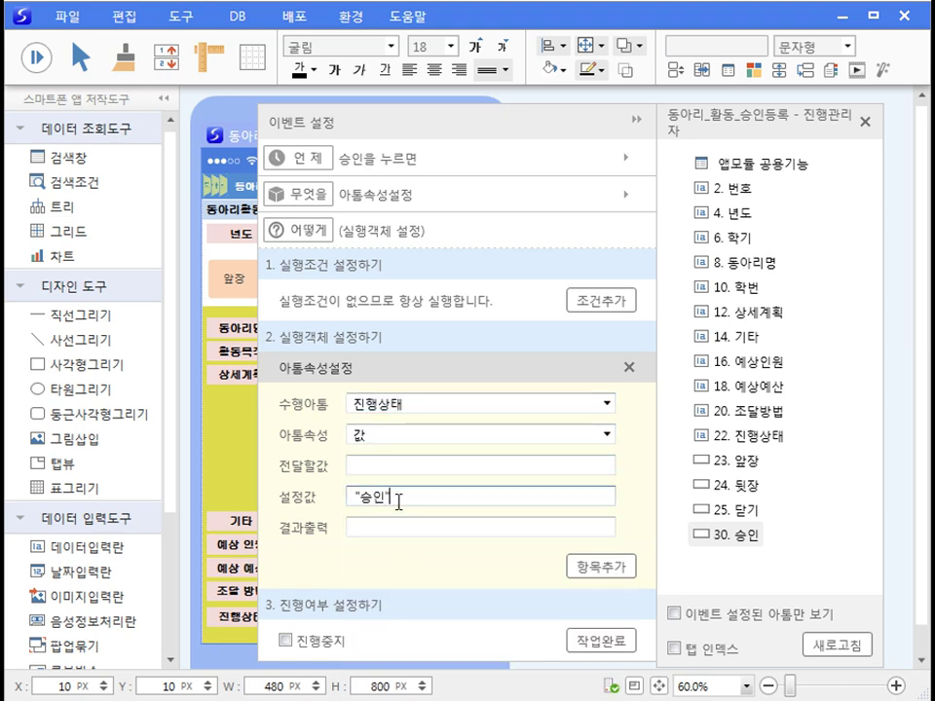
pyautogui.click(597, 641)
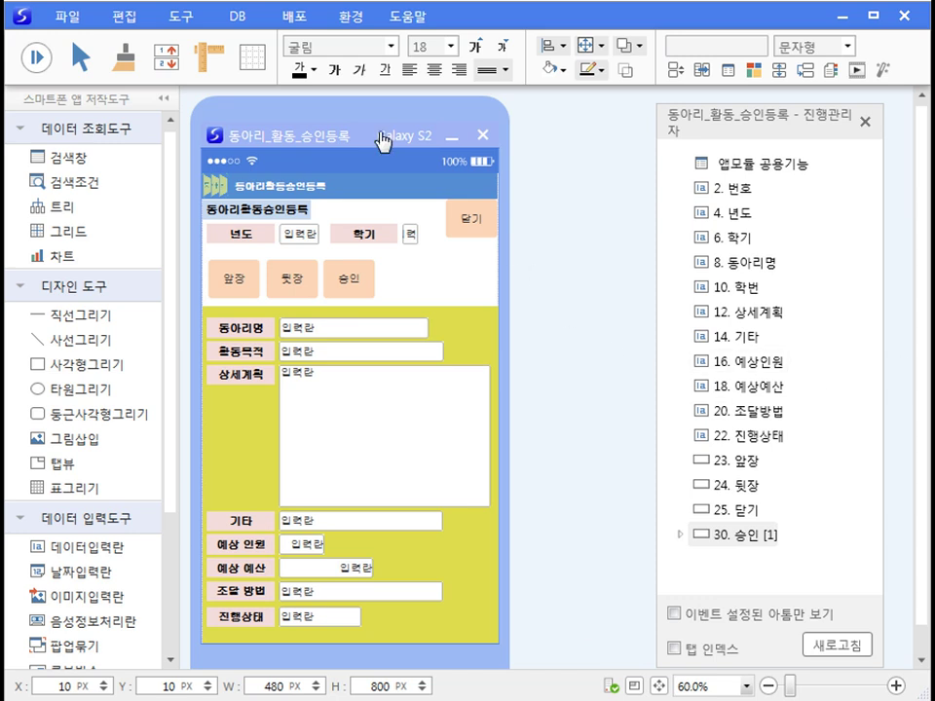
# Open the form's DB처리객체 window and load the 동아리활동계획서_수정하기 object
pyautogui.click(186, 26)
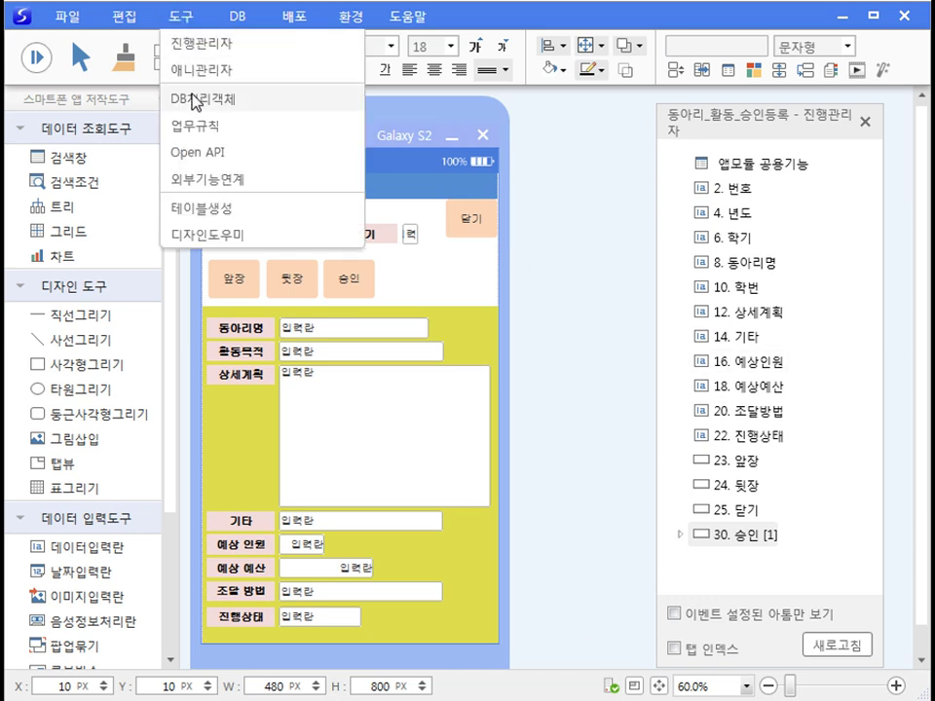
pyautogui.click(199, 97)
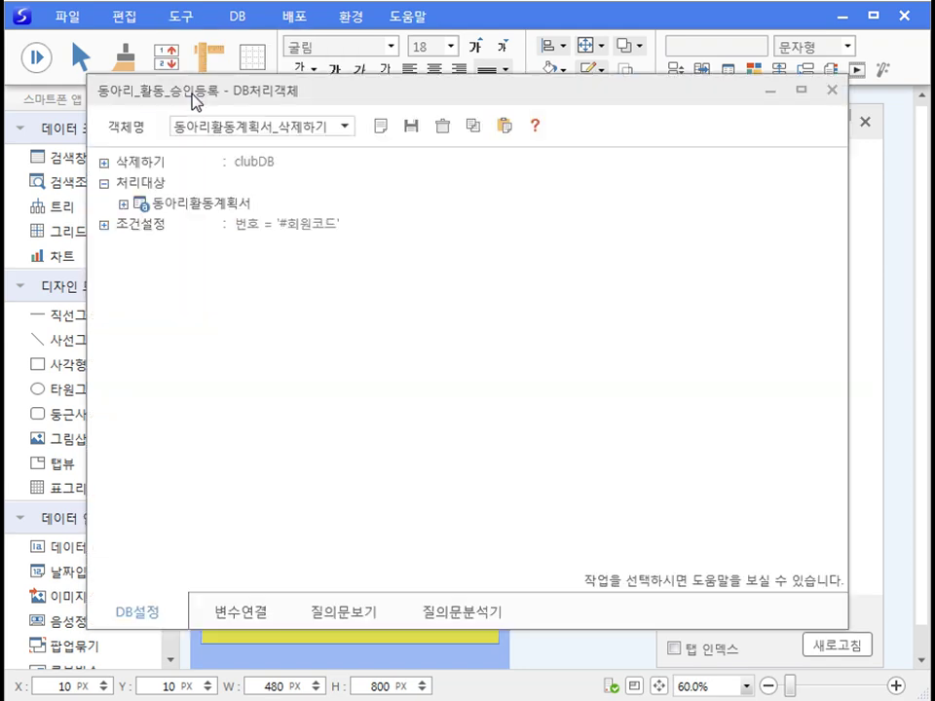
pyautogui.click(344, 127)
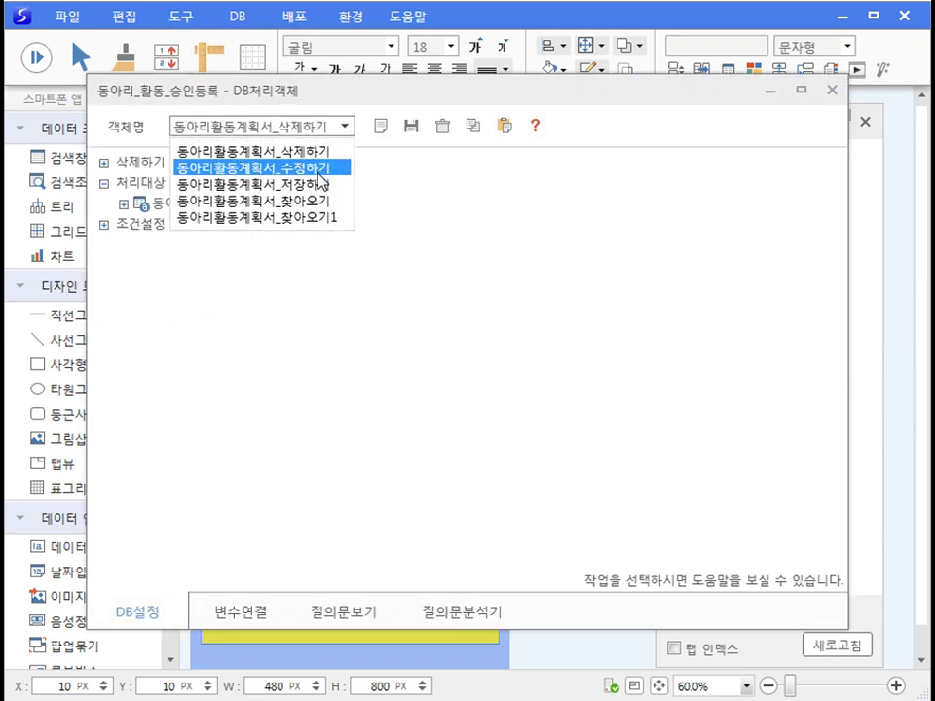
pyautogui.click(292, 168)
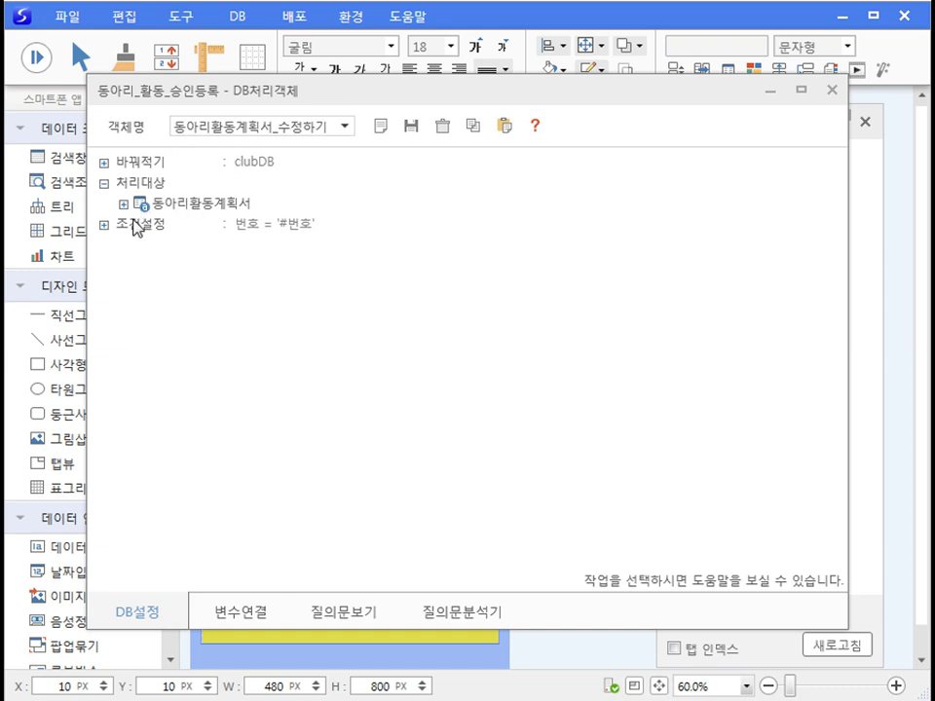
# Duplicate the 동아리활동계획서_수정하기 object by copying and pasting it
pyautogui.click(472, 128)
pyautogui.click(414, 398)
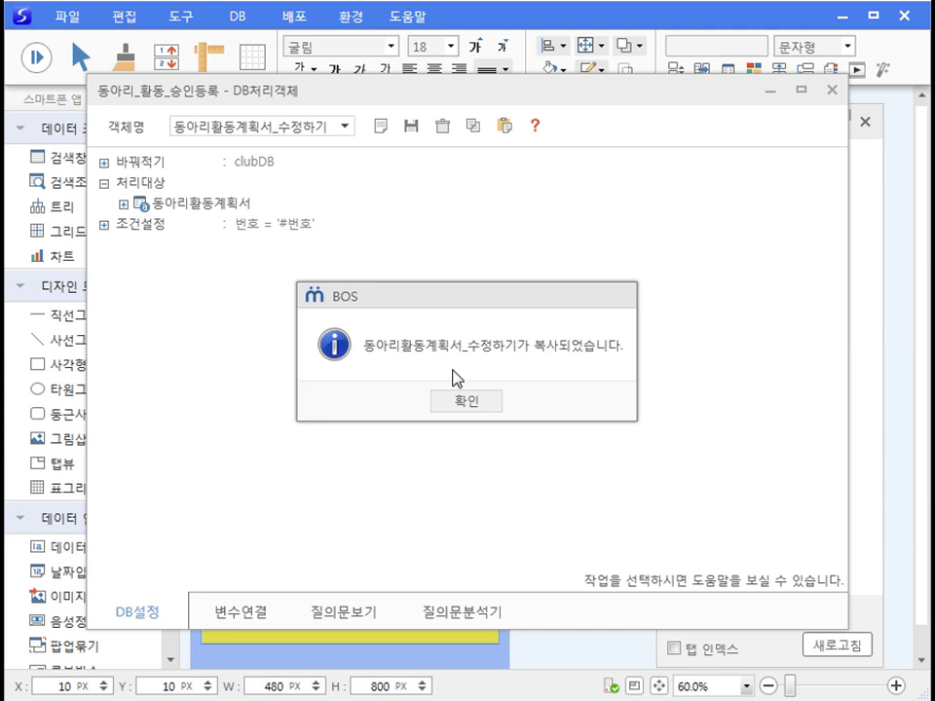
pyautogui.click(462, 397)
pyautogui.click(505, 128)
pyautogui.click(423, 400)
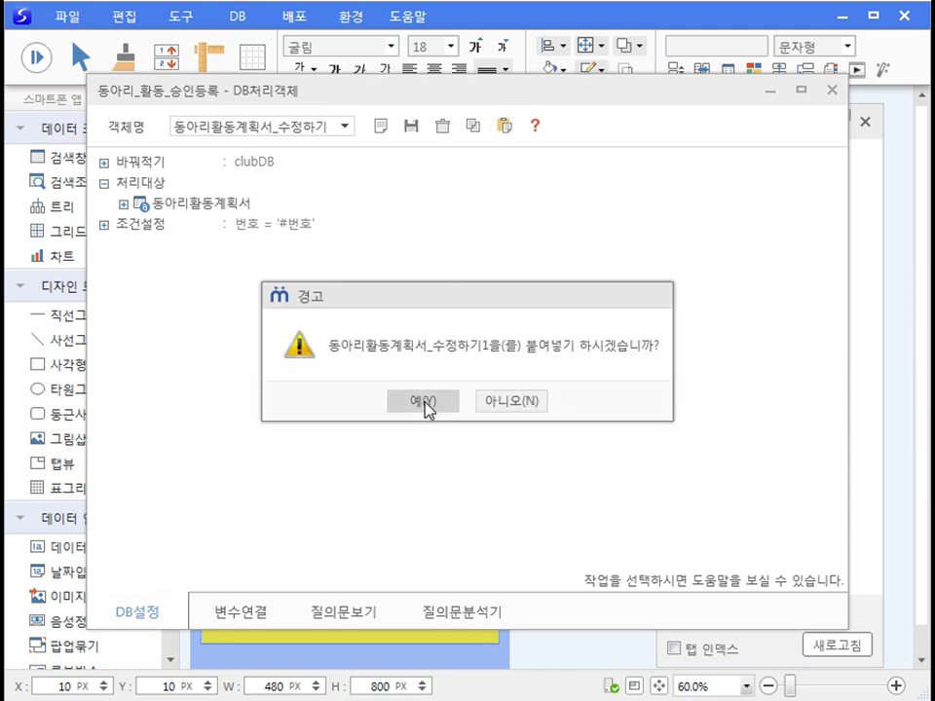
pyautogui.click(394, 405)
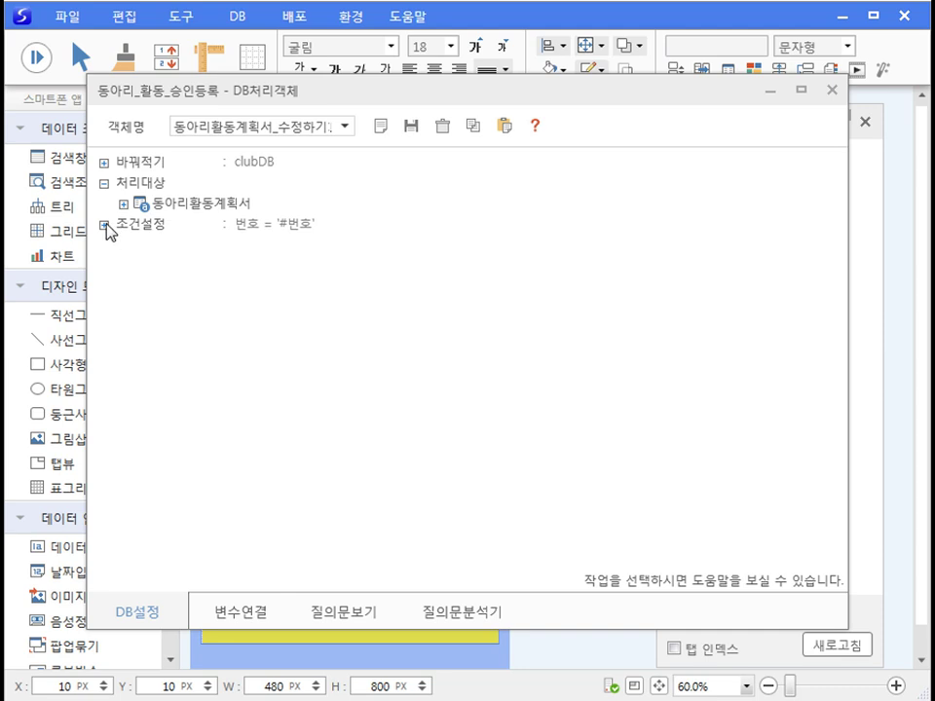
# Show the full field list of 동아리활동계획서 in 처리대상 and include only 진행상태 for processing
pyautogui.click(146, 203)
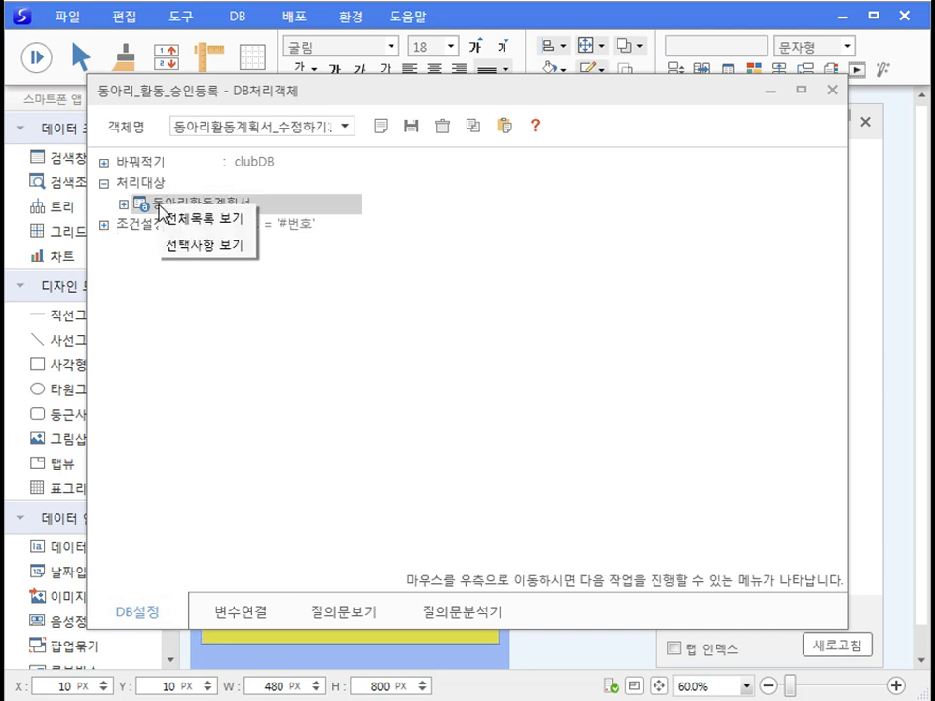
pyautogui.click(190, 220)
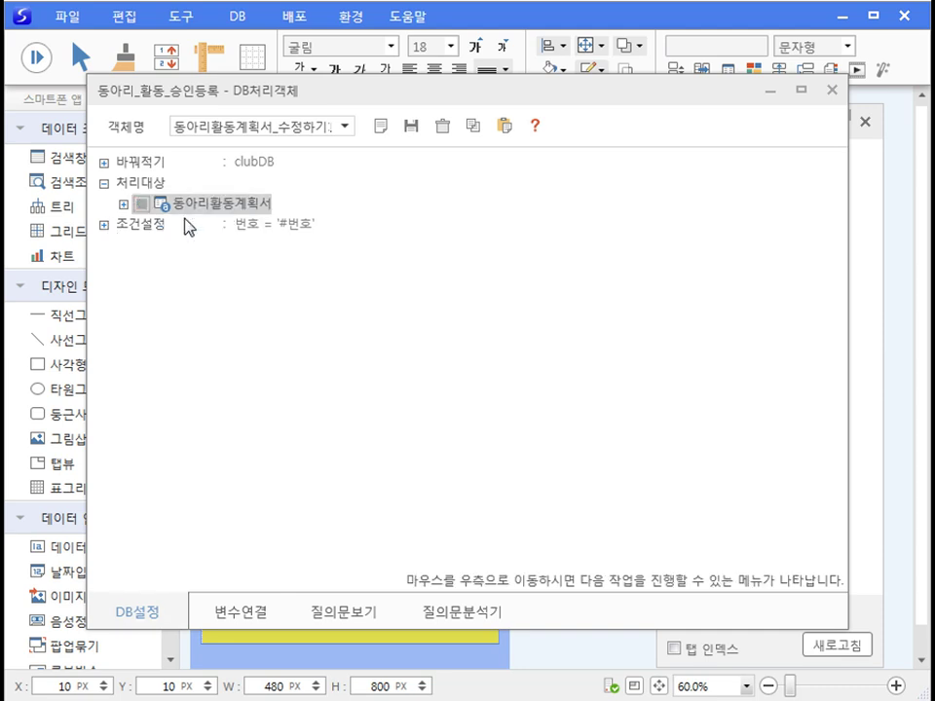
pyautogui.click(124, 204)
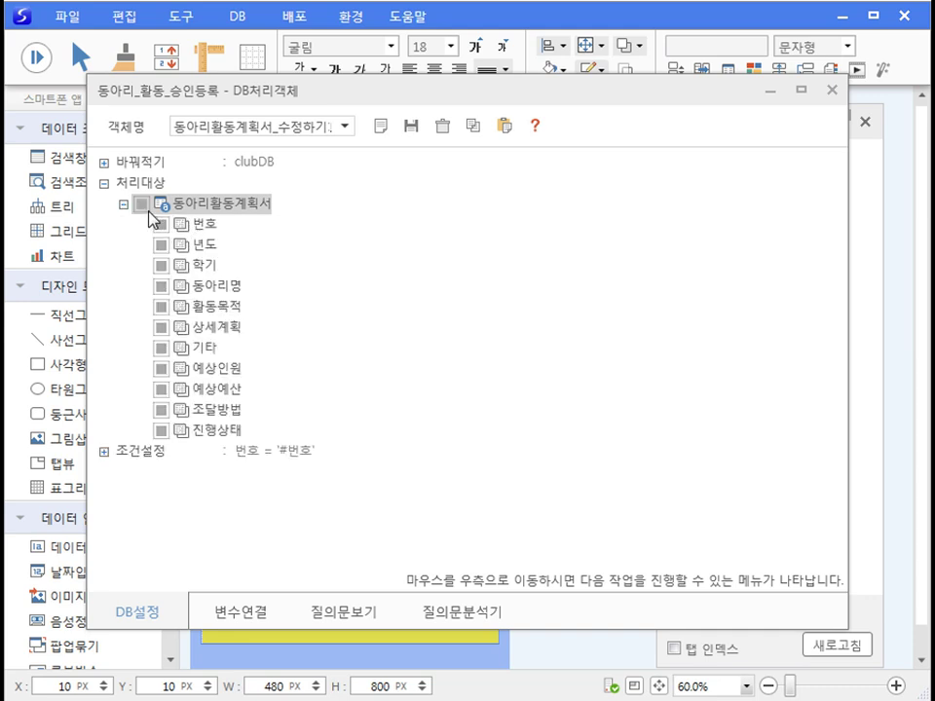
pyautogui.click(145, 208)
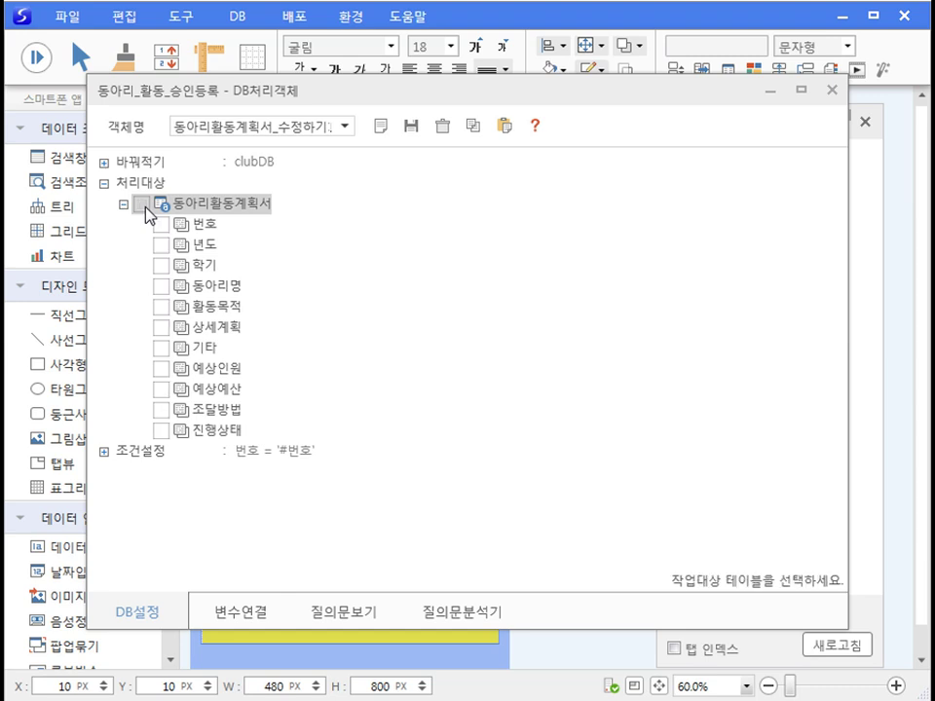
pyautogui.click(161, 430)
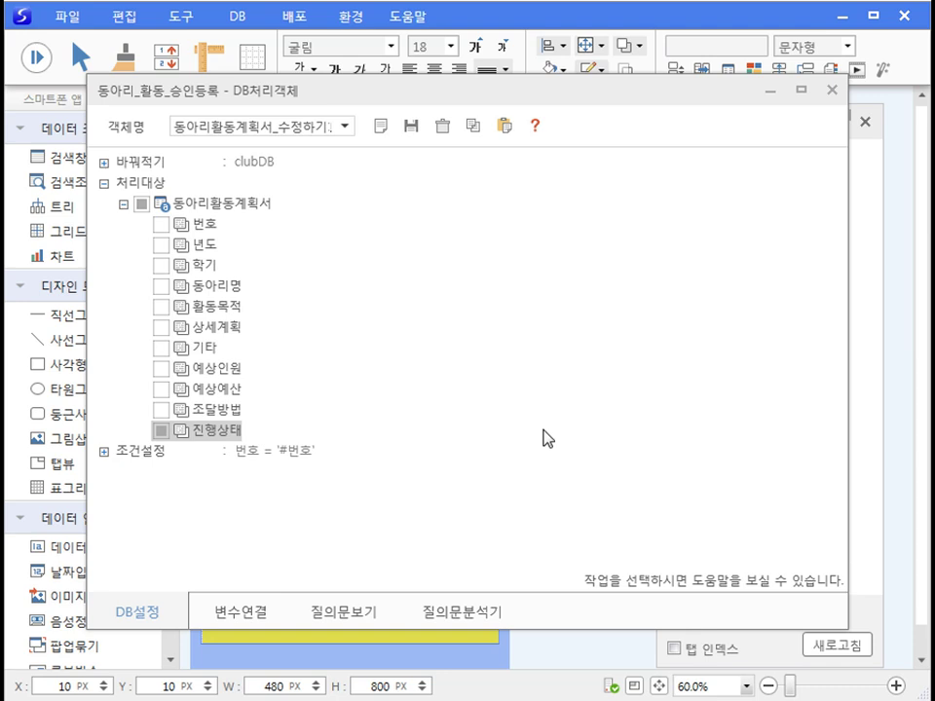
# Name the duplicated DB object 진행상태수정_승인반려 and save it
pyautogui.click(247, 126)
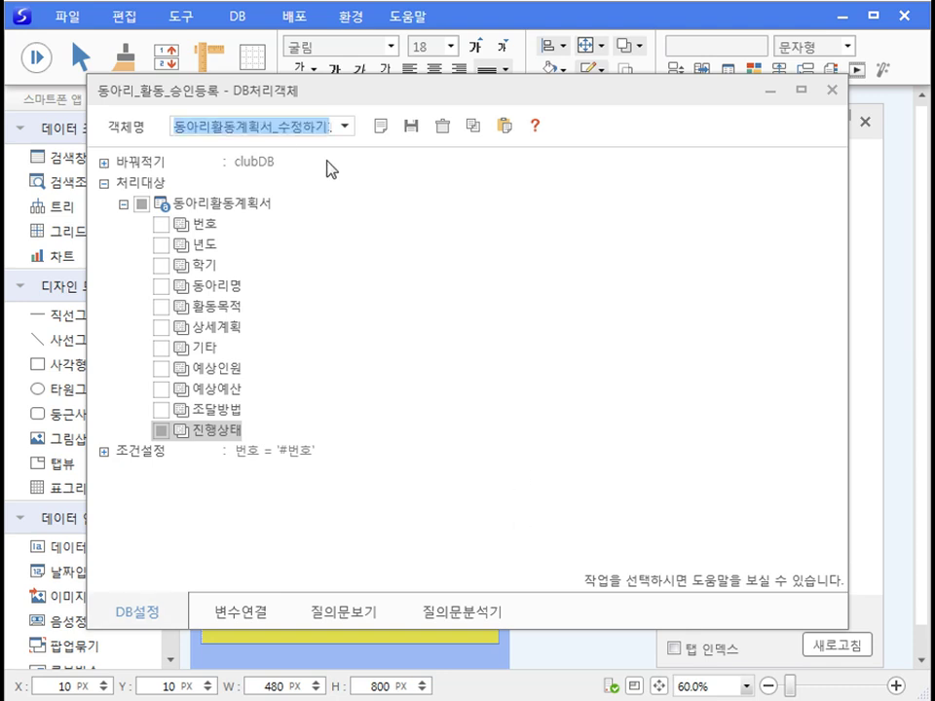
pyautogui.hotkey('ctrl', 'v')
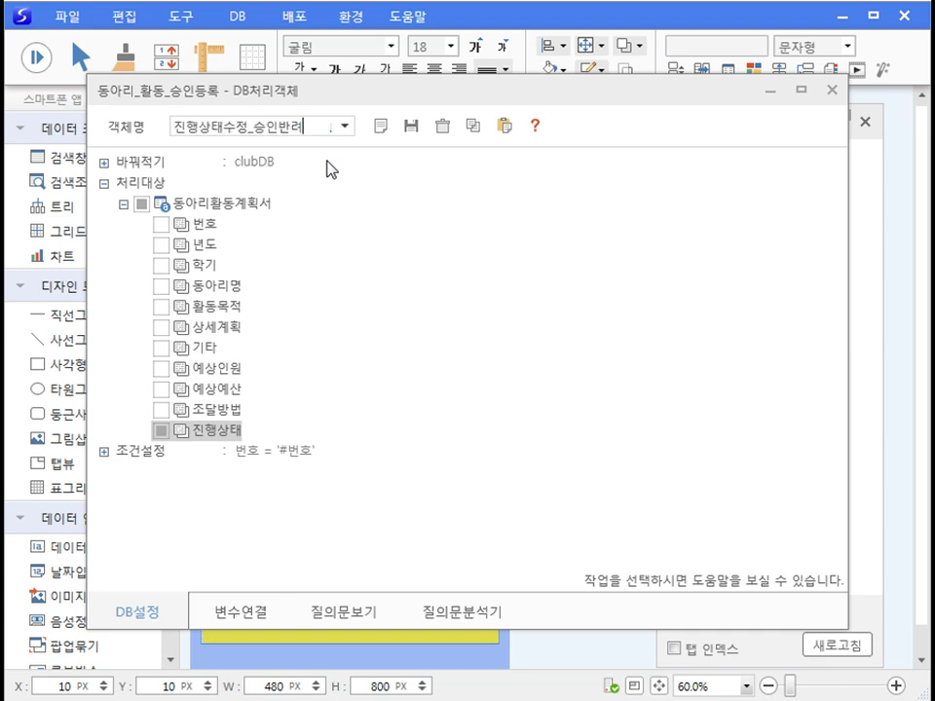
pyautogui.click(415, 126)
pyautogui.click(473, 405)
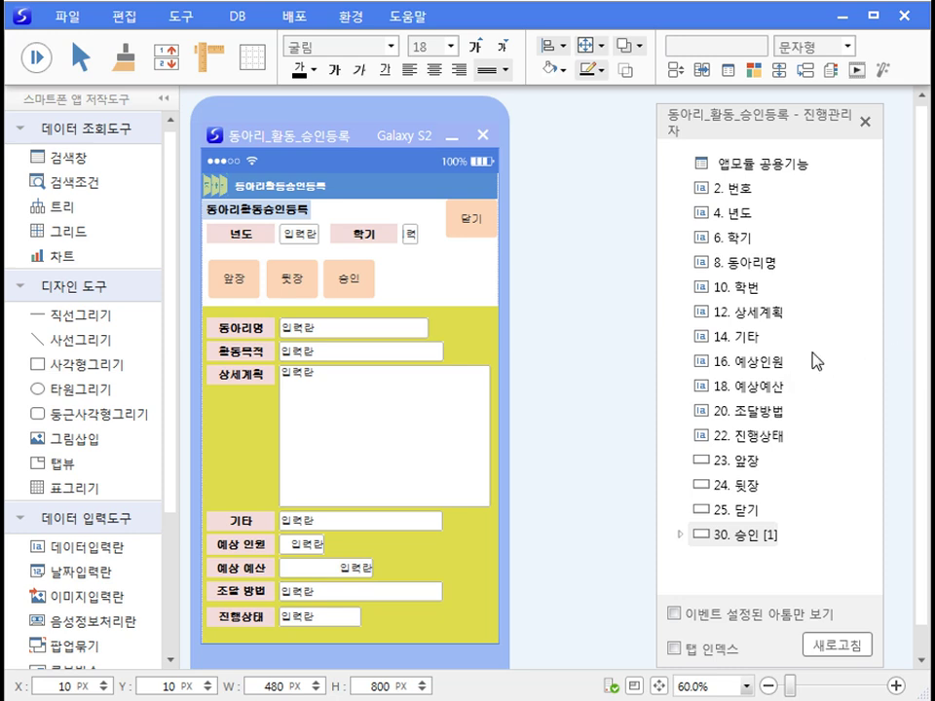
# Add a DB처리객체 event for pressing 승인 that runs 진행상태수정_승인반려, and complete it
pyautogui.click(735, 535)
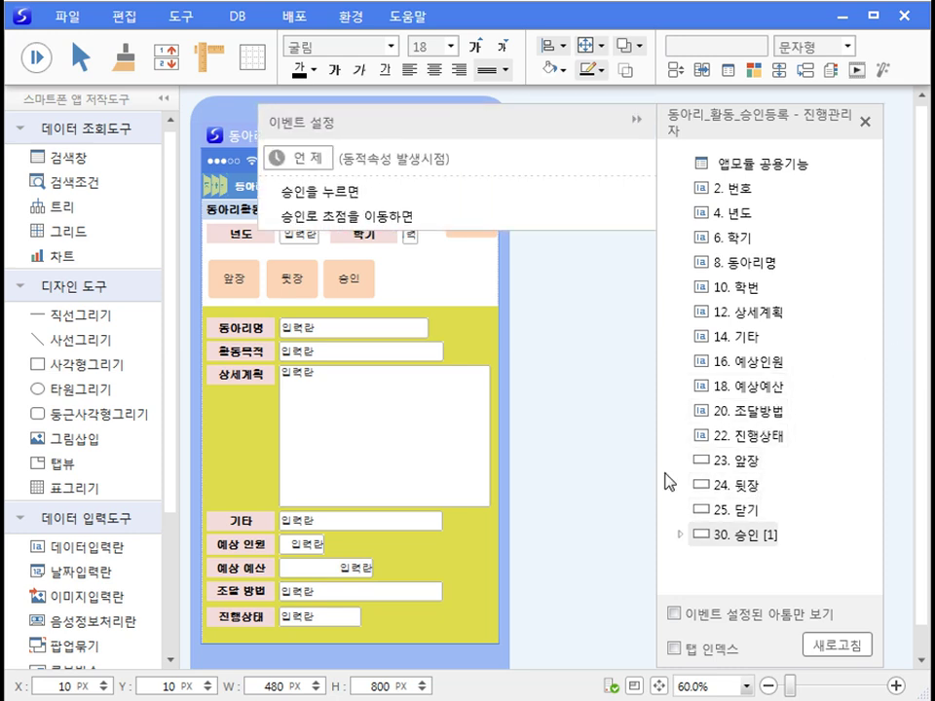
pyautogui.click(368, 198)
pyautogui.click(369, 198)
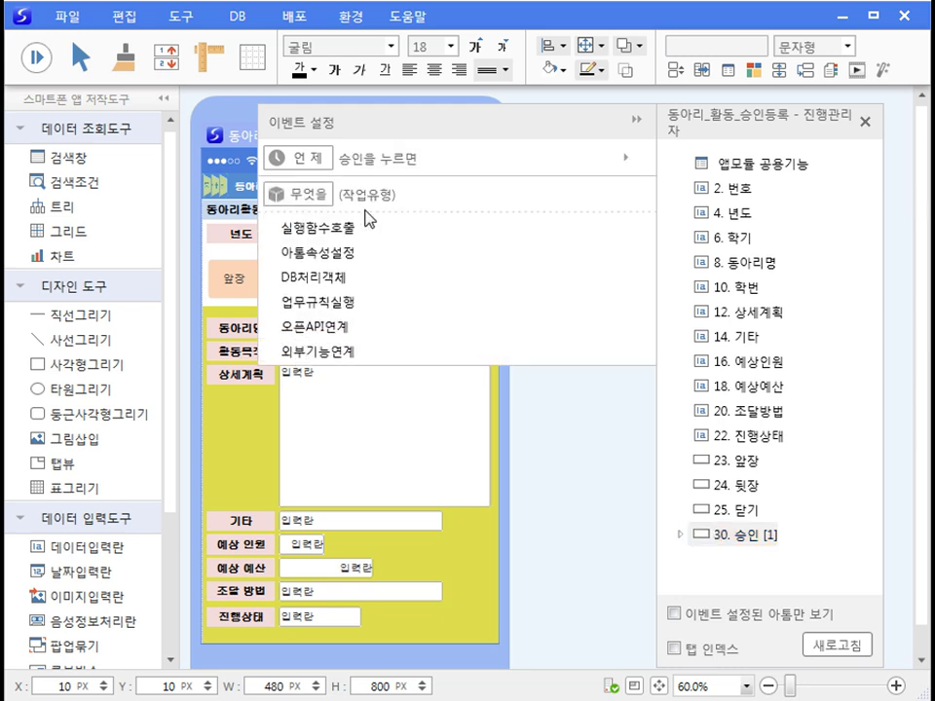
pyautogui.click(368, 280)
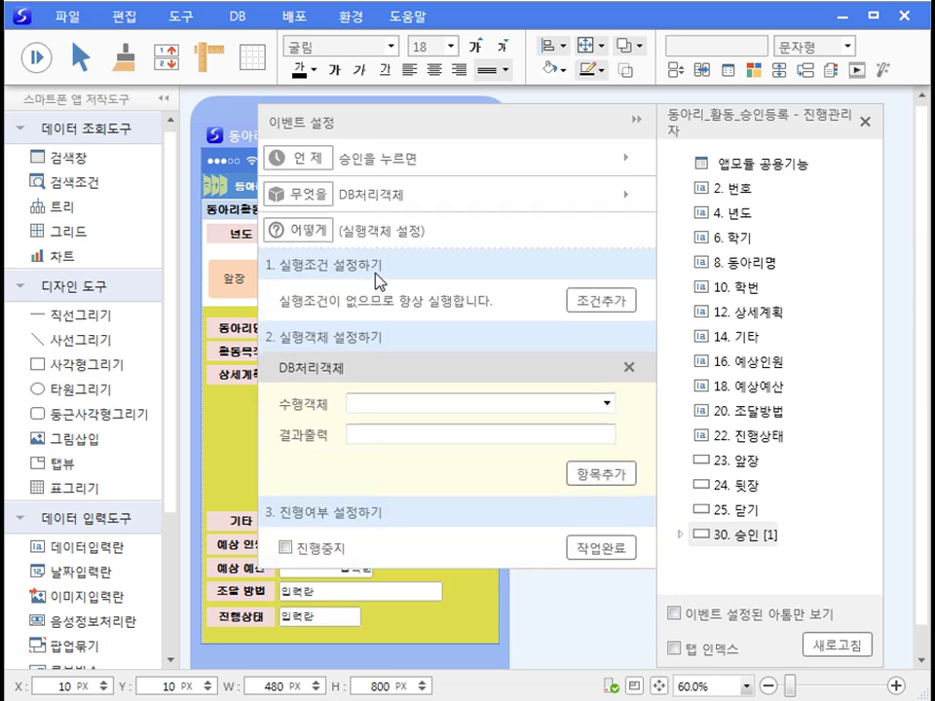
pyautogui.click(607, 402)
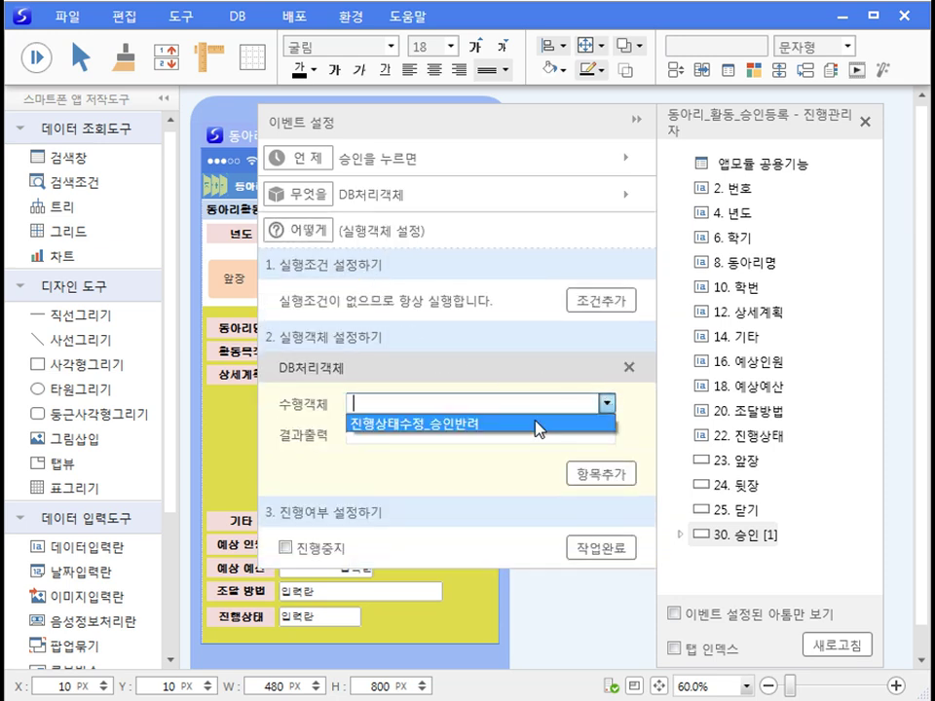
pyautogui.click(539, 424)
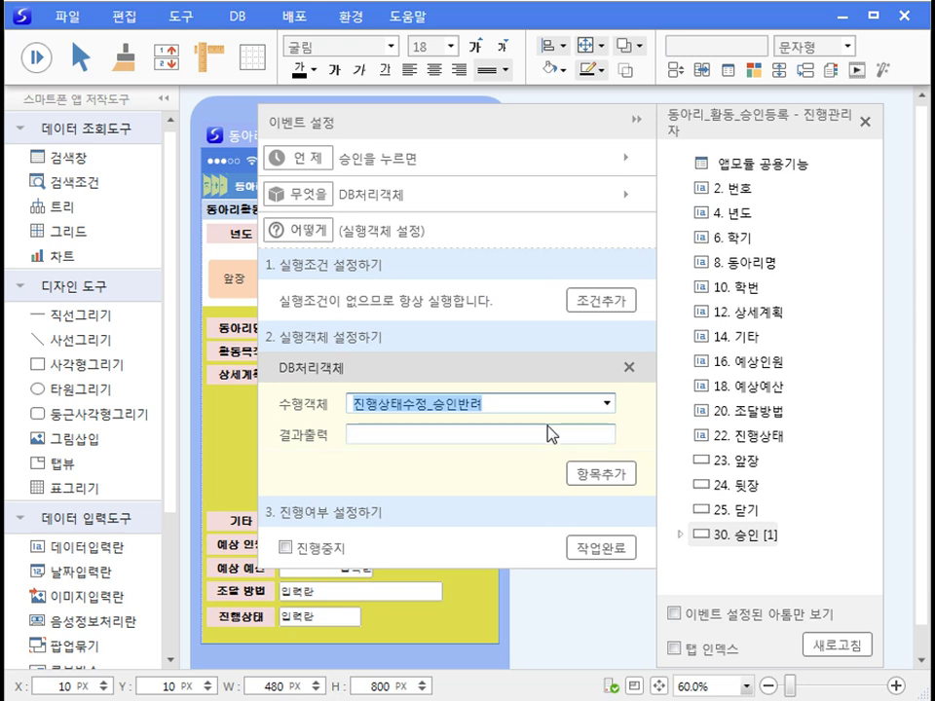
pyautogui.click(598, 550)
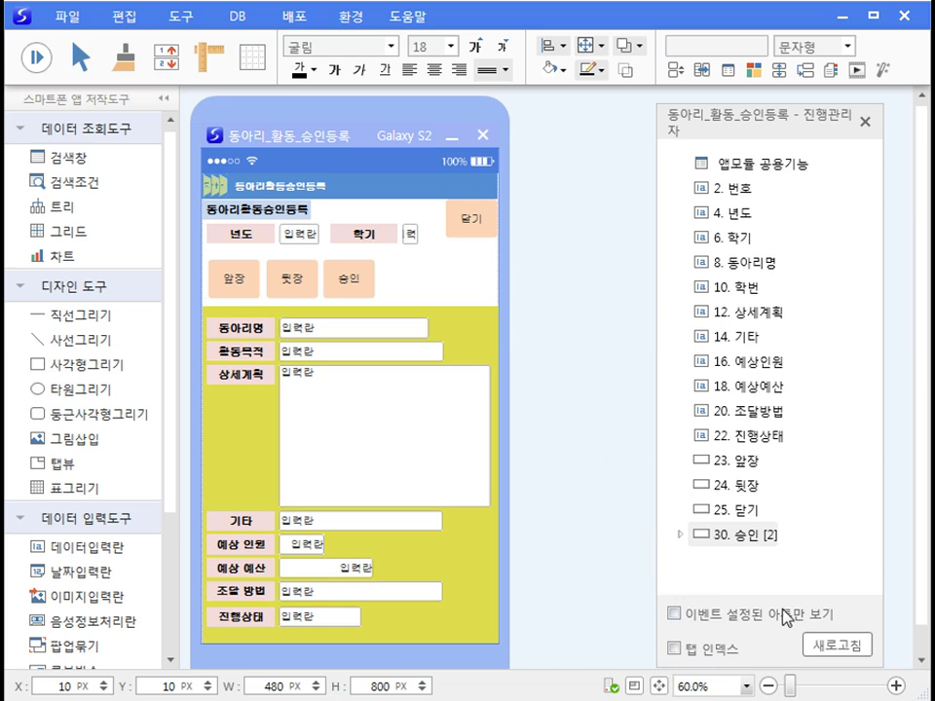
# Start a 실행함수호출 event for pressing 승인 with the 메시지 function and the 전달할값 "승인되었습니다"
pyautogui.click(759, 543)
pyautogui.click(349, 201)
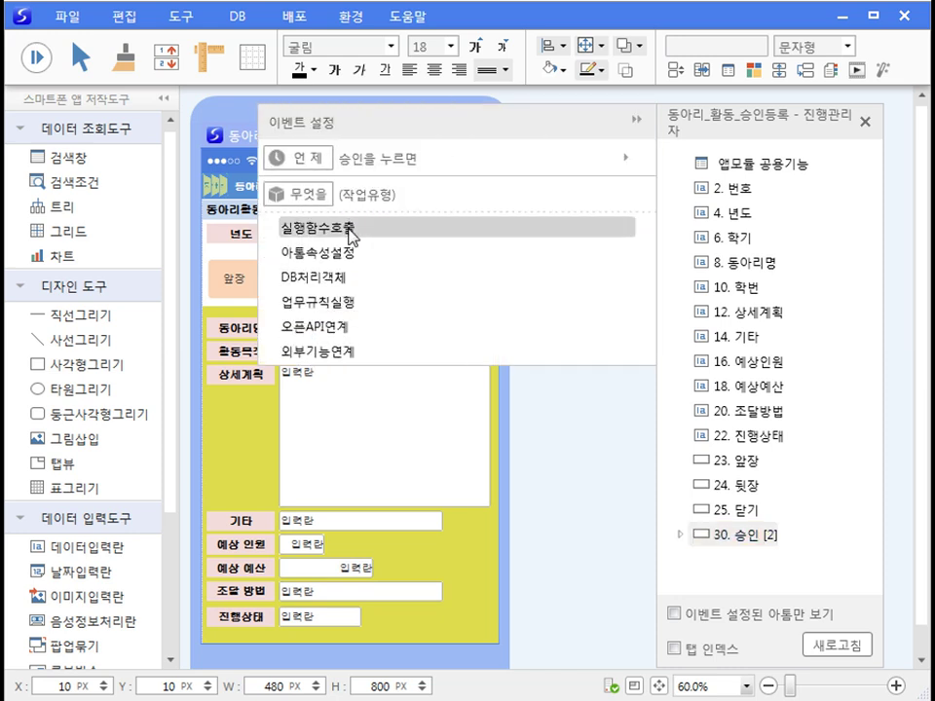
pyautogui.click(350, 229)
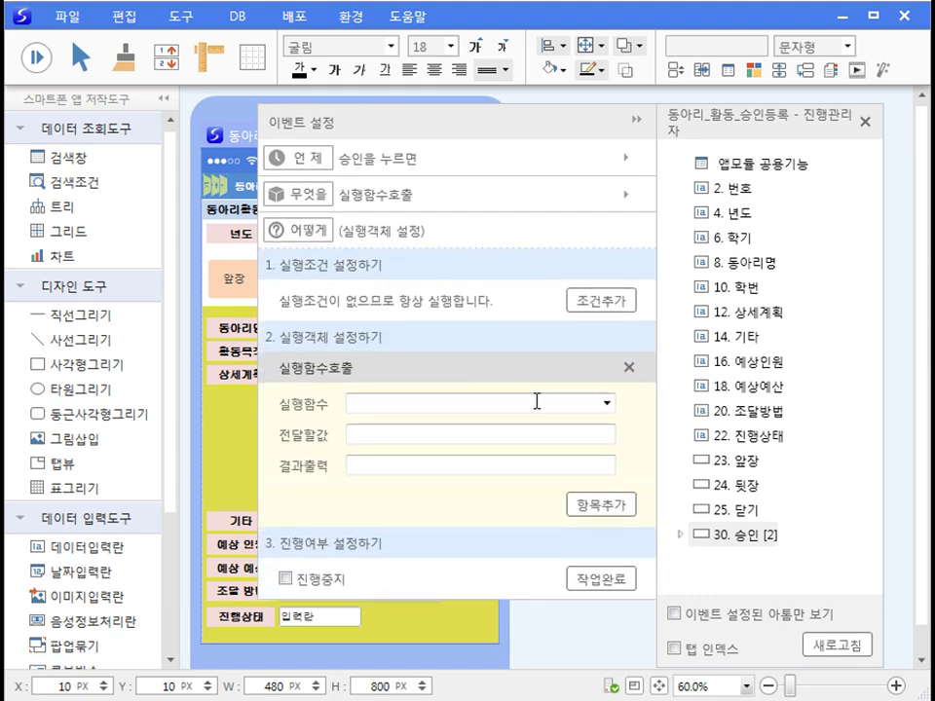
pyautogui.click(607, 403)
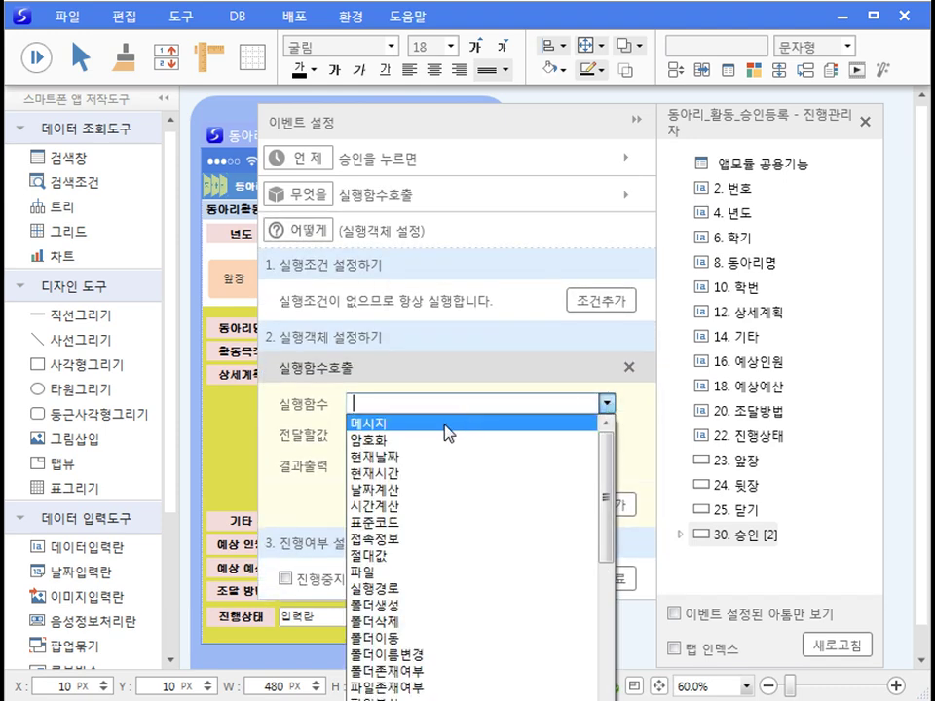
pyautogui.click(447, 425)
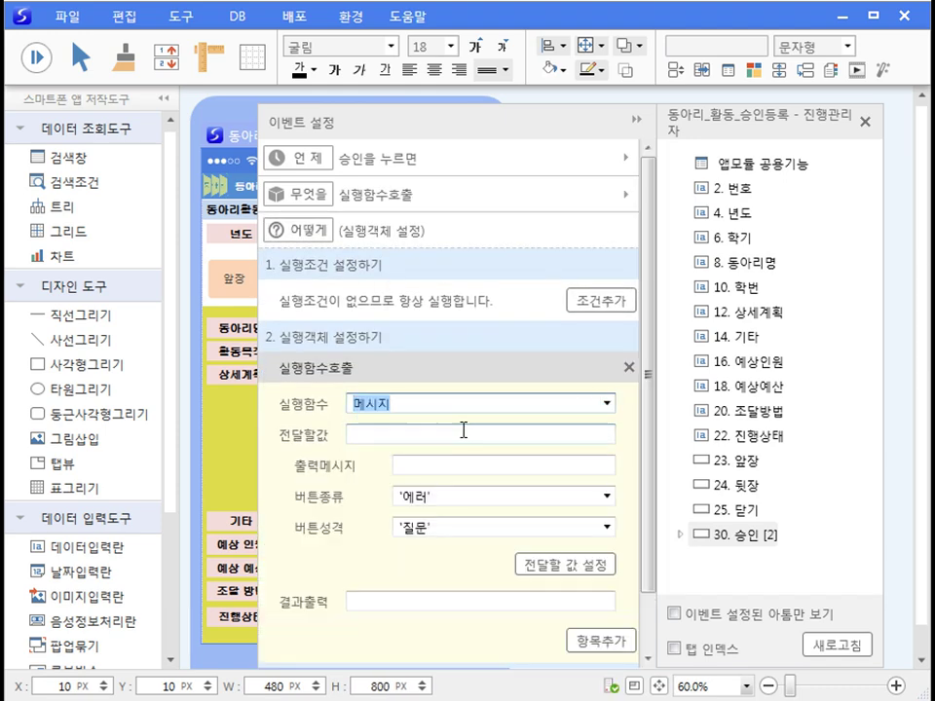
pyautogui.click(412, 435)
pyautogui.write('승인되었습니다')
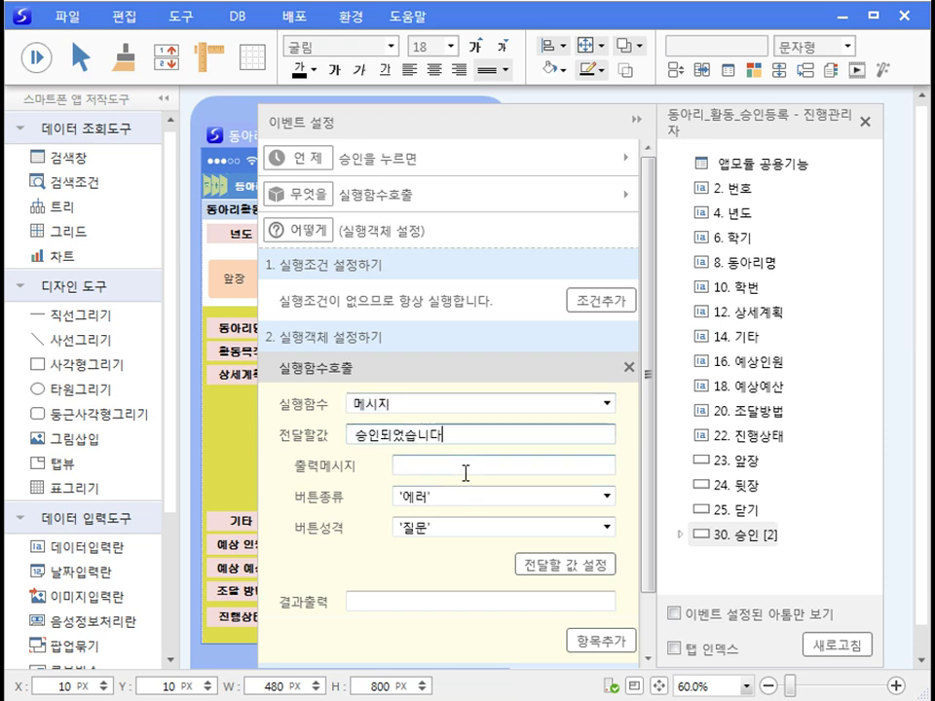
# Set the message's 버튼종류 to '확인' and 버튼성격 to '정보', and complete the event
pyautogui.click(607, 498)
pyautogui.click(504, 533)
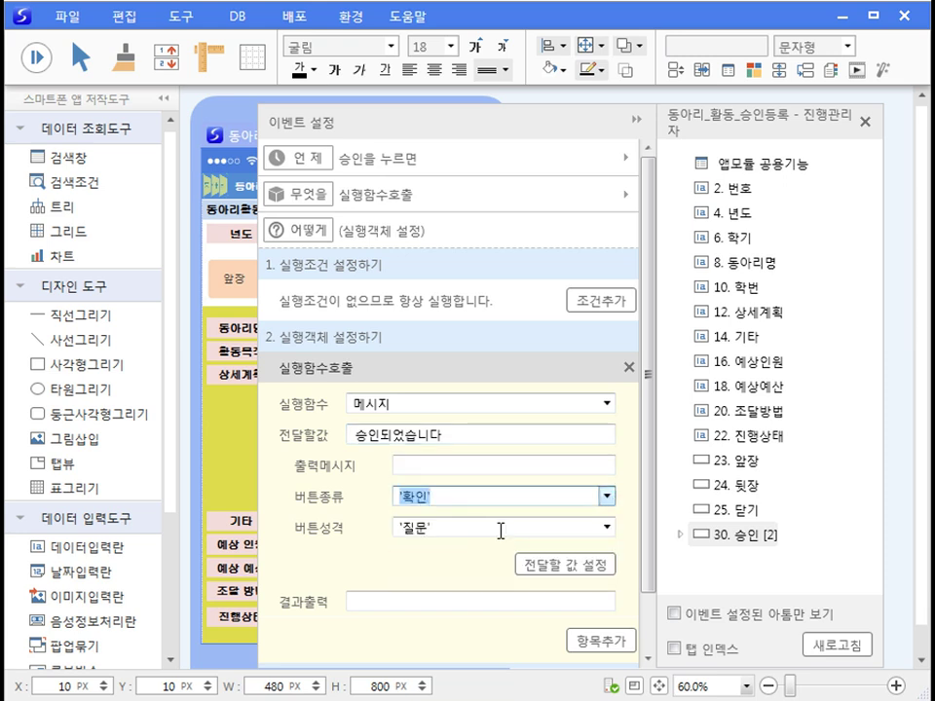
pyautogui.click(606, 529)
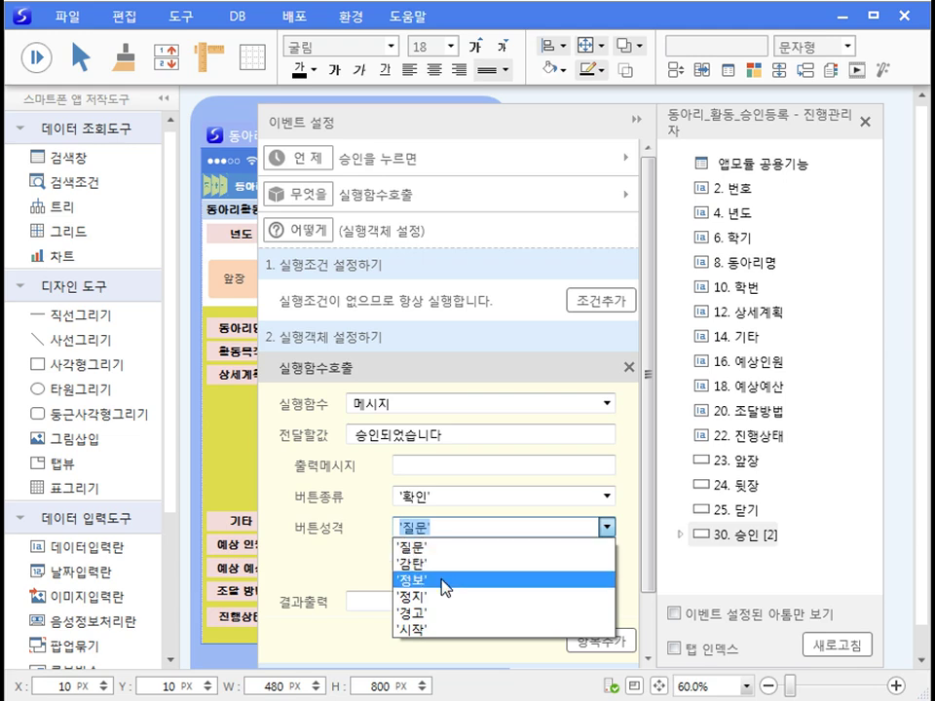
pyautogui.click(443, 582)
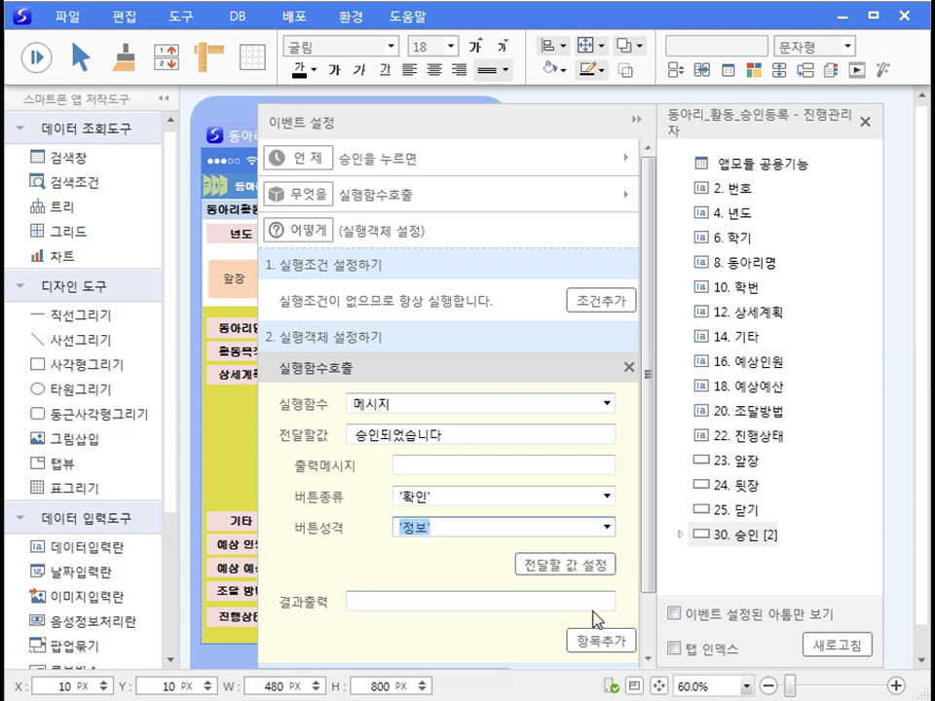
pyautogui.scroll(-1, 594, 613)
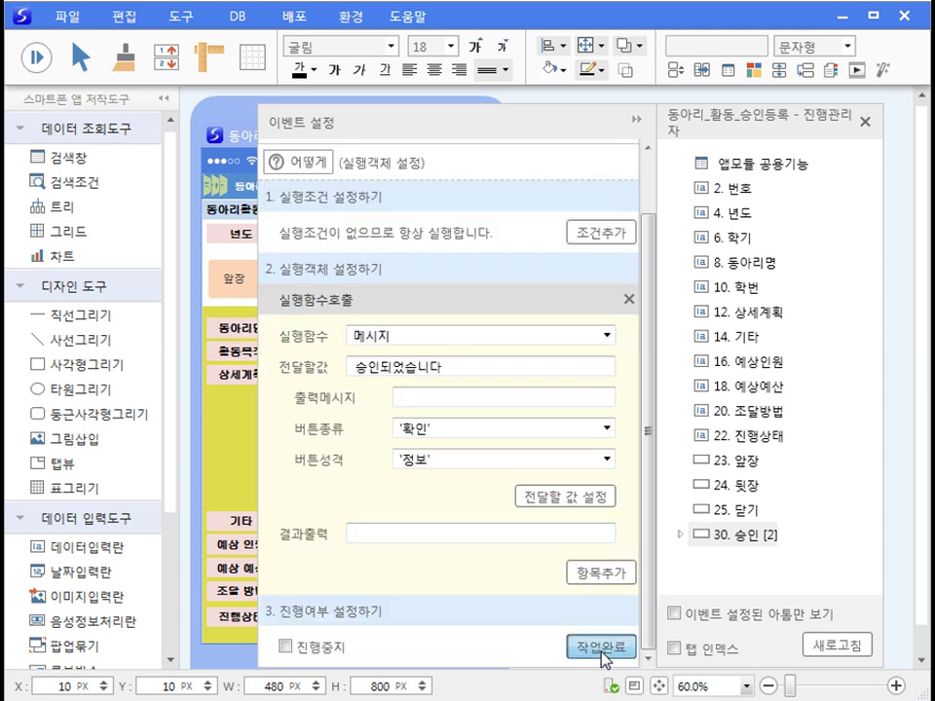
pyautogui.click(603, 651)
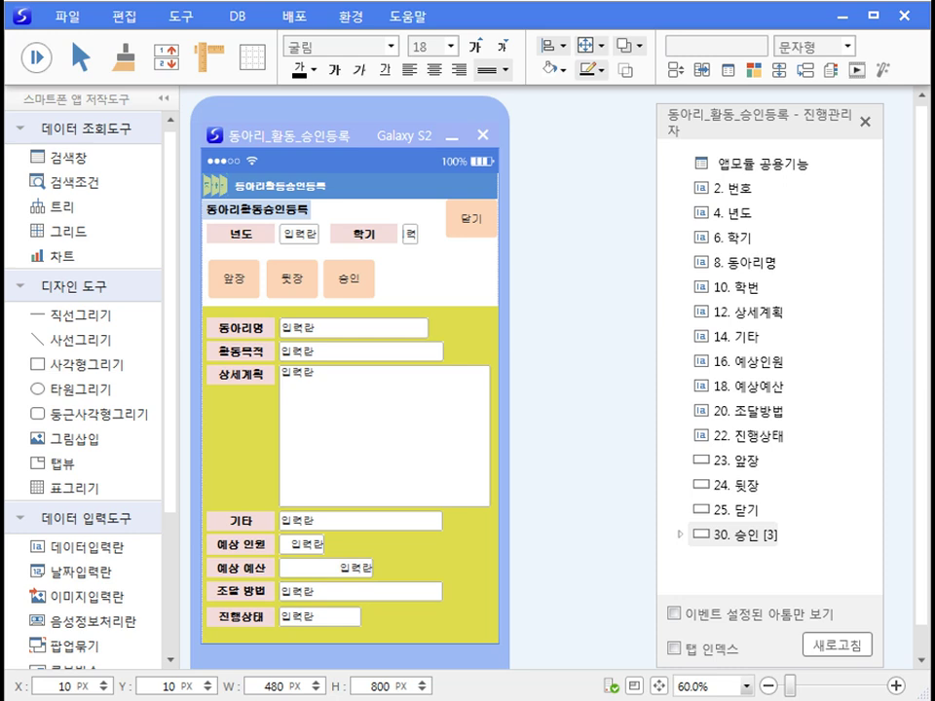
# Add a 업무규칙실행 event for pressing 승인 that runs the 부모폼_검색 paragraph, and expand 승인's event list
pyautogui.click(738, 535)
pyautogui.click(323, 194)
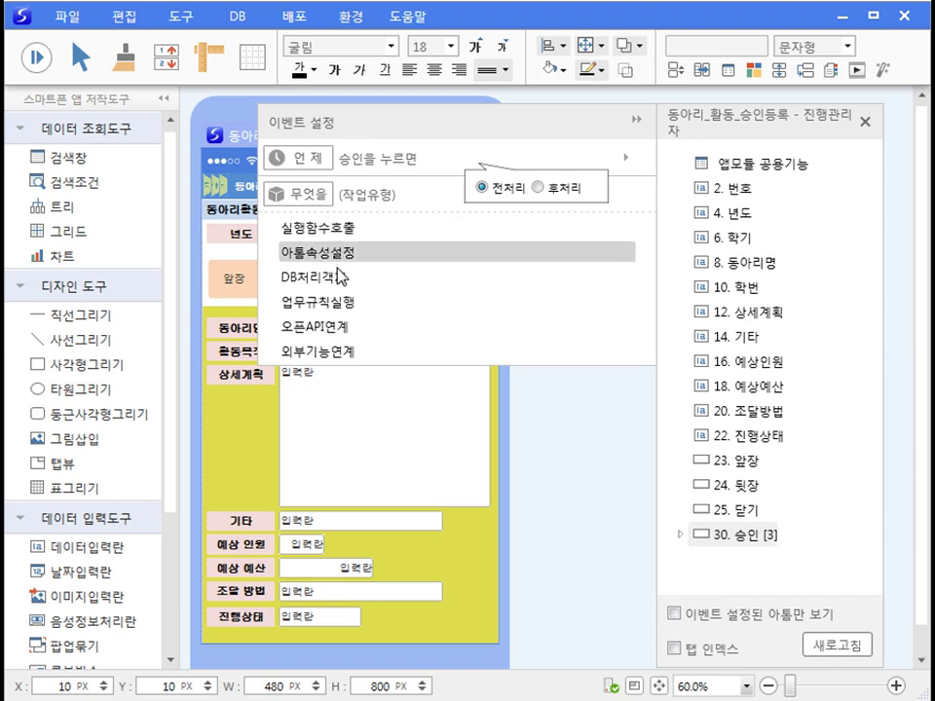
pyautogui.click(341, 302)
pyautogui.click(341, 301)
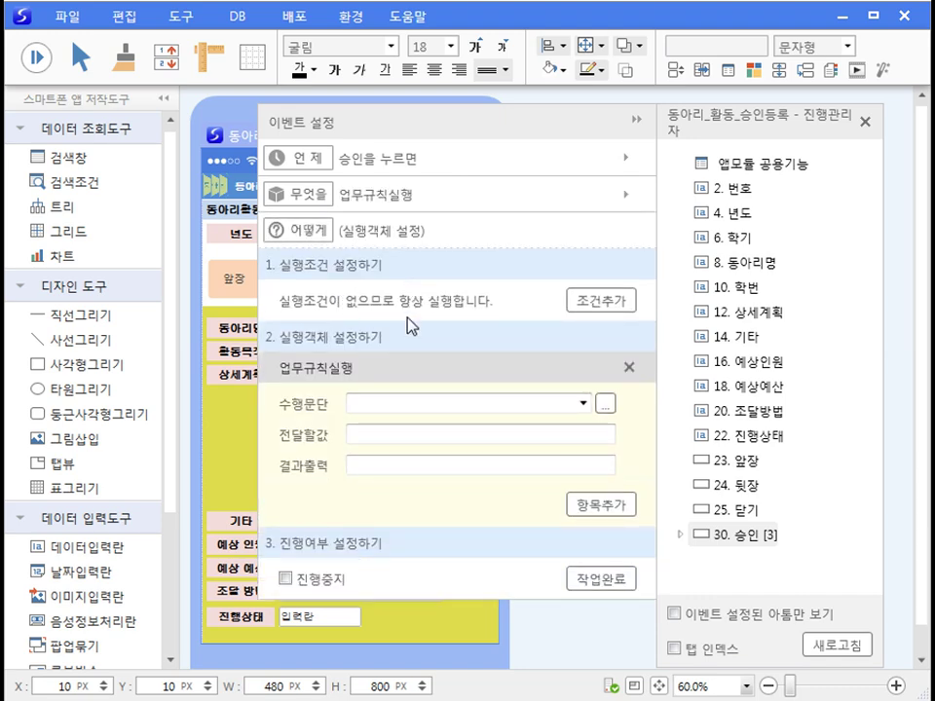
pyautogui.click(583, 404)
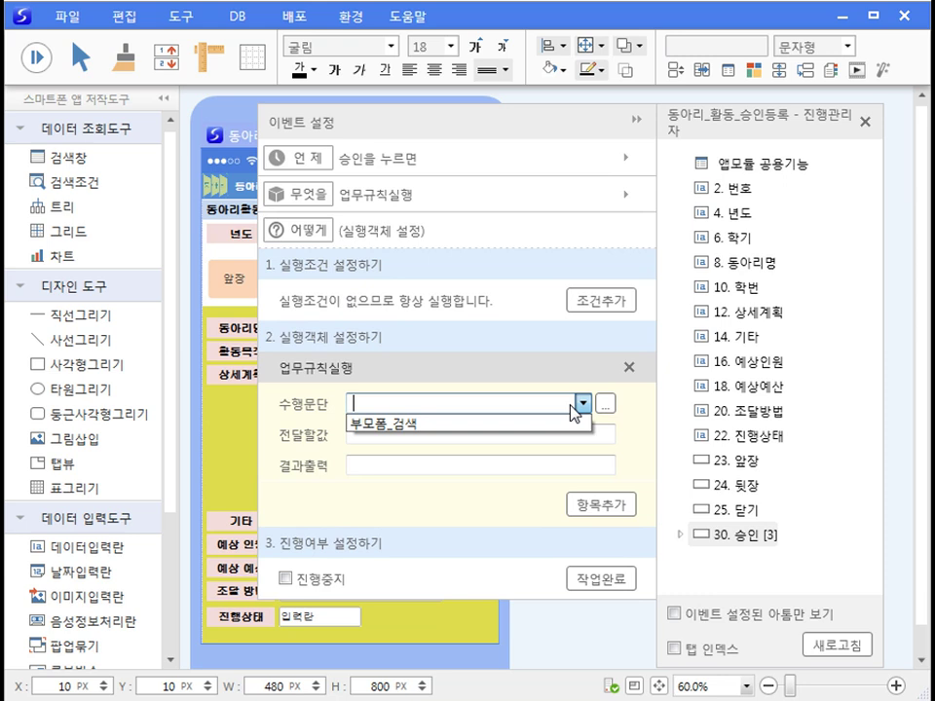
pyautogui.click(479, 429)
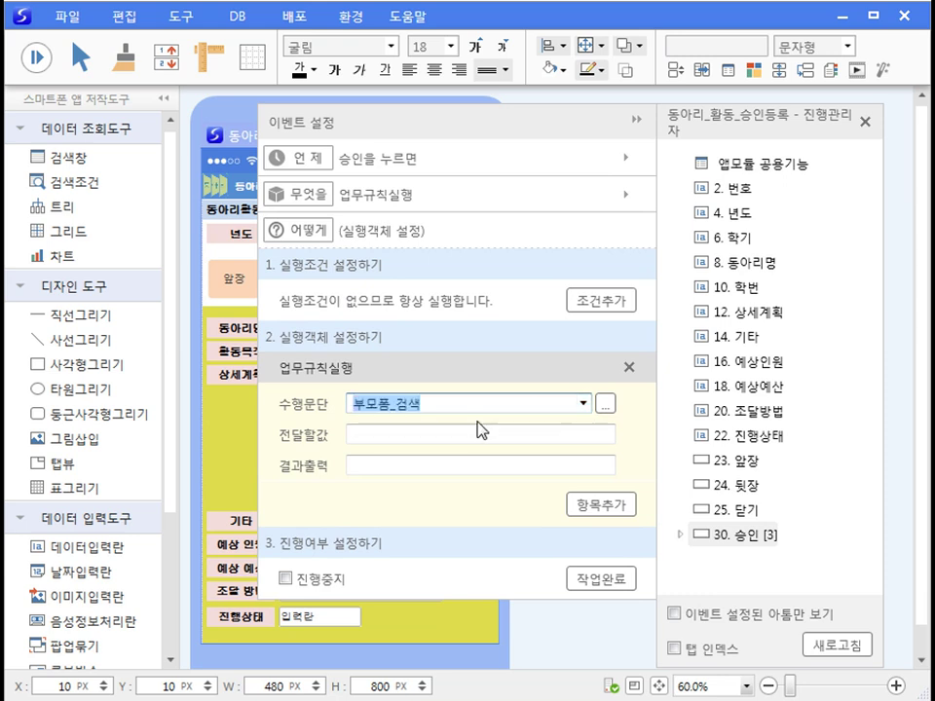
pyautogui.click(606, 405)
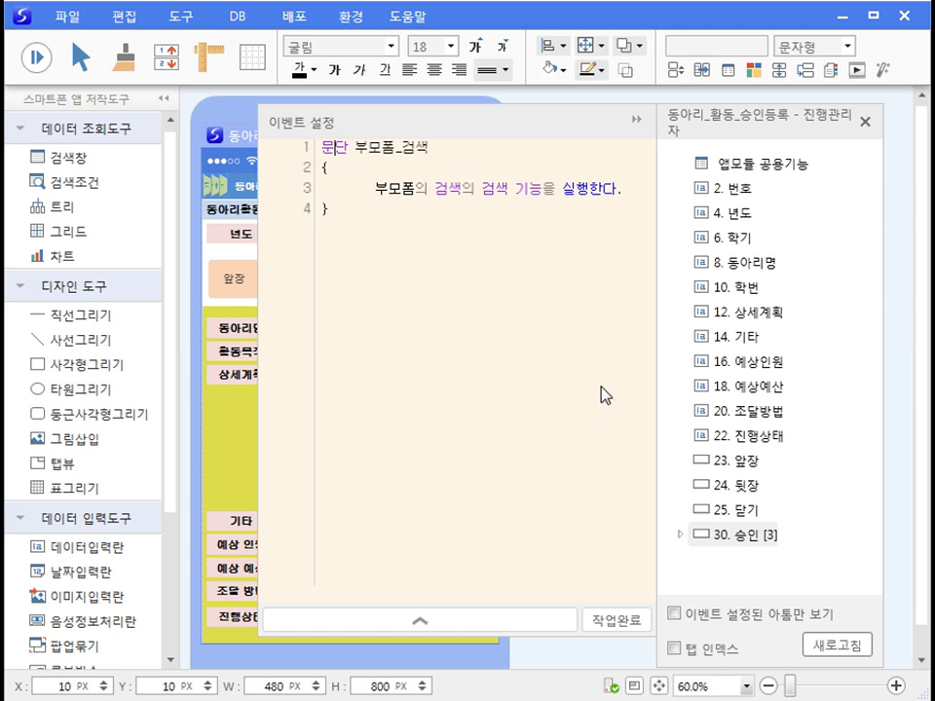
pyautogui.click(618, 622)
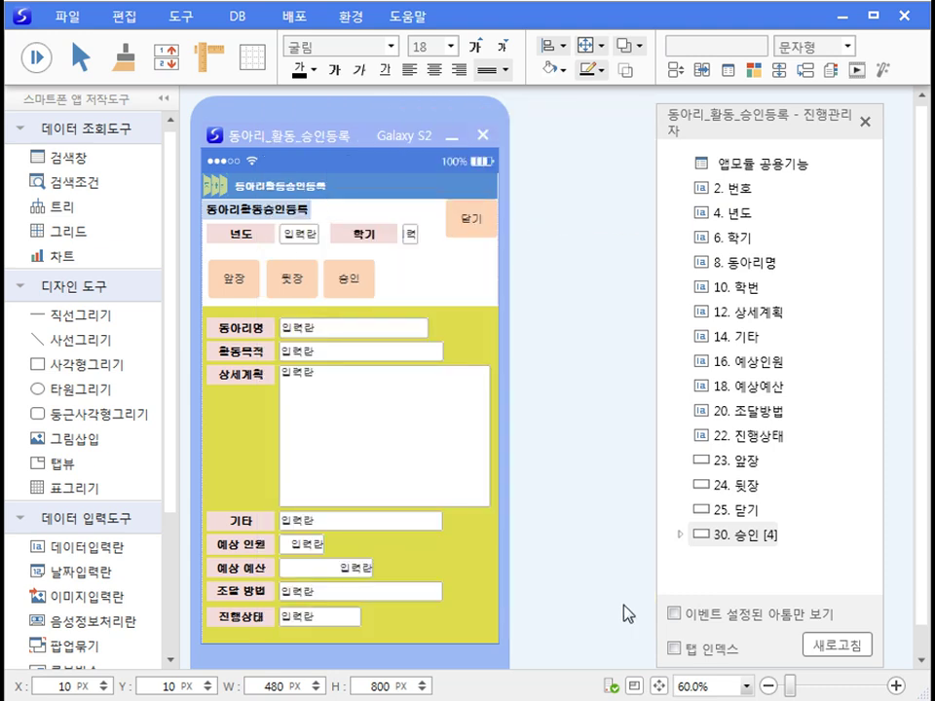
pyautogui.click(678, 534)
pyautogui.scroll(-2, 837, 545)
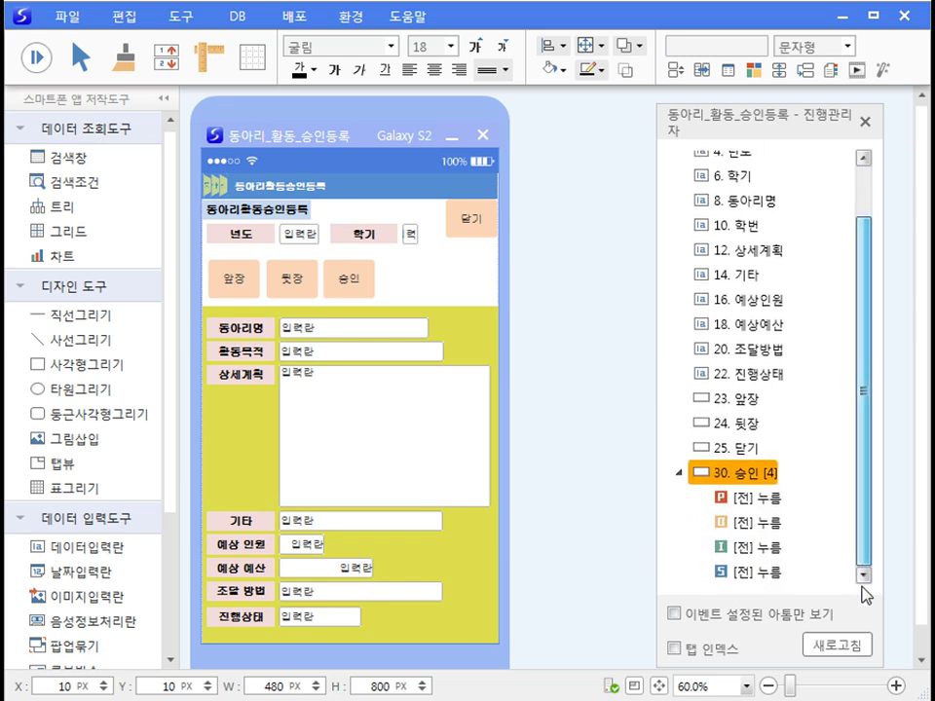
# Add a matching button beside 승인 on the form and set both its label and its name to 보류
pyautogui.click(368, 288)
pyautogui.write('보류')
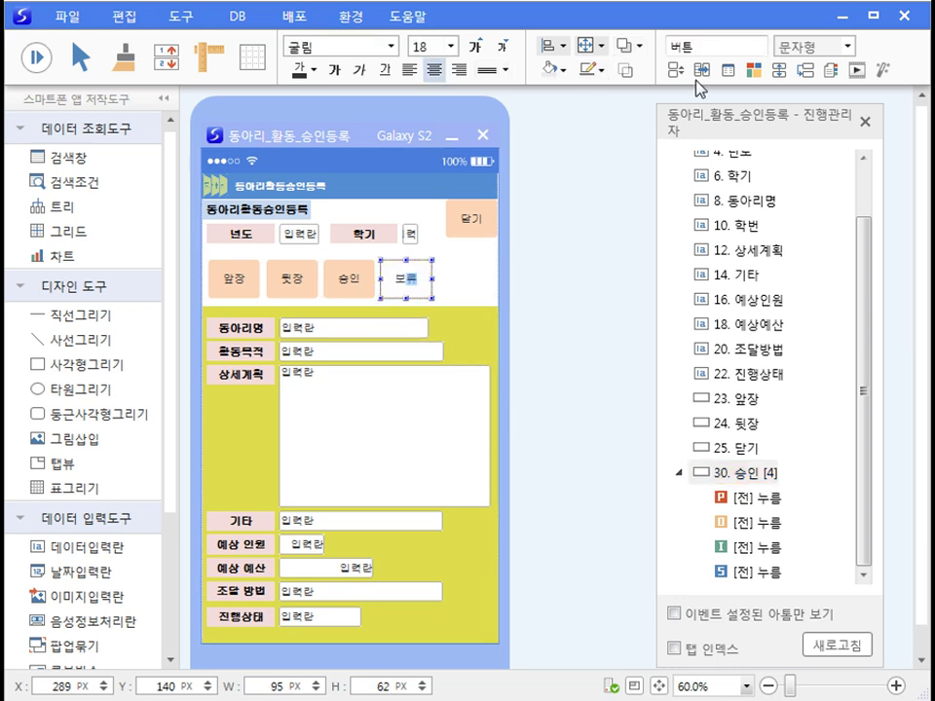
pyautogui.press('Return')
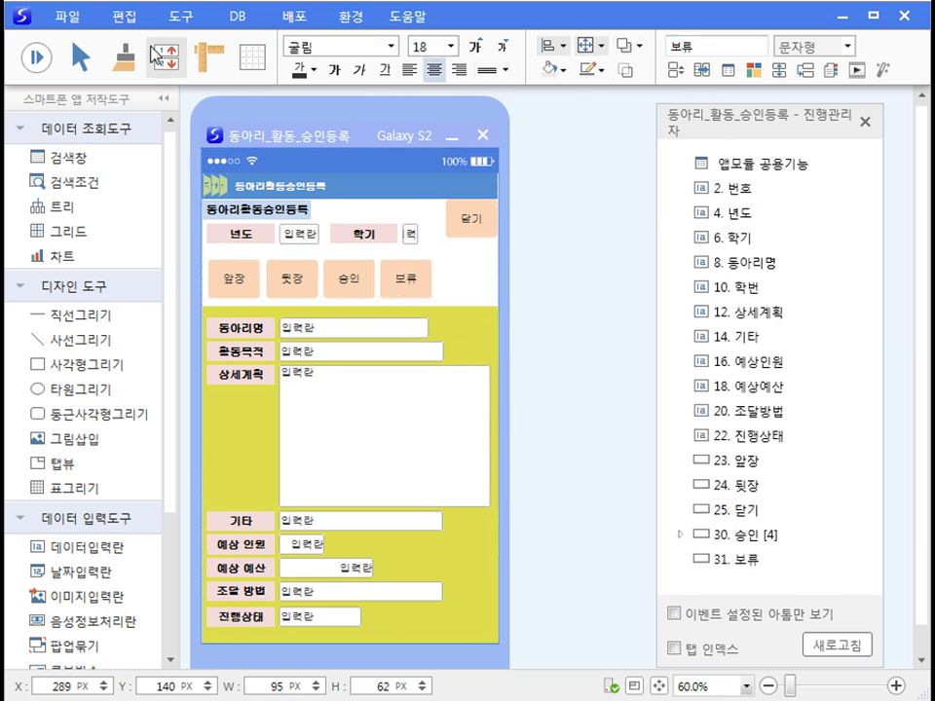
pyautogui.click(67, 17)
pyautogui.click(78, 135)
# Copy all four press events from 승인 to the 보류 button, and expand 보류's event list
pyautogui.click(679, 534)
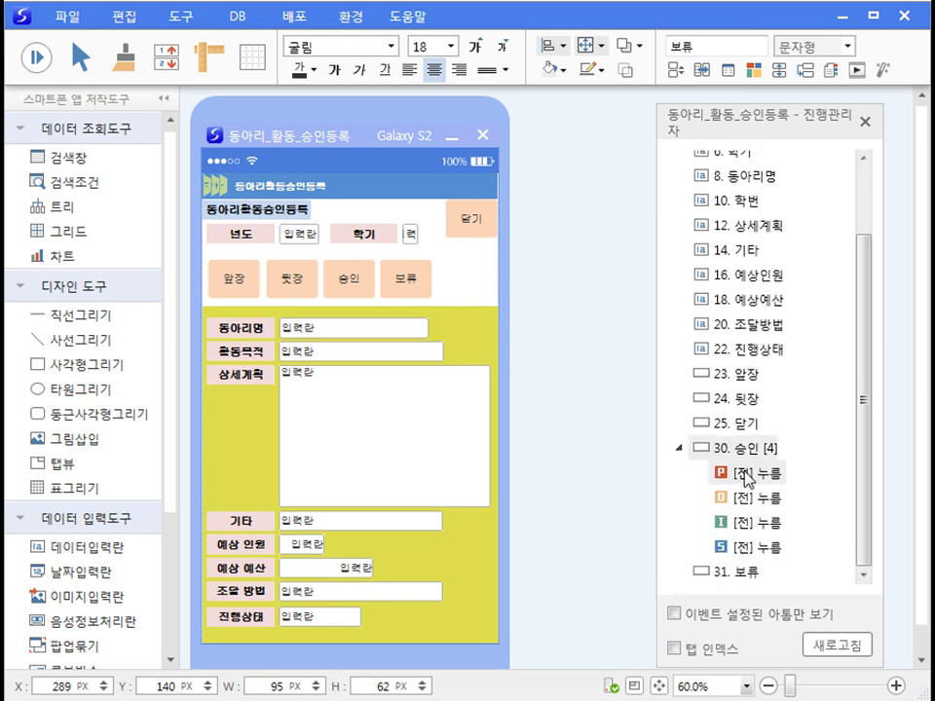
pyautogui.rightClick(773, 574)
pyautogui.click(745, 498)
pyautogui.moveTo(745, 498); pyautogui.dragTo(756, 576)
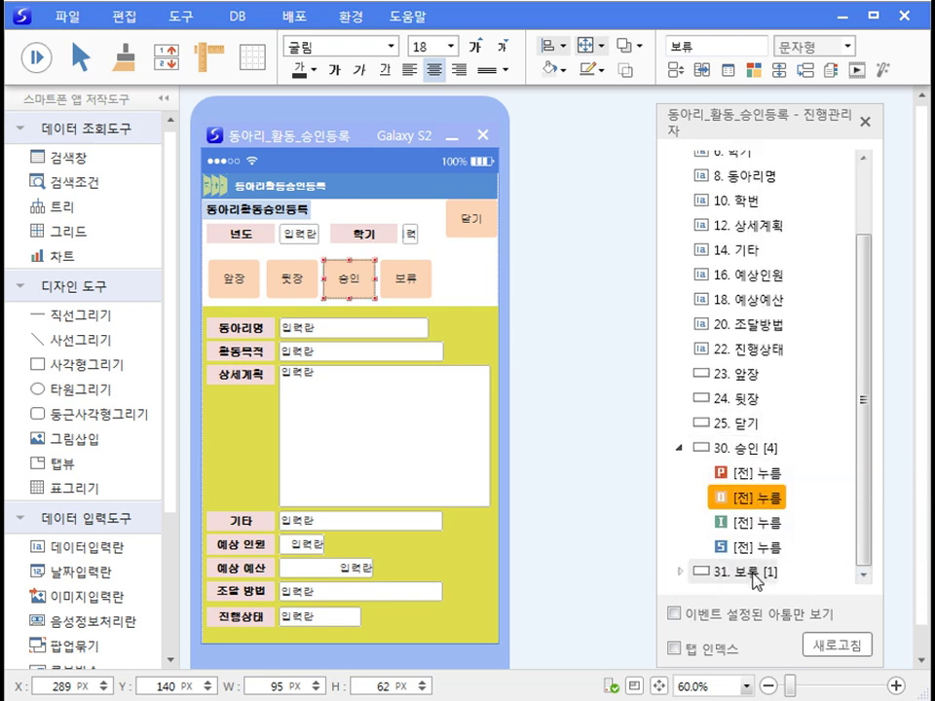
pyautogui.rightClick(776, 523)
pyautogui.click(818, 535)
pyautogui.rightClick(776, 549)
pyautogui.click(809, 565)
pyautogui.click(756, 573)
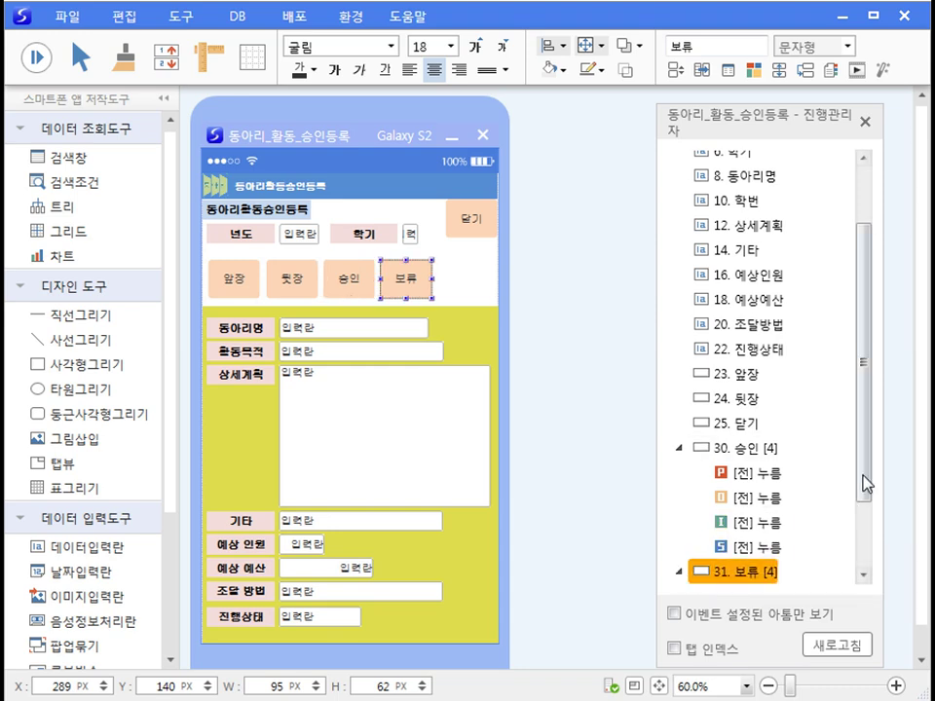
# Set the value in 보류's first press event to 보류, complete it, and check the copied DB처리객체 event
pyautogui.click(863, 576)
pyautogui.doubleClick(745, 499)
pyautogui.doubleClick(363, 497)
pyautogui.write('보류')
pyautogui.click(600, 640)
pyautogui.doubleClick(720, 523)
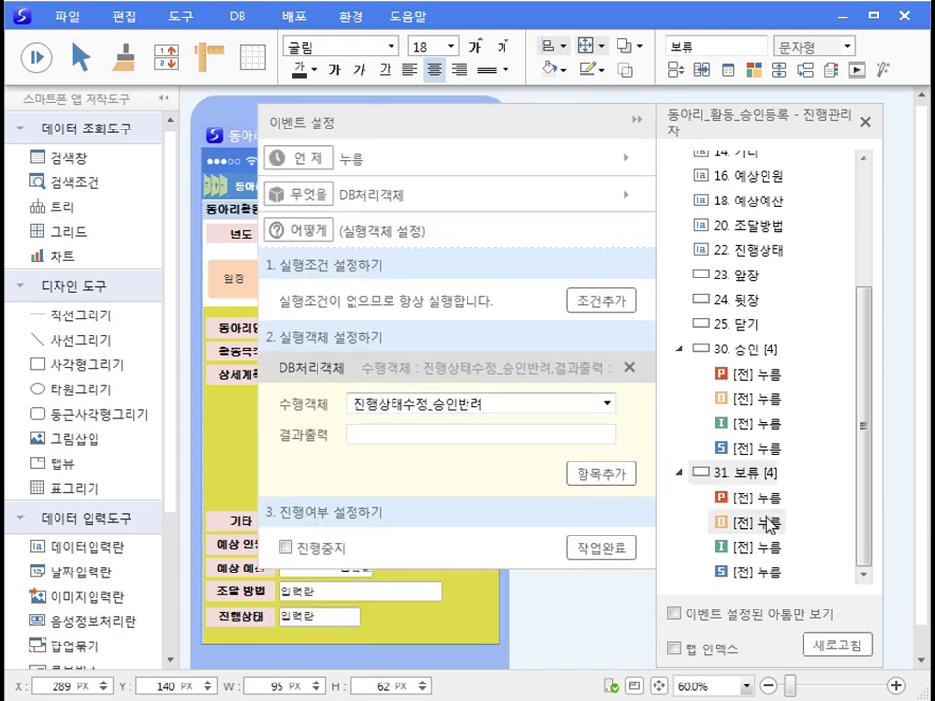
# Replace 승인 with 보류 in the message event's 전달할값, and complete both it and the 부모폼_검색 event
pyautogui.doubleClick(770, 547)
pyautogui.click(379, 435)
pyautogui.hotkey('shift', 'Home')
pyautogui.write('보류')
pyautogui.click(590, 579)
pyautogui.doubleClick(755, 573)
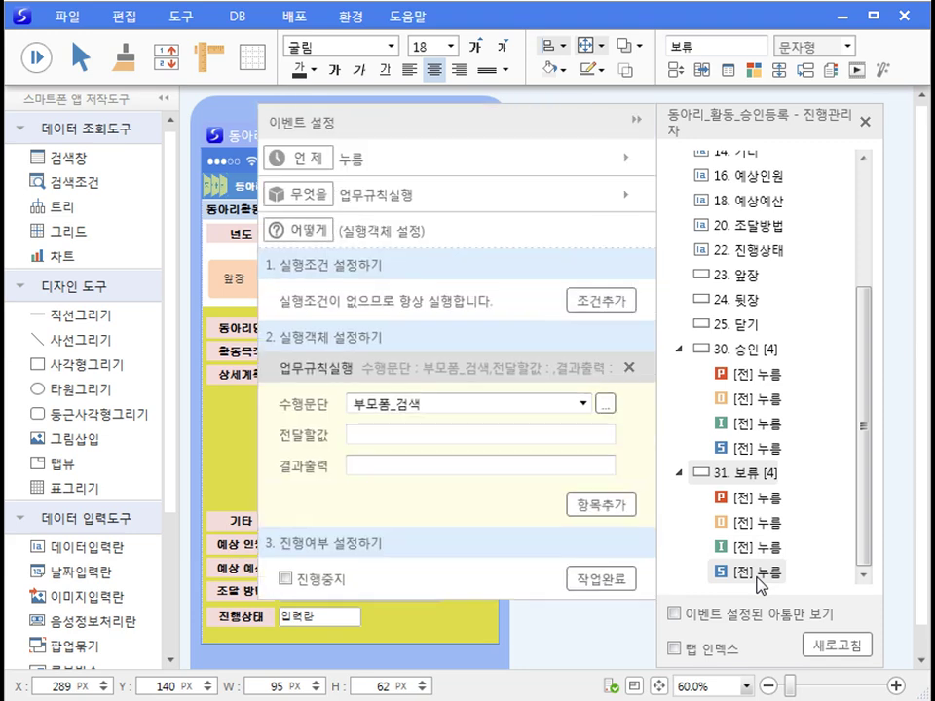
pyautogui.click(619, 578)
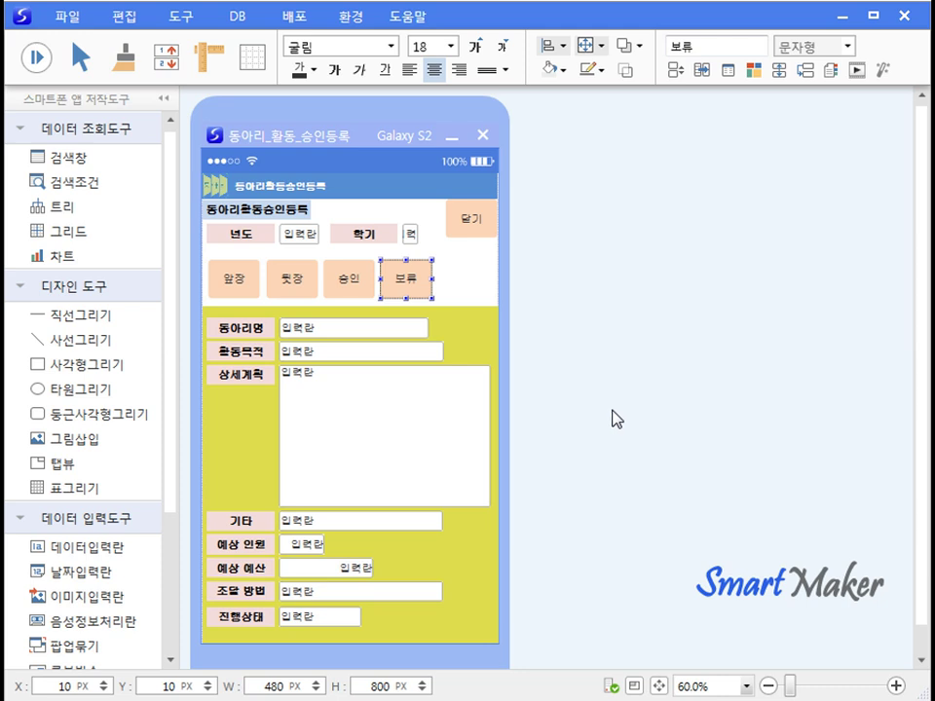
# Open the form's DB처리객체 동아리활동계획서_찾아오기 and start its 조건설정
pyautogui.click(187, 19)
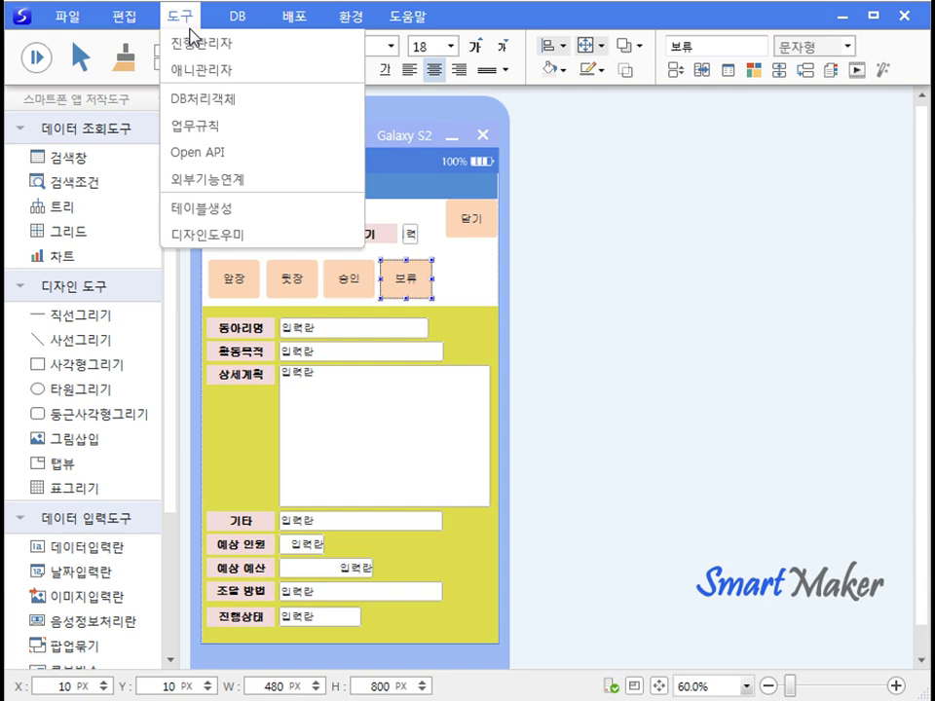
pyautogui.click(200, 99)
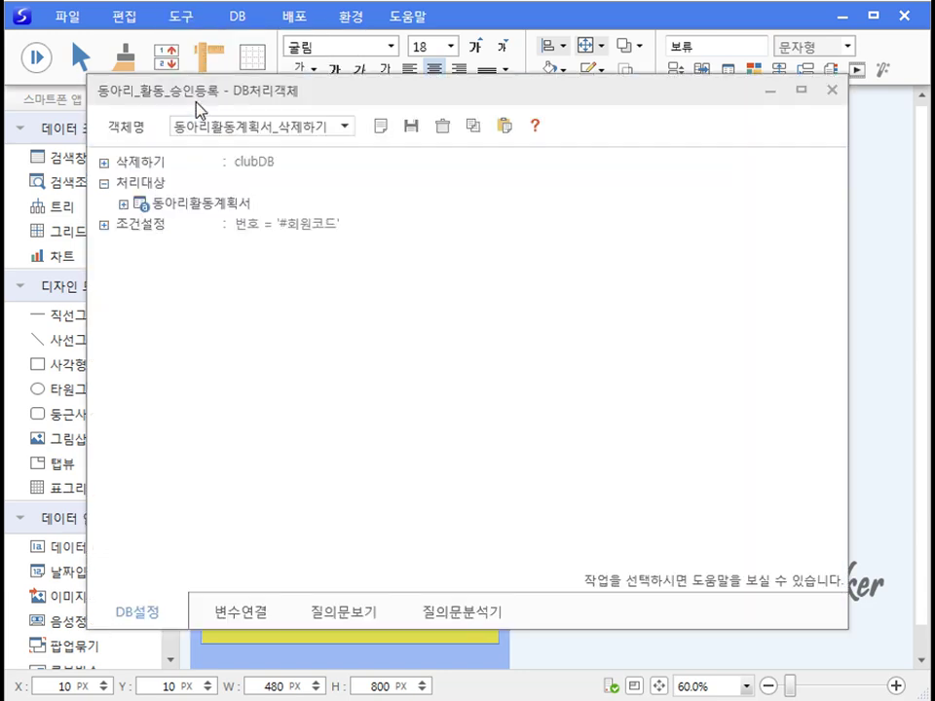
pyautogui.click(346, 128)
pyautogui.click(329, 201)
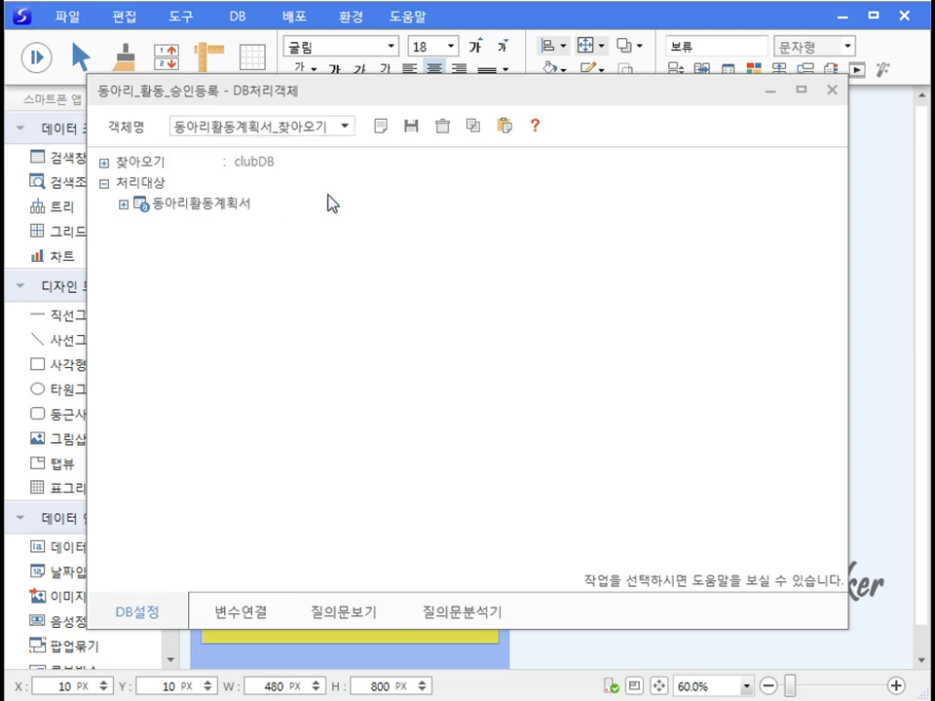
pyautogui.click(205, 204)
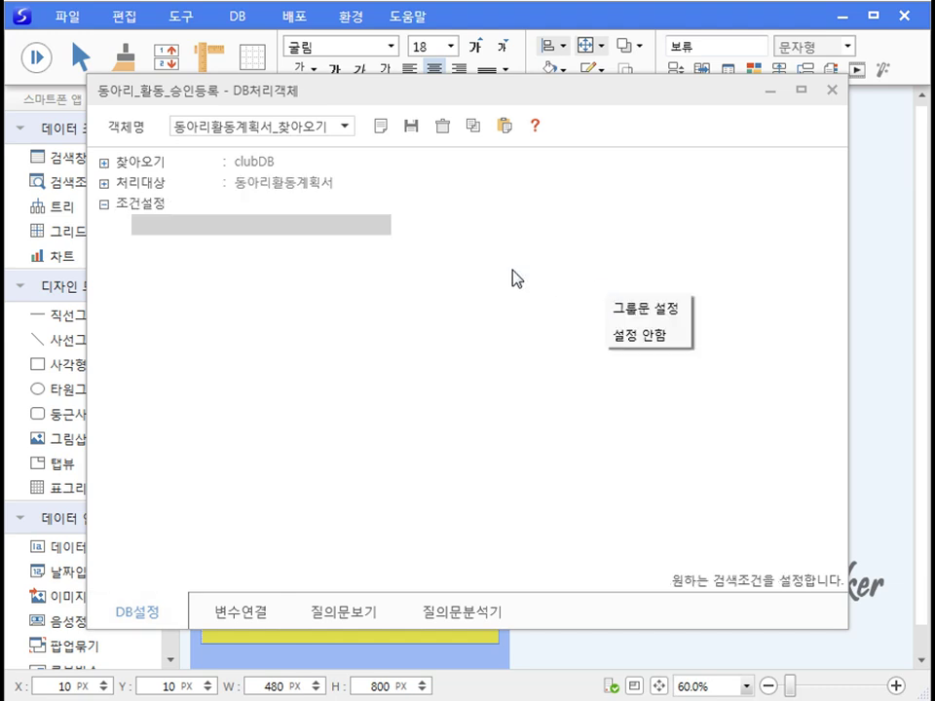
pyautogui.click(608, 305)
# Add the search condition 년도 = '#년도', using the 동아리활동계획서 field and the atom name
pyautogui.click(198, 231)
pyautogui.rightClick(238, 247)
pyautogui.moveTo(365, 257)
pyautogui.click(380, 308)
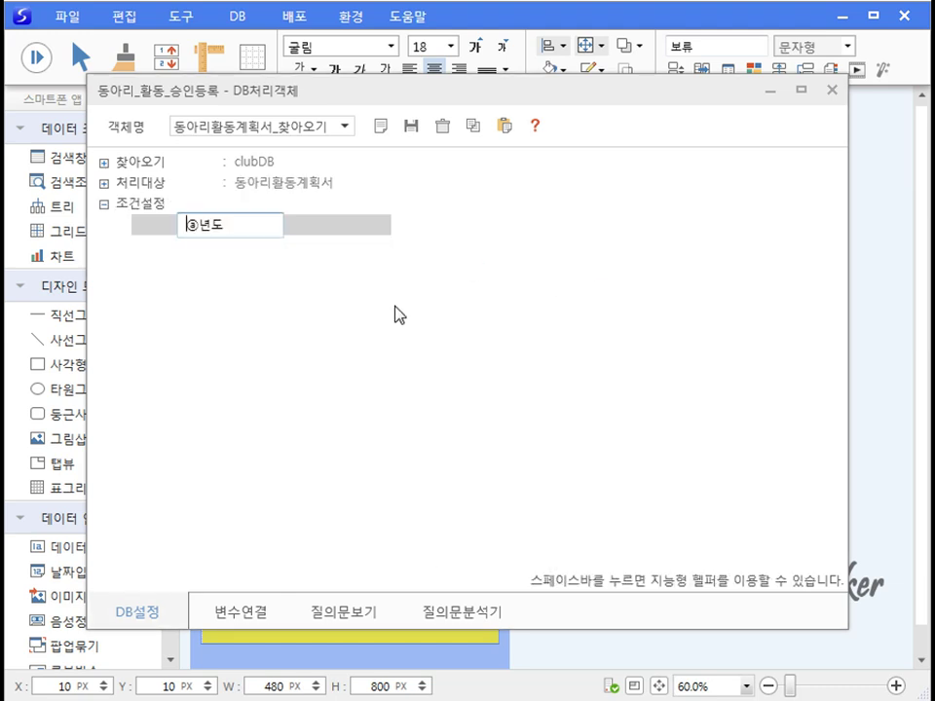
pyautogui.click(388, 283)
pyautogui.rightClick(389, 290)
pyautogui.moveTo(421, 325)
pyautogui.click(563, 352)
pyautogui.click(567, 356)
# Add a second condition joined by 그리고: 학기 = '#학기'
pyautogui.rightClick(324, 278)
pyautogui.moveTo(390, 287)
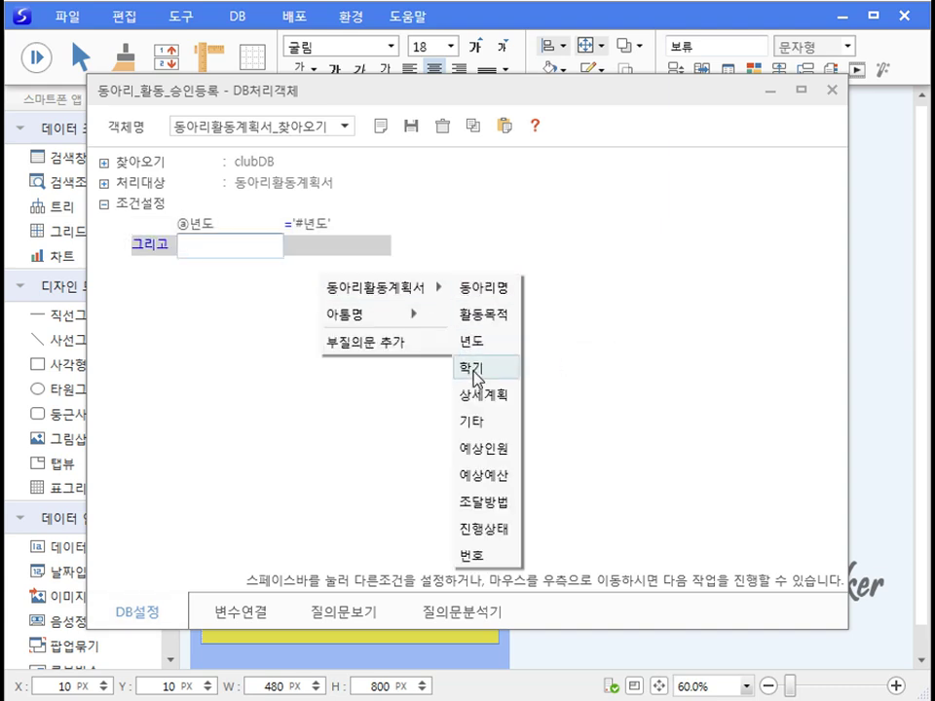
pyautogui.click(477, 370)
pyautogui.click(375, 279)
pyautogui.rightClick(377, 277)
pyautogui.moveTo(477, 321)
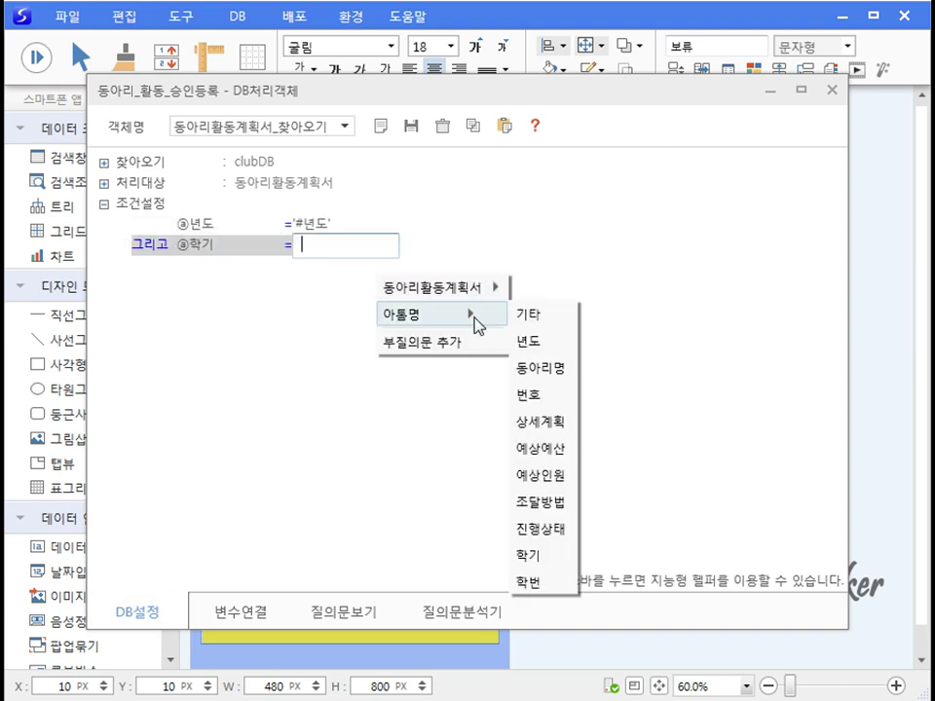
pyautogui.click(528, 555)
pyautogui.click(334, 303)
# Add a third condition 진행상태 = '승인요청', save the 찾아오기 object and close the DB처리객체 window
pyautogui.rightClick(336, 279)
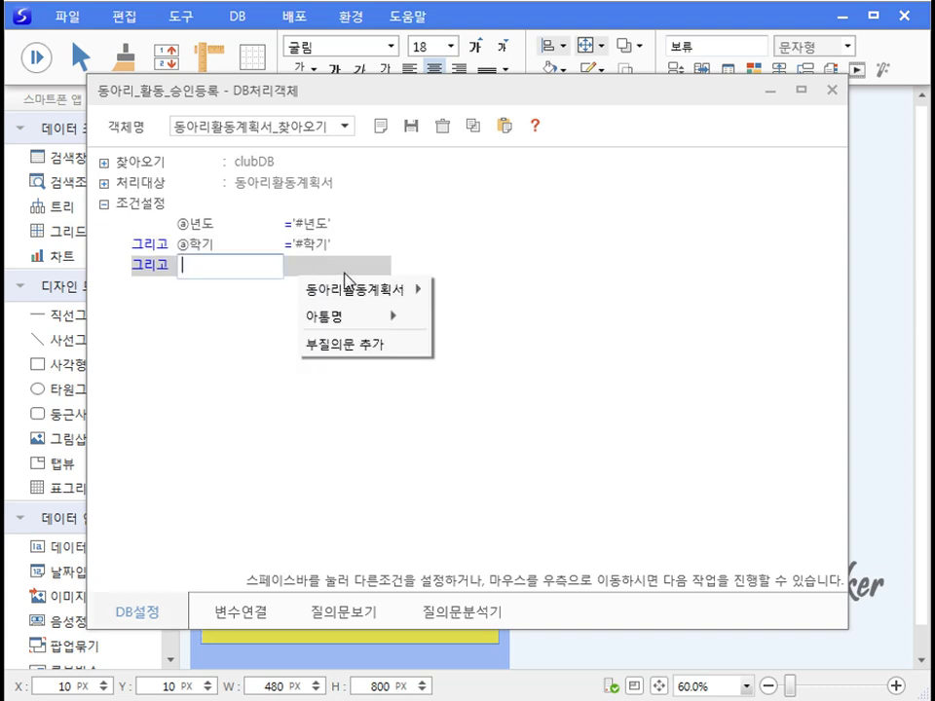
pyautogui.moveTo(400, 289)
pyautogui.click(470, 531)
pyautogui.click(401, 382)
pyautogui.write("'")
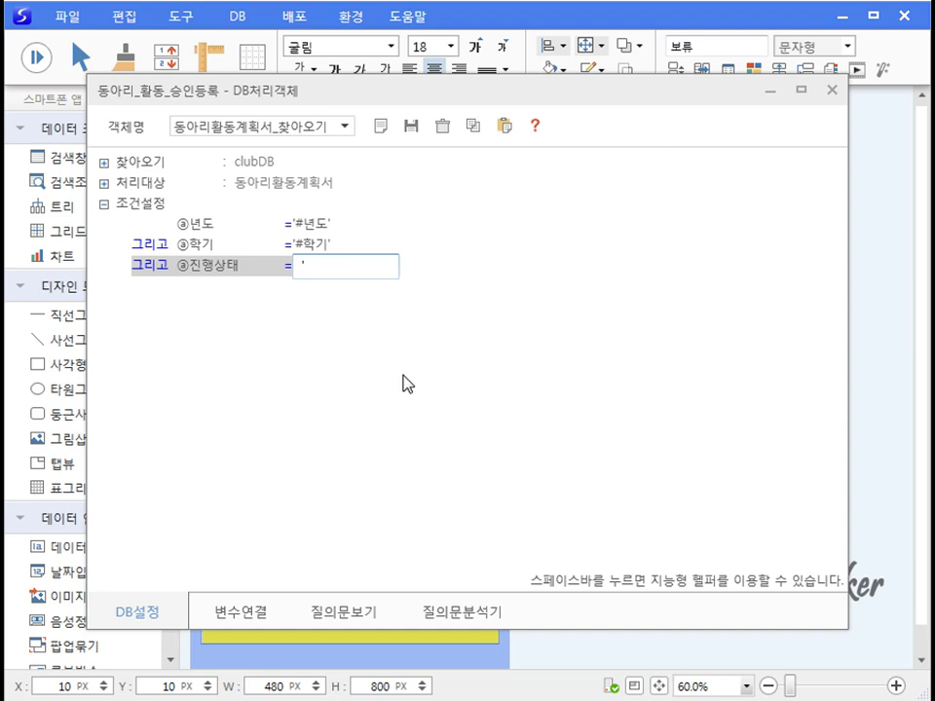
pyautogui.write("승인요청'")
pyautogui.press('Return')
pyautogui.click(410, 125)
pyautogui.click(454, 405)
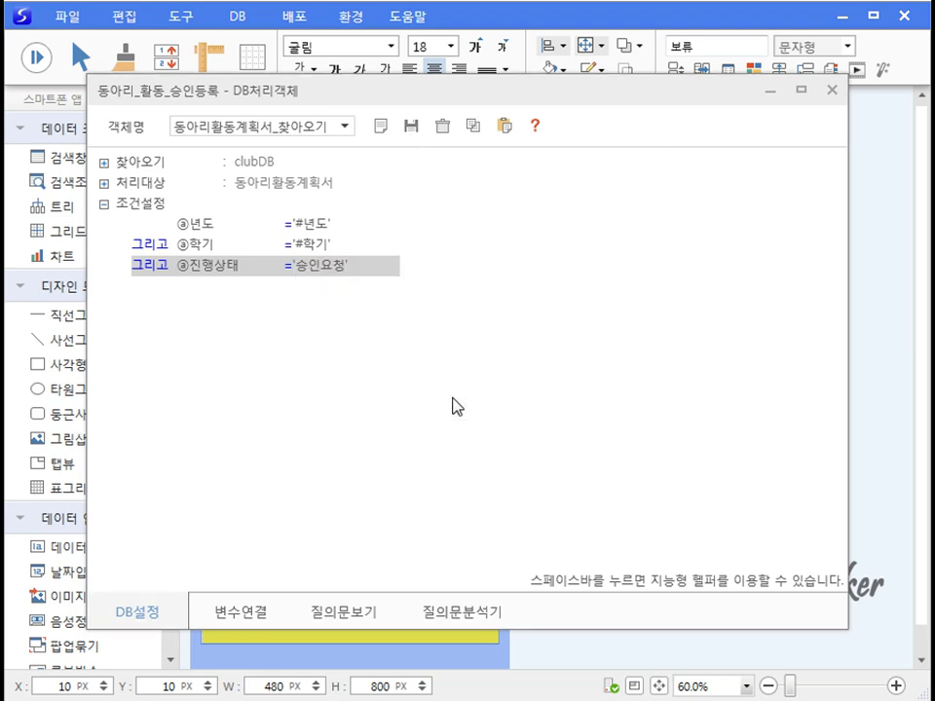
pyautogui.click(831, 89)
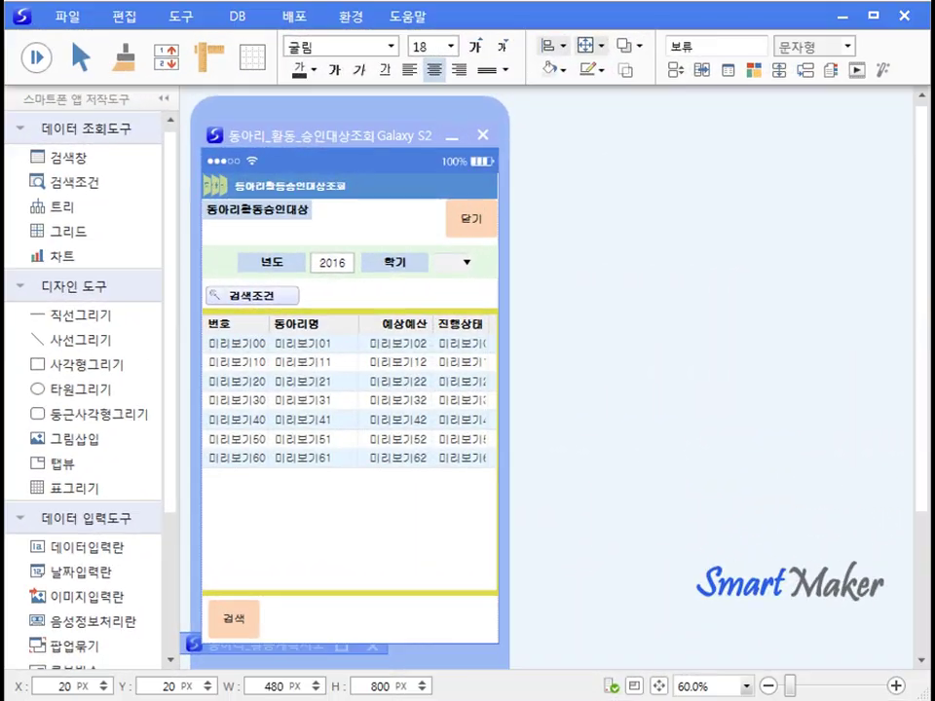
# Search the running 동아리_활동_승인대상조회 form, open record 00000003 and place its 승인등록 form alongside
pyautogui.click(426, 549)
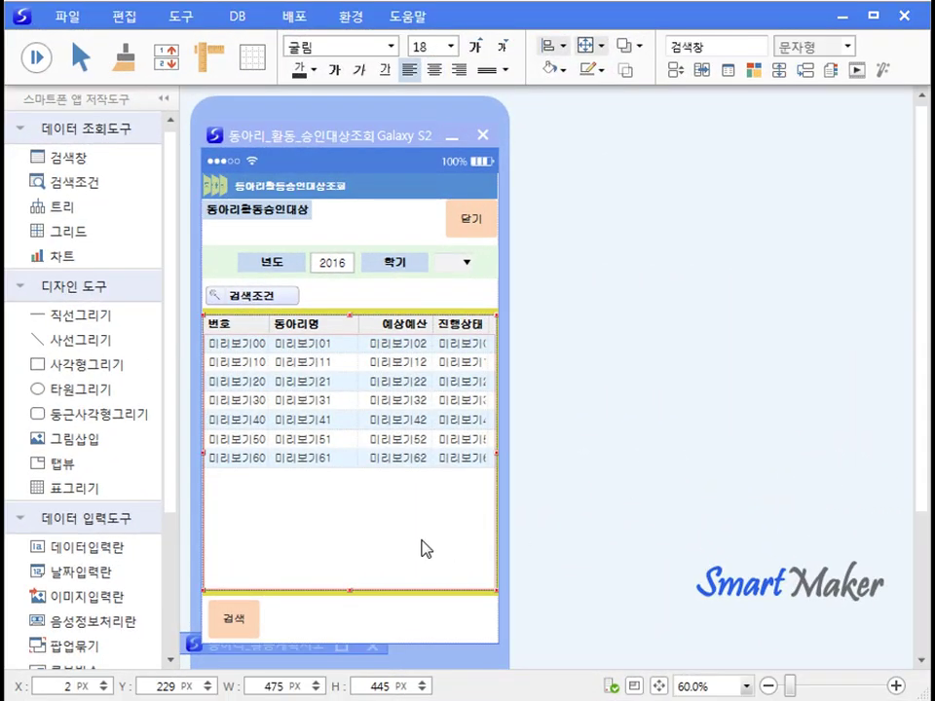
pyautogui.click(246, 631)
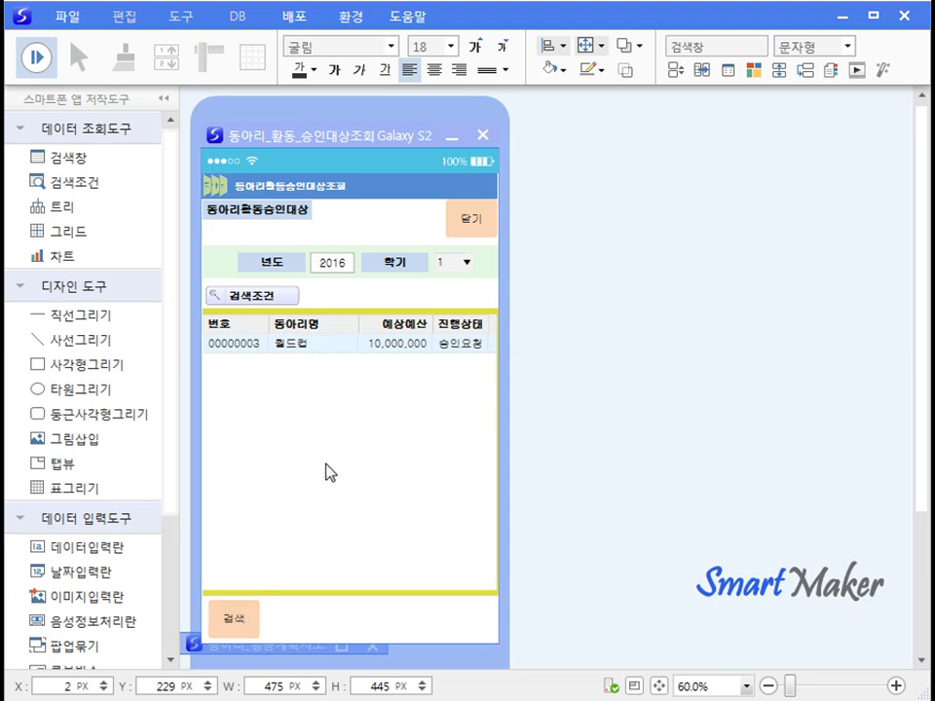
pyautogui.doubleClick(315, 349)
pyautogui.moveTo(342, 176); pyautogui.dragTo(655, 146)
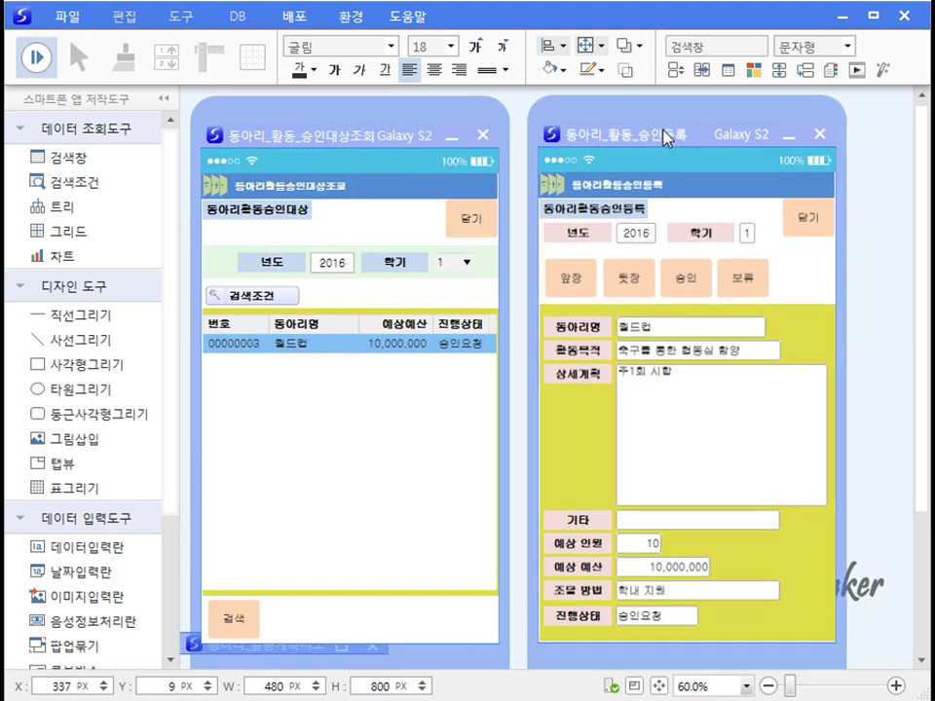
# Approve the opened 월드컵 activity plan, acknowledge the message and close the 승인등록 form
pyautogui.click(696, 285)
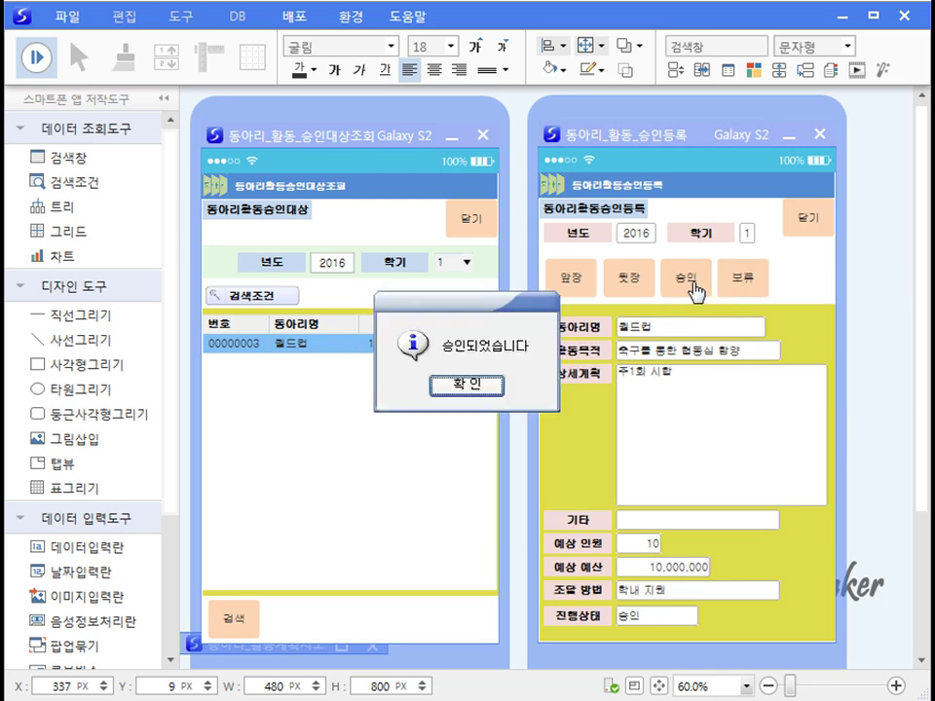
pyautogui.click(473, 389)
pyautogui.click(802, 222)
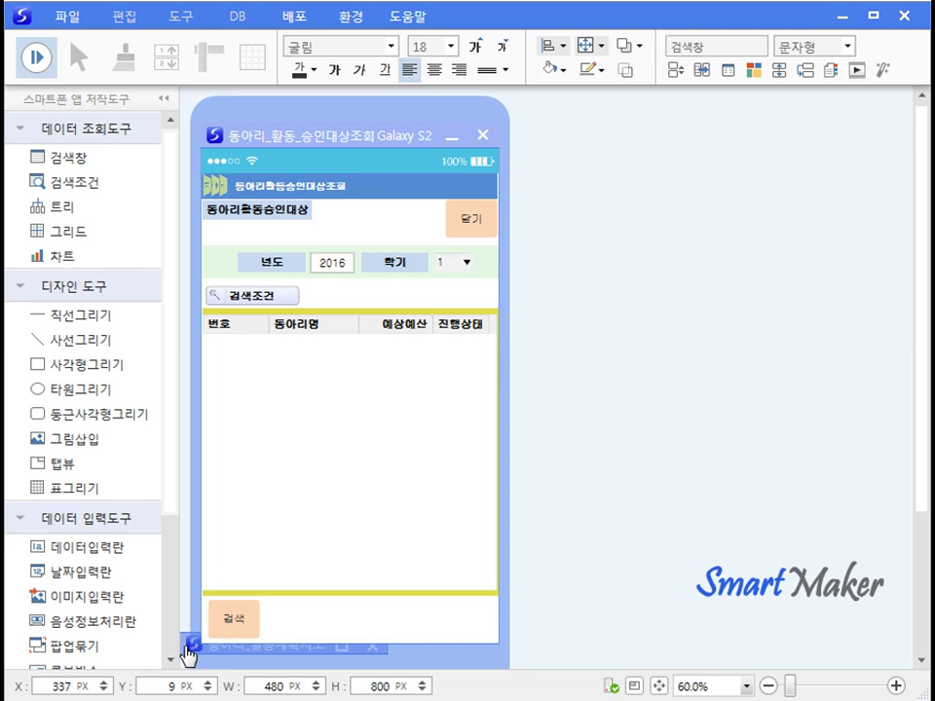
# Restore the minimized 동아리_활동계획서조회 form, place it beside the 승인대상조회 form and run it
pyautogui.click(286, 649)
pyautogui.click(341, 646)
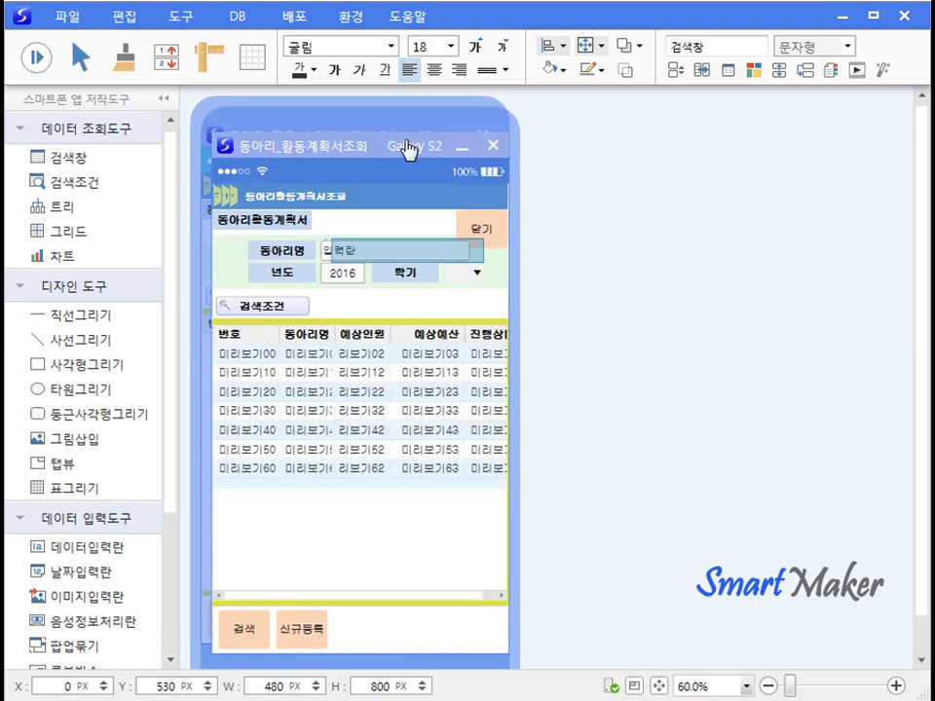
pyautogui.moveTo(409, 145); pyautogui.dragTo(715, 123)
pyautogui.click(37, 56)
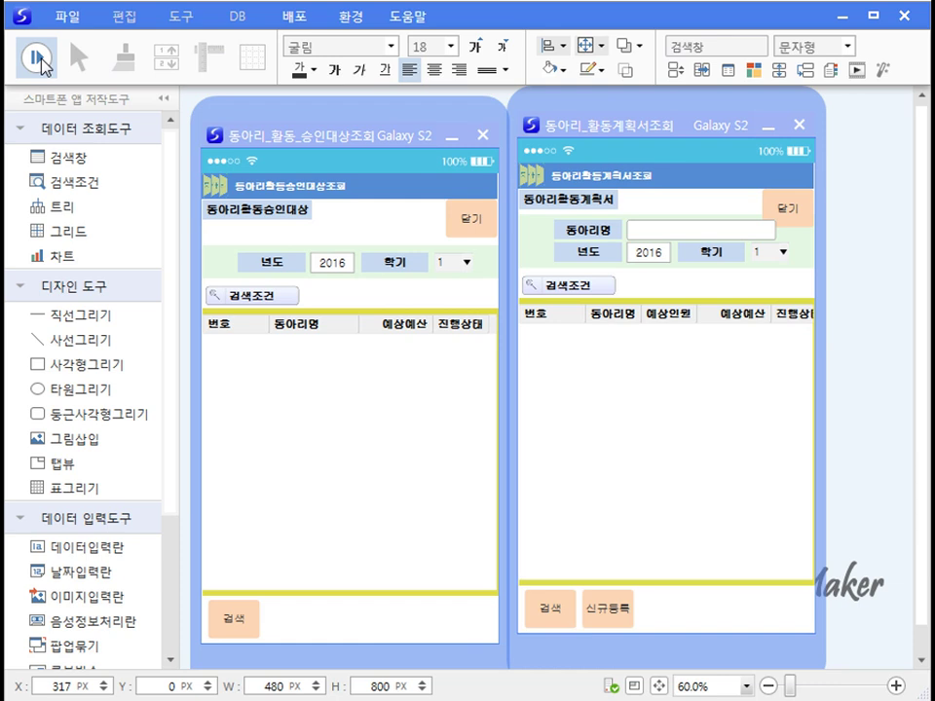
# Choose 월드컵 as the 동아리명 and search its activity plans to check the 진행상태
pyautogui.click(637, 232)
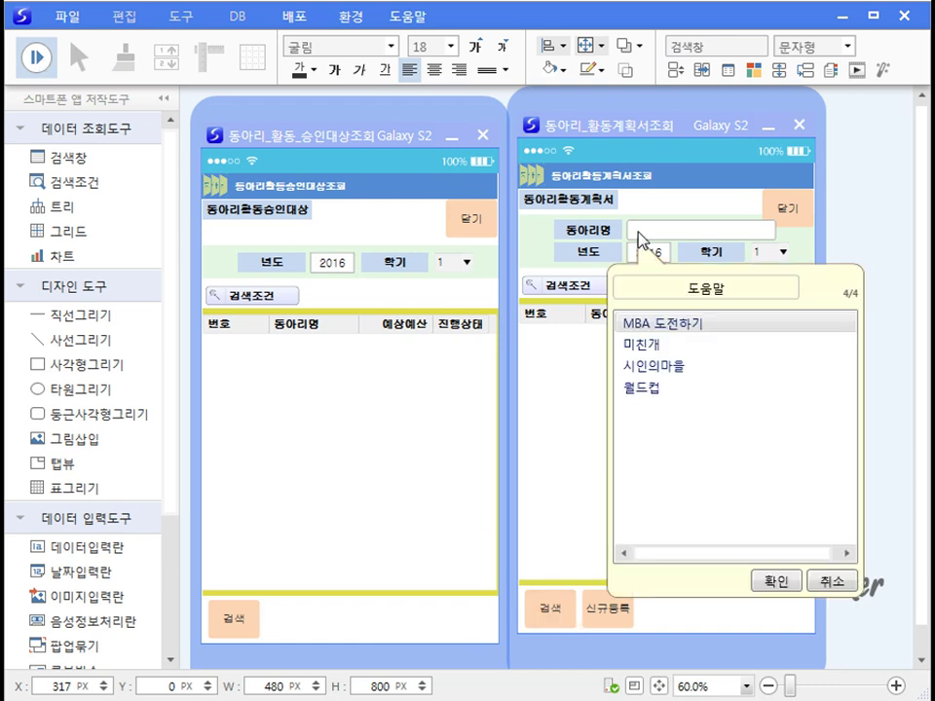
pyautogui.doubleClick(644, 388)
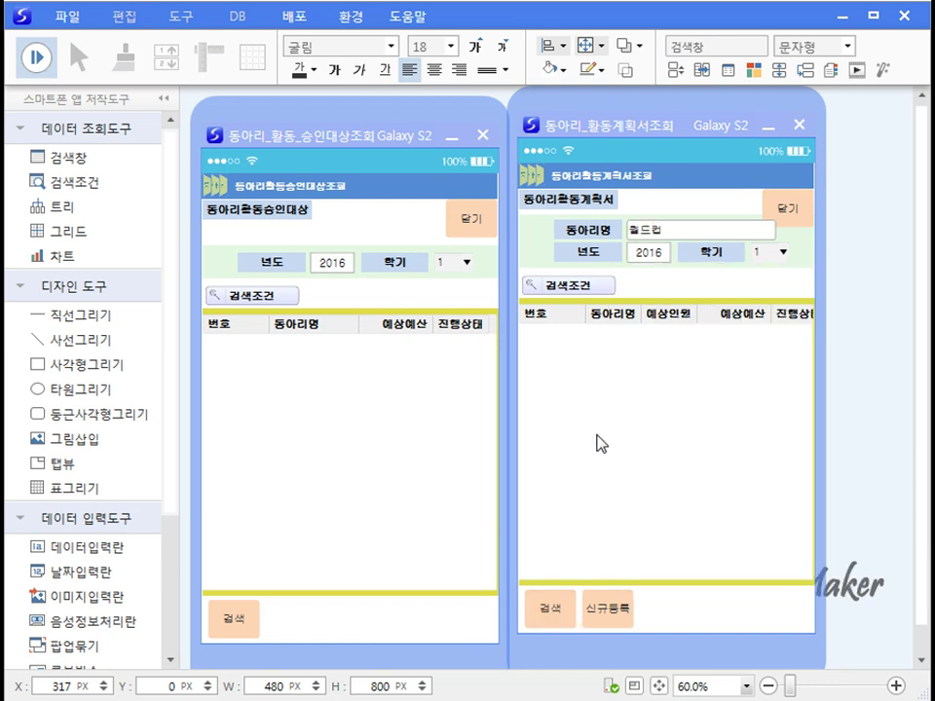
pyautogui.click(549, 612)
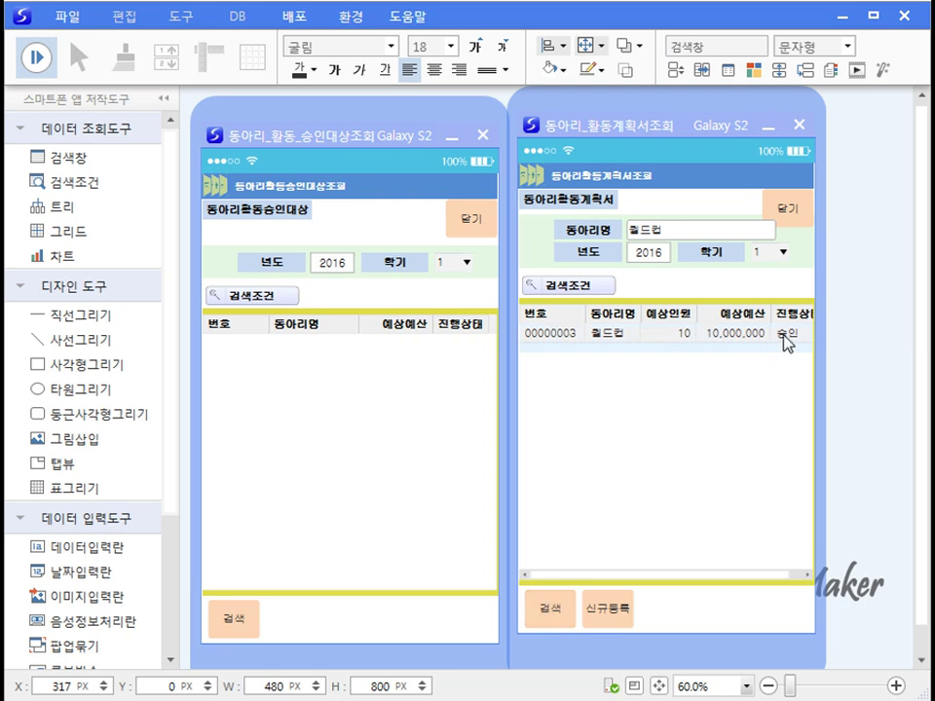